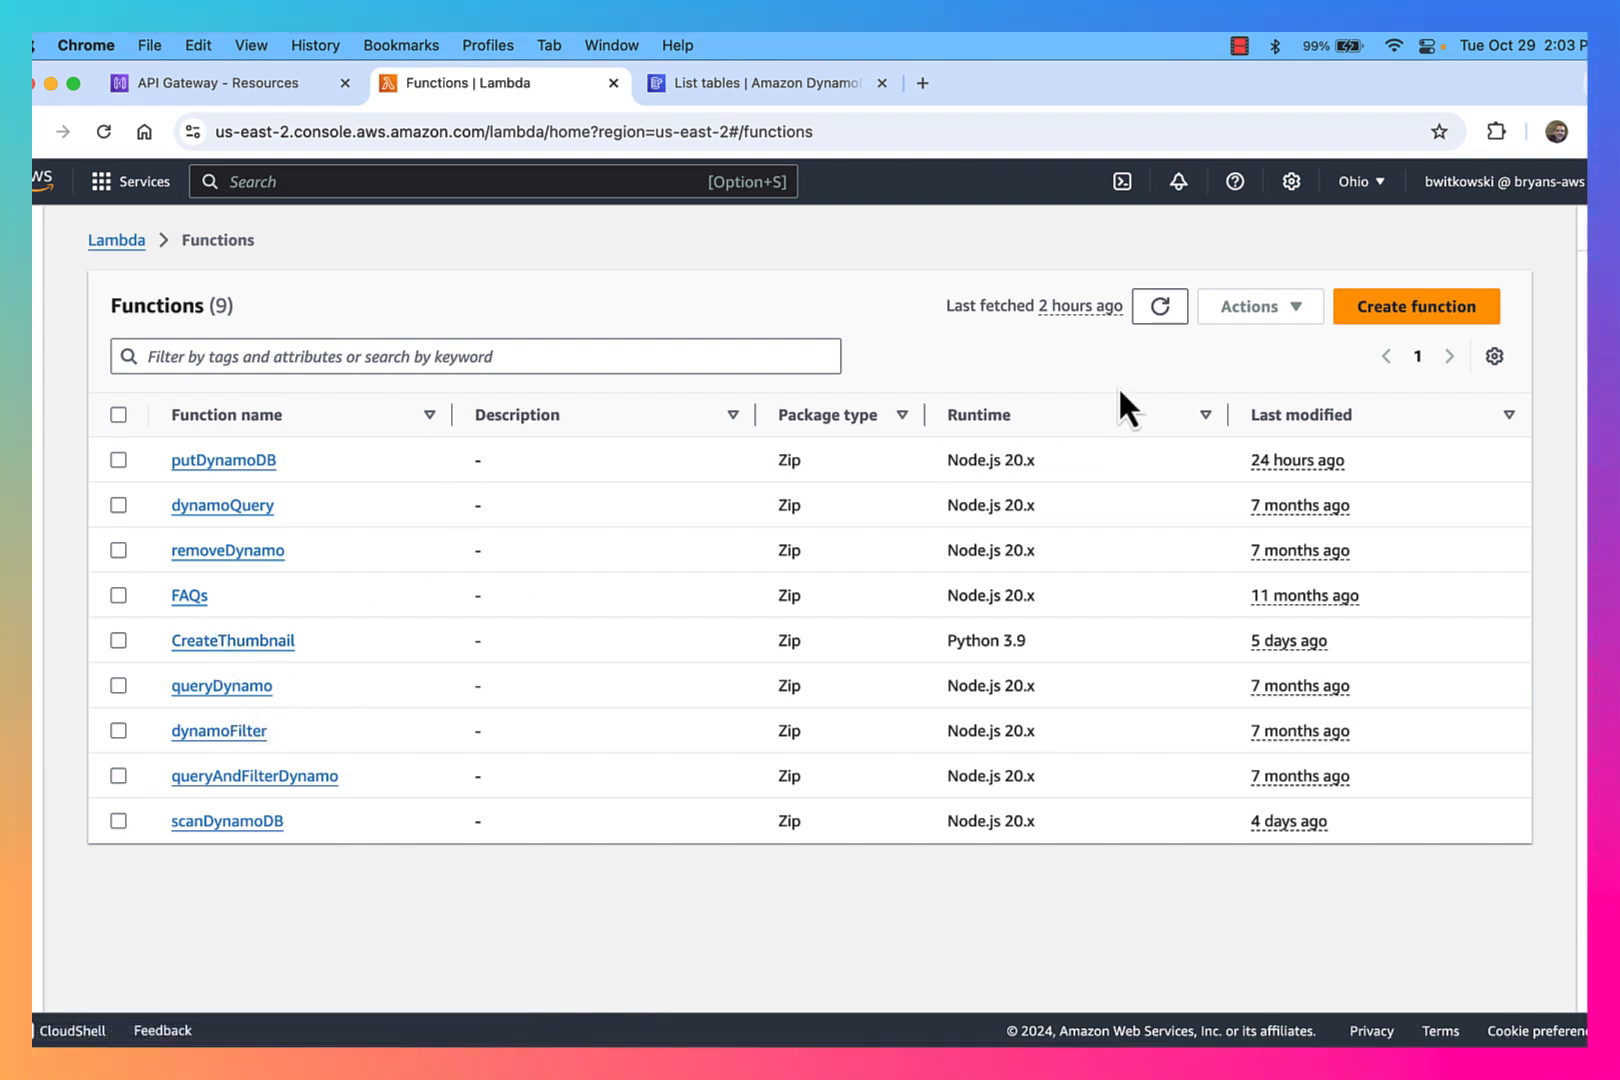
Refresh the function list and open the dynamoFilter function's code at the begins_with filter expression.
{"action": "left_click", "coordinate": [1158, 310]}
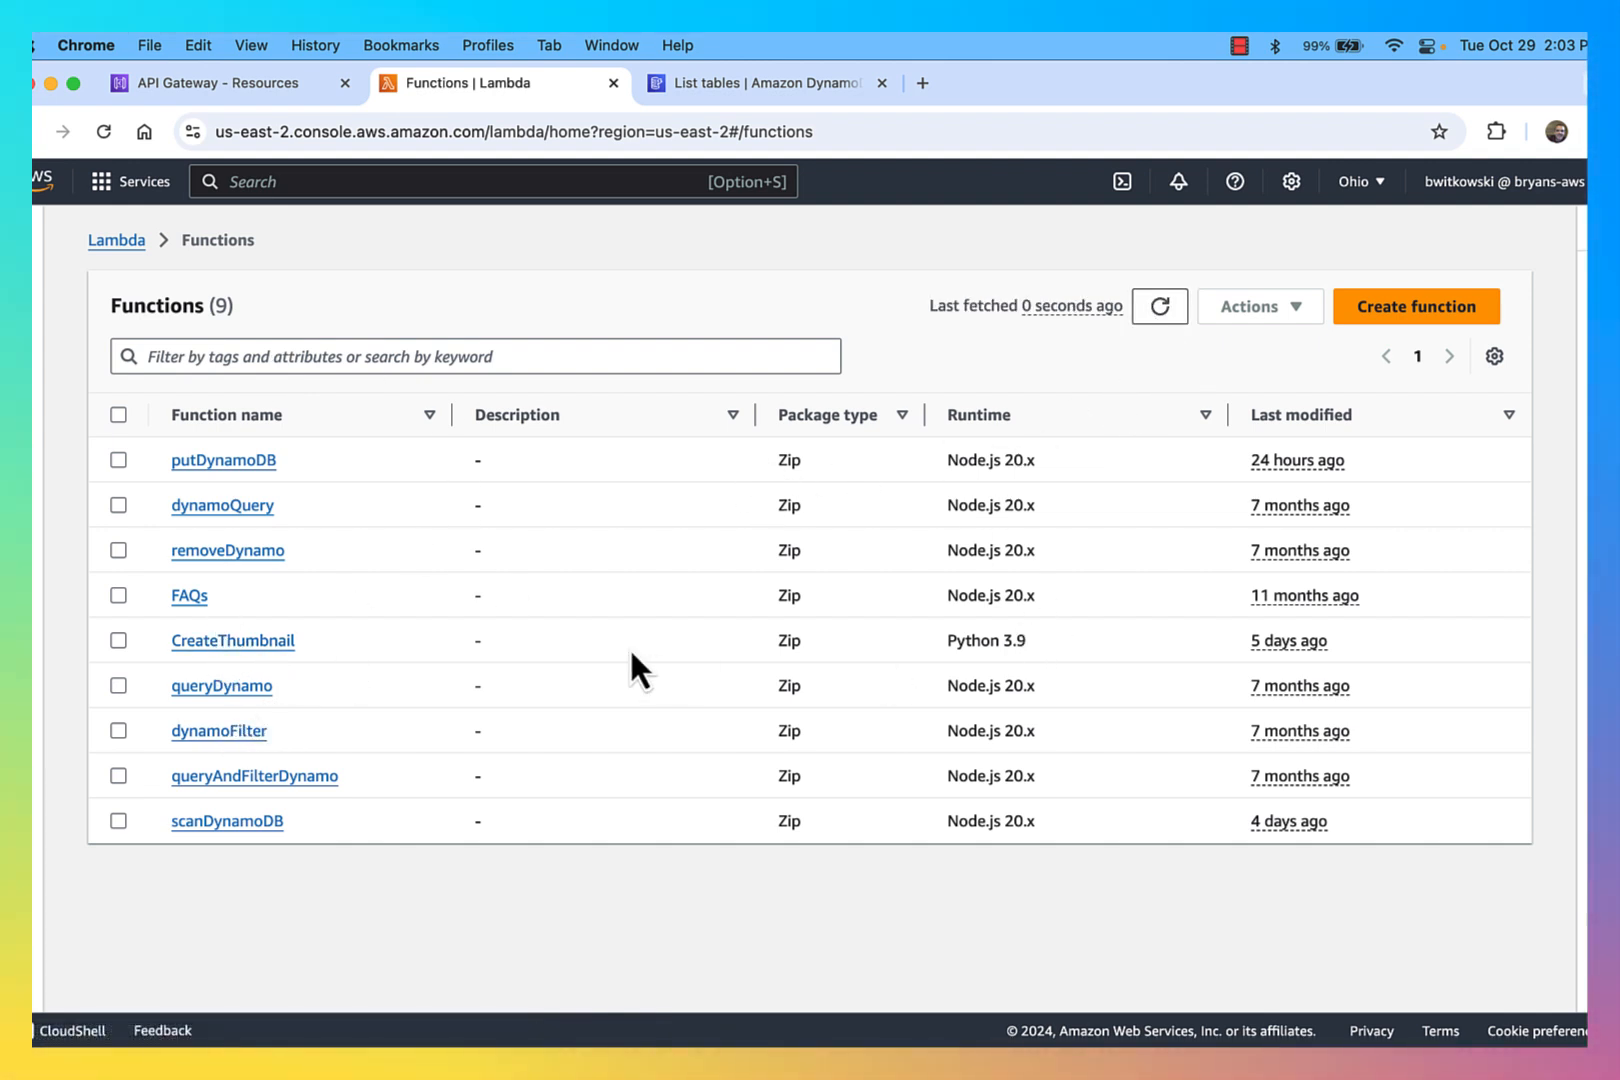
{"action": "left_click", "coordinate": [224, 732]}
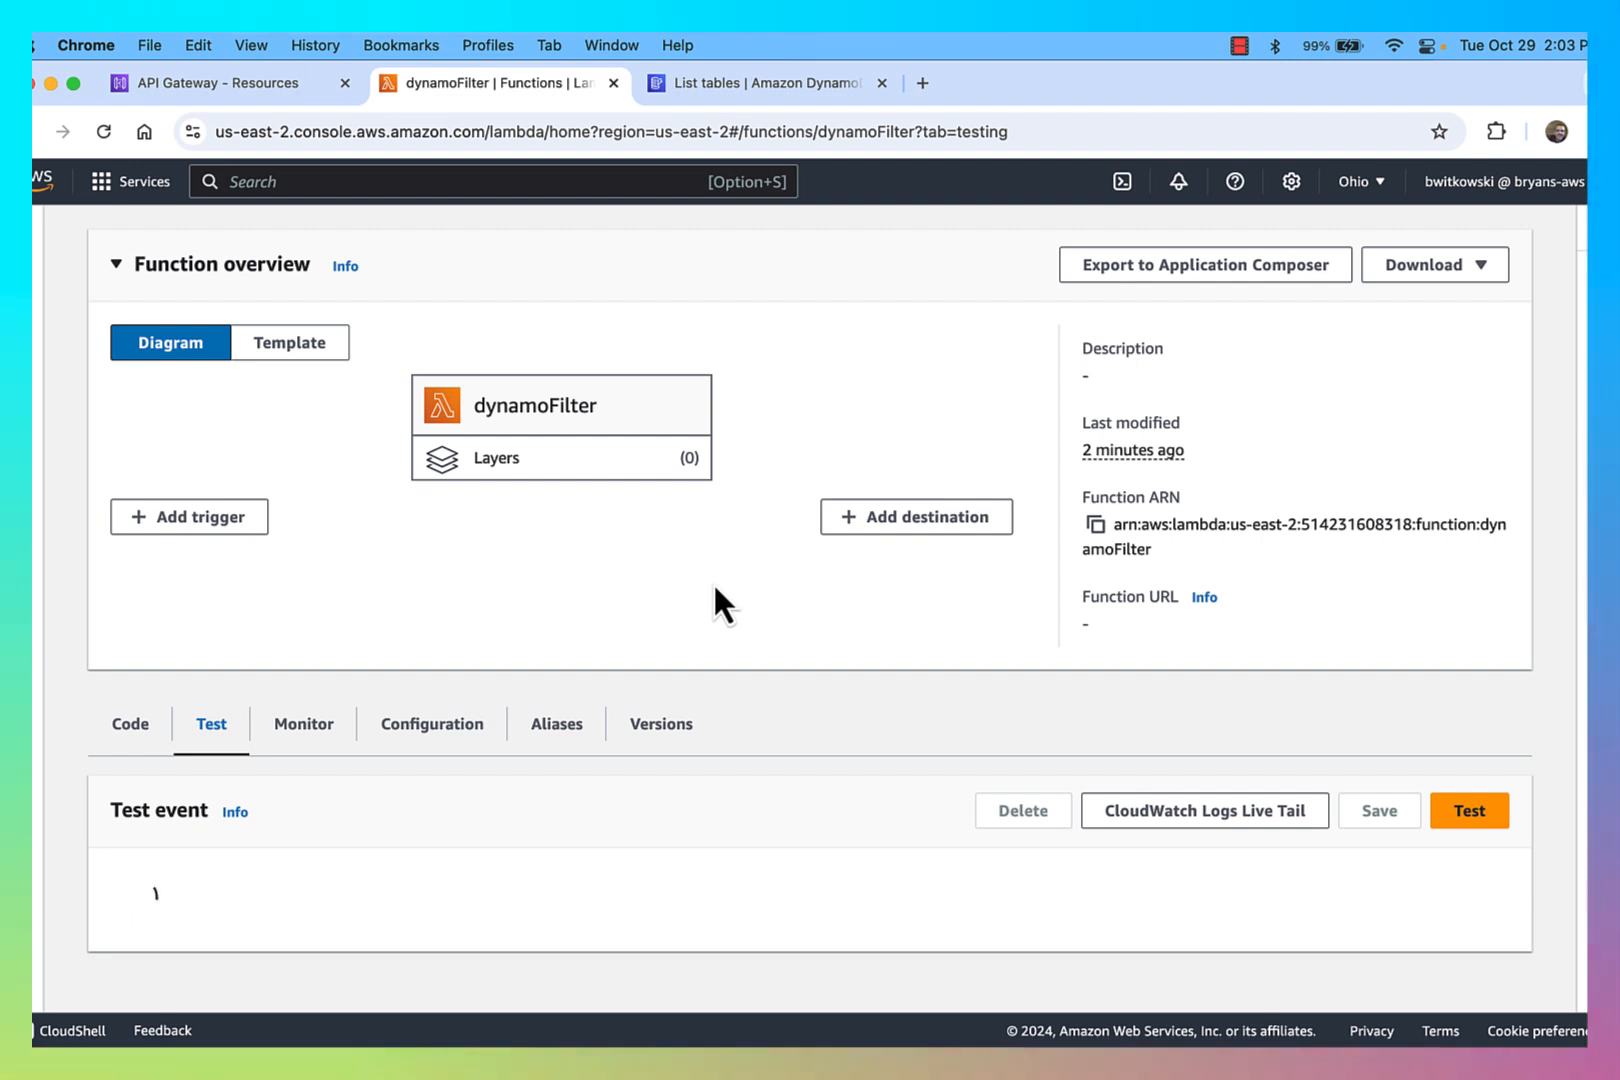
{"action": "left_click", "coordinate": [130, 722]}
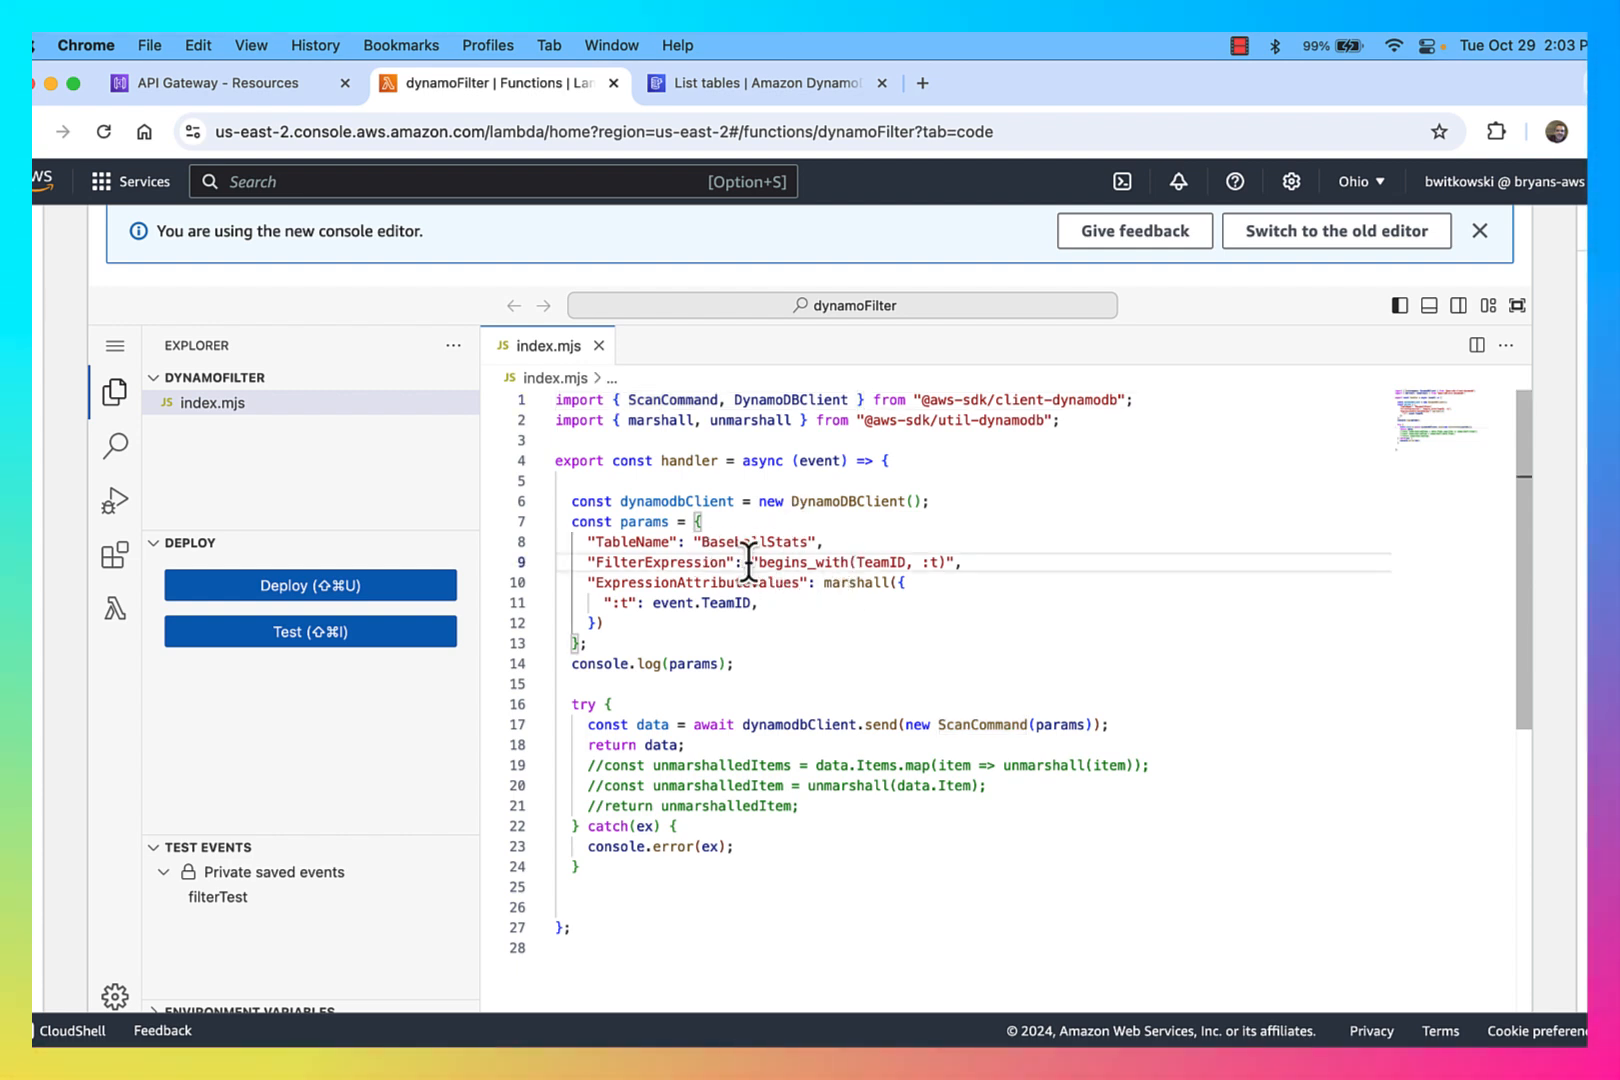
{"action": "left_click_drag", "start_coordinate": [751, 562], "coordinate": [863, 562]}
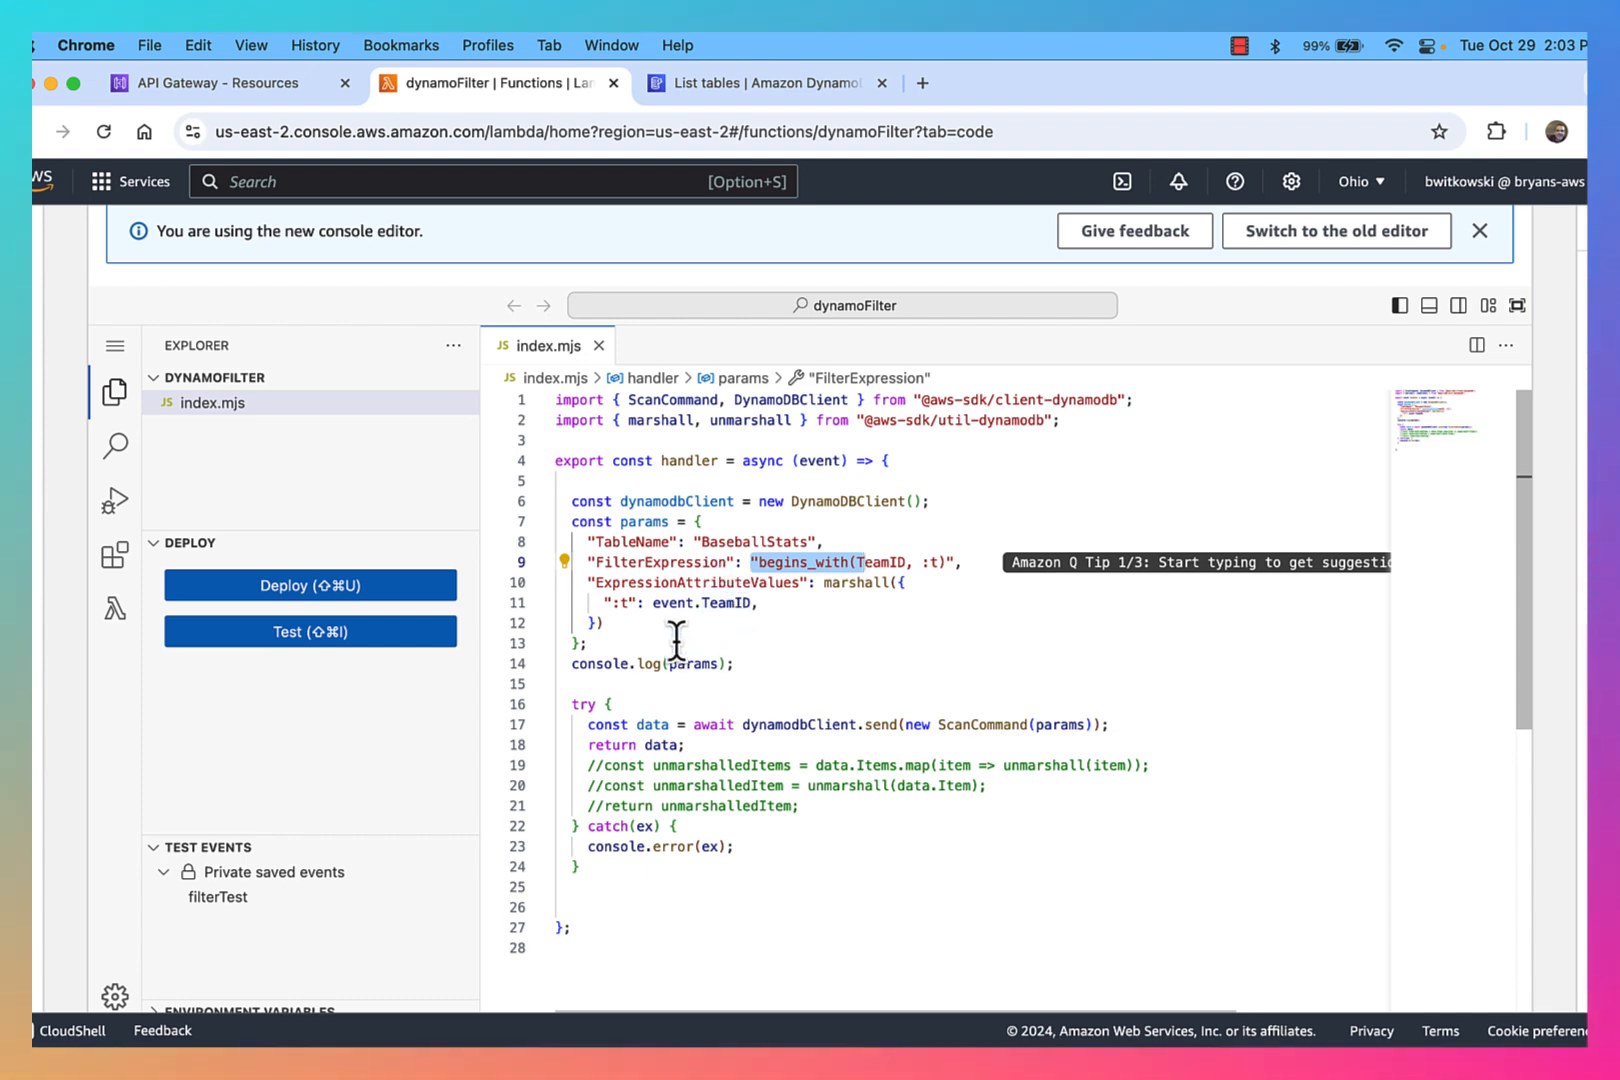
Run dynamoFilter with the saved filterTest event and review the returned items in the execution details.
{"action": "scroll", "coordinate": [723, 676], "scroll_direction": "up", "scroll_amount": 1}
{"action": "scroll", "coordinate": [740, 695], "scroll_direction": "up", "scroll_amount": 5}
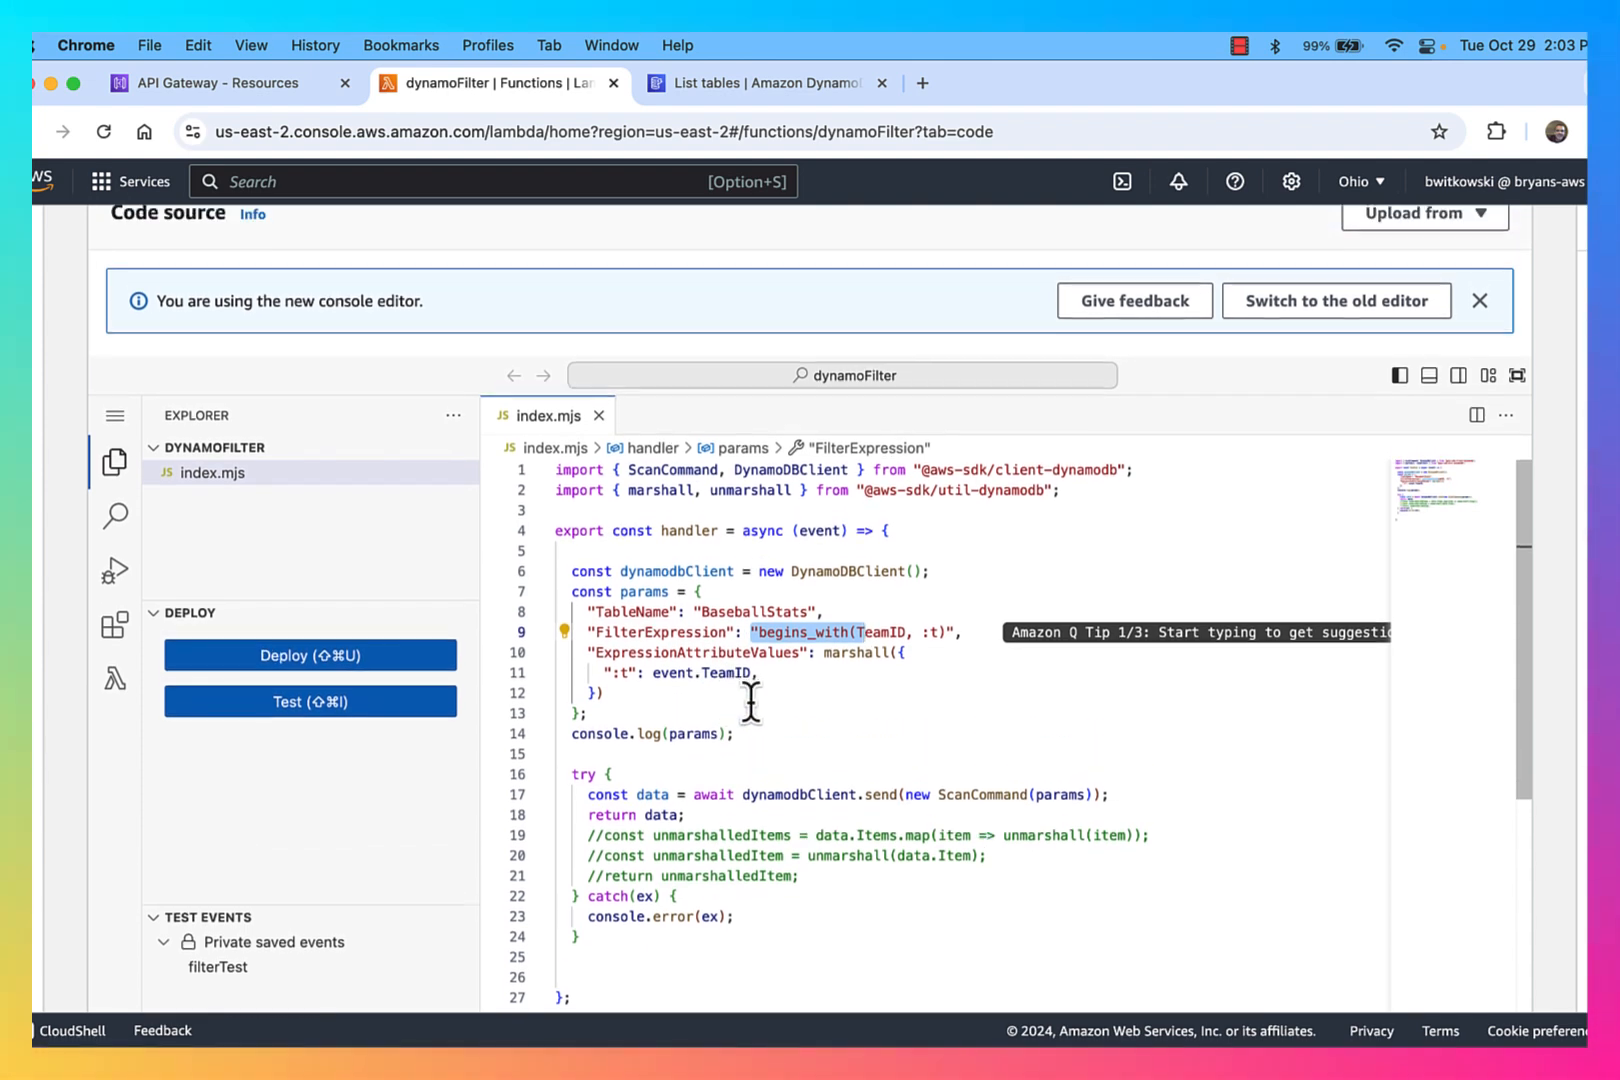
{"action": "left_click", "coordinate": [200, 358]}
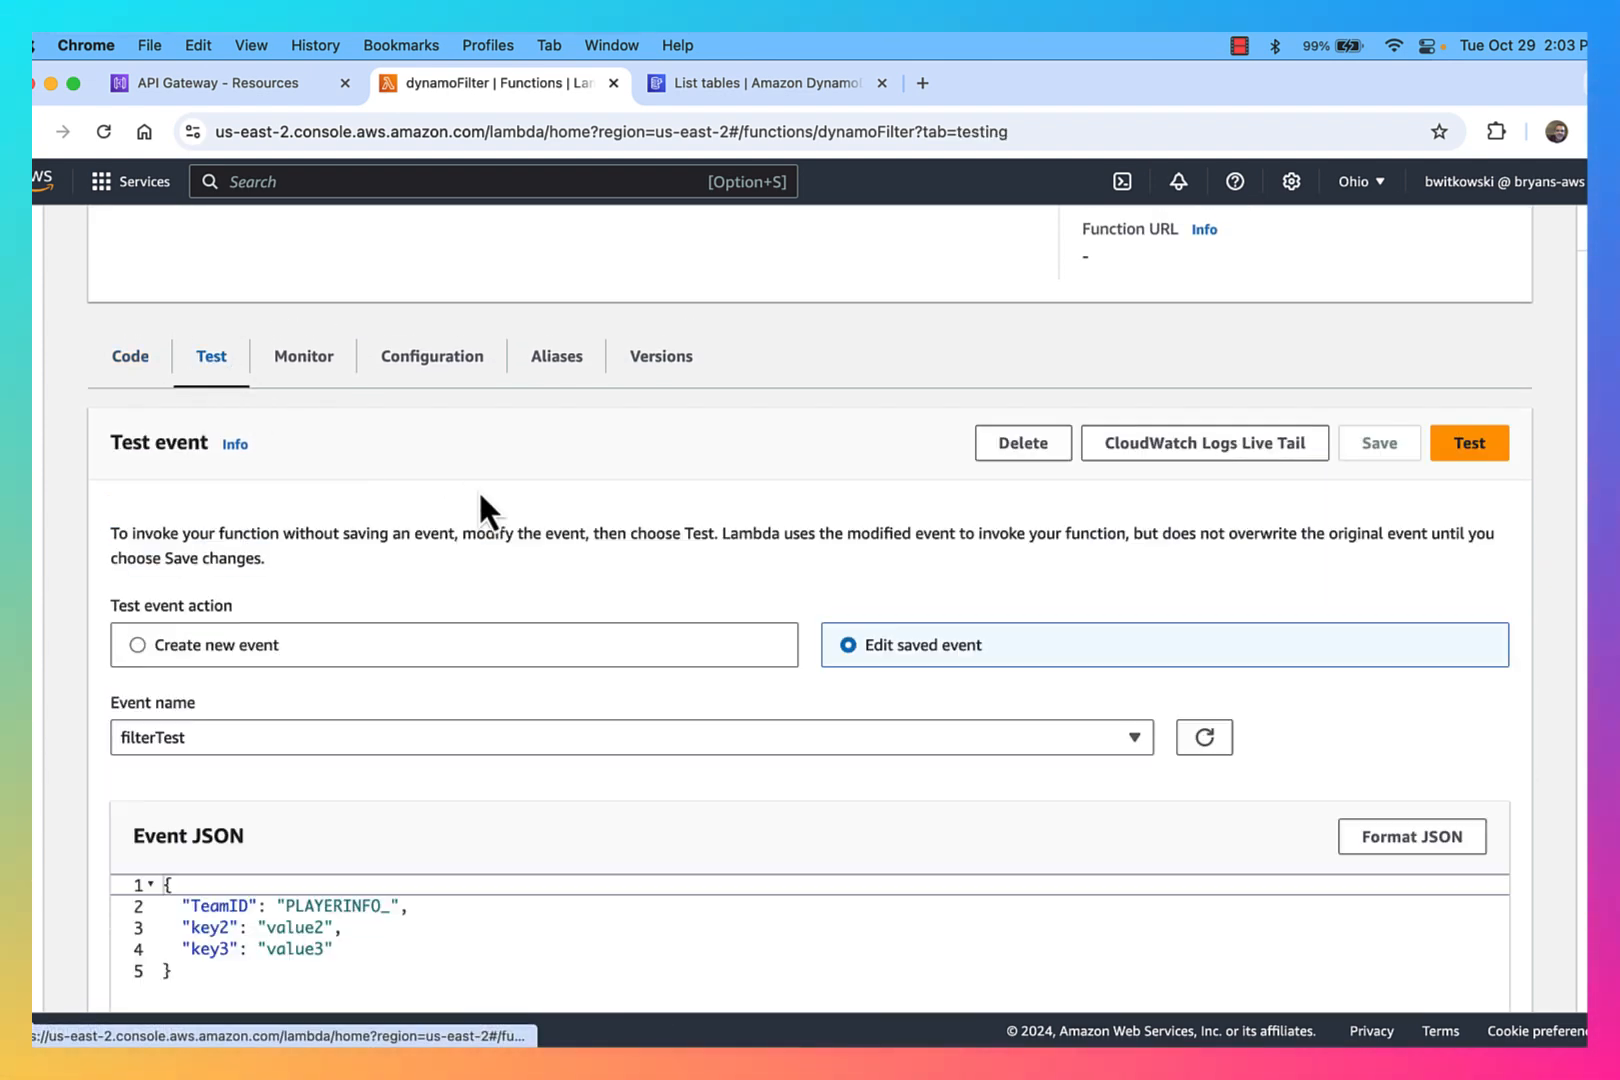
{"action": "scroll", "coordinate": [290, 700], "scroll_direction": "down", "scroll_amount": 3}
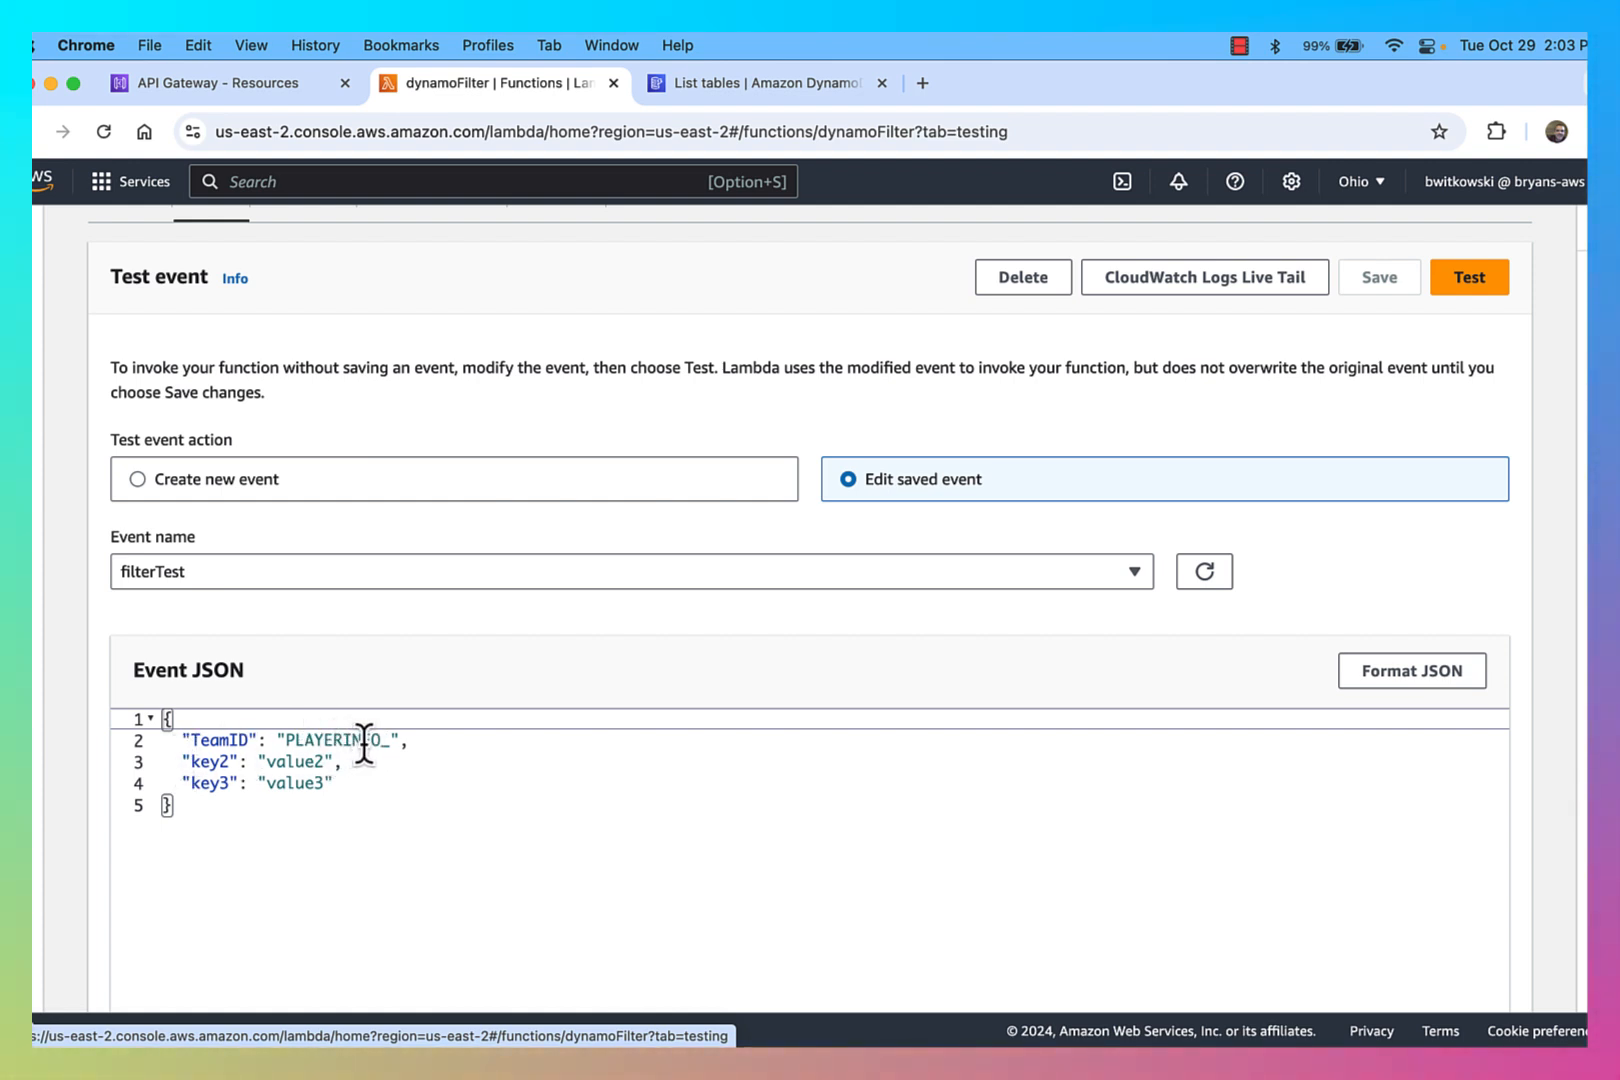
{"action": "left_click", "coordinate": [1490, 284]}
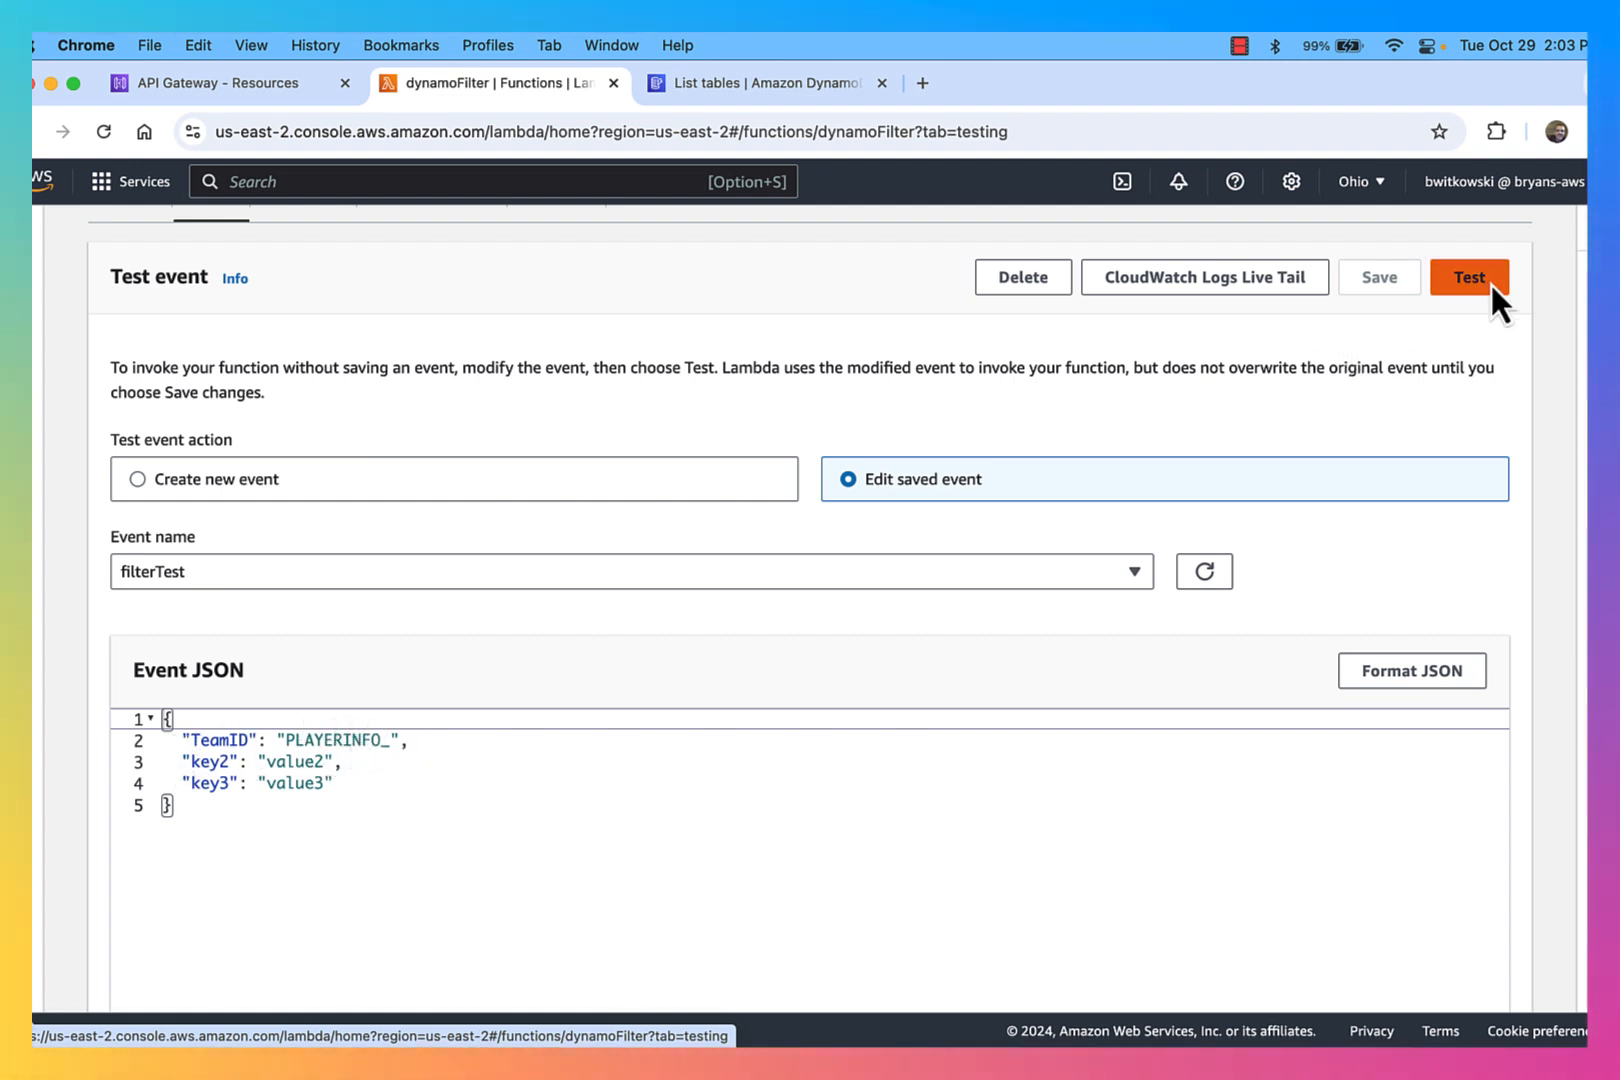
{"action": "left_click", "coordinate": [272, 308]}
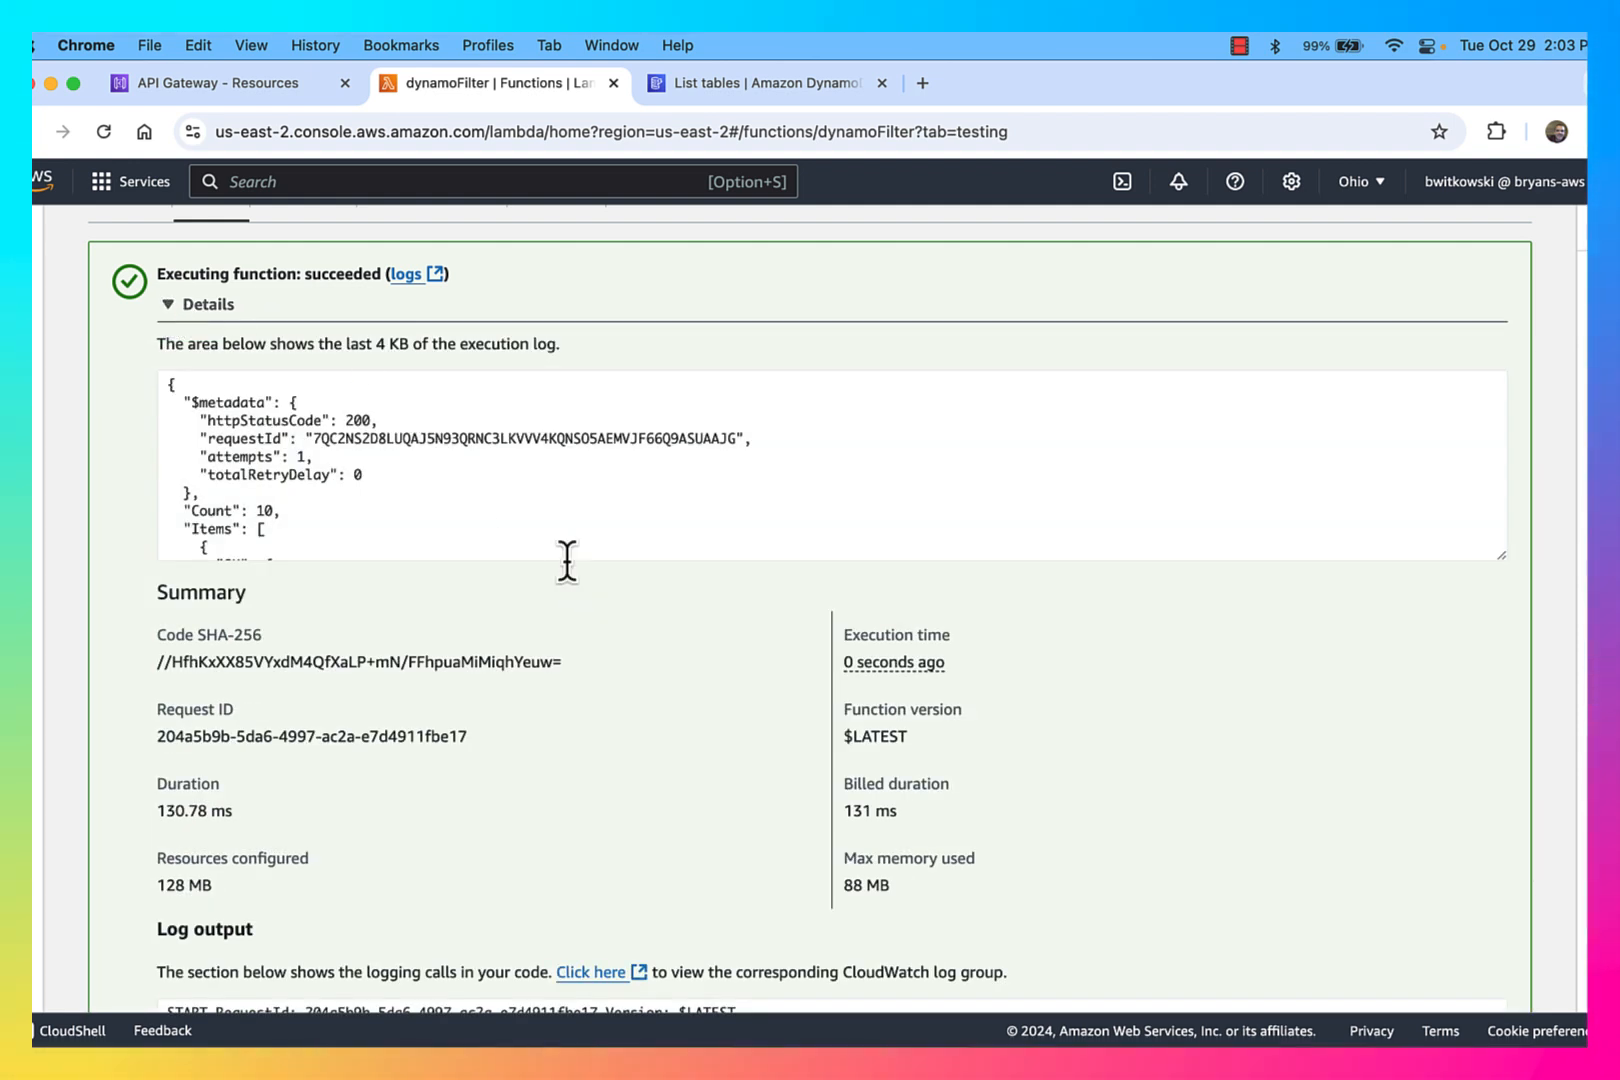
{"action": "scroll", "coordinate": [345, 470], "scroll_direction": "down", "scroll_amount": 5}
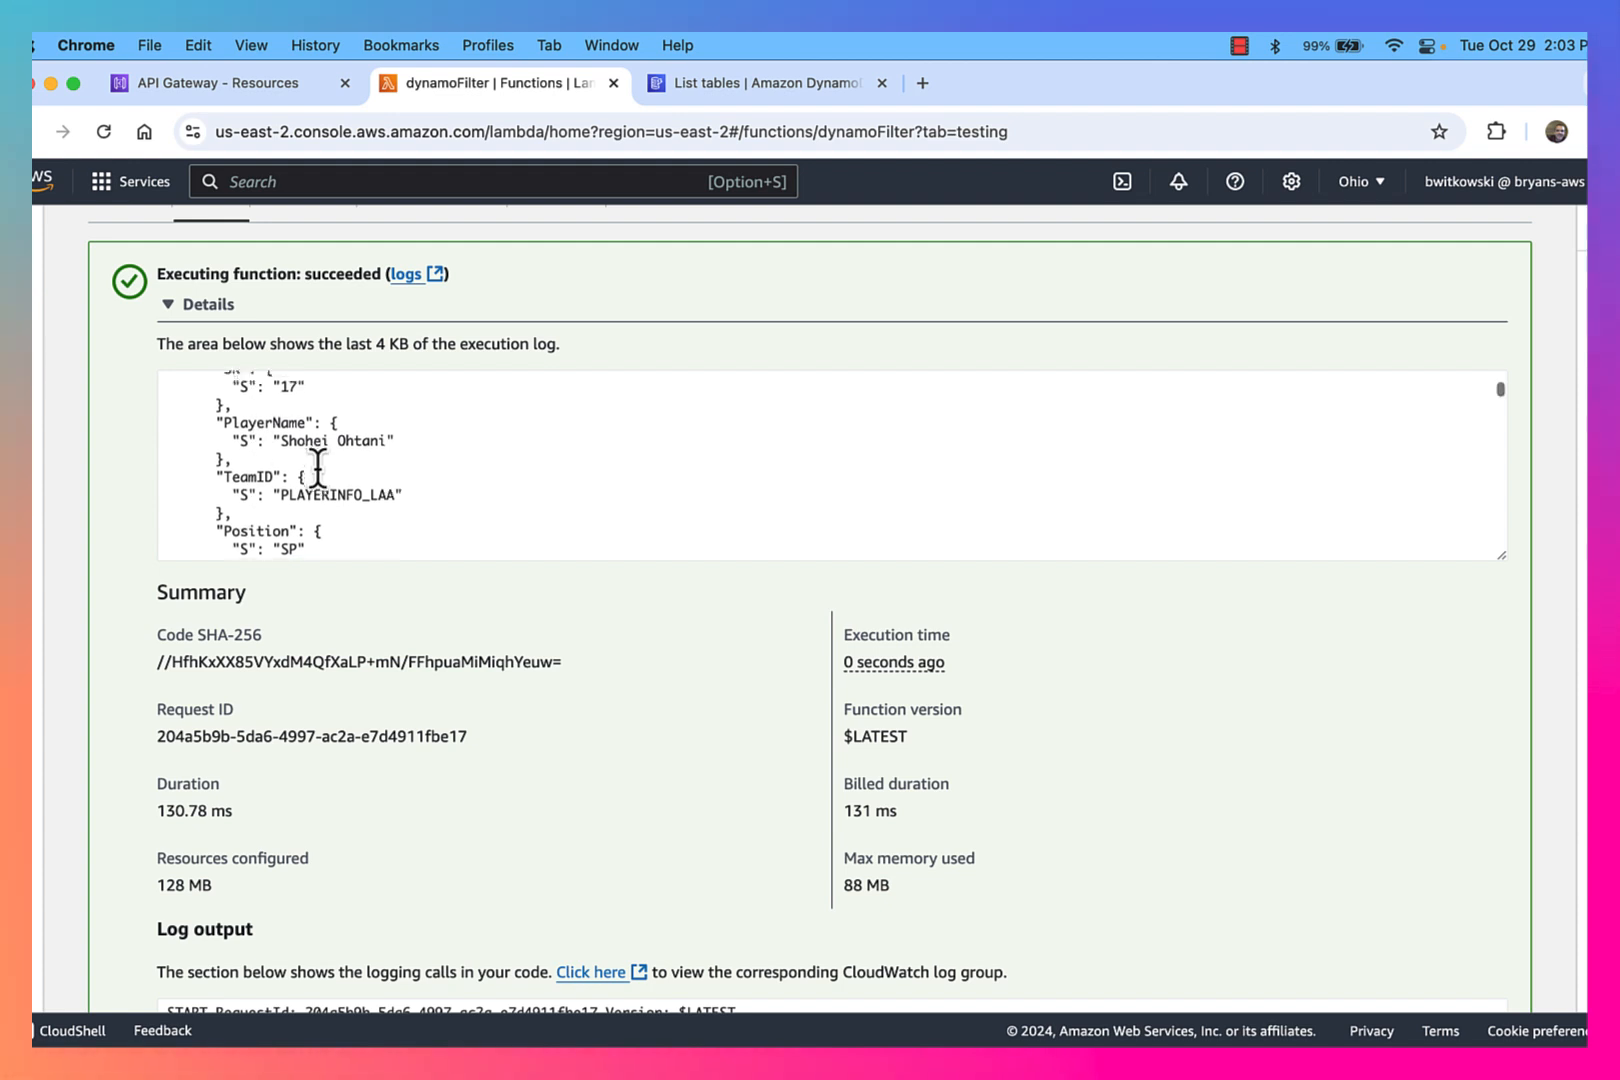
{"action": "scroll", "coordinate": [318, 465], "scroll_direction": "down", "scroll_amount": 6}
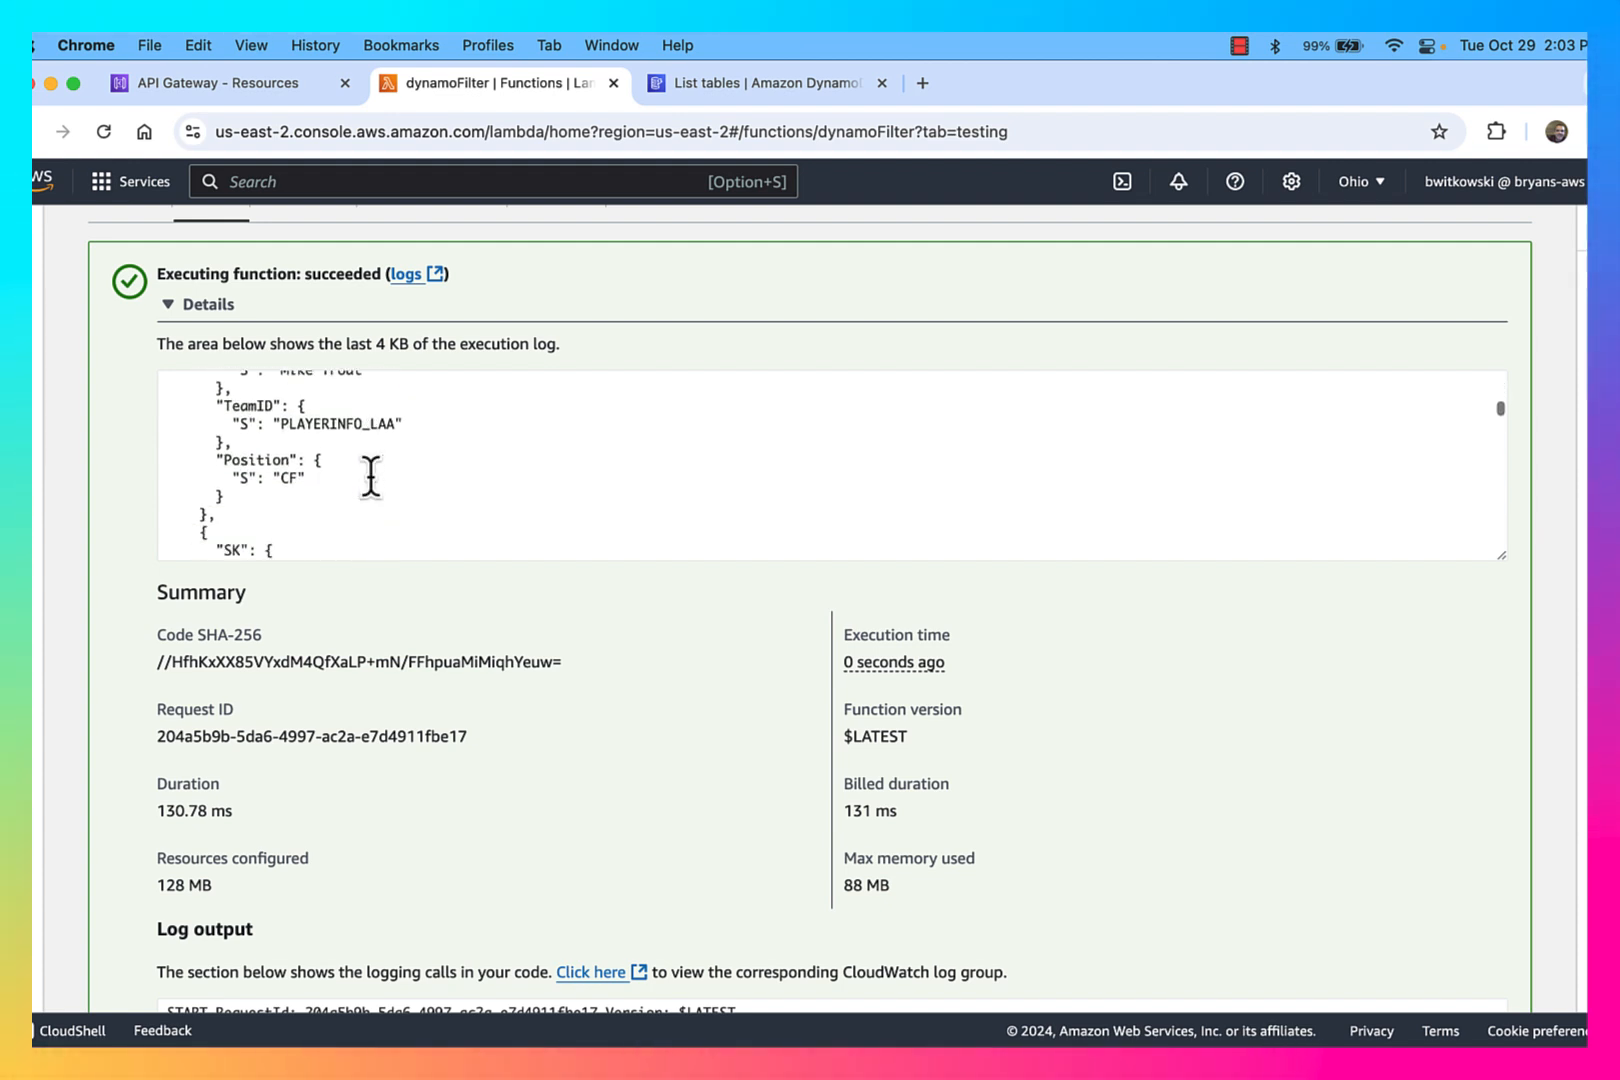
{"action": "scroll", "coordinate": [371, 476], "scroll_direction": "down", "scroll_amount": 6}
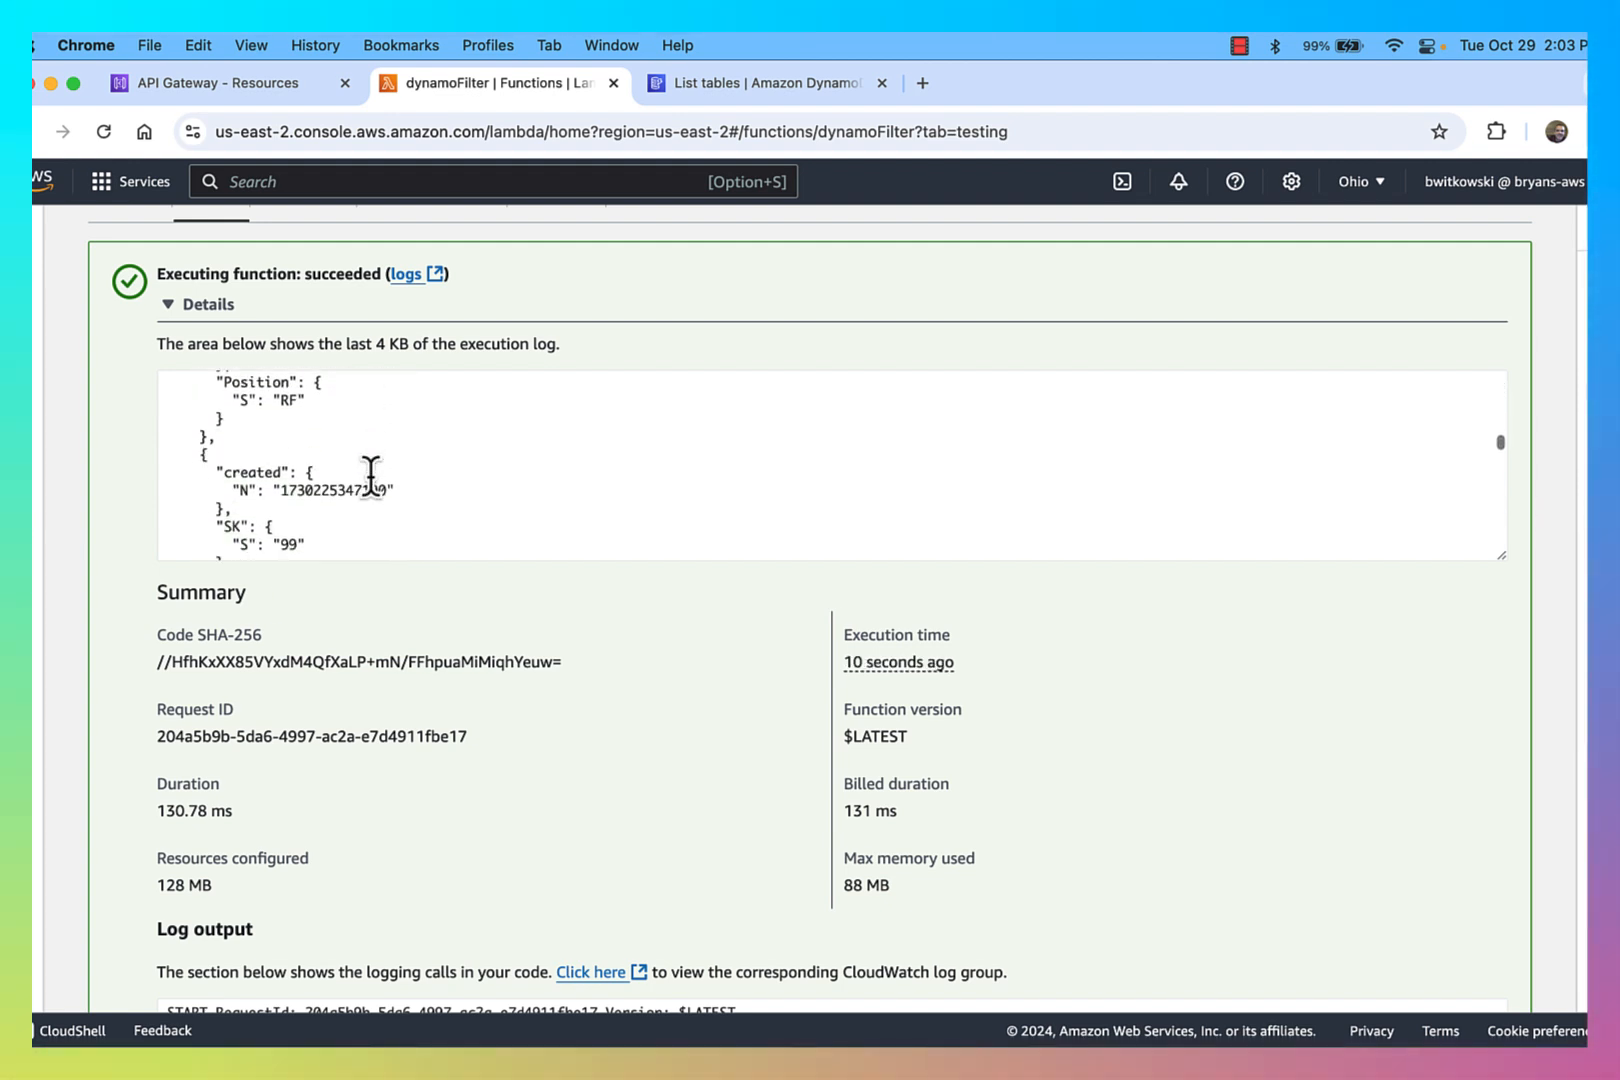
{"action": "scroll", "coordinate": [371, 476], "scroll_direction": "down", "scroll_amount": 8}
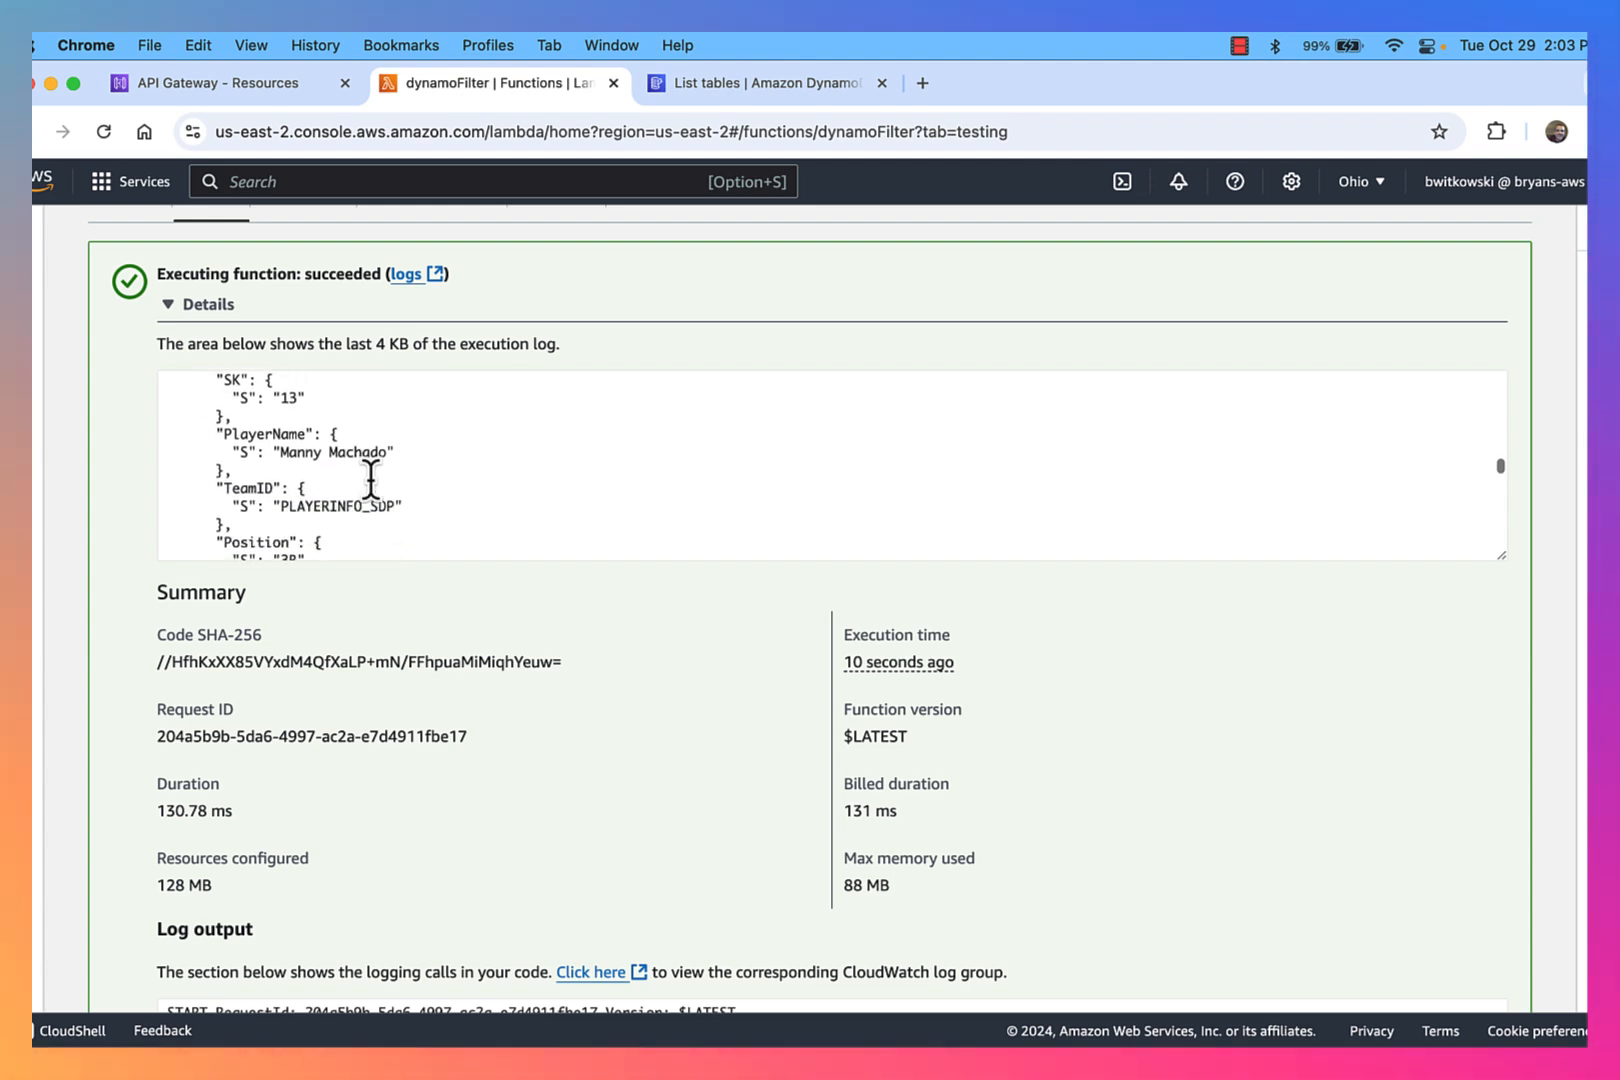
{"action": "scroll", "coordinate": [371, 478], "scroll_direction": "down", "scroll_amount": 3}
{"action": "scroll", "coordinate": [568, 580], "scroll_direction": "up", "scroll_amount": 3}
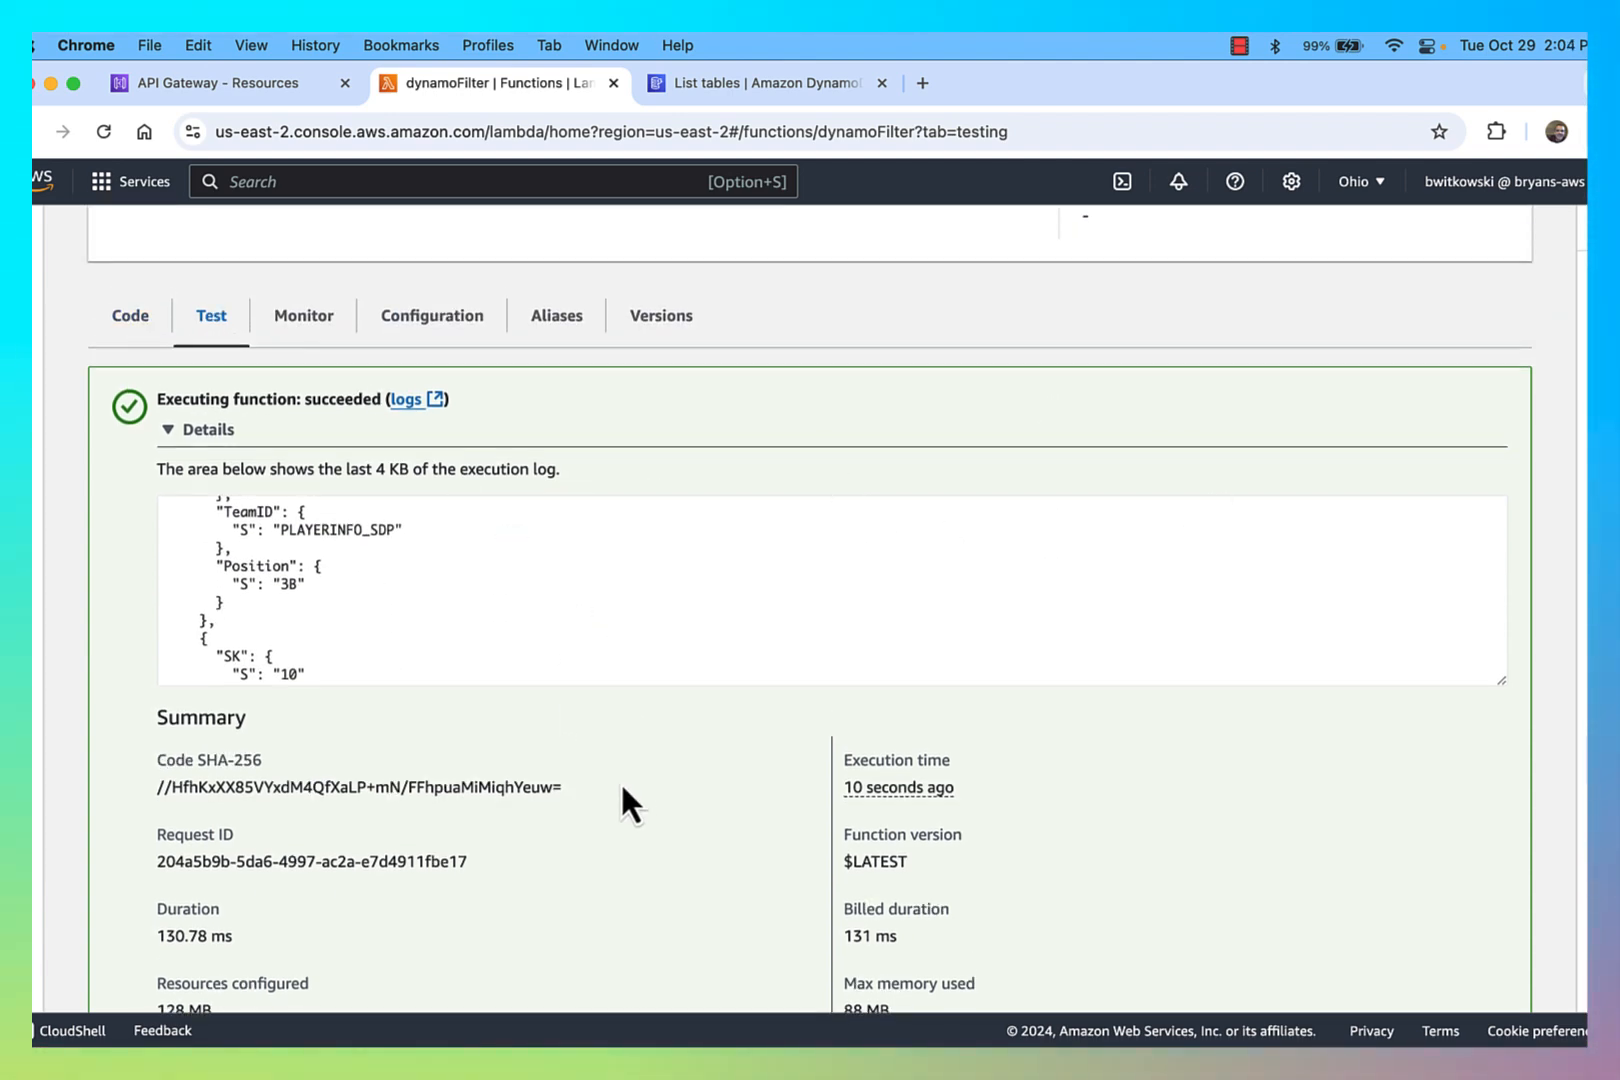
Change the TeamID value in the filterTest event JSON to "TEAMINFO_" and save the event.
{"action": "scroll", "coordinate": [622, 803], "scroll_direction": "down", "scroll_amount": 10}
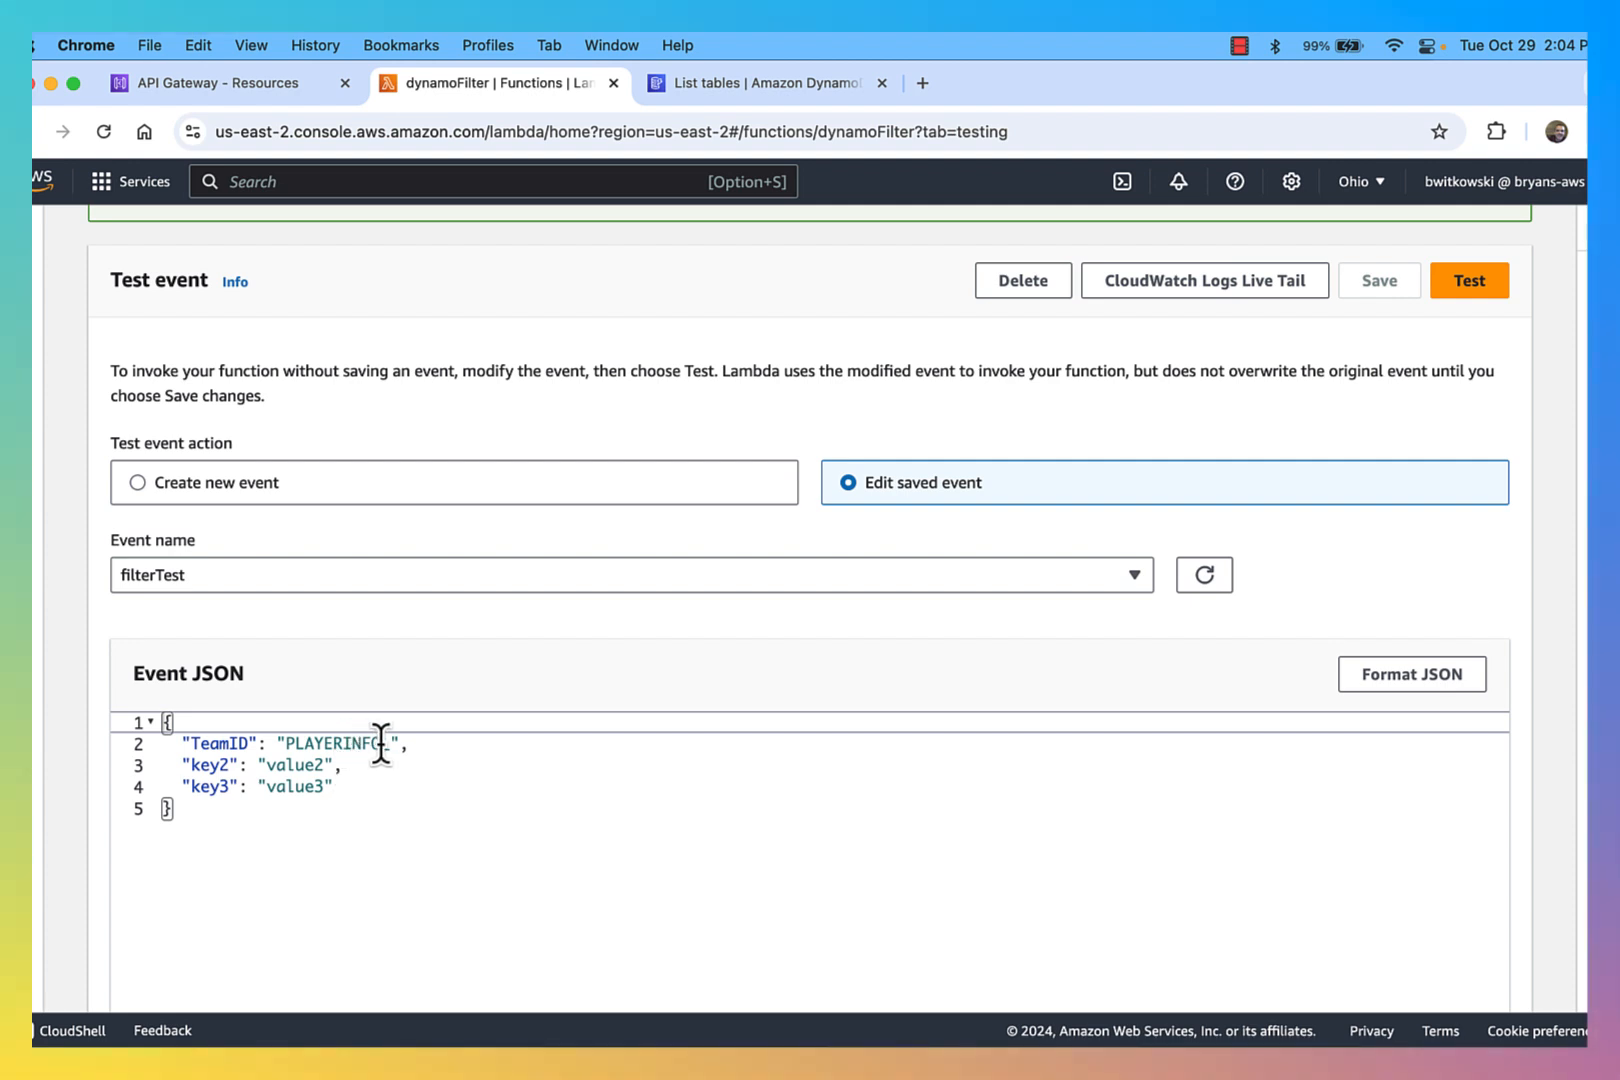
{"action": "left_click", "coordinate": [344, 743]}
{"action": "key", "text": "BackSpace"}
{"action": "key", "text": "BackSpace"}
{"action": "key", "text": "BackSpace"}
{"action": "key", "text": "BackSpace"}
{"action": "key", "text": "BackSpace"}
{"action": "key", "text": "BackSpace"}
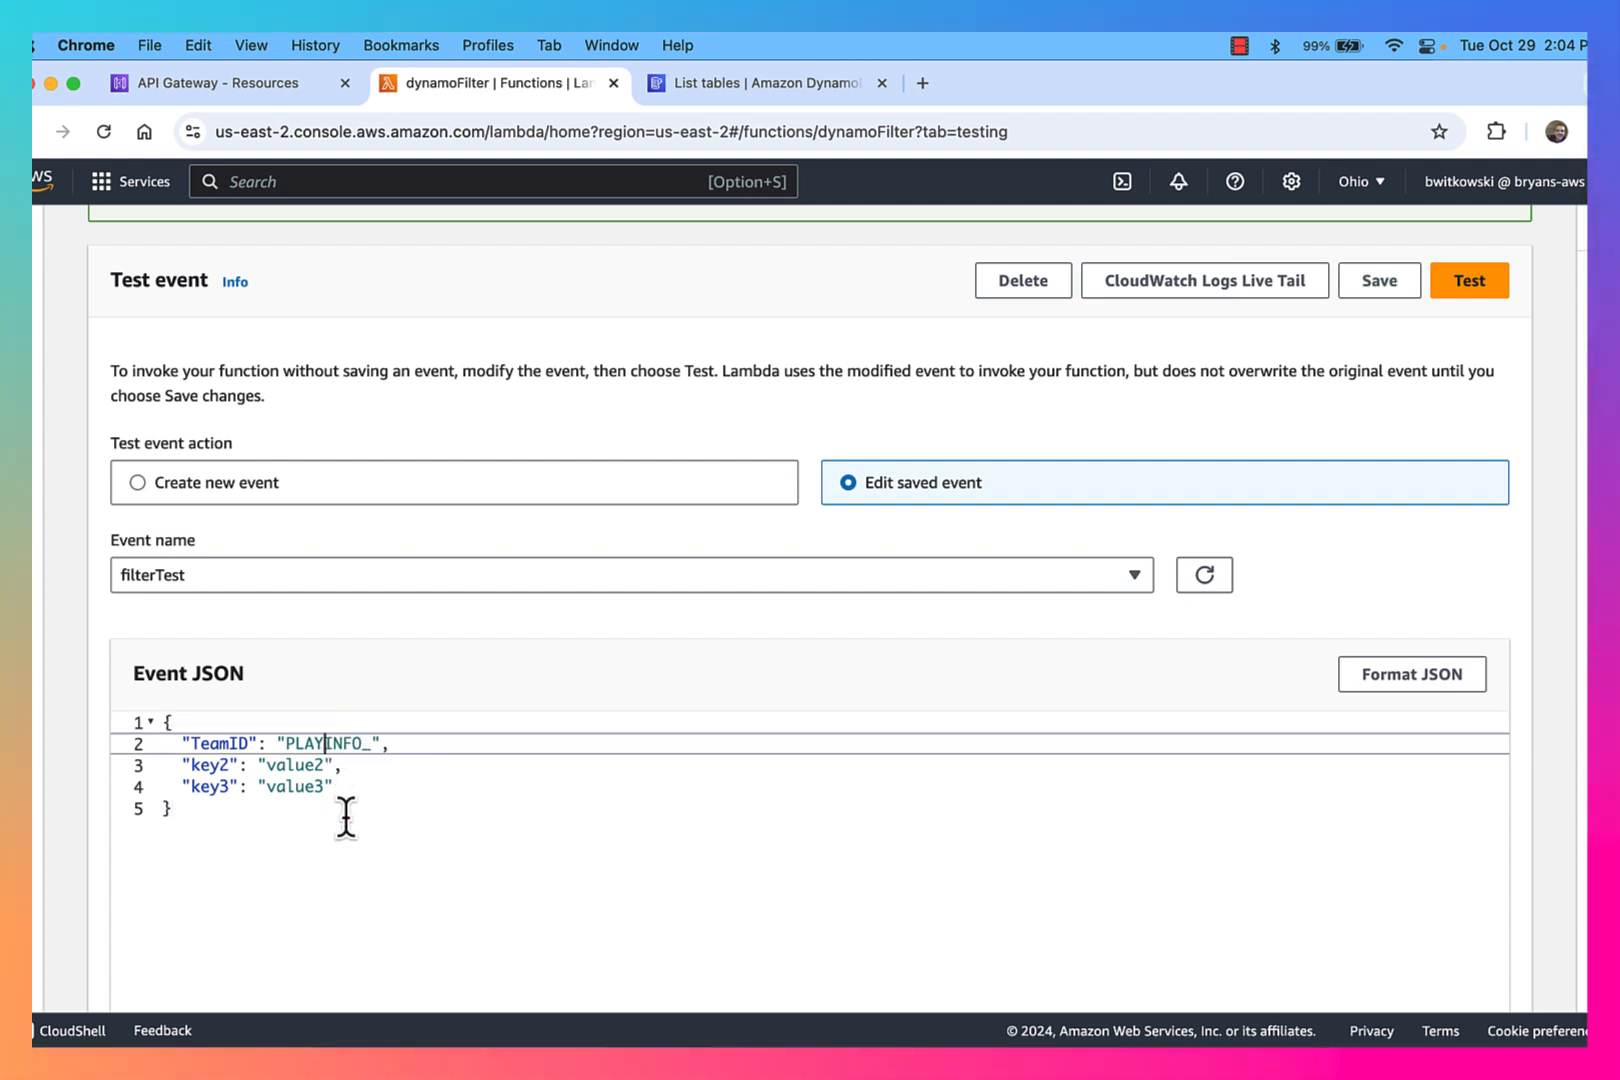
{"action": "type", "text": "TEAM"}
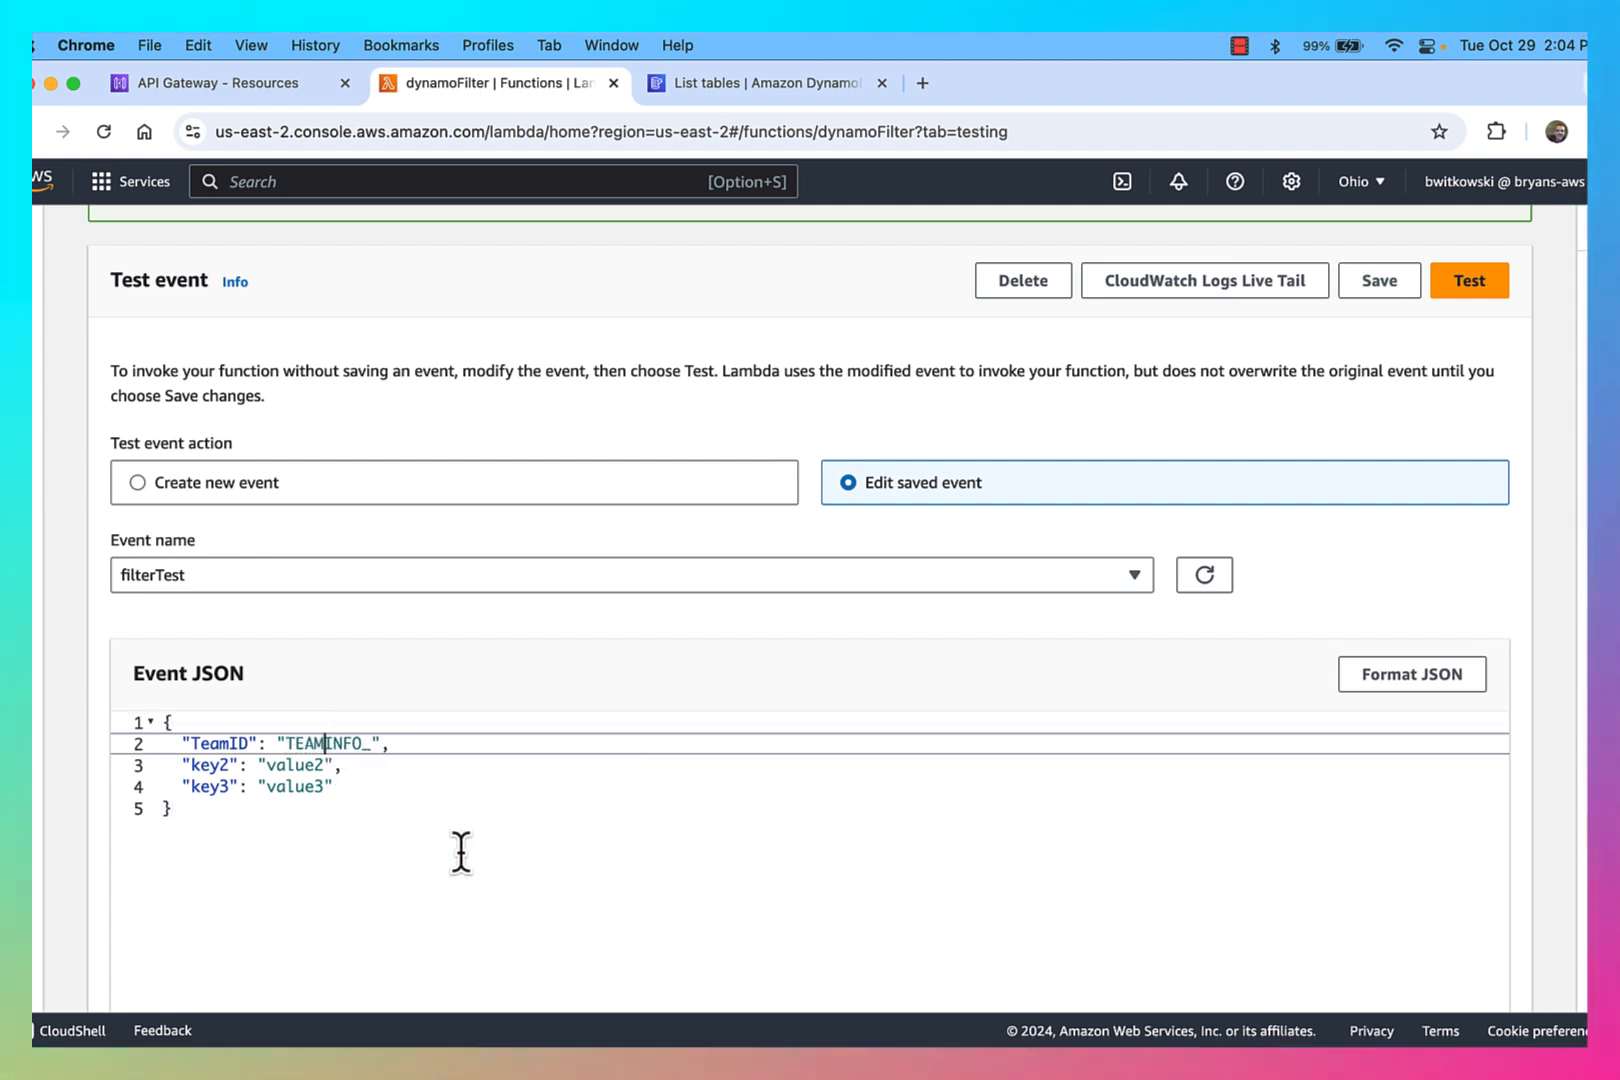
{"action": "left_click", "coordinate": [1378, 282]}
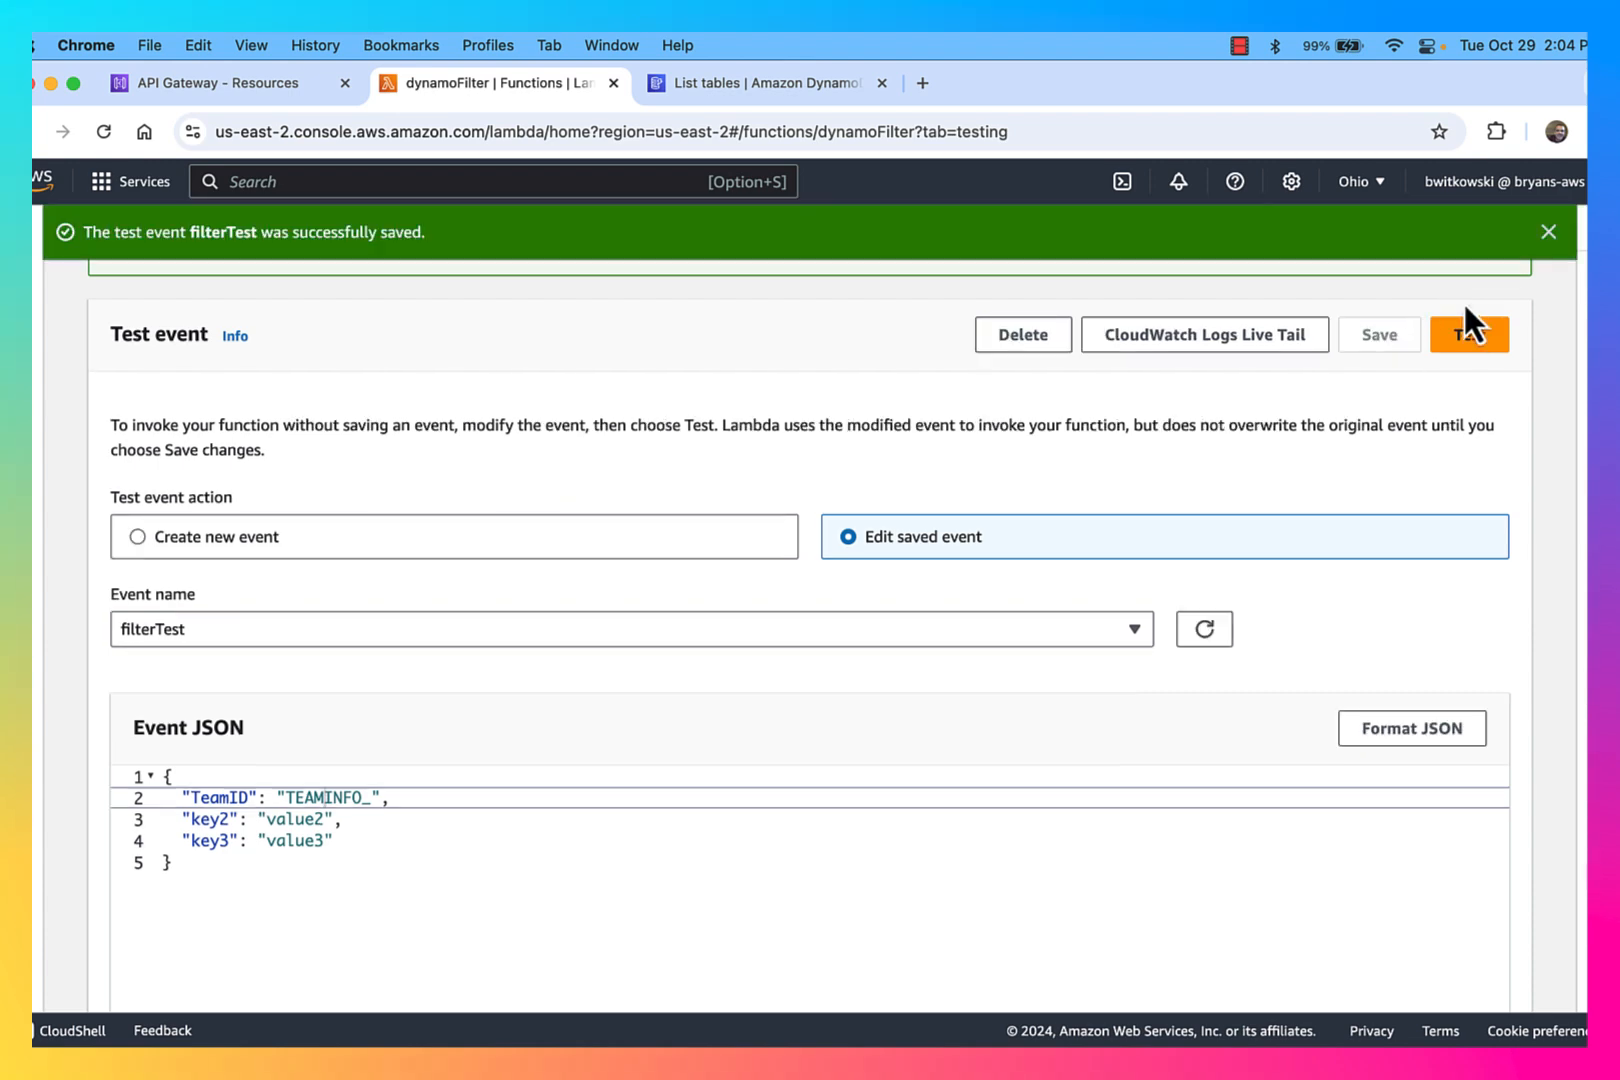
Run the function with the updated filterTest event and review the returned team items.
{"action": "left_click", "coordinate": [1470, 340]}
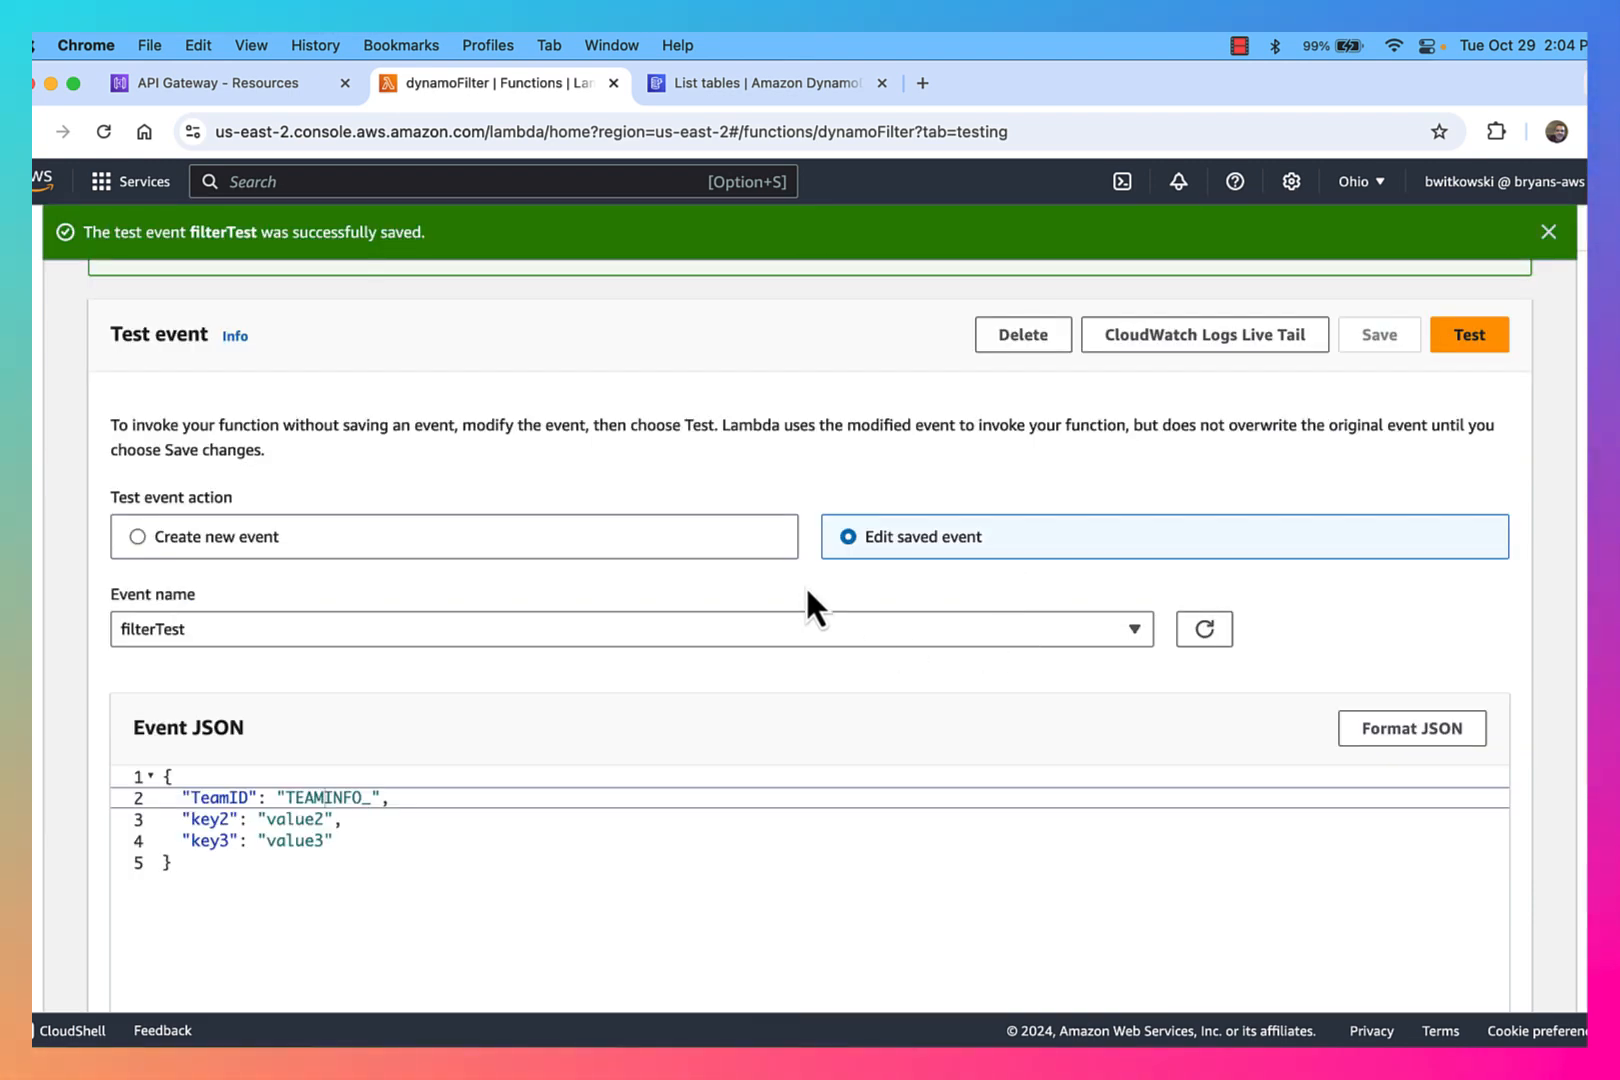
{"action": "scroll", "coordinate": [488, 598], "scroll_direction": "down", "scroll_amount": 1}
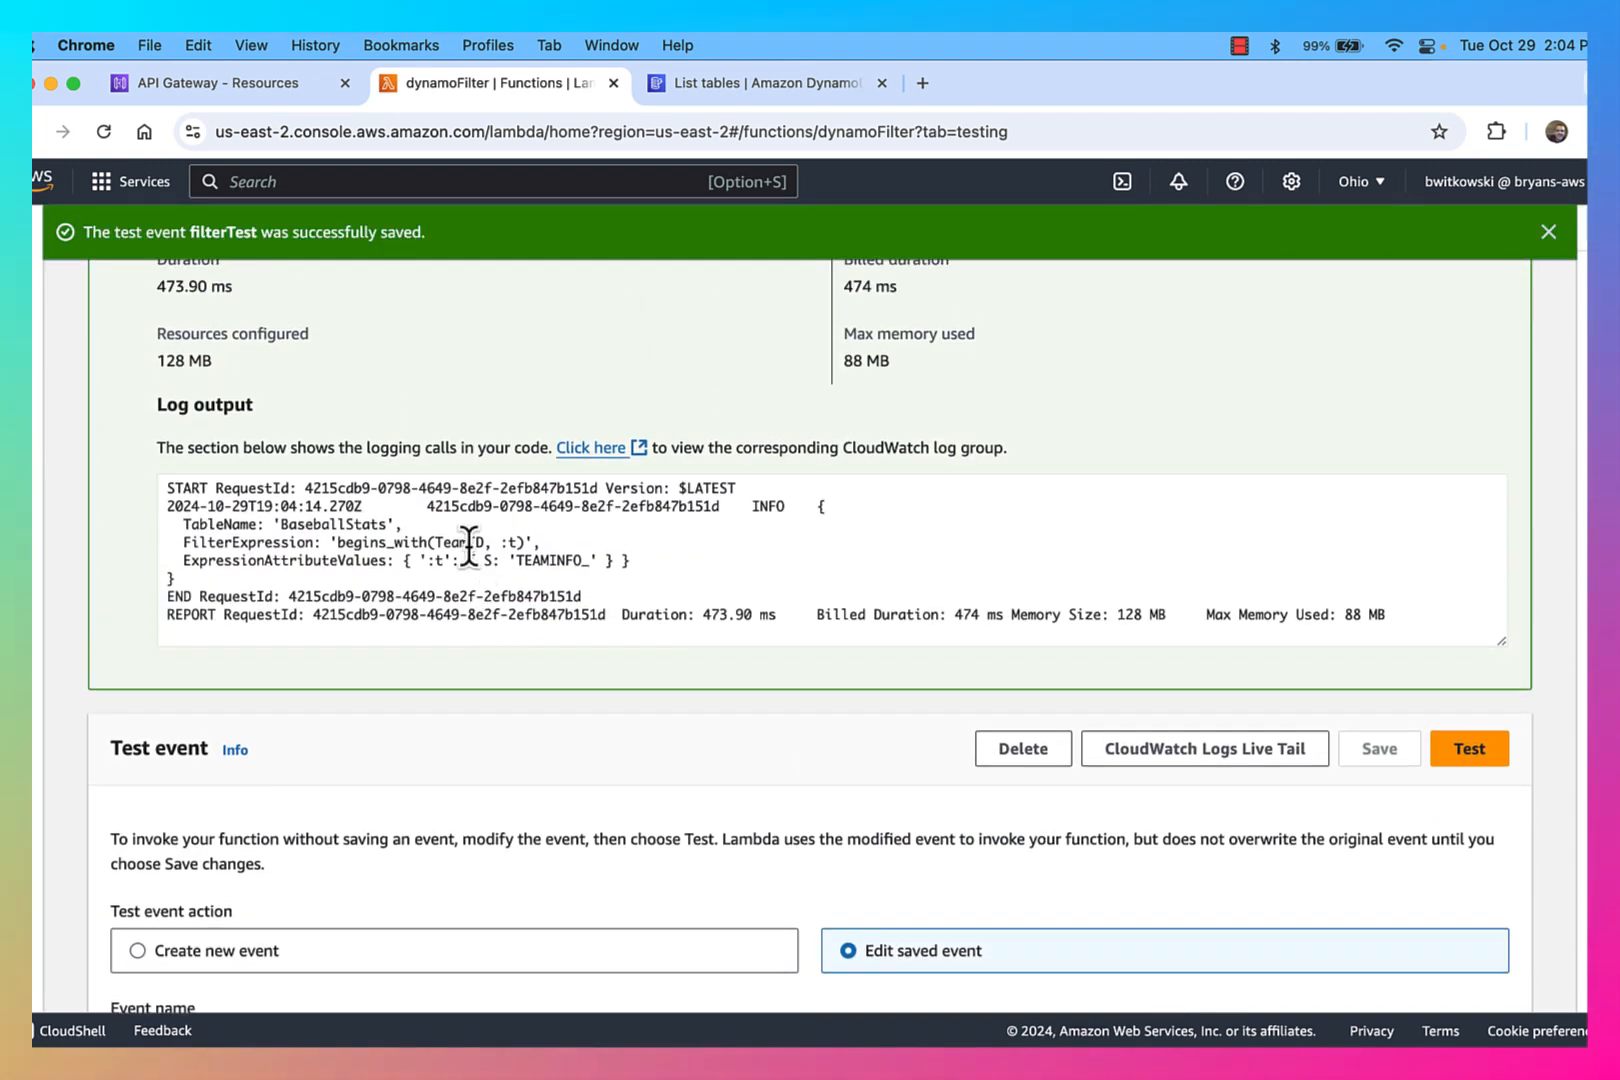
{"action": "scroll", "coordinate": [464, 540], "scroll_direction": "up", "scroll_amount": 5}
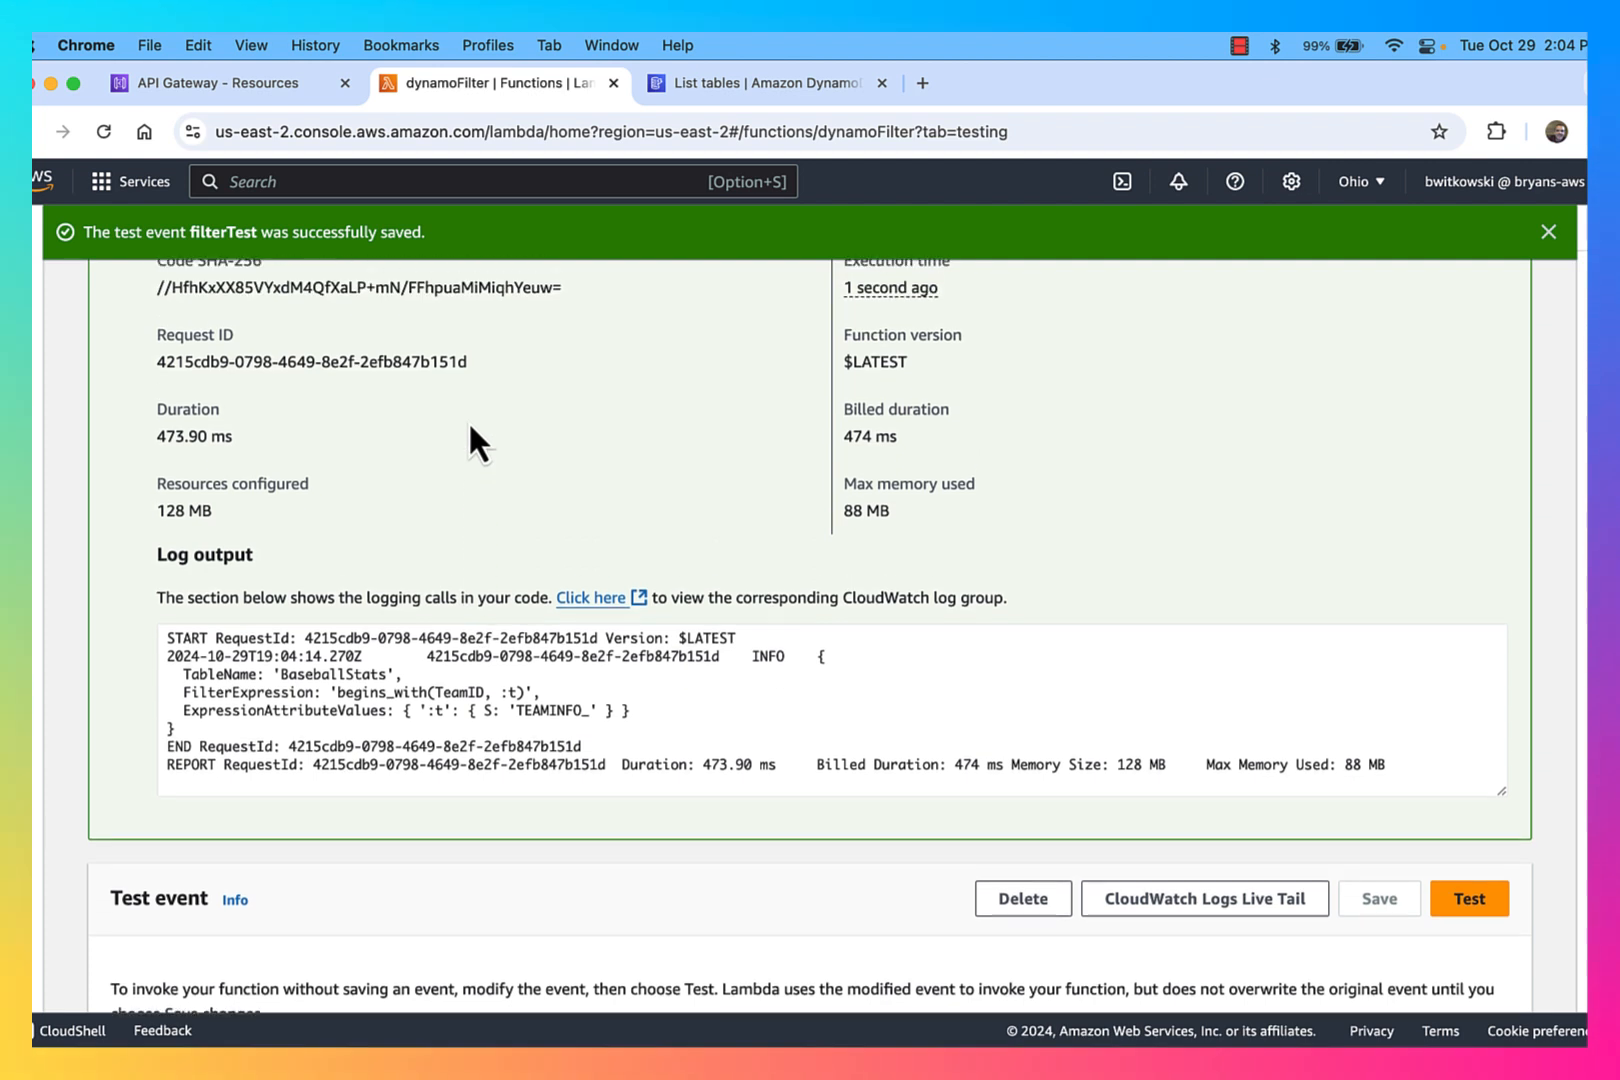
{"action": "scroll", "coordinate": [468, 420], "scroll_direction": "up", "scroll_amount": 1}
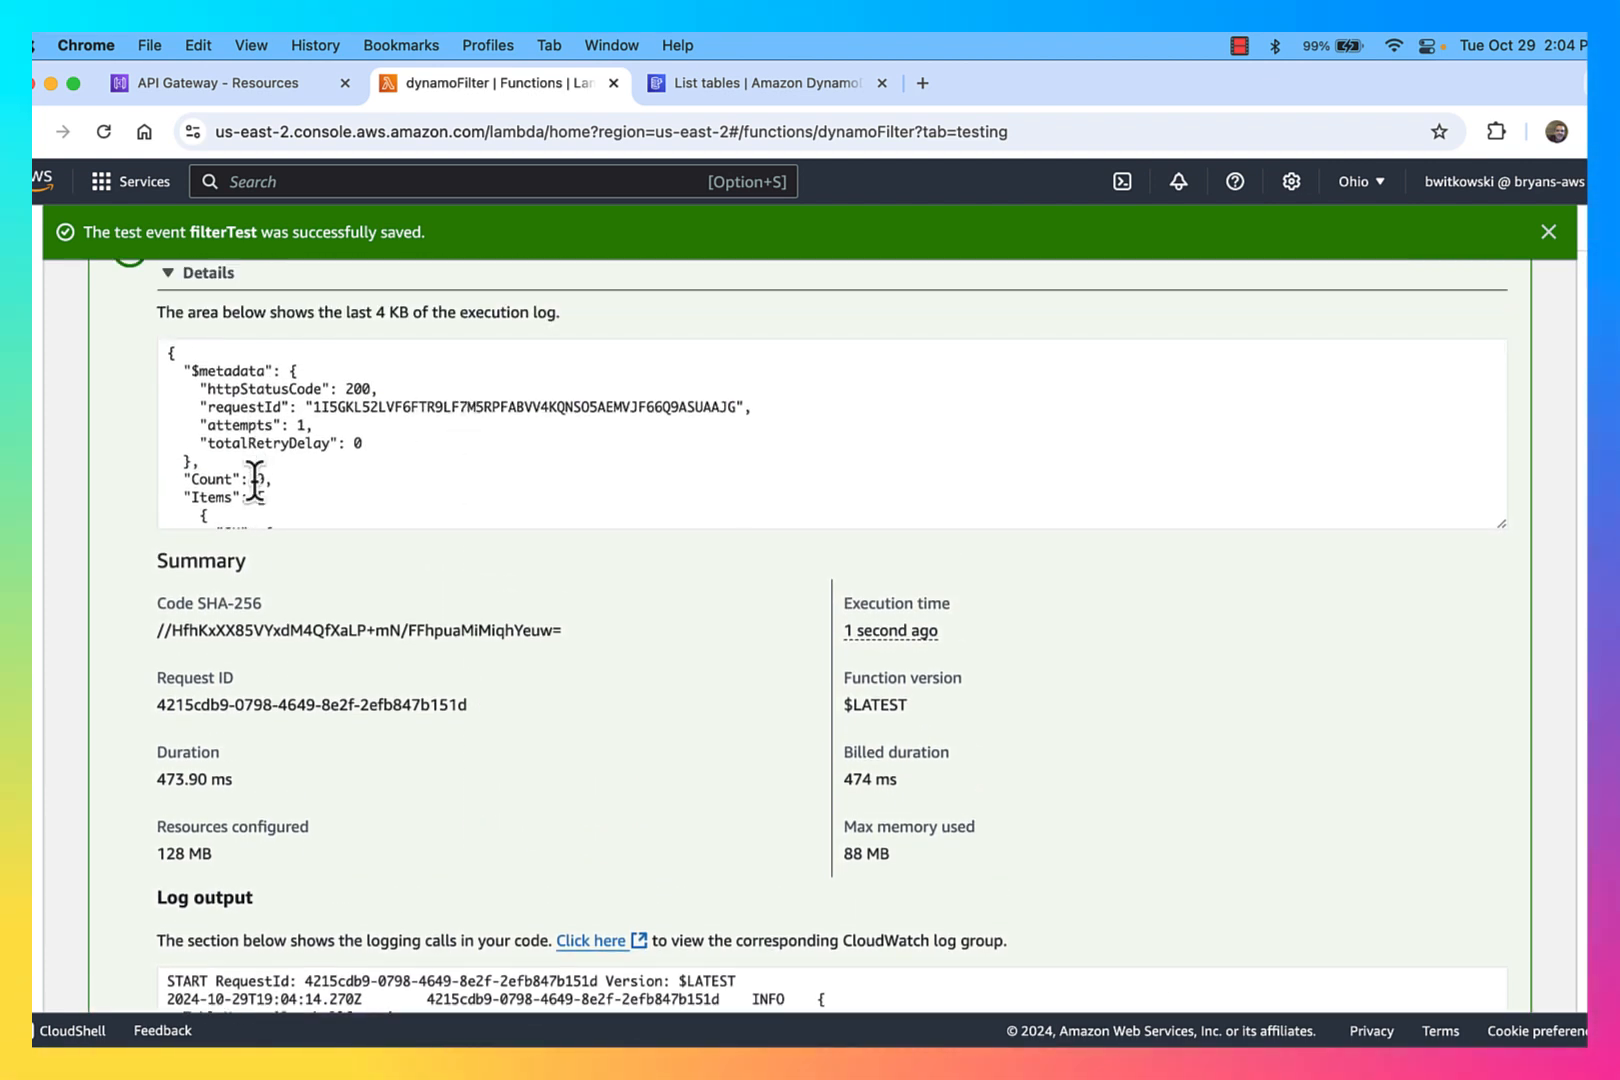
{"action": "scroll", "coordinate": [256, 482], "scroll_direction": "down", "scroll_amount": 10}
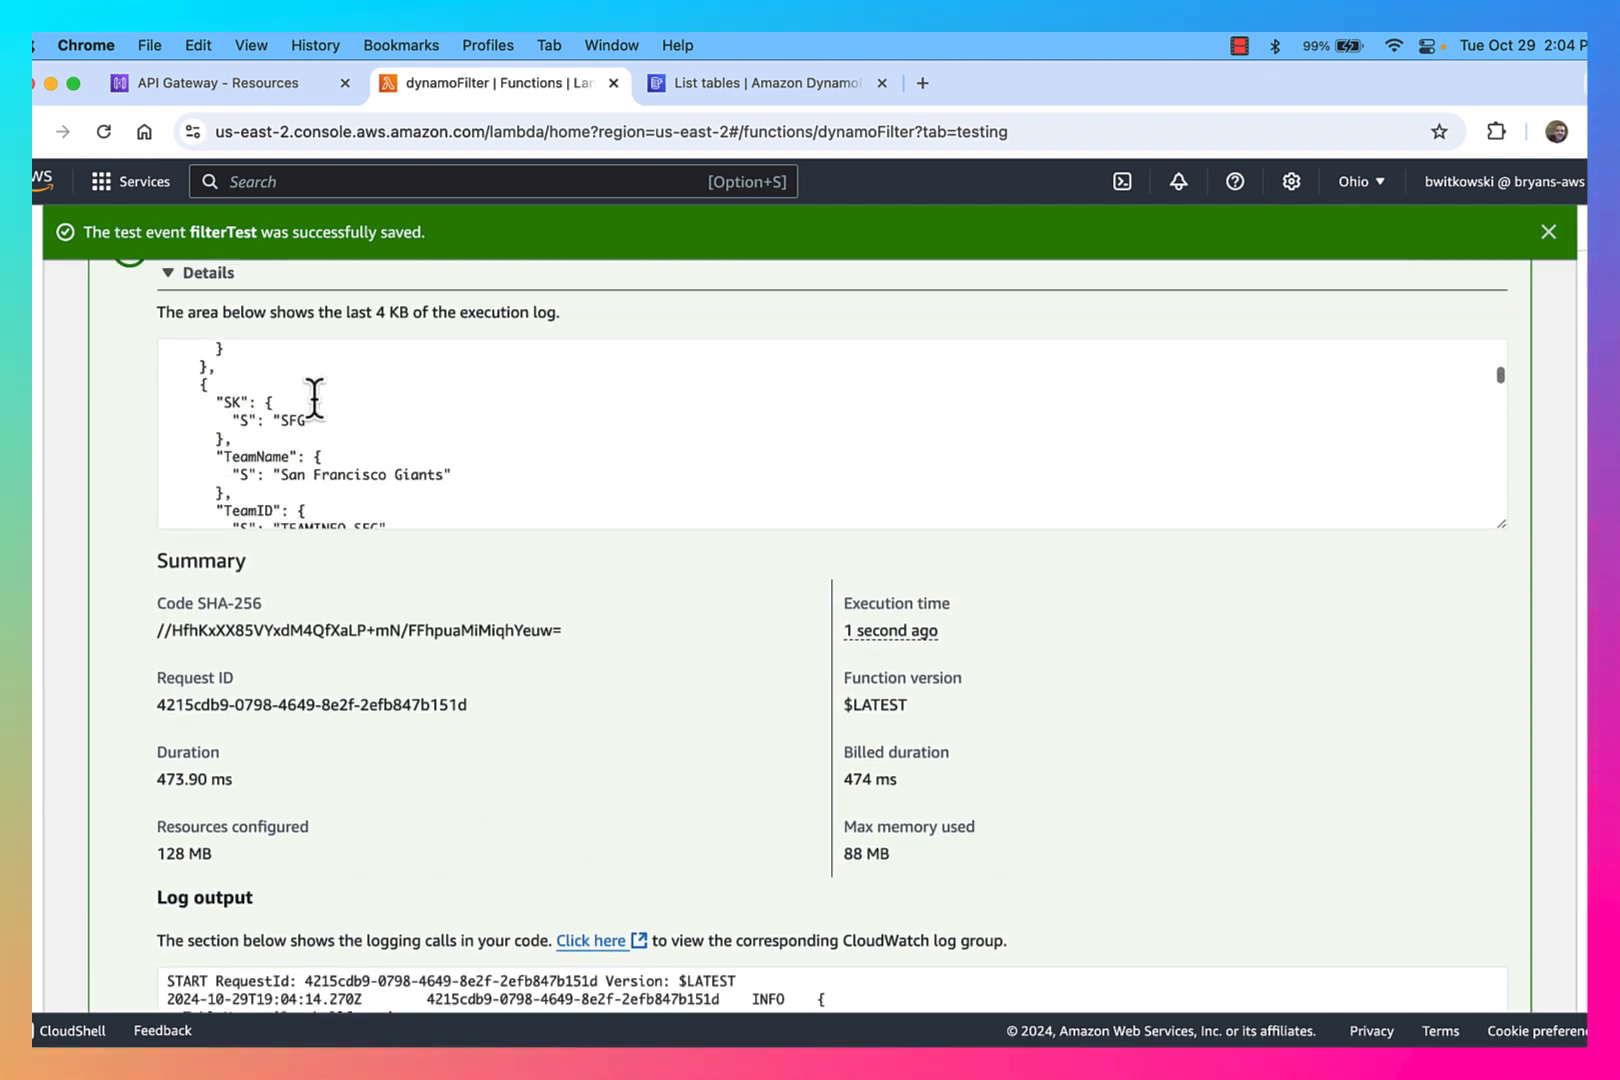
{"action": "scroll", "coordinate": [314, 398], "scroll_direction": "down", "scroll_amount": 3}
{"action": "scroll", "coordinate": [443, 481], "scroll_direction": "down", "scroll_amount": 3}
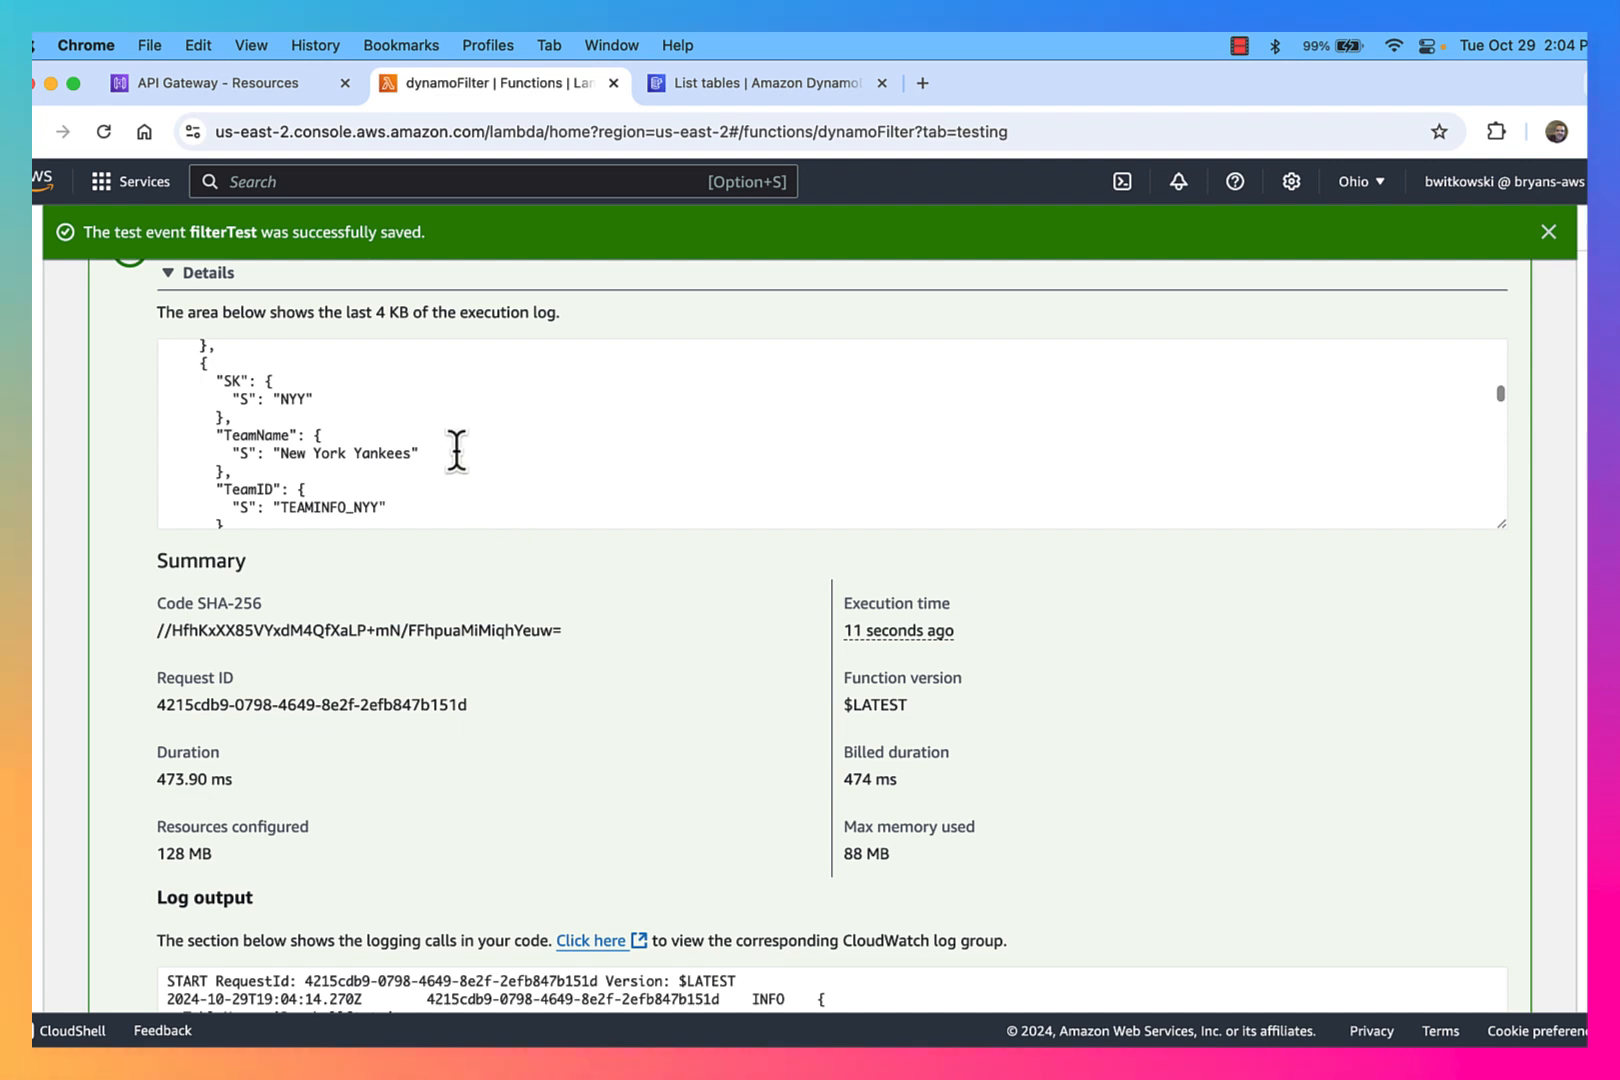
{"action": "scroll", "coordinate": [575, 705], "scroll_direction": "up", "scroll_amount": 5}
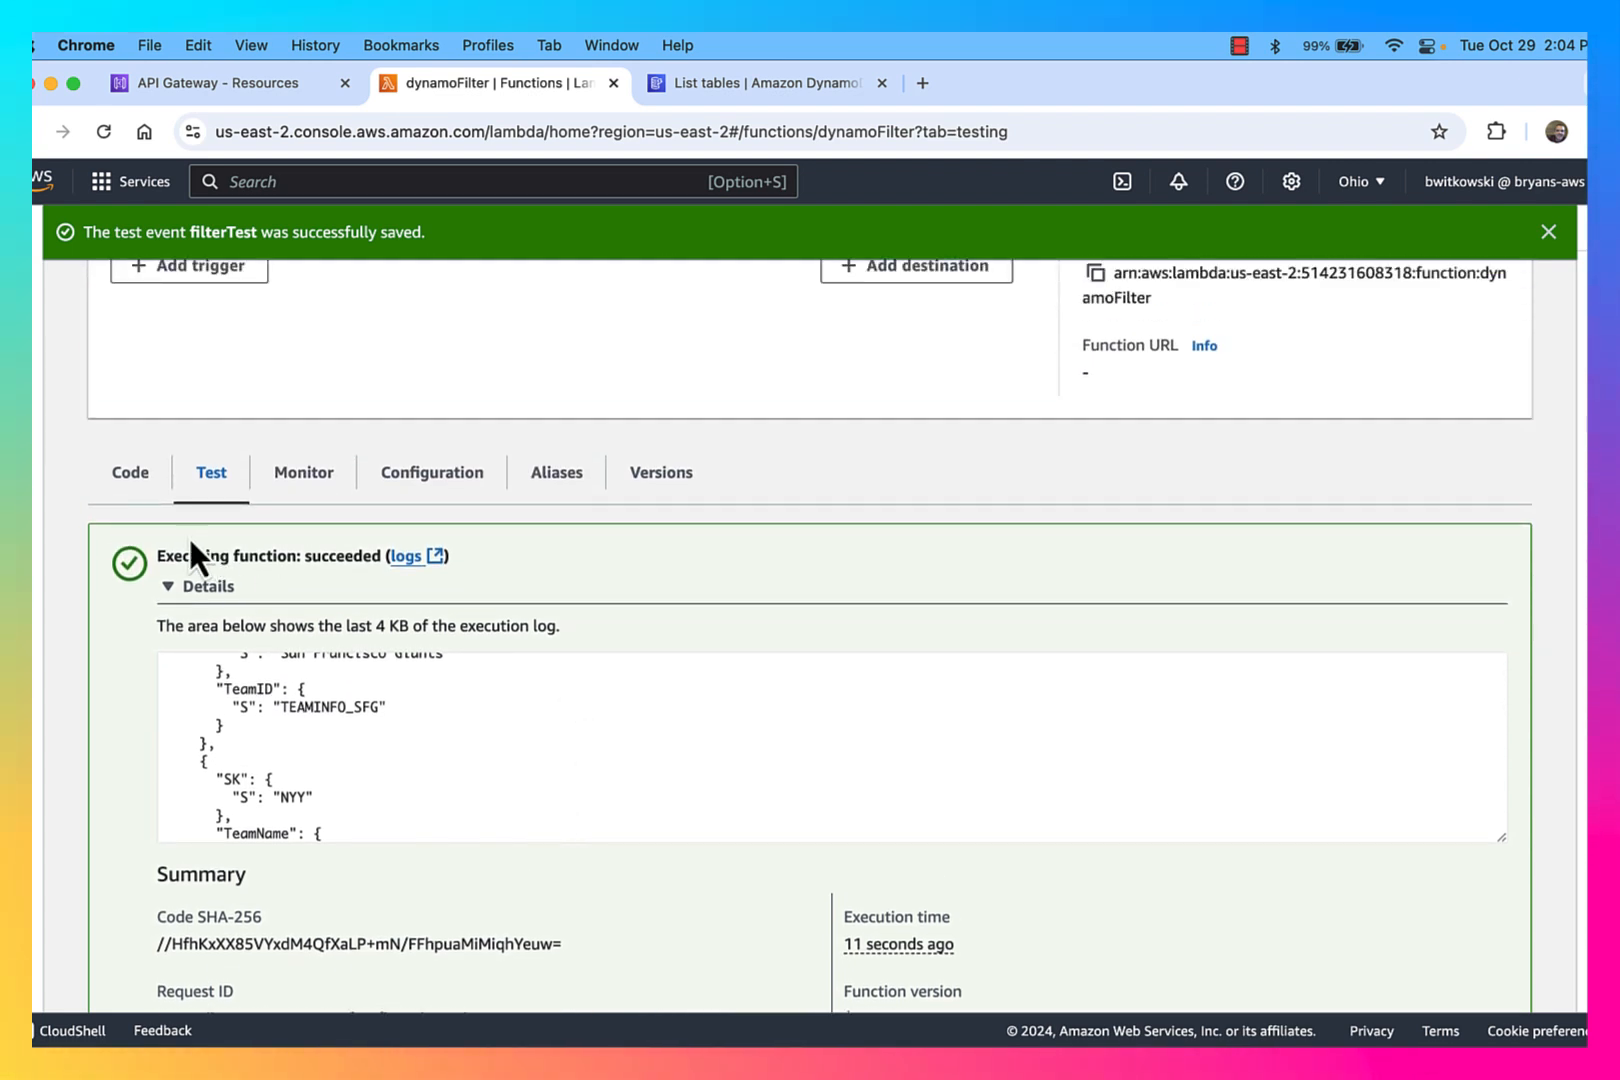
In the code of index.mjs, replace event.TeamID as the ":t" expression attribute value with the hard-coded string "PLAYERINFO_".
{"action": "left_click", "coordinate": [137, 465]}
{"action": "scroll", "coordinate": [775, 590], "scroll_direction": "down", "scroll_amount": 5}
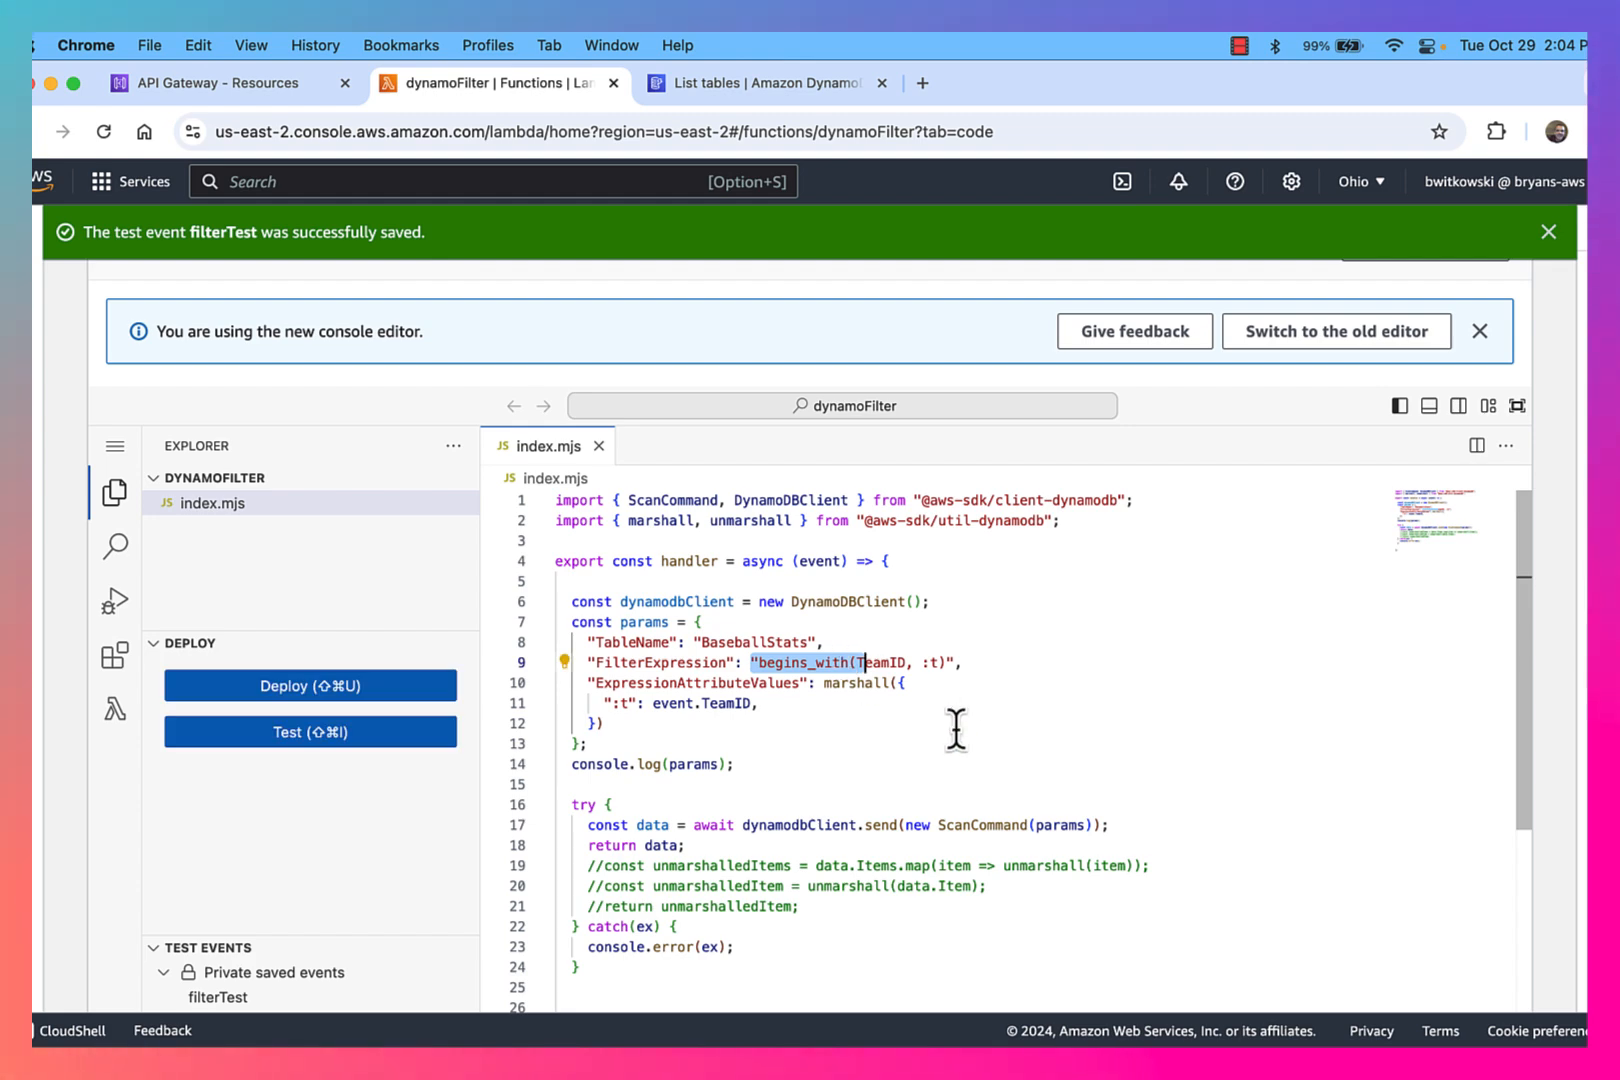
{"action": "left_click", "coordinate": [840, 703]}
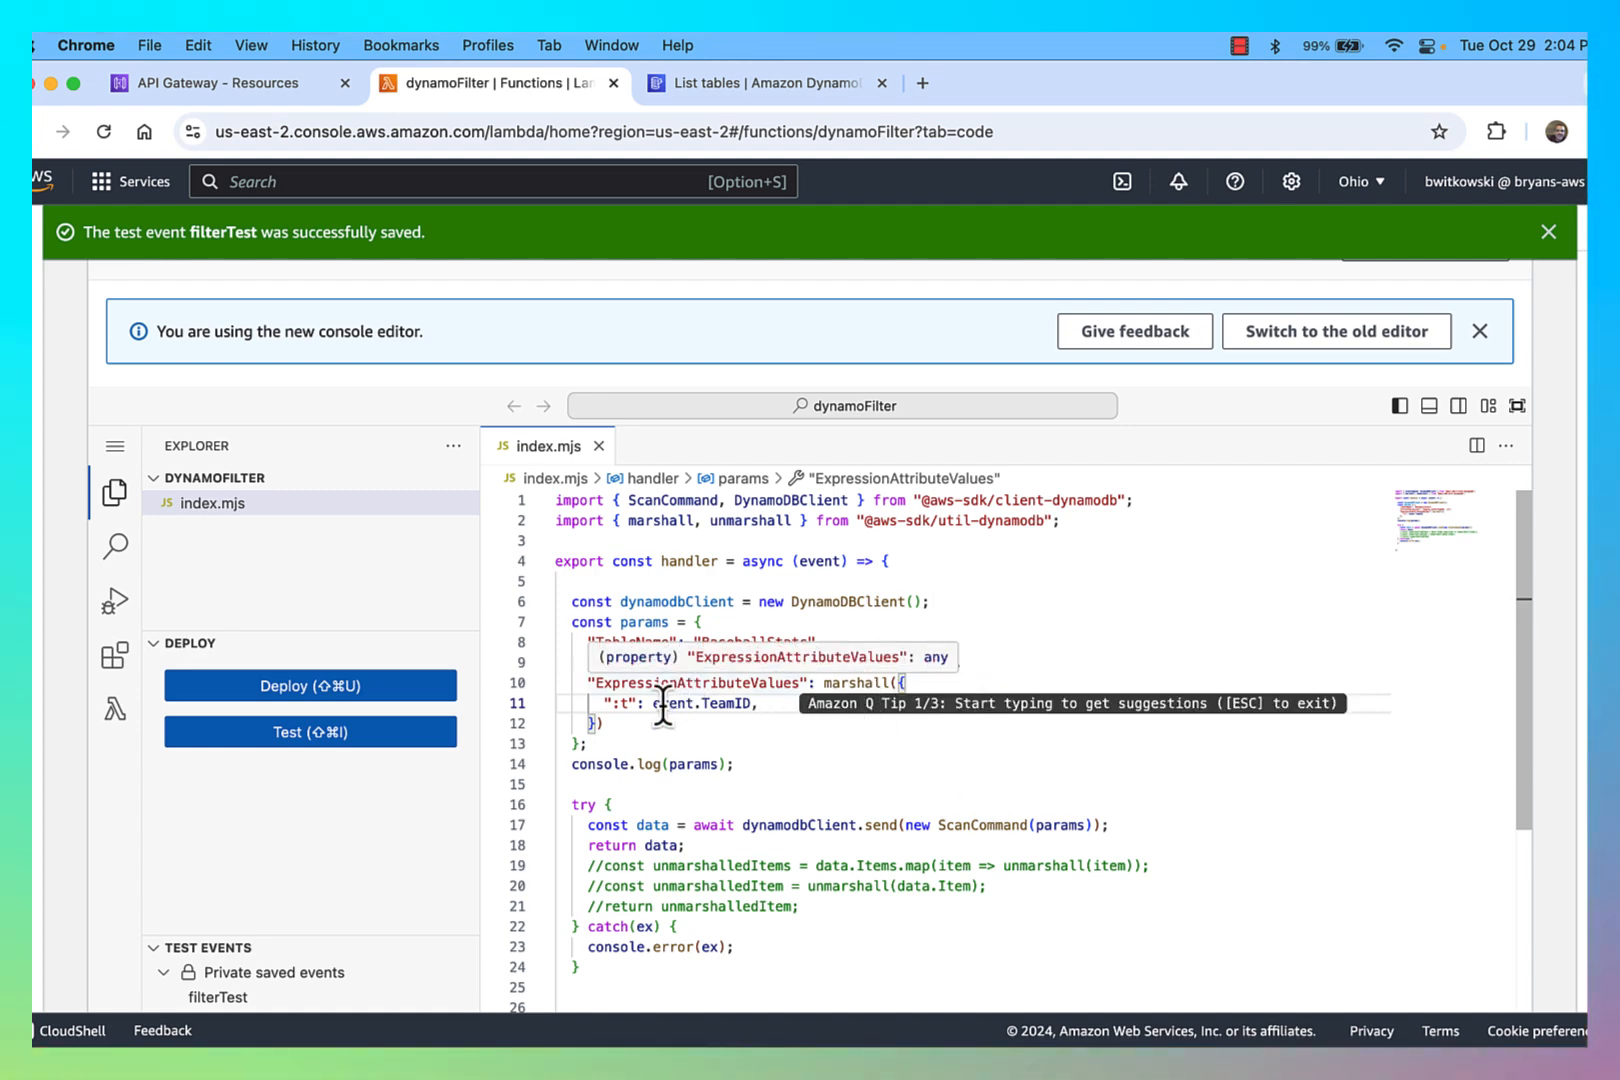
{"action": "left_click", "coordinate": [663, 703]}
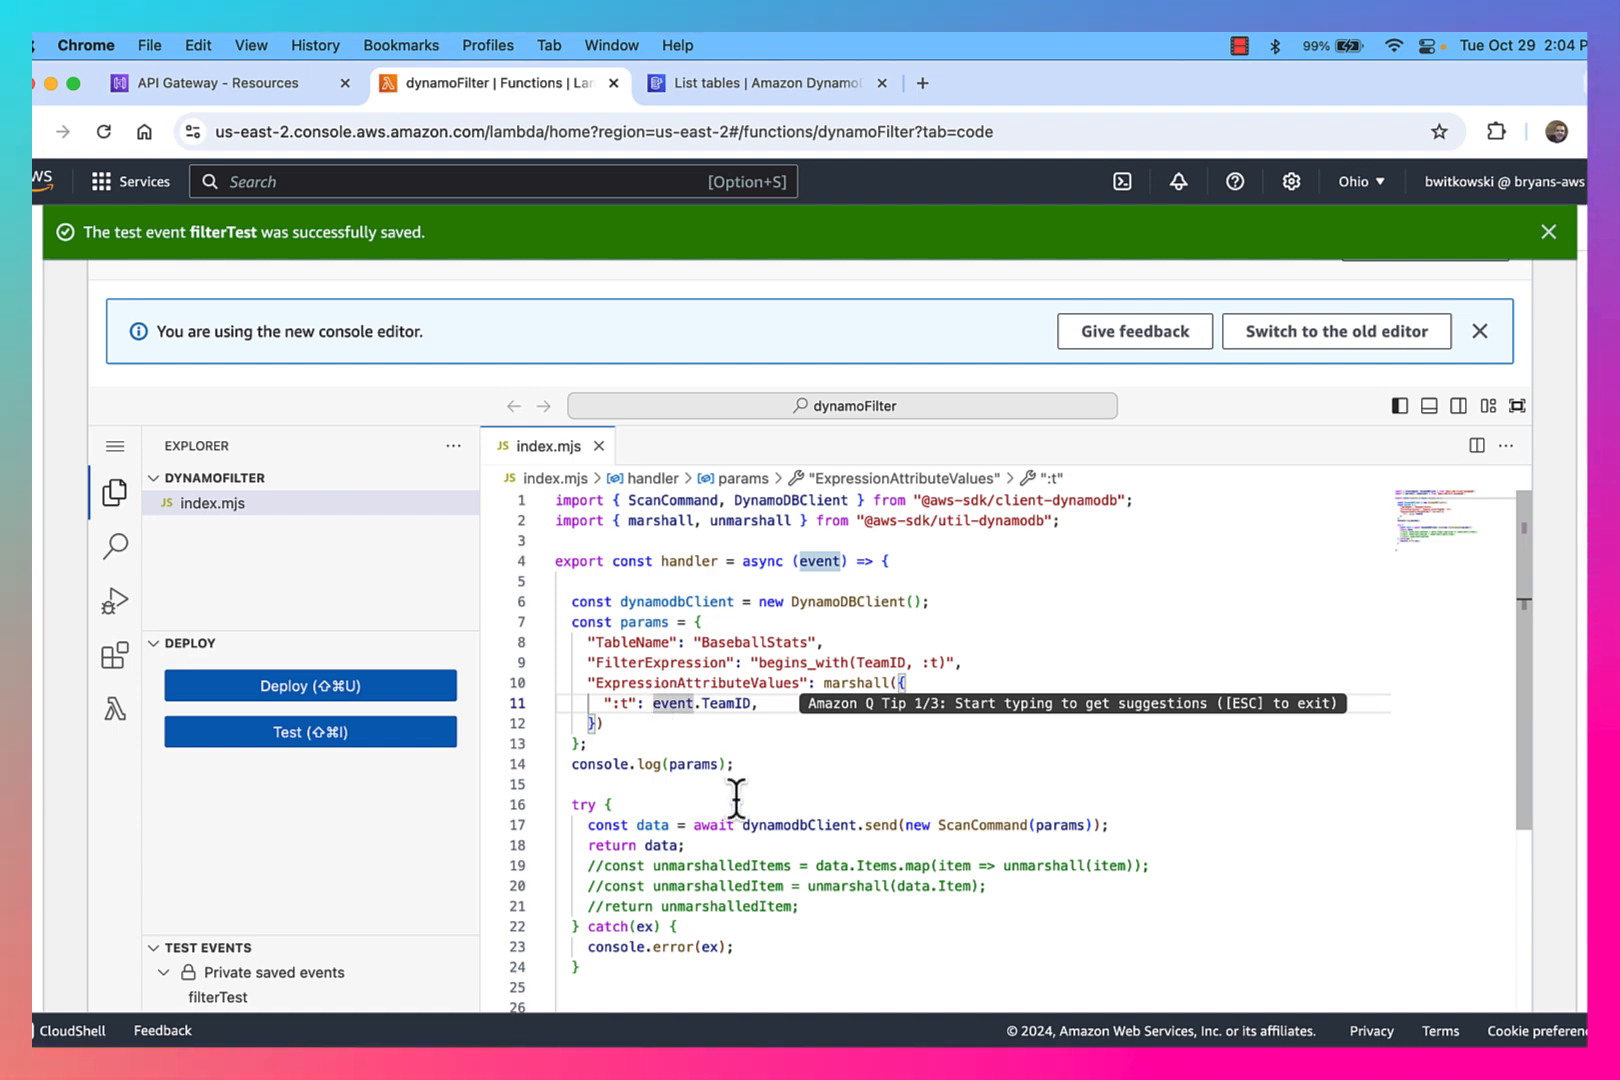
{"action": "key", "text": "shift+Right"}
{"action": "key", "text": "shift+Right"}
{"action": "key", "text": "shift+Right"}
{"action": "key", "text": "shift+Right"}
{"action": "key", "text": "shift+Right"}
{"action": "key", "text": "shift+Right"}
{"action": "key", "text": "shift+Right"}
{"action": "key", "text": "shift+Right"}
{"action": "key", "text": "shift+Right"}
{"action": "key", "text": "shift+Right"}
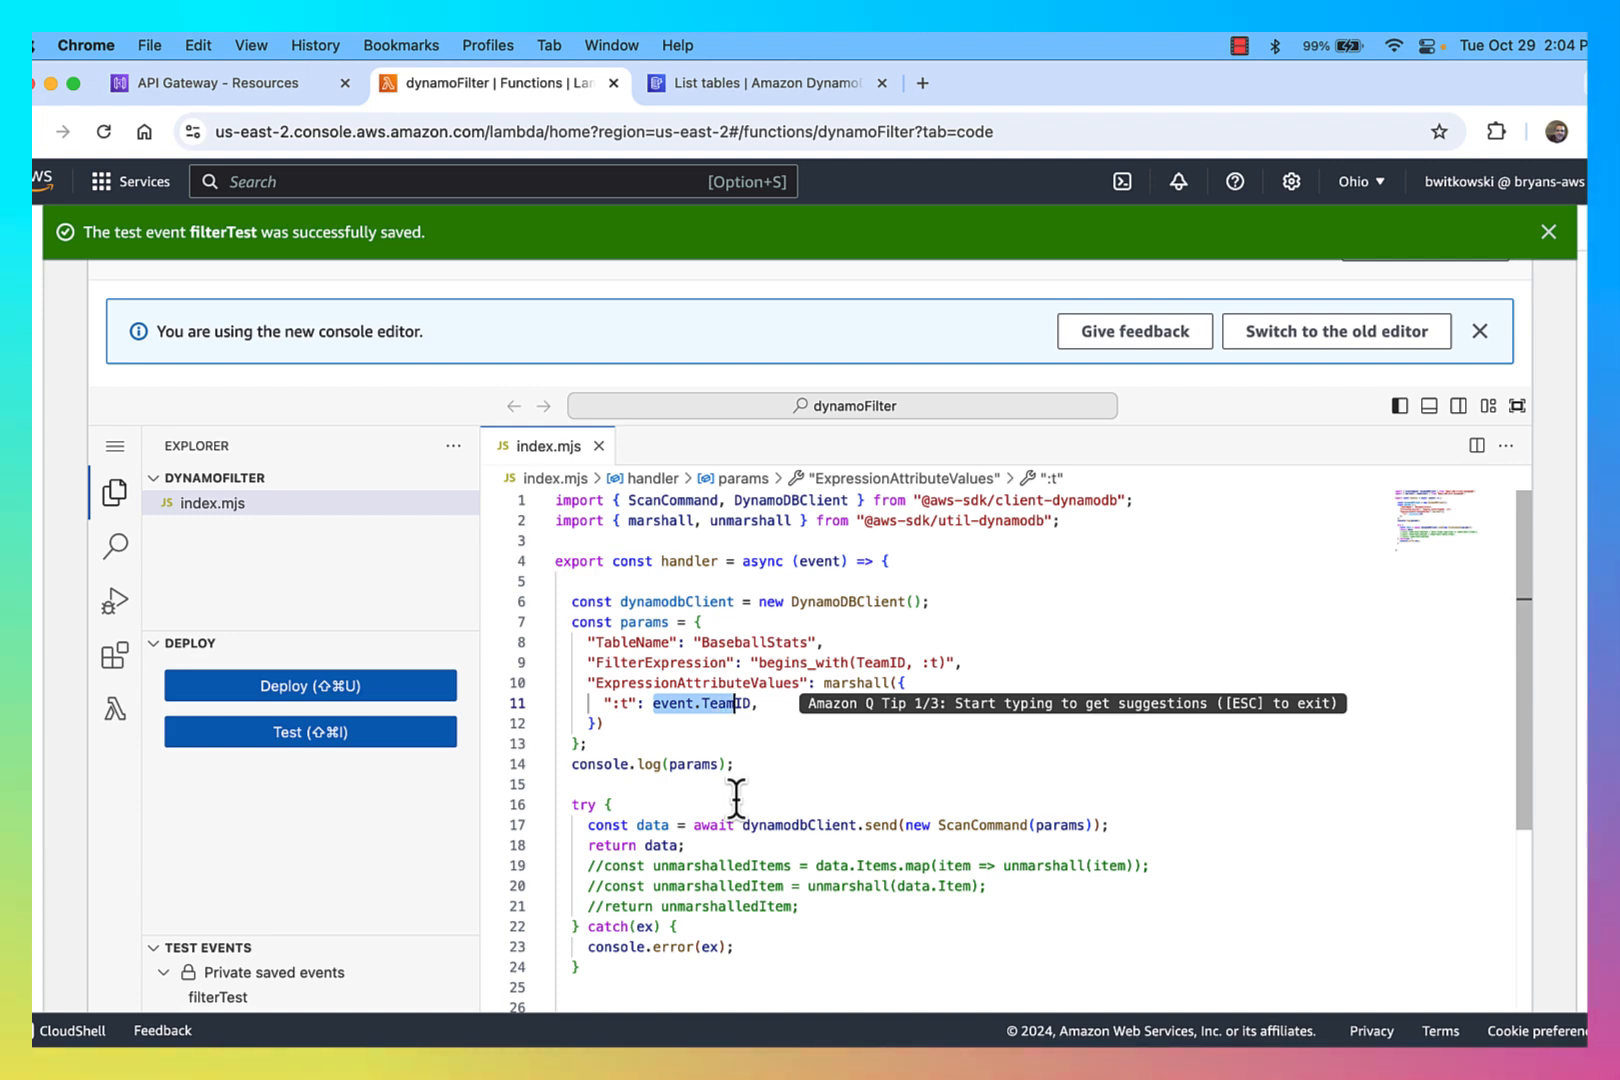
{"action": "type", "text": "\"PLA"}
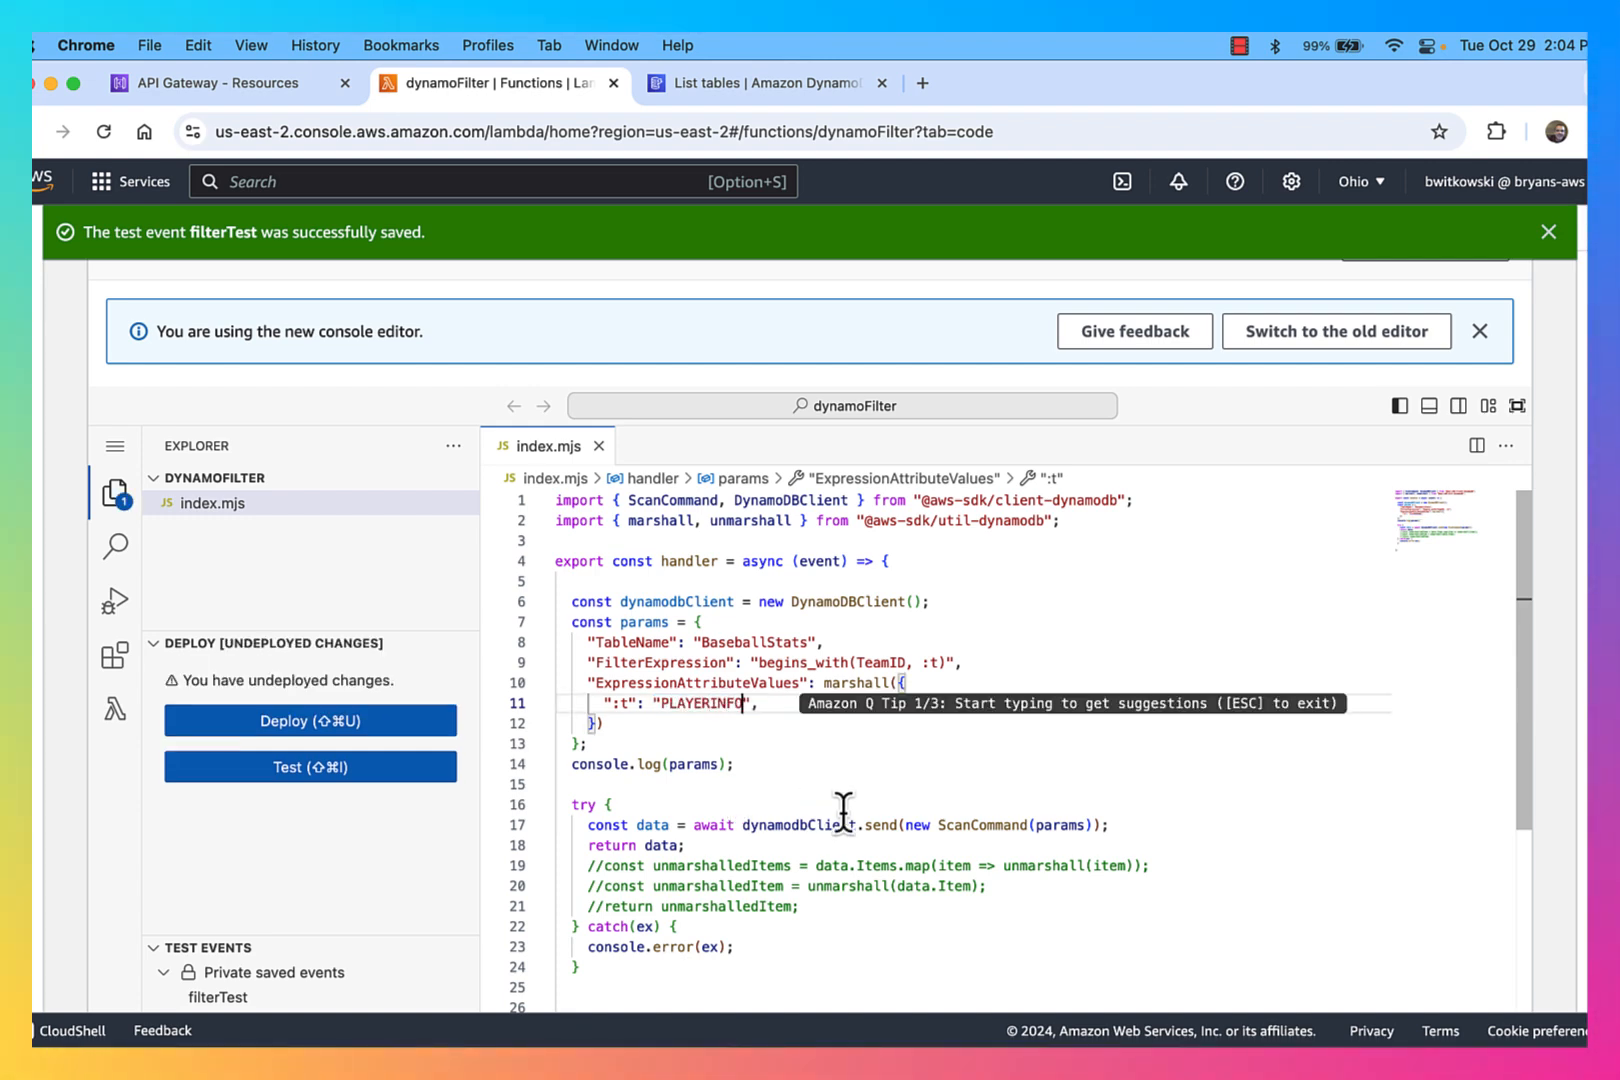
{"action": "type", "text": "YERINFO+"}
{"action": "key", "text": "BackSpace"}
{"action": "type", "text": "_"}
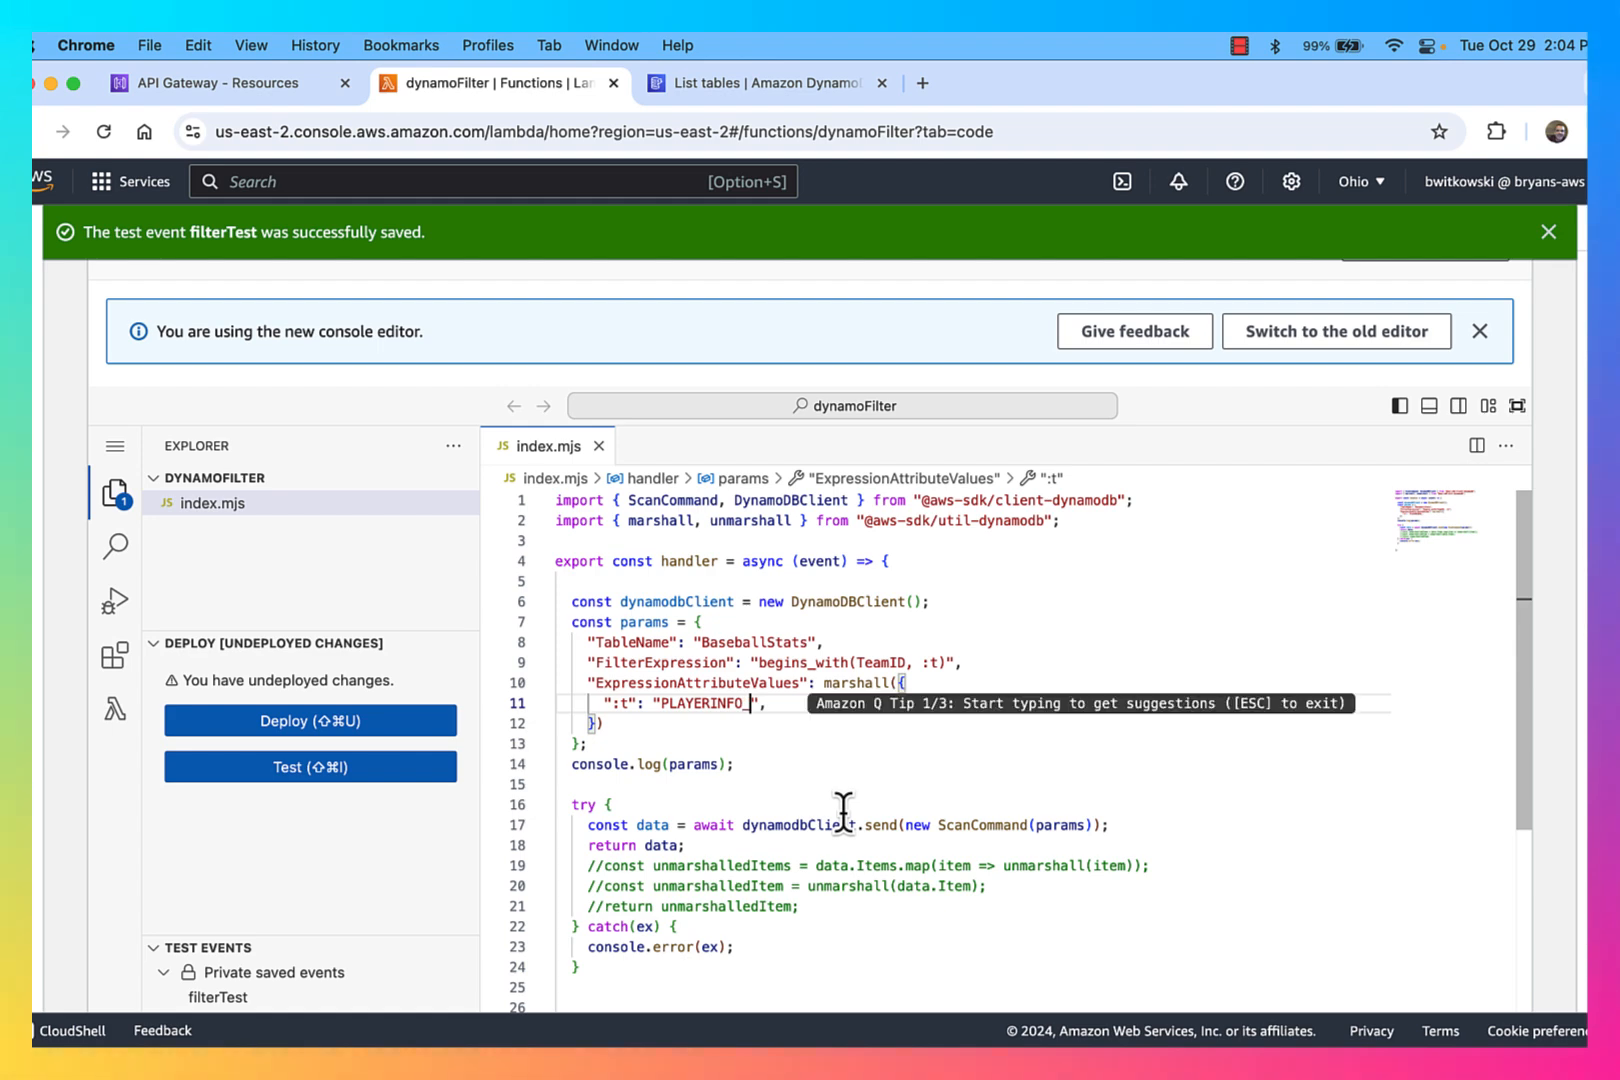
{"action": "left_click", "coordinate": [680, 866]}
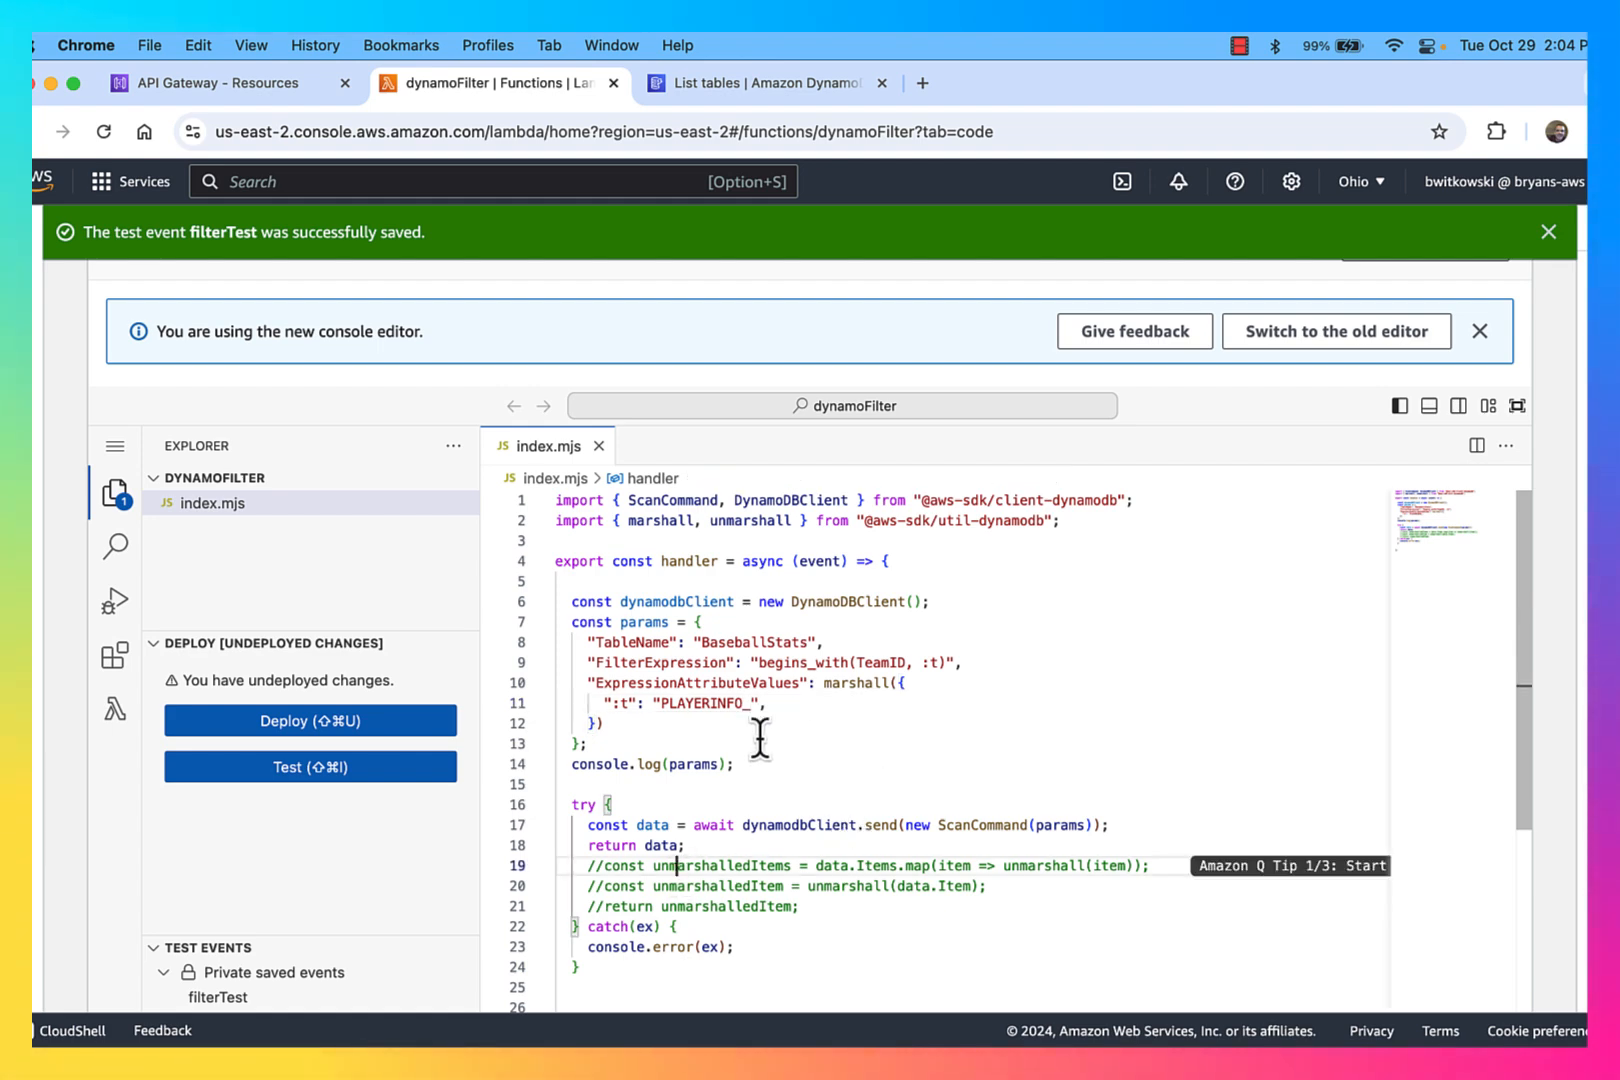
Deploy the code change and run the function from the code editor with the saved filterTest event.
{"action": "left_click", "coordinate": [392, 722]}
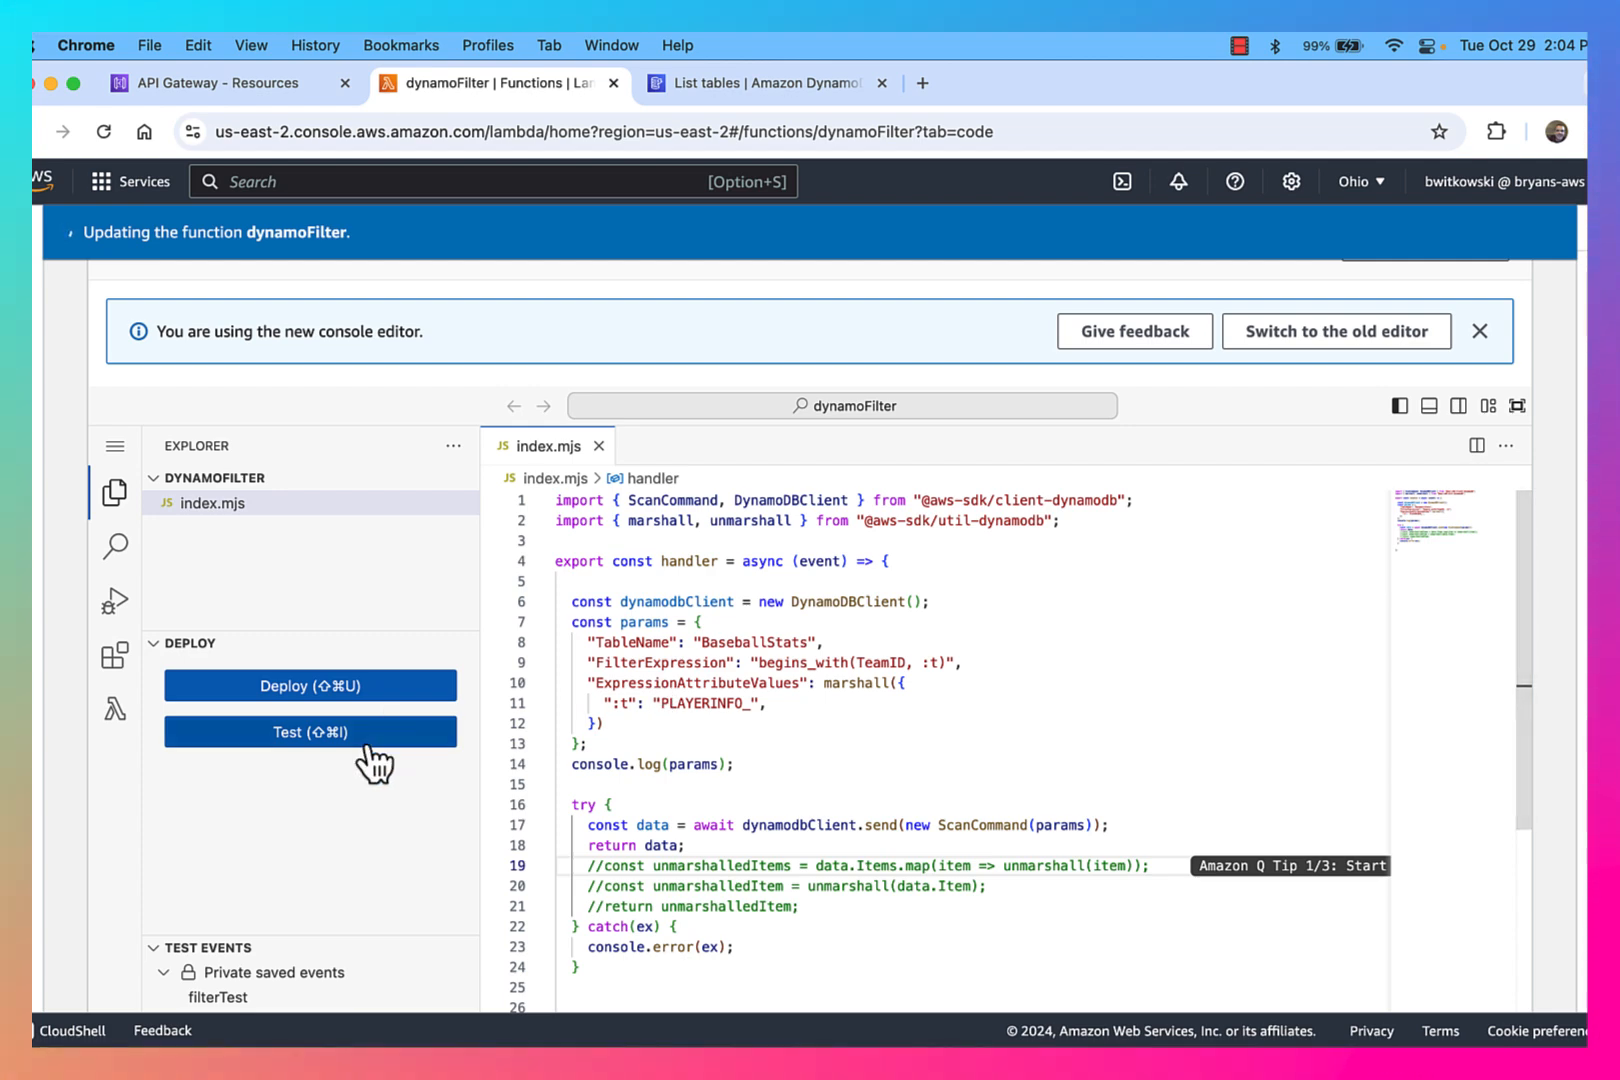
{"action": "left_click", "coordinate": [322, 737]}
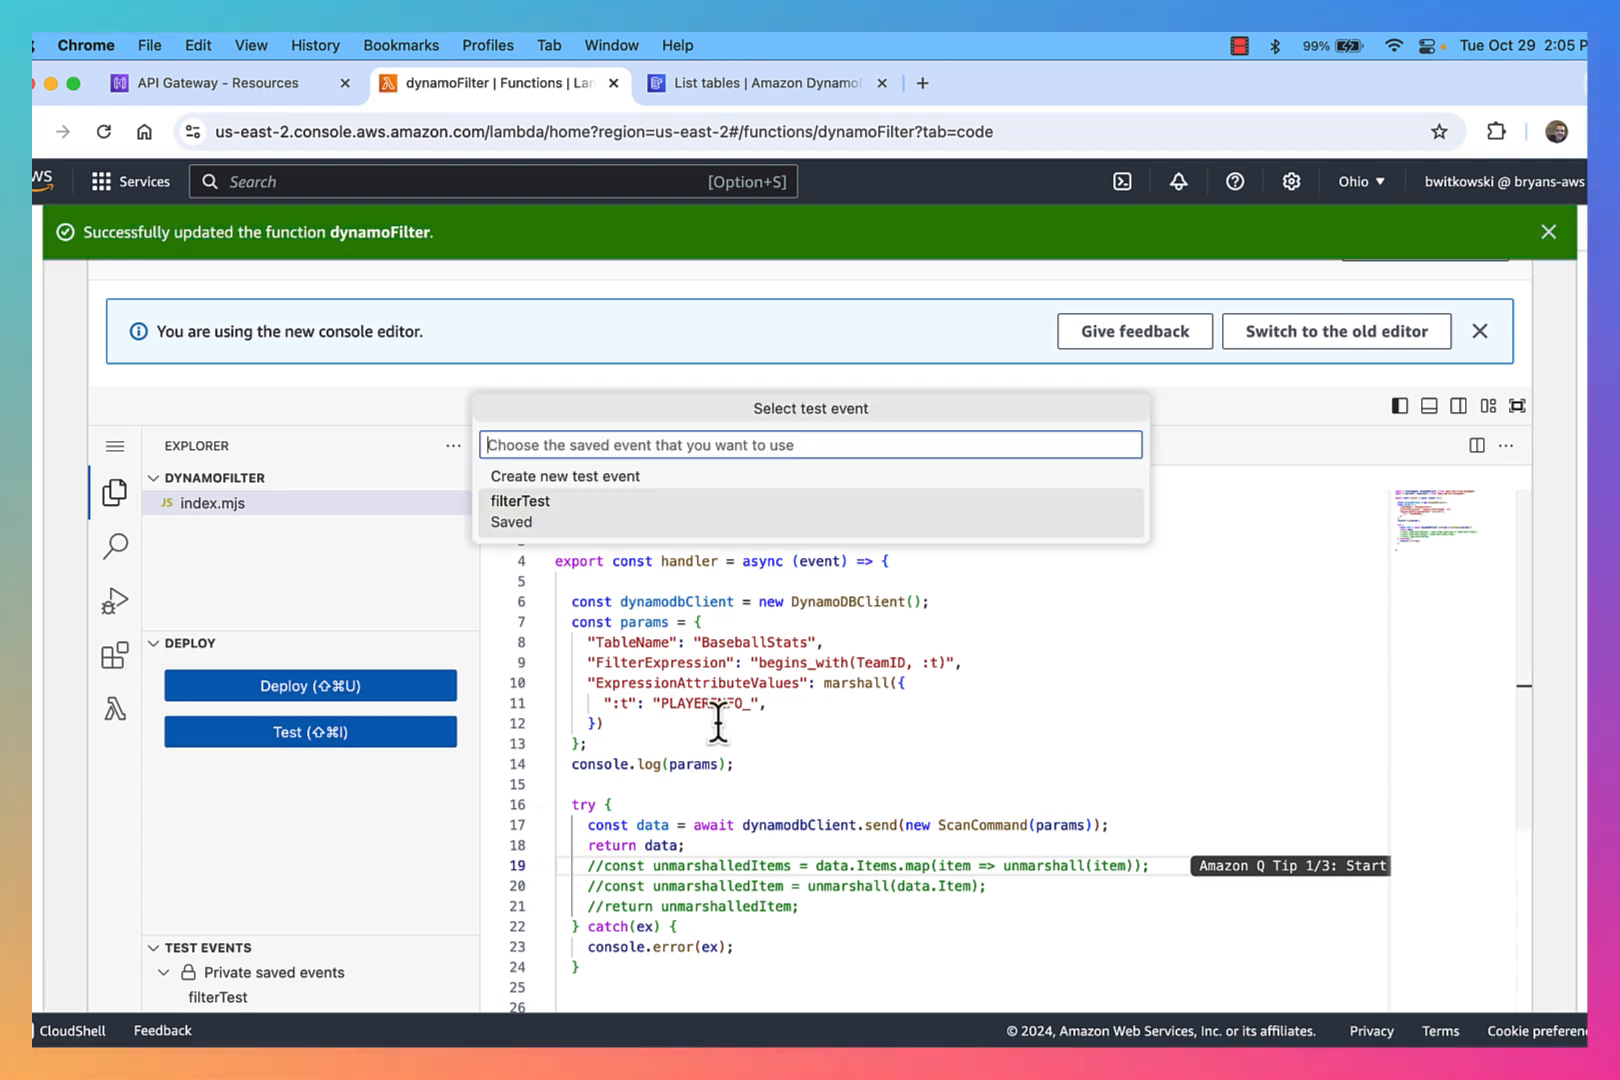
{"action": "left_click", "coordinate": [585, 515]}
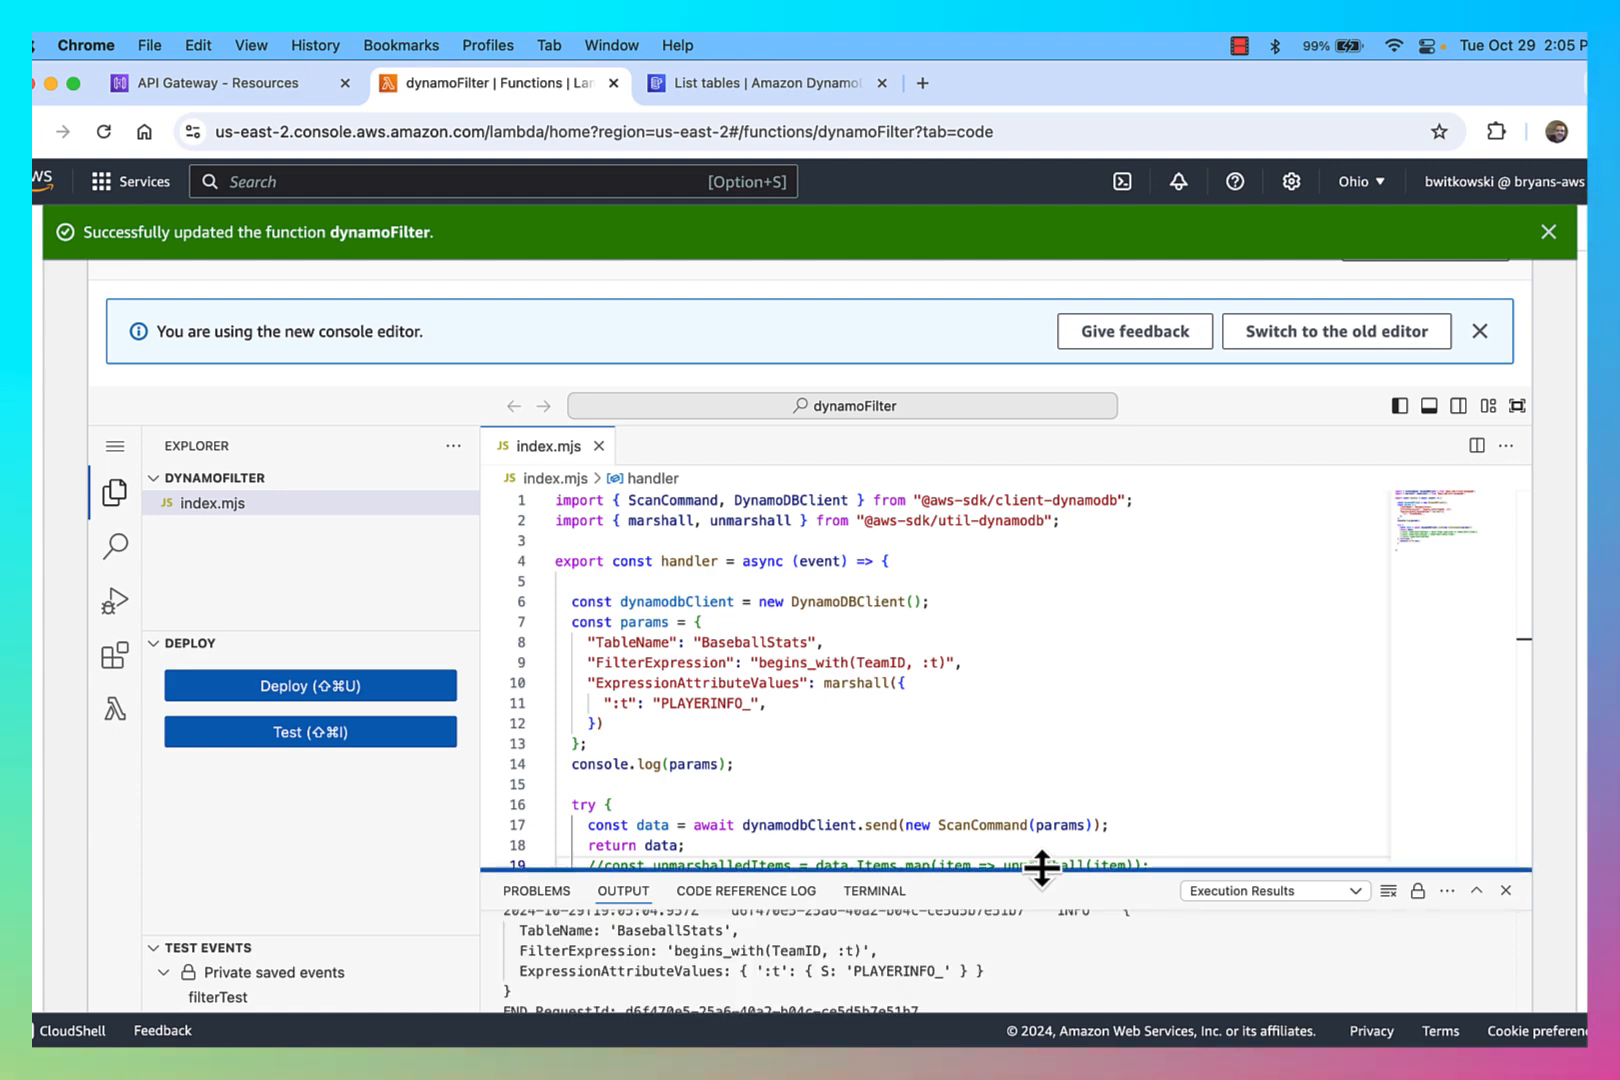
Enlarge the execution results area and examine the item count and the TeamID values of the returned items.
{"action": "left_click_drag", "start_coordinate": [1041, 868], "coordinate": [1023, 643]}
{"action": "scroll", "coordinate": [1041, 860], "scroll_direction": "up", "scroll_amount": 5}
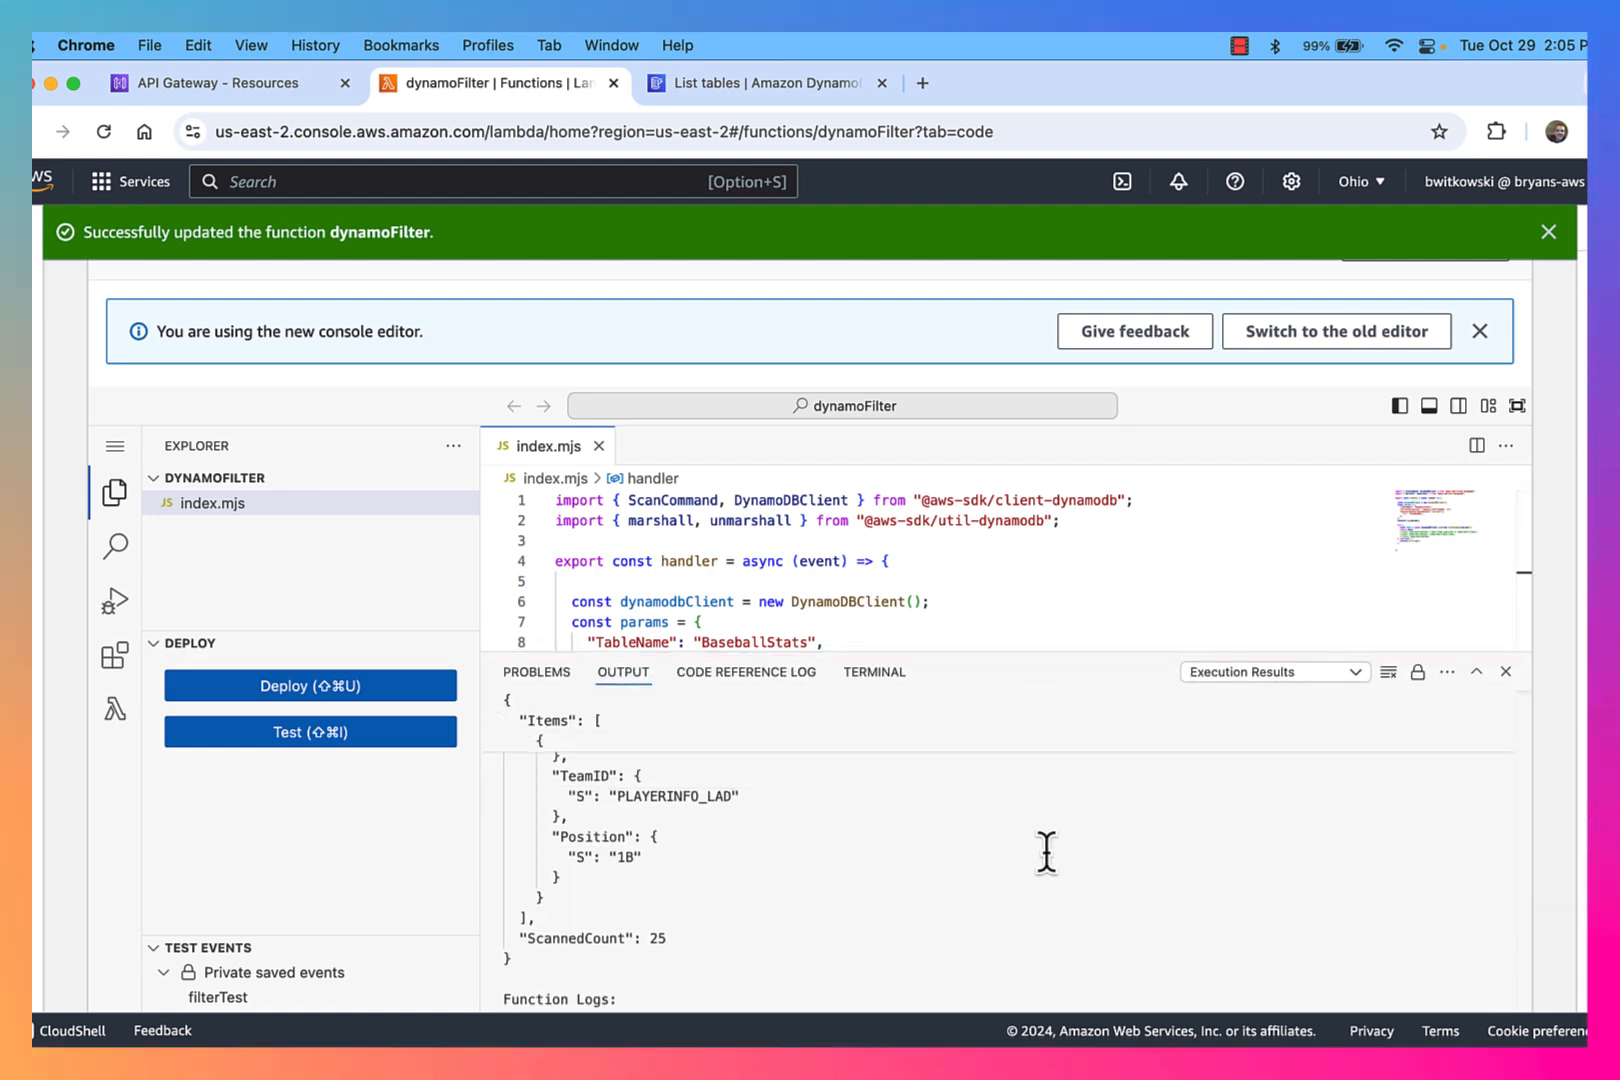
{"action": "scroll", "coordinate": [1041, 868], "scroll_direction": "up", "scroll_amount": 2}
{"action": "scroll", "coordinate": [840, 921], "scroll_direction": "down", "scroll_amount": 6}
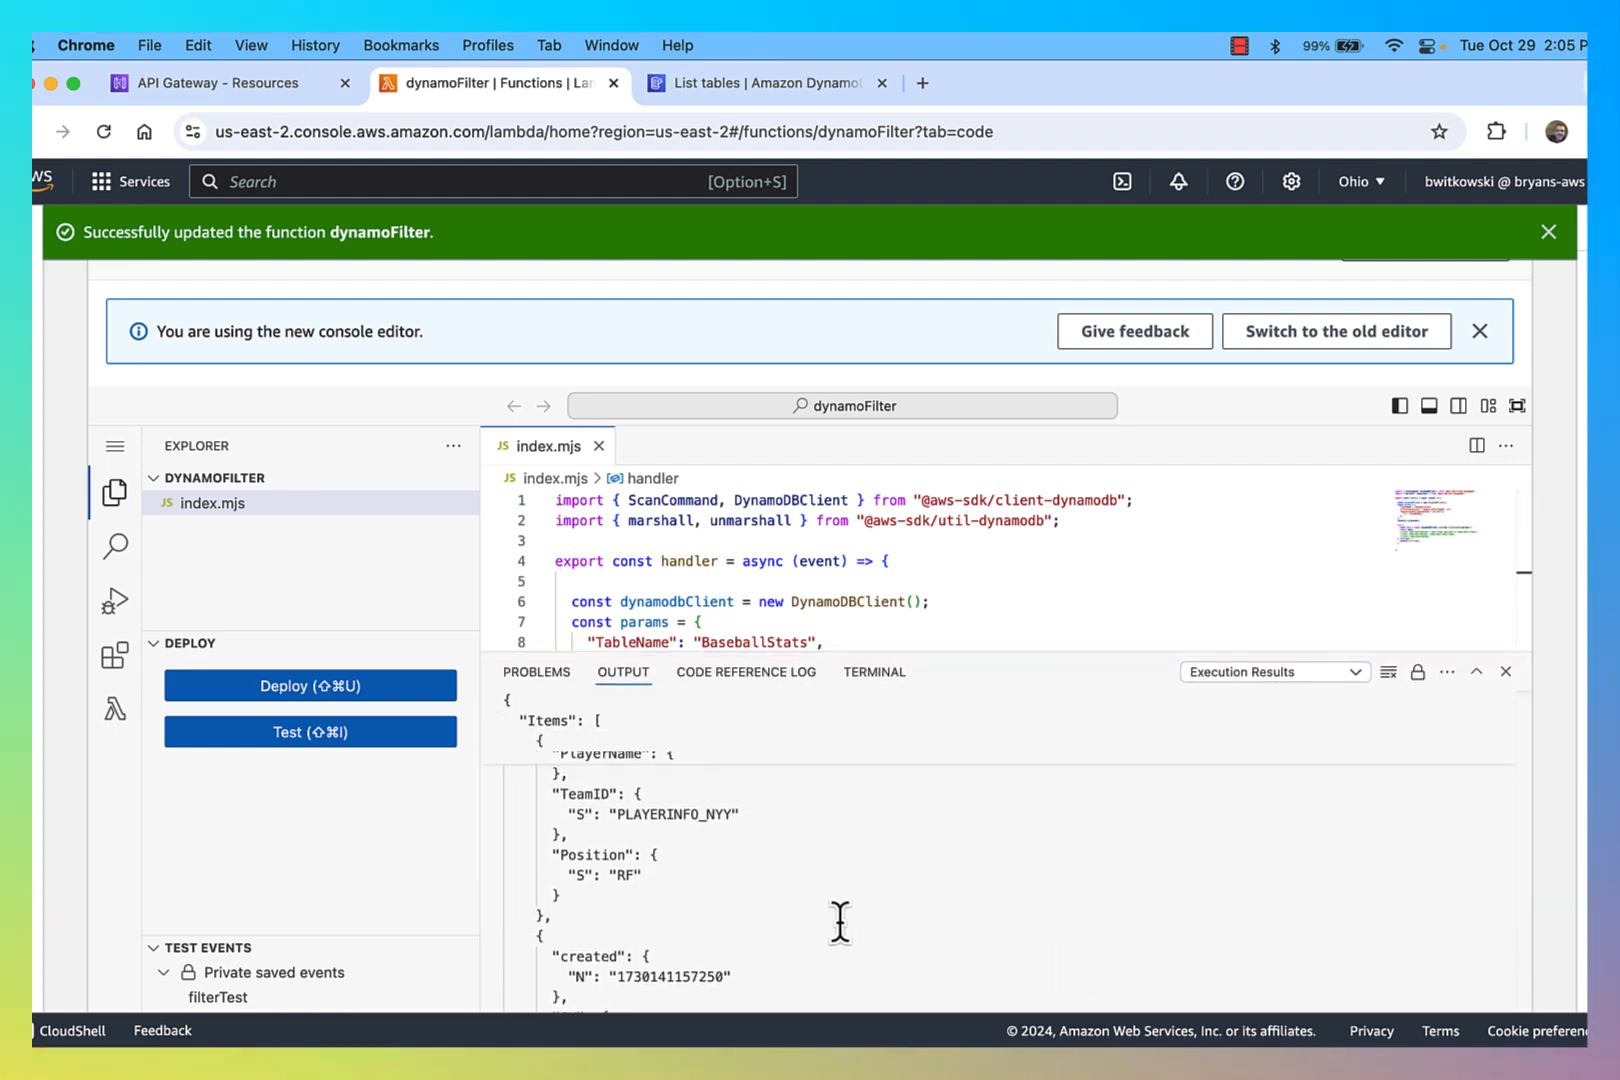
{"action": "scroll", "coordinate": [840, 921], "scroll_direction": "up", "scroll_amount": 15}
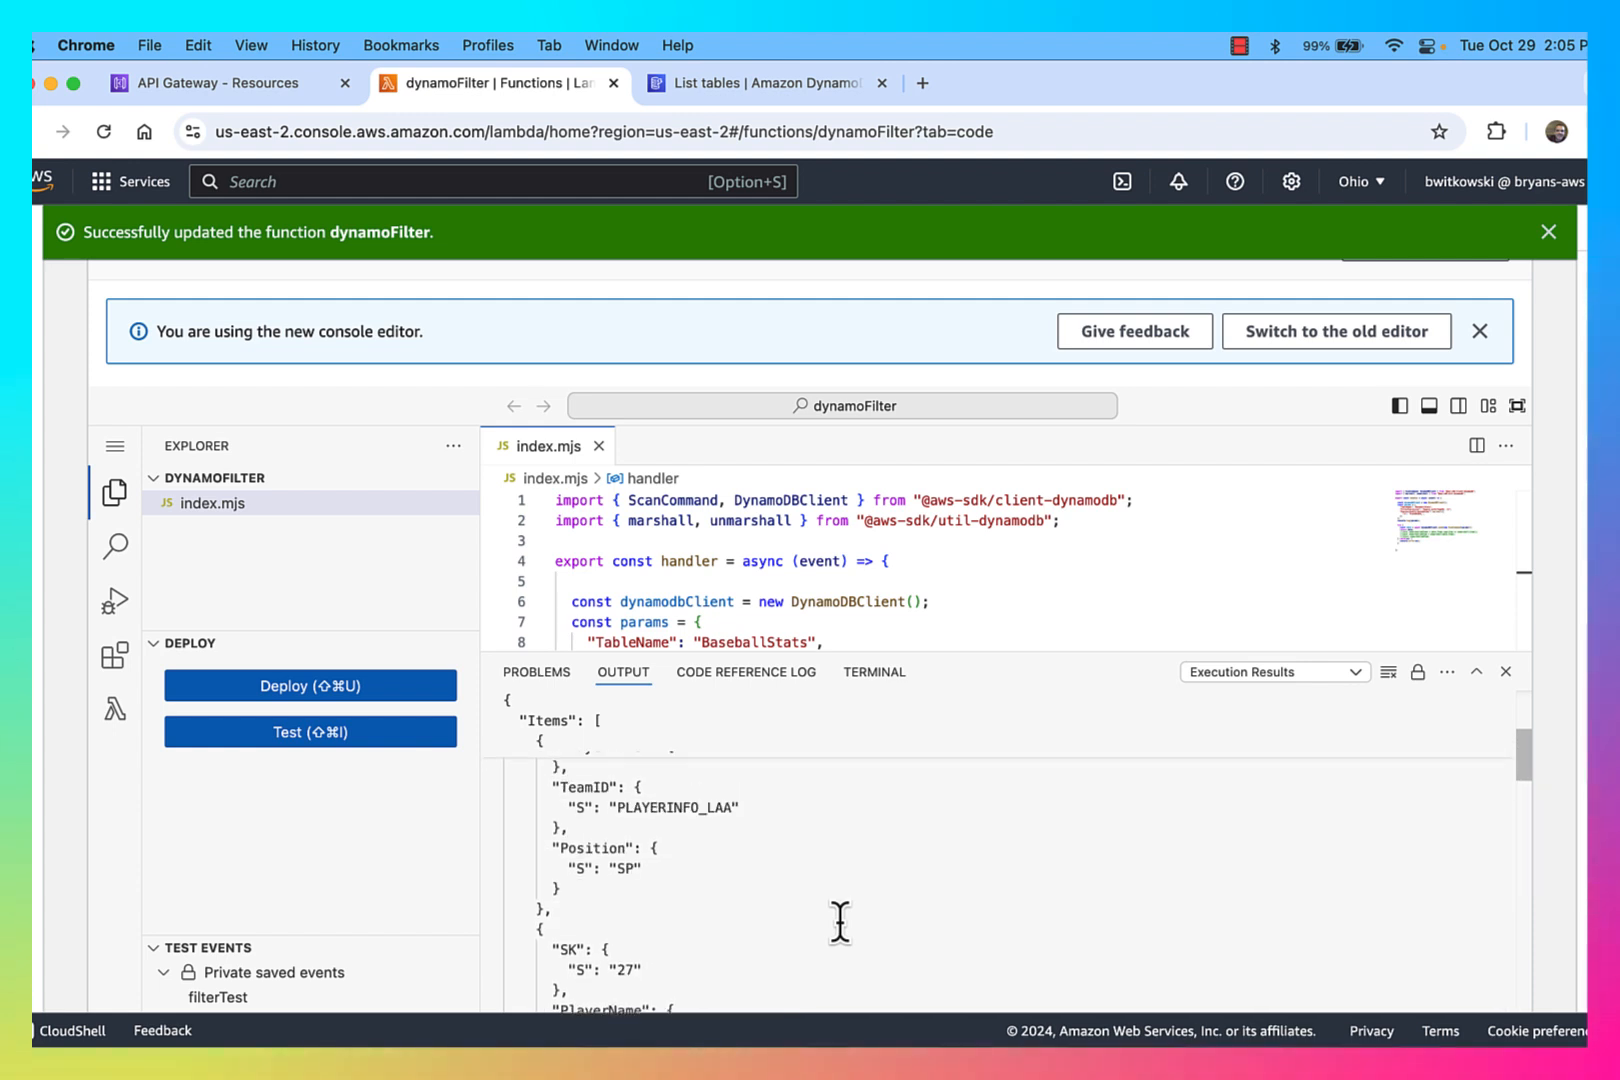
{"action": "scroll", "coordinate": [840, 921], "scroll_direction": "up", "scroll_amount": 5}
{"action": "scroll", "coordinate": [840, 925], "scroll_direction": "down", "scroll_amount": 4}
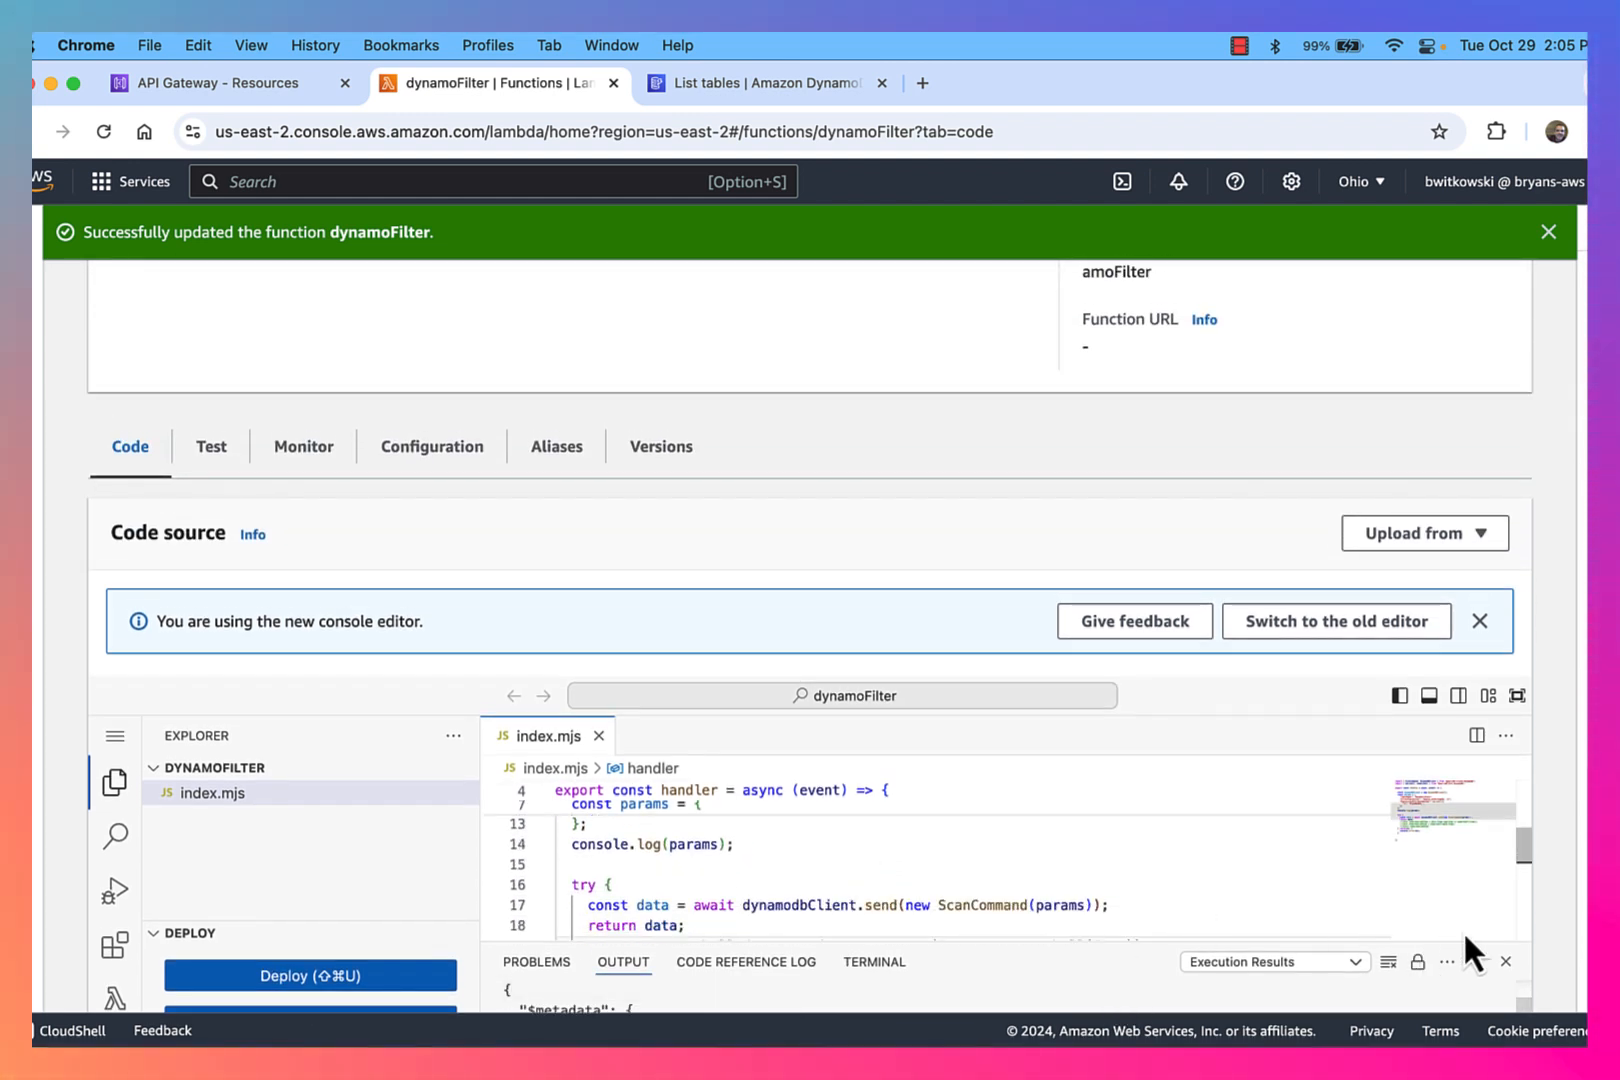
{"action": "scroll", "coordinate": [1550, 909], "scroll_direction": "down", "scroll_amount": 5}
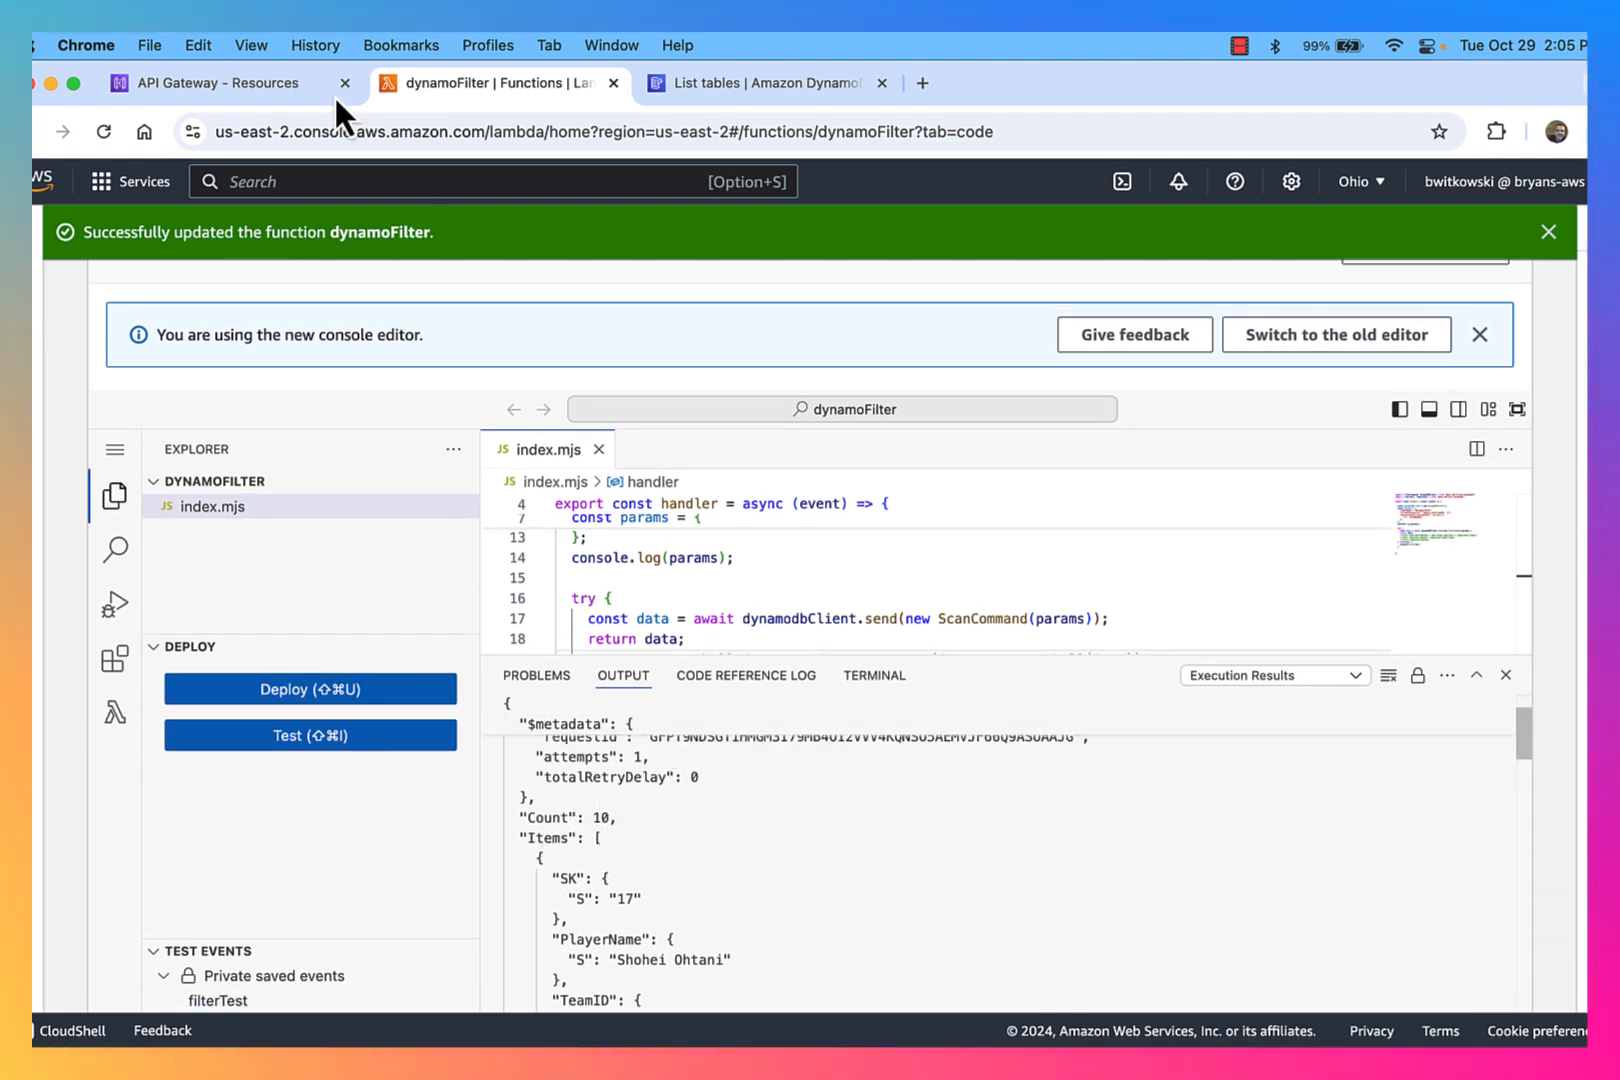
Switch to API Gateway and select the root resource of the baseball-stats API.
{"action": "left_click", "coordinate": [240, 82]}
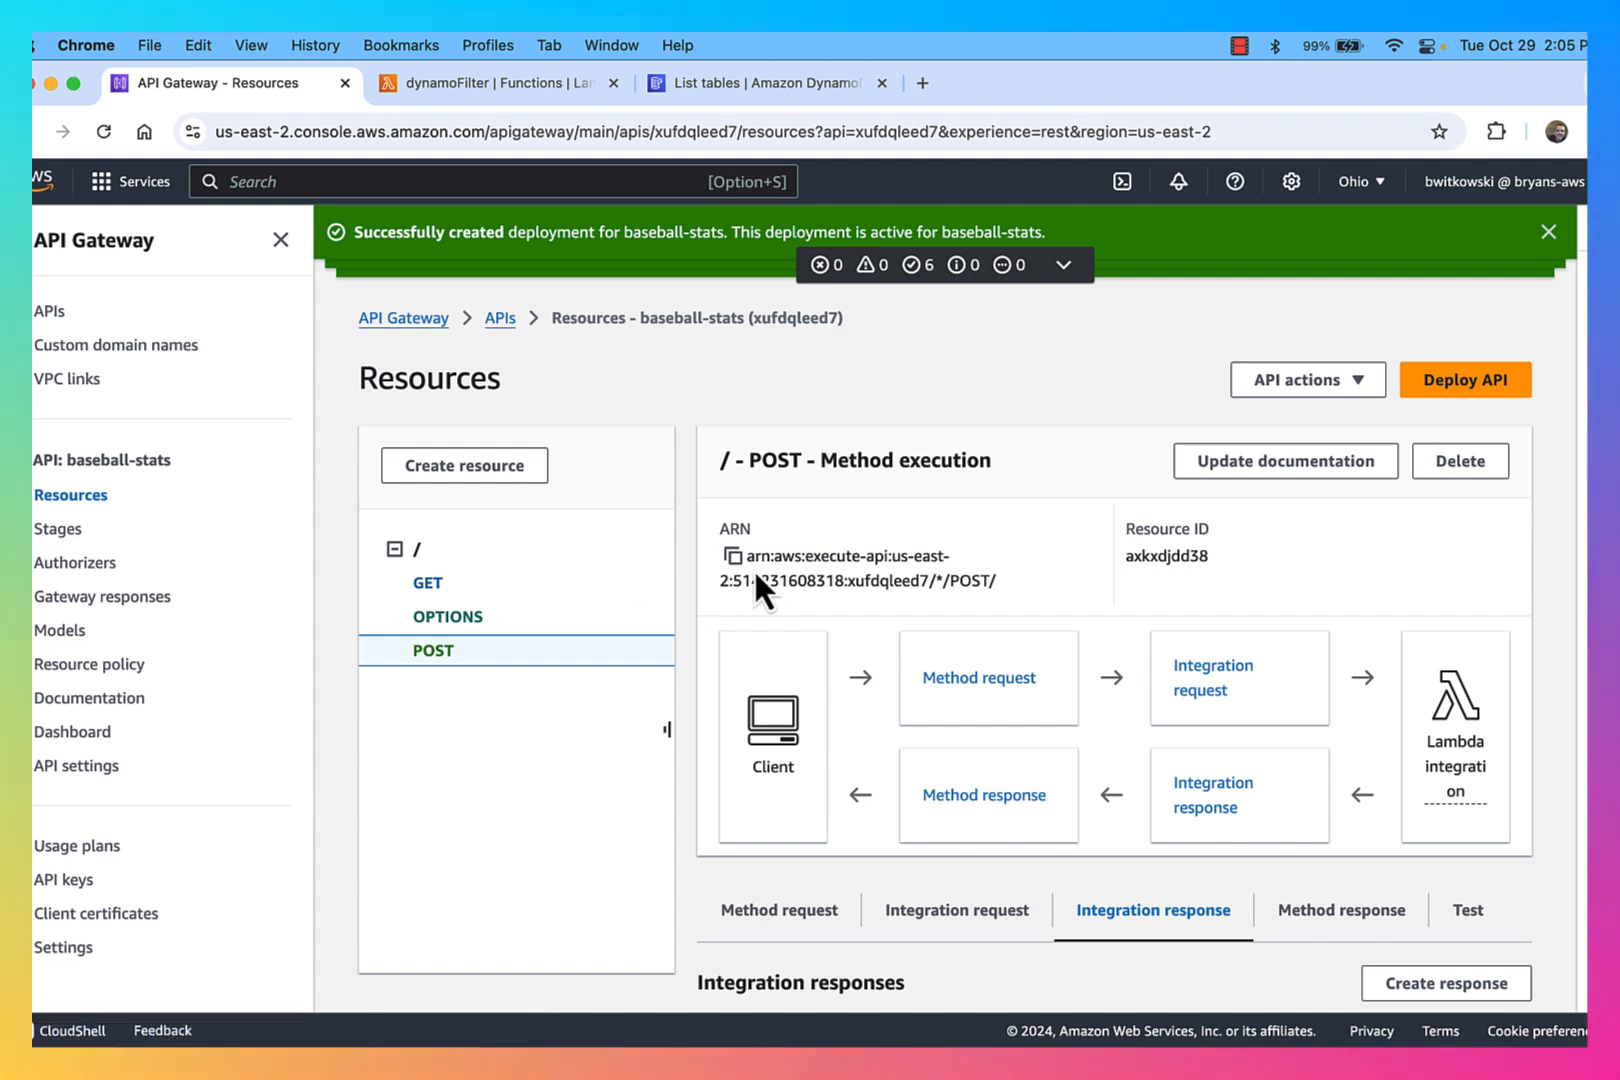
{"action": "left_click", "coordinate": [421, 549]}
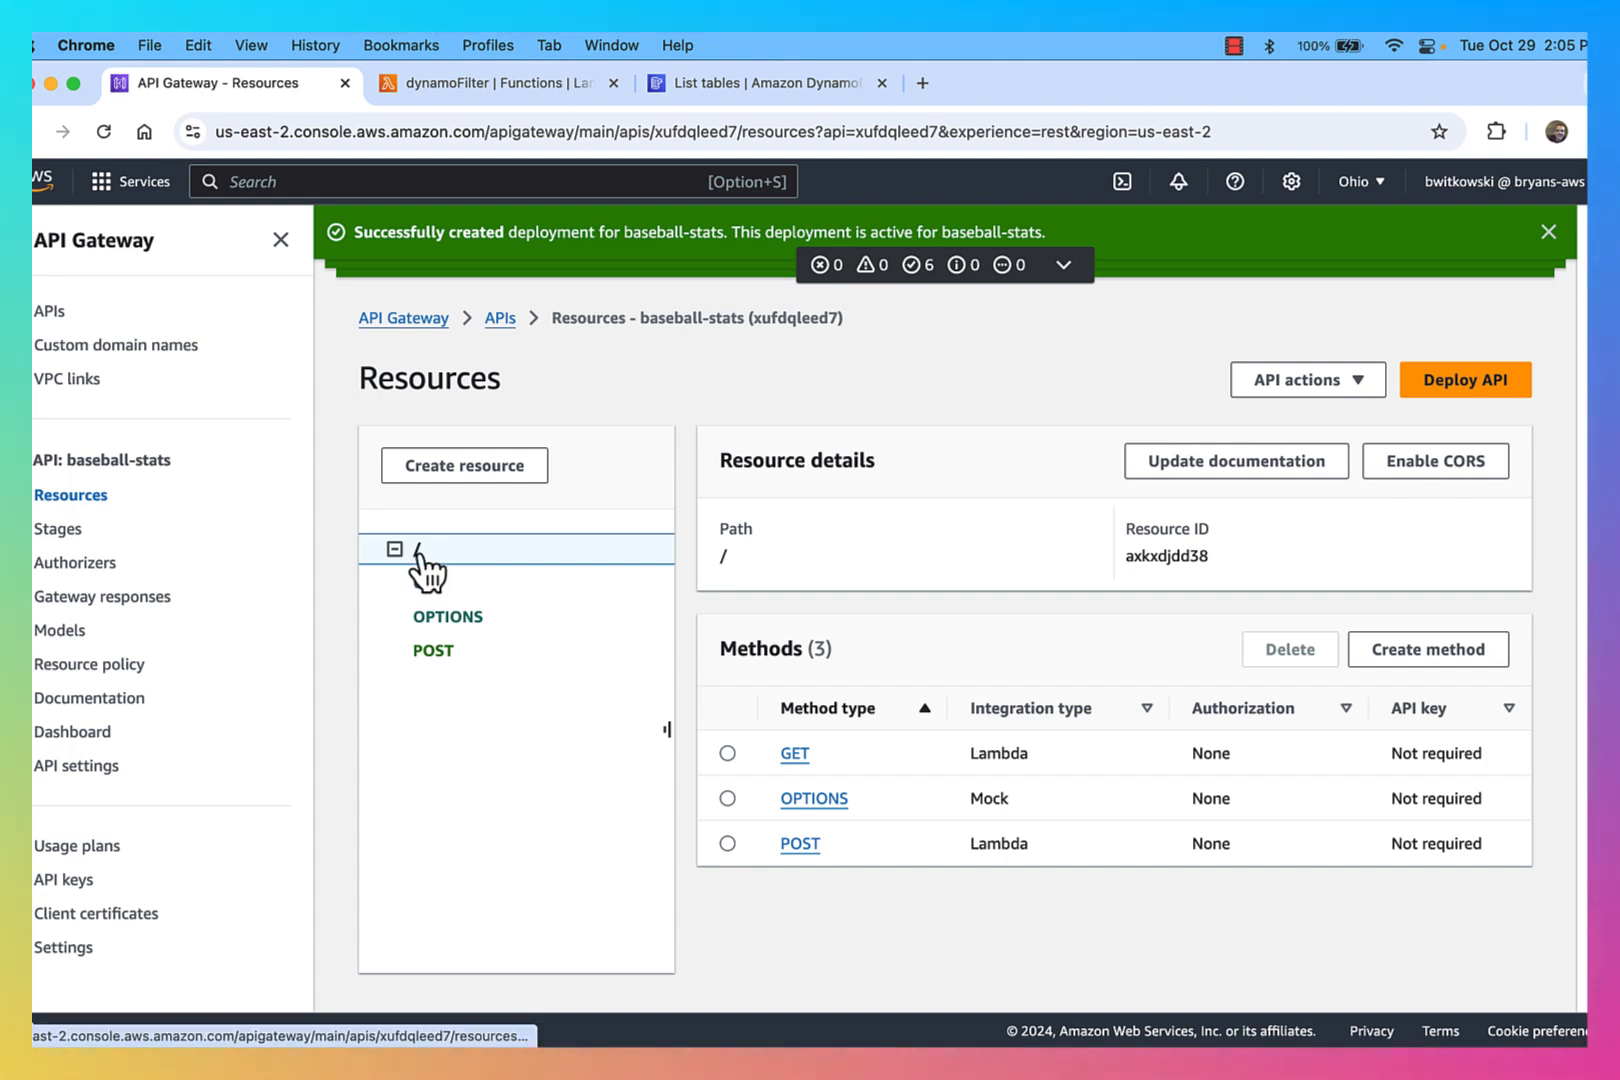
{"action": "left_click", "coordinate": [1380, 652]}
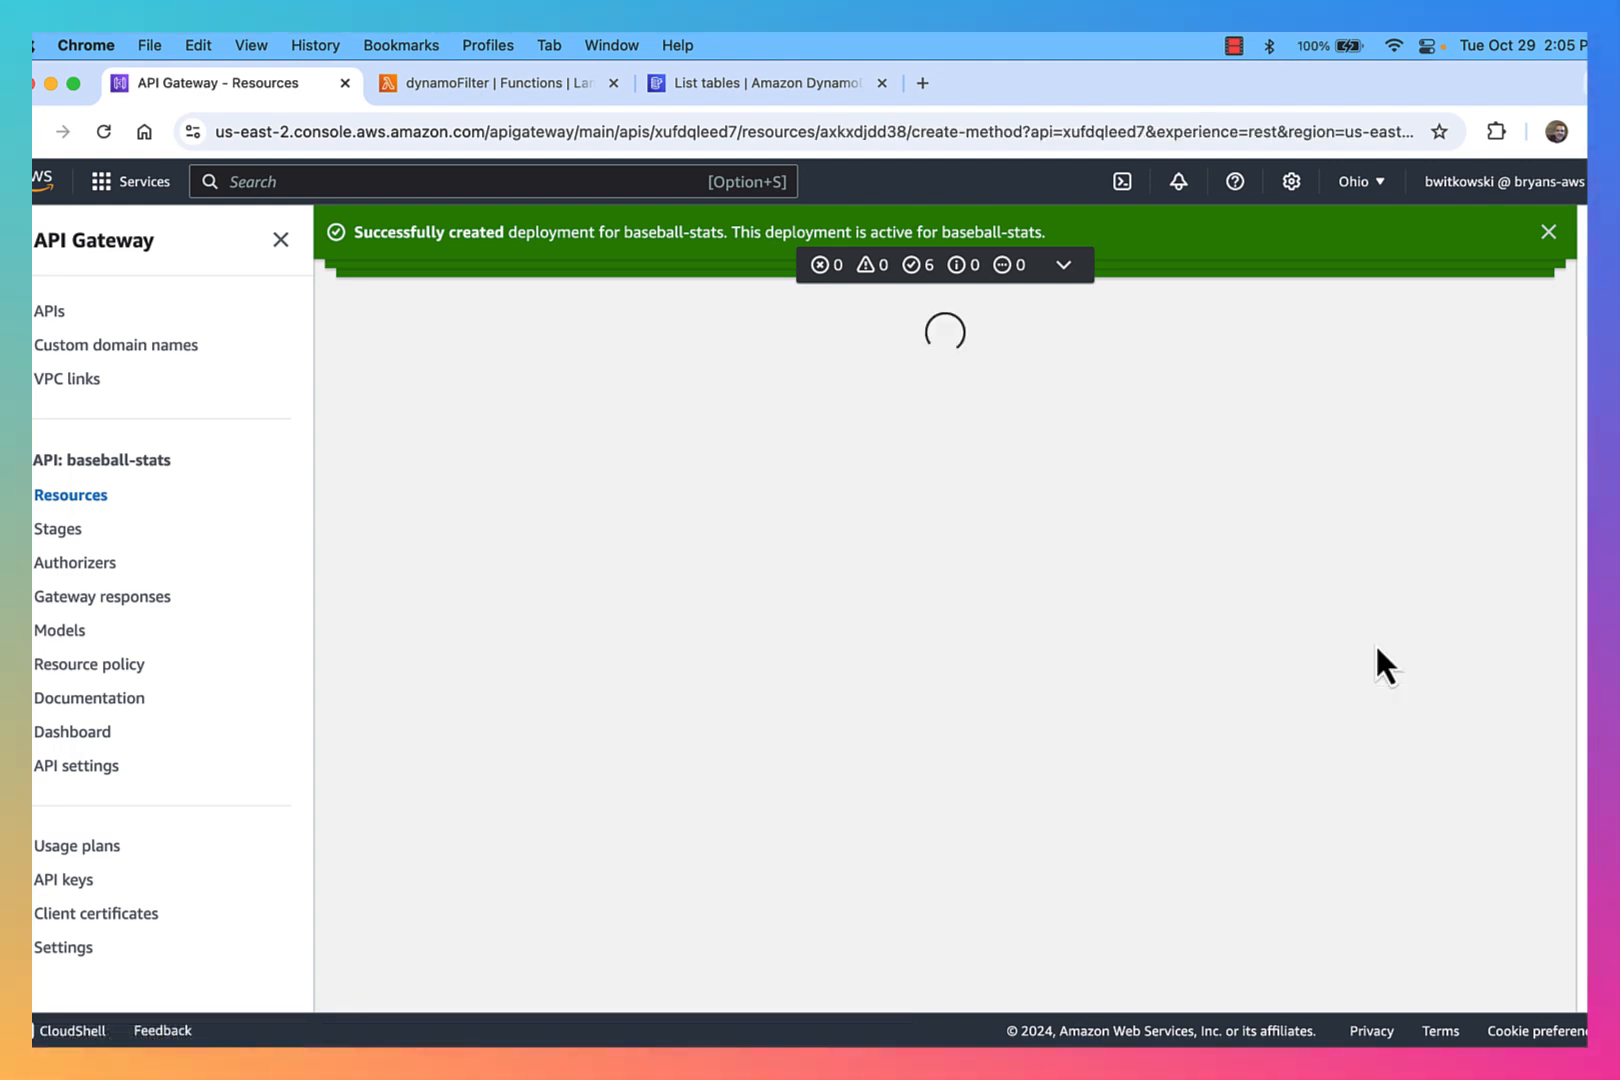
{"action": "left_click", "coordinate": [602, 556]}
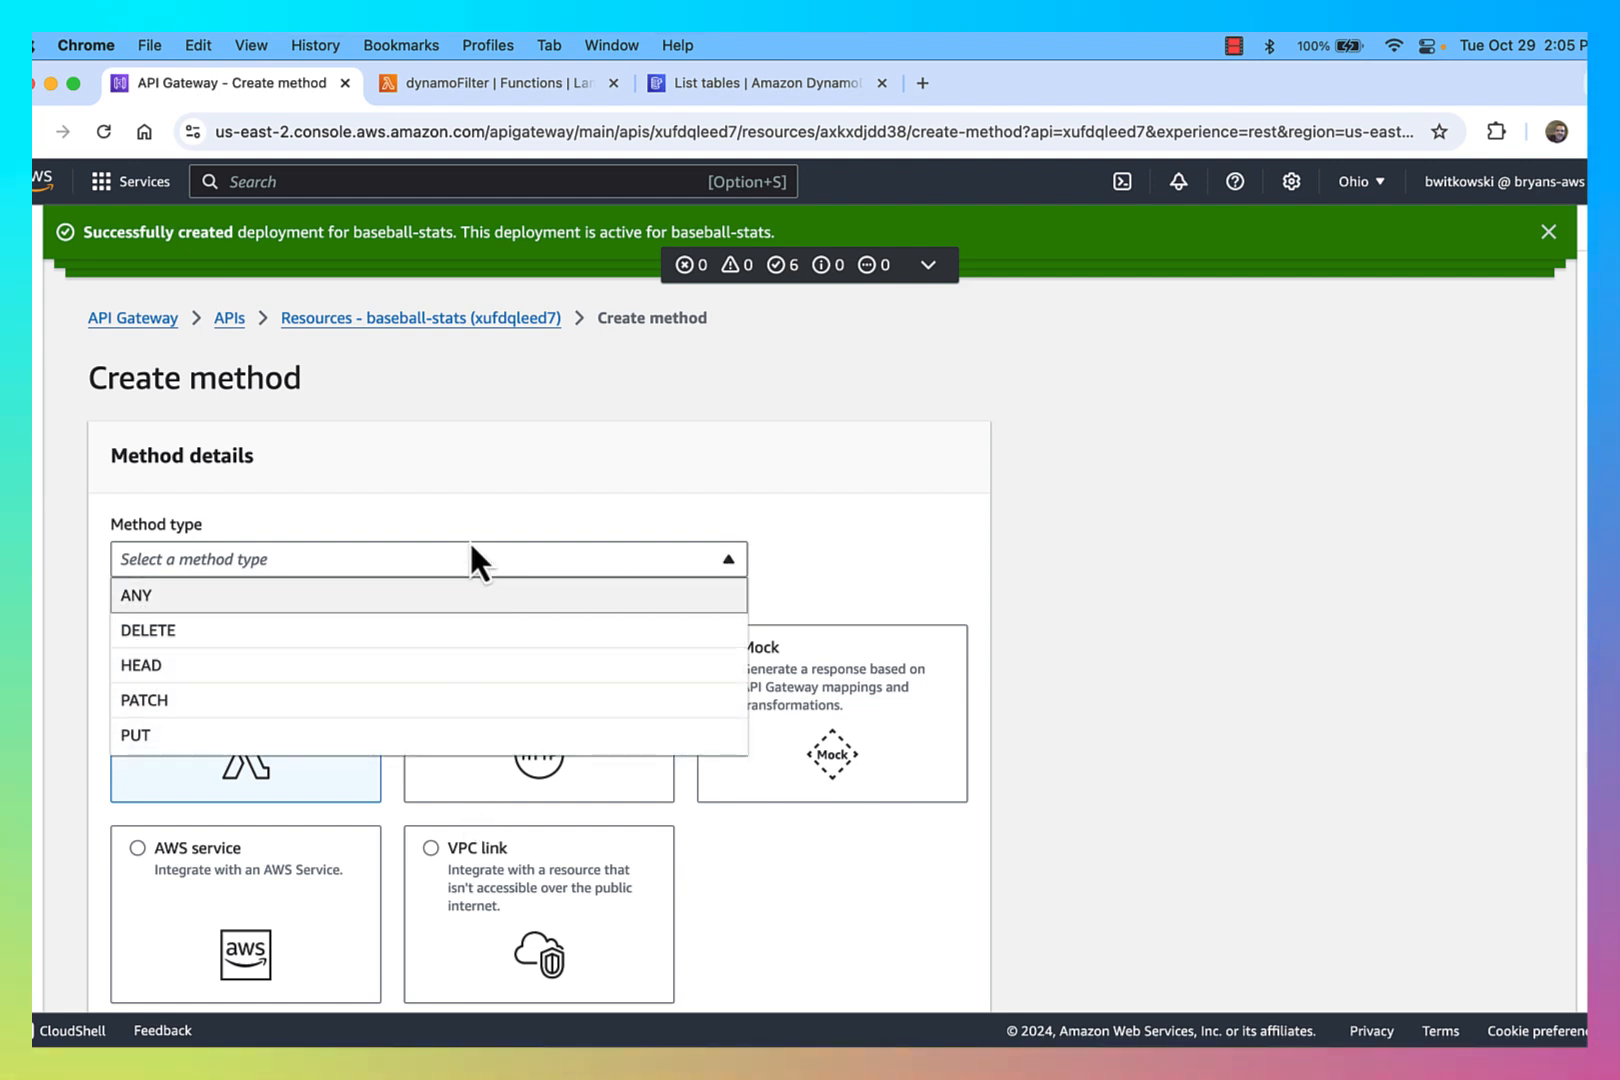
{"action": "left_click", "coordinate": [678, 454]}
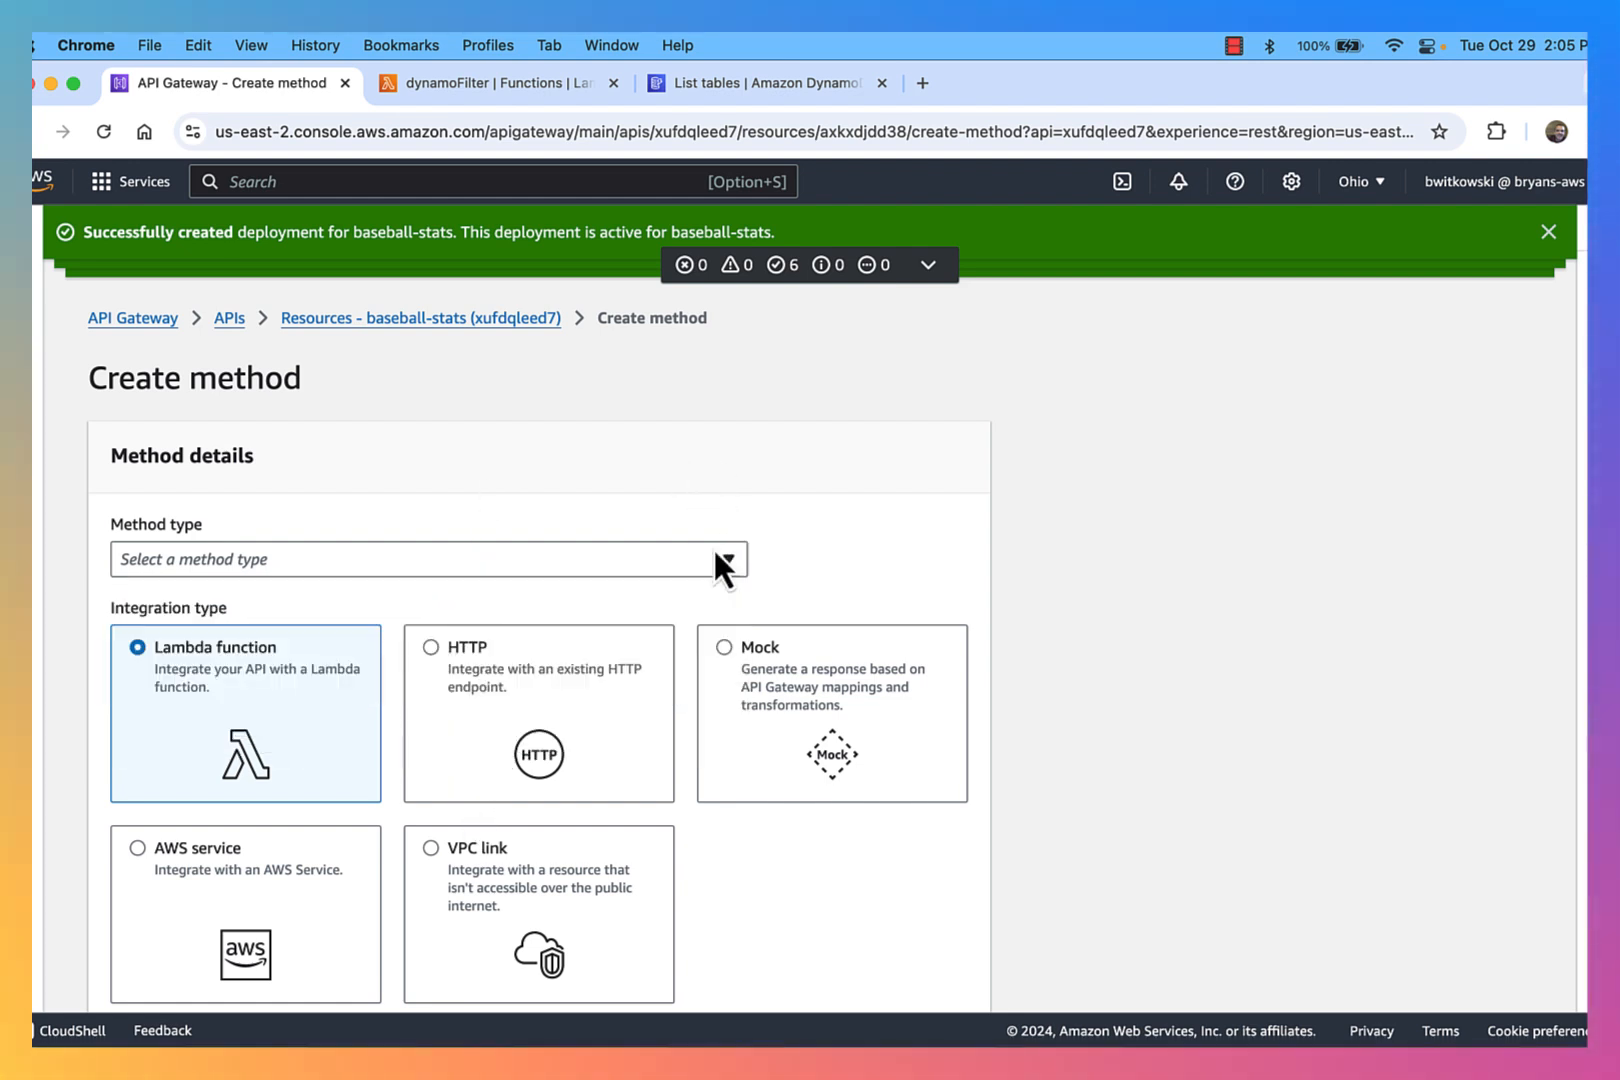
{"action": "left_click", "coordinate": [350, 318]}
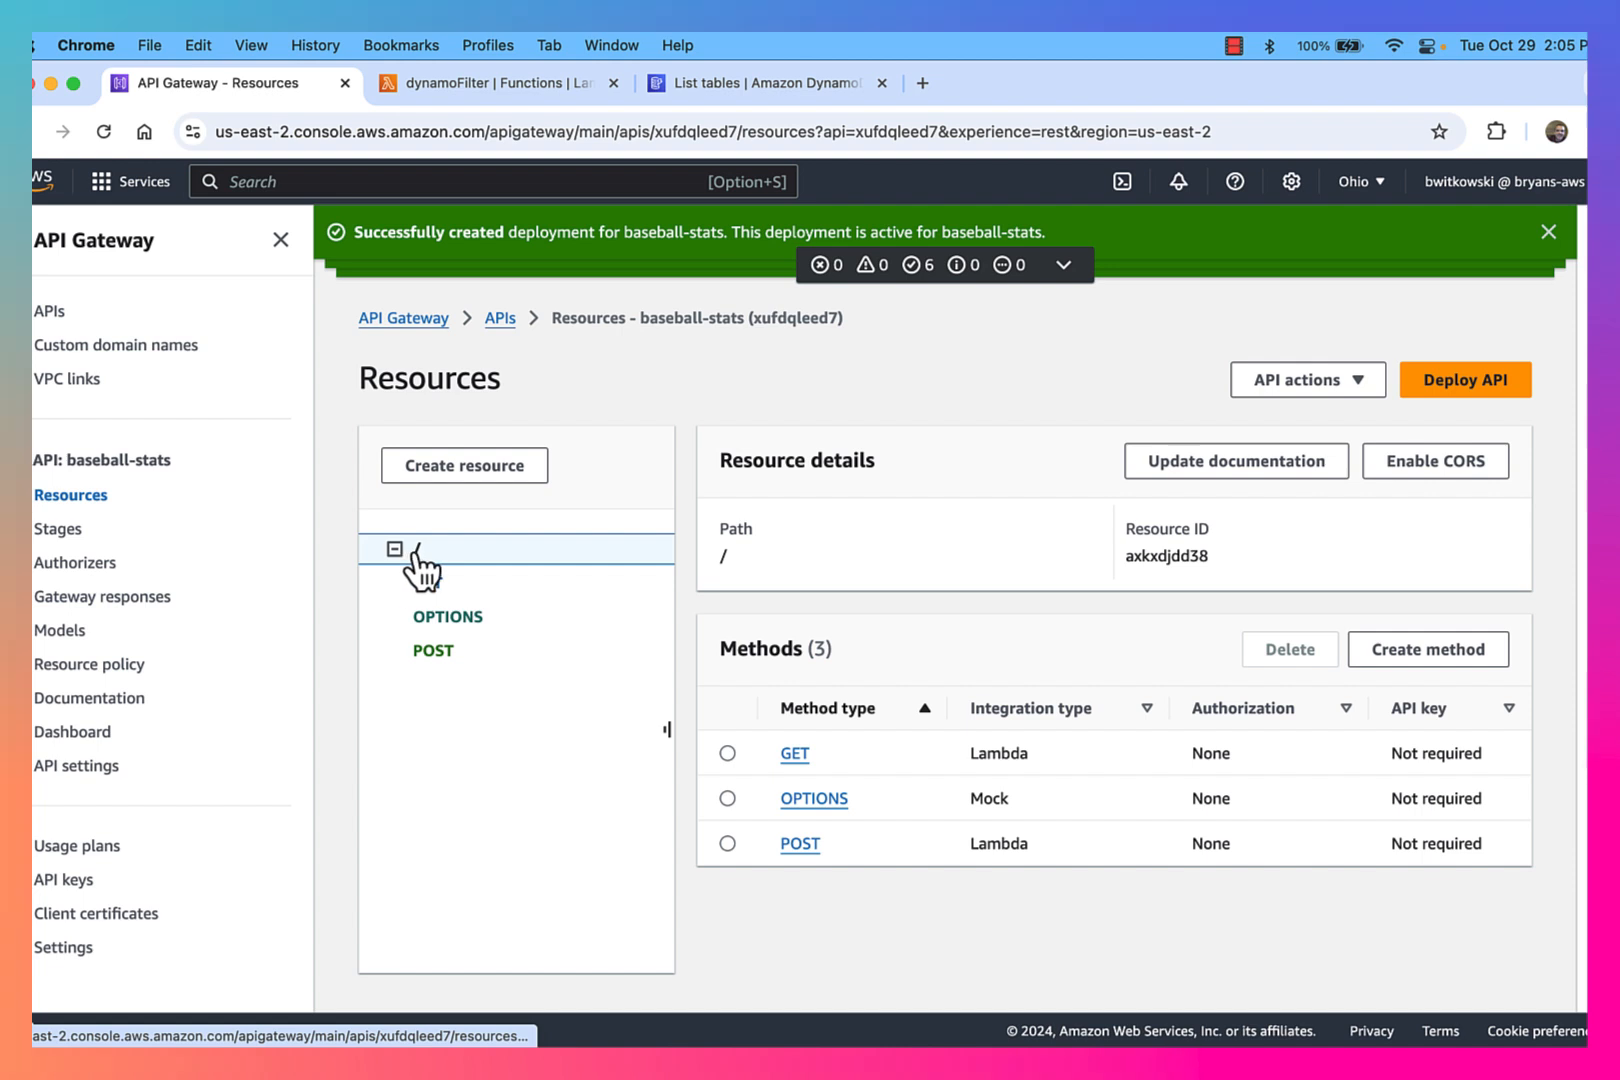
Create a resource named "players" under the root path of the baseball-stats API.
{"action": "left_click", "coordinate": [485, 475]}
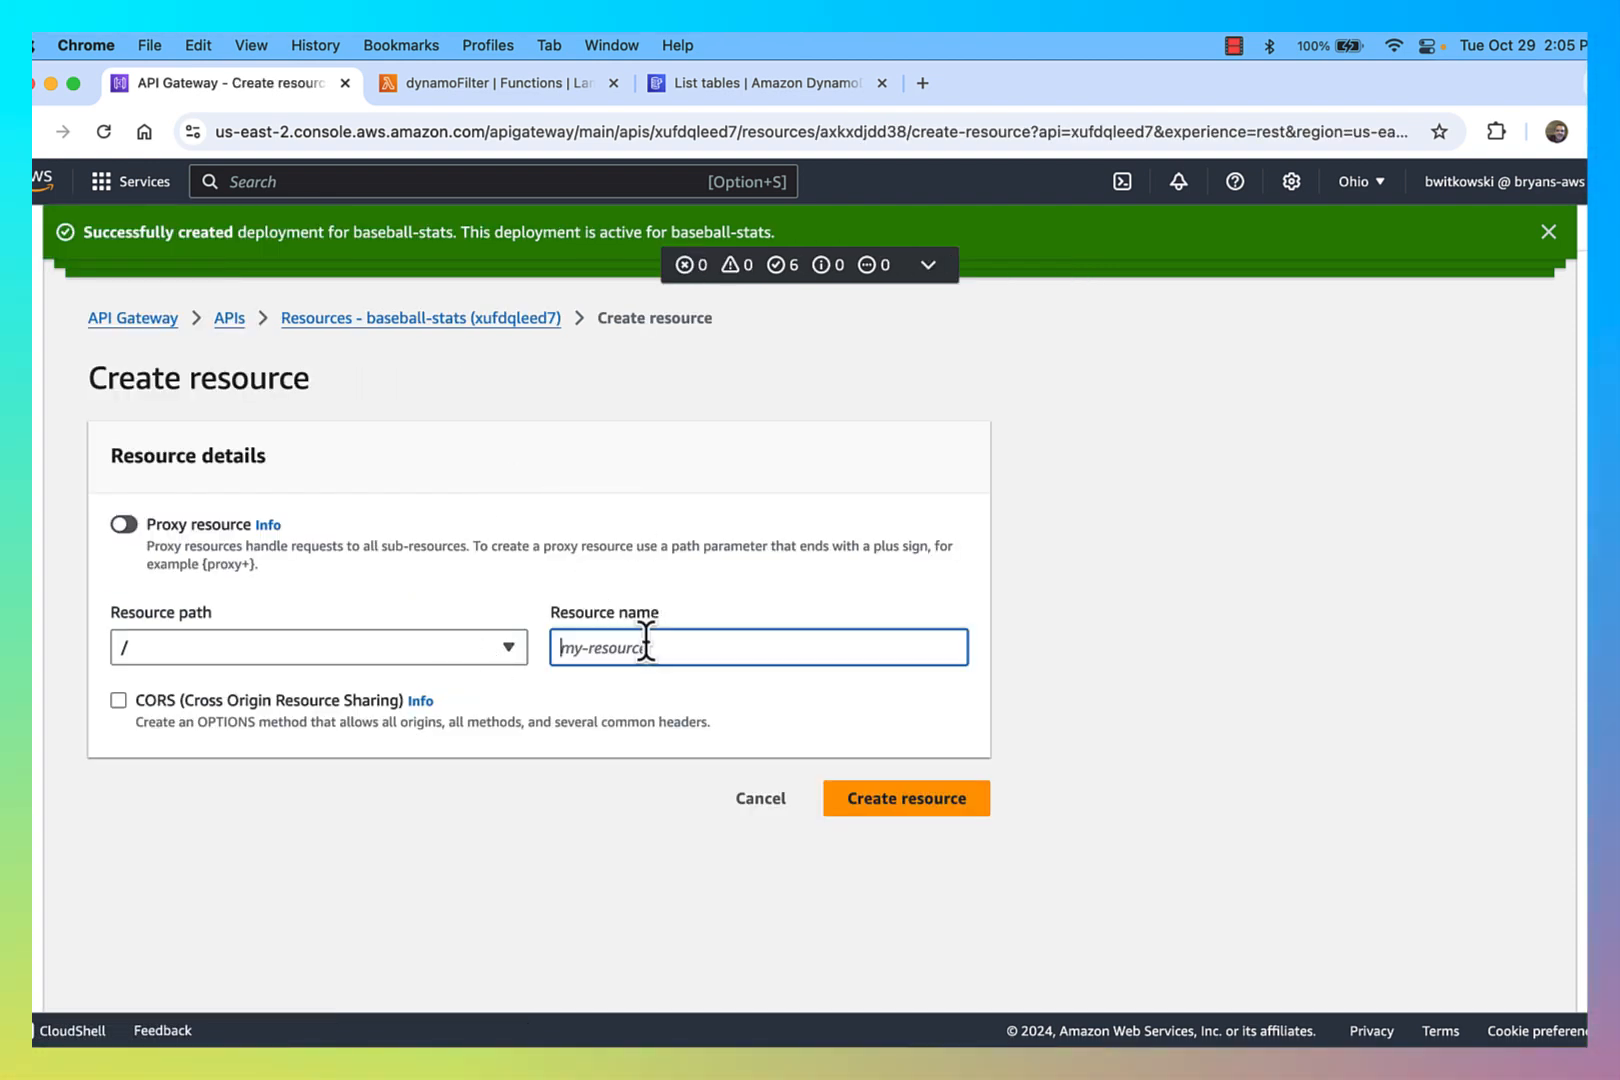
{"action": "type", "text": "player"}
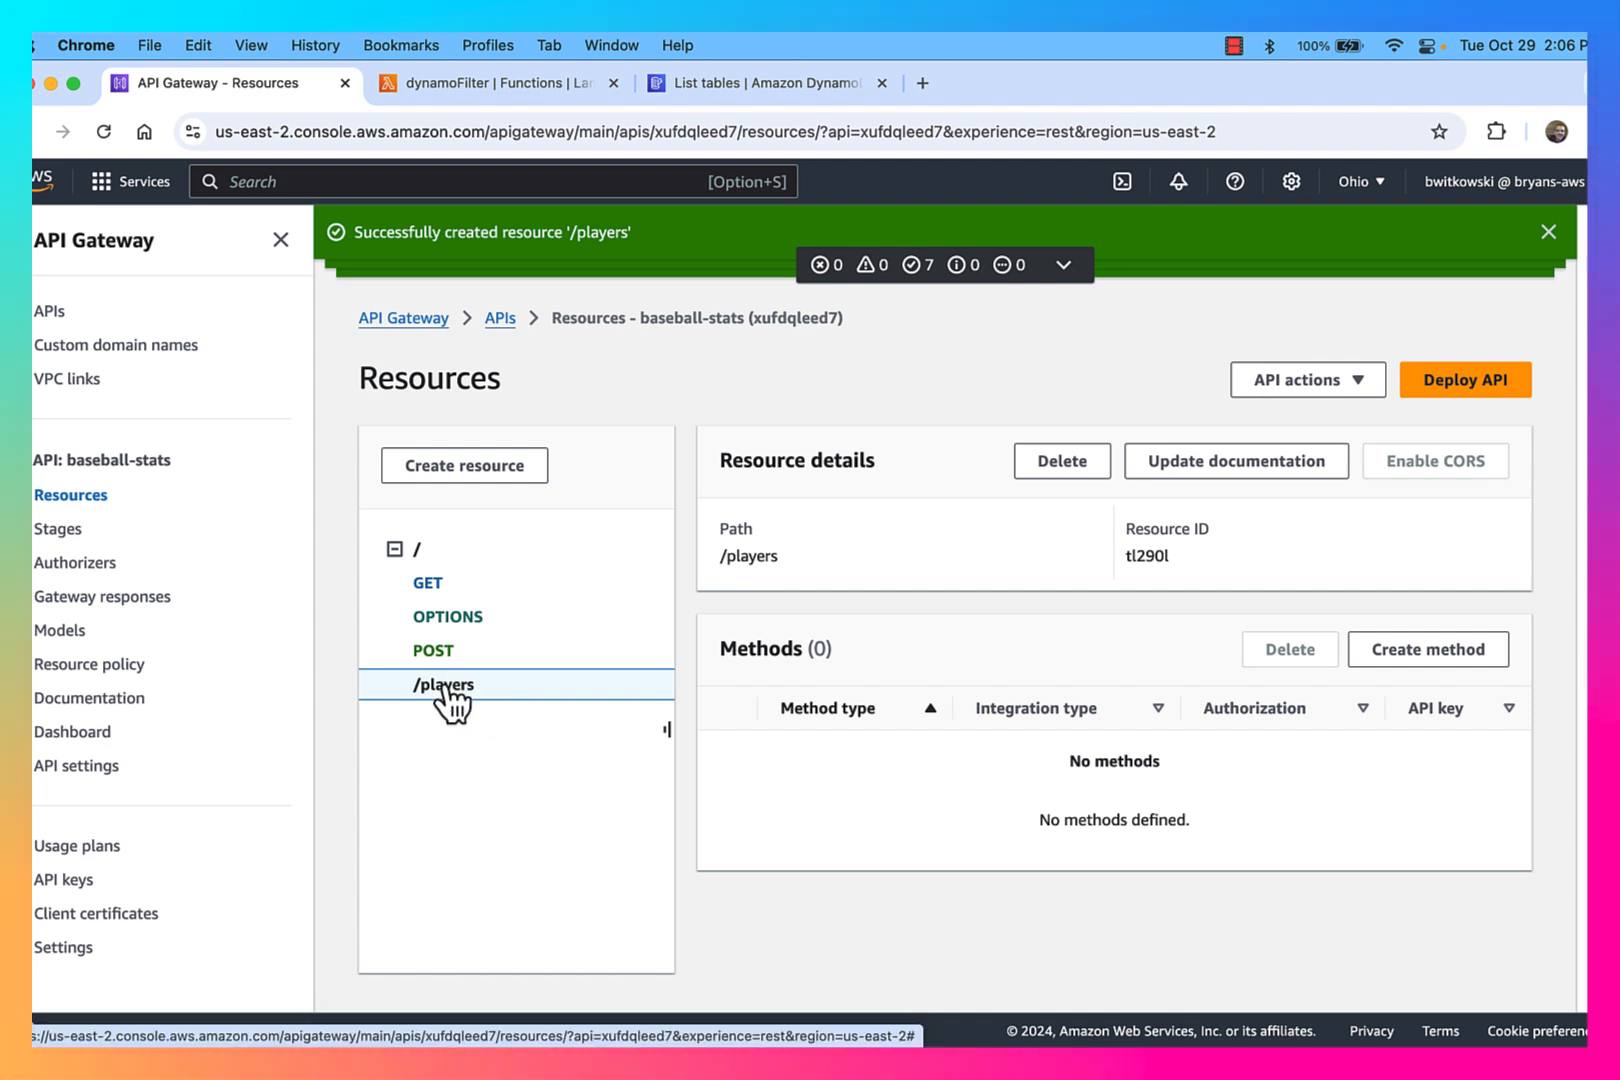
Create a GET method on the /players resource with a Lambda function integration to dynamoFilter in us-east-2.
{"action": "left_click", "coordinate": [1428, 650]}
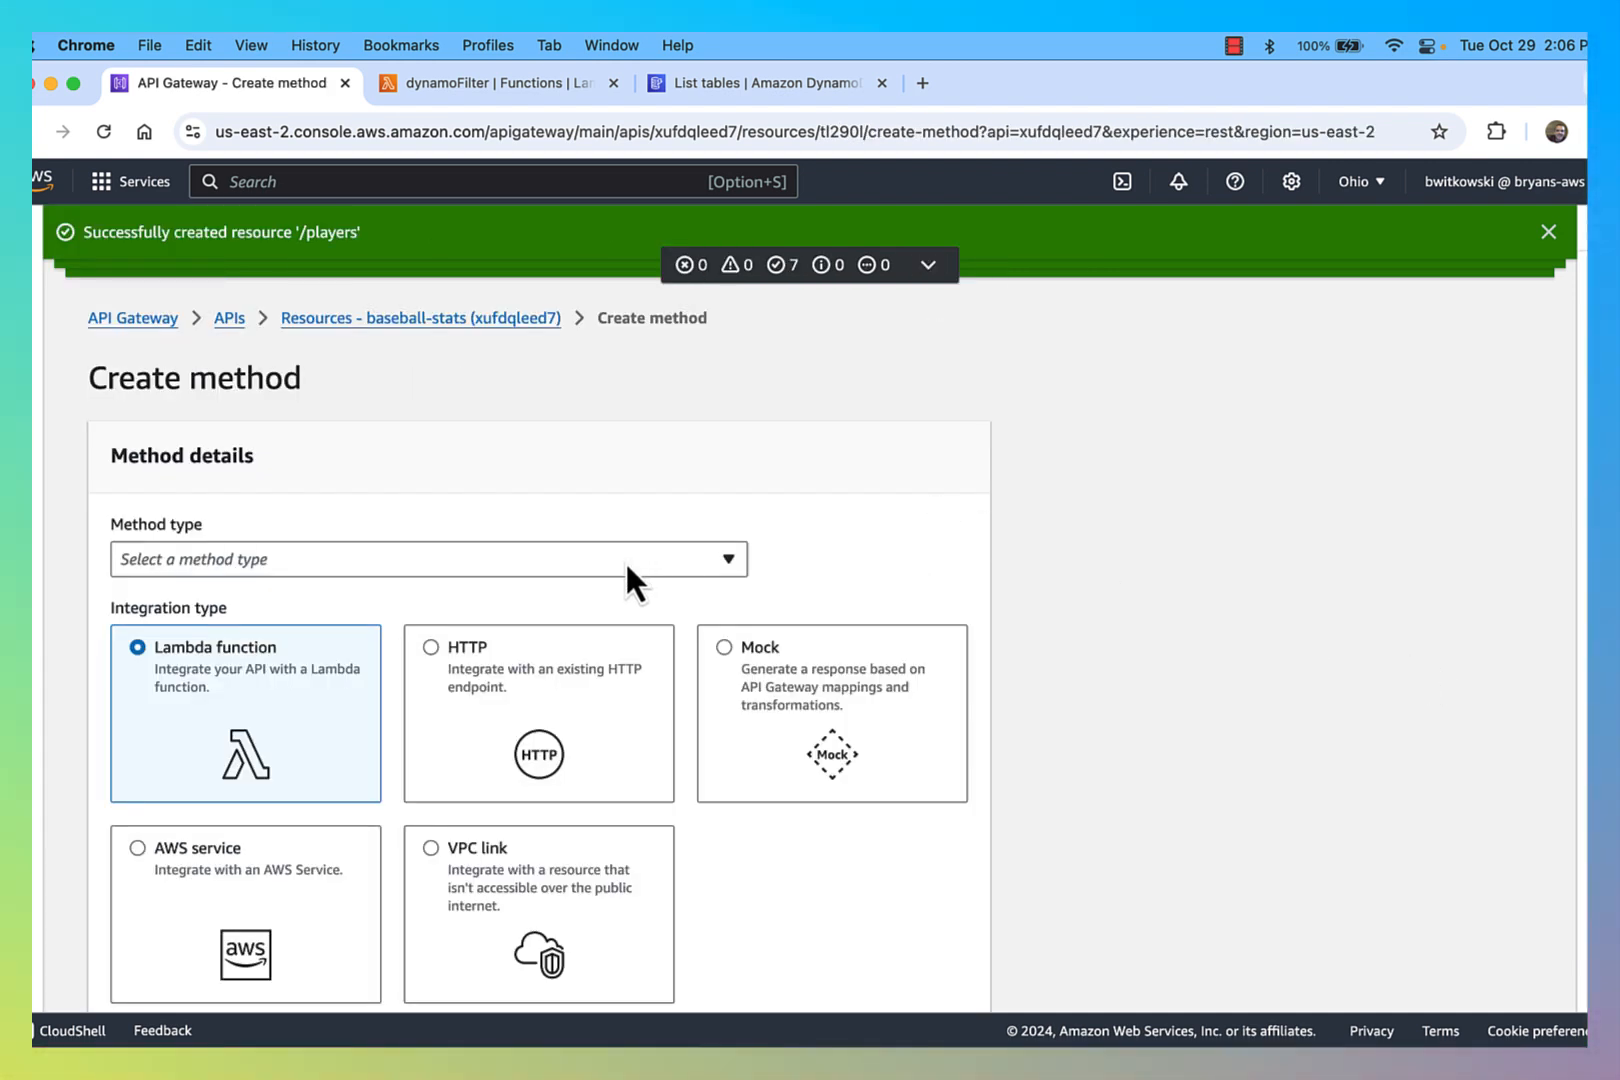
{"action": "left_click", "coordinate": [630, 580]}
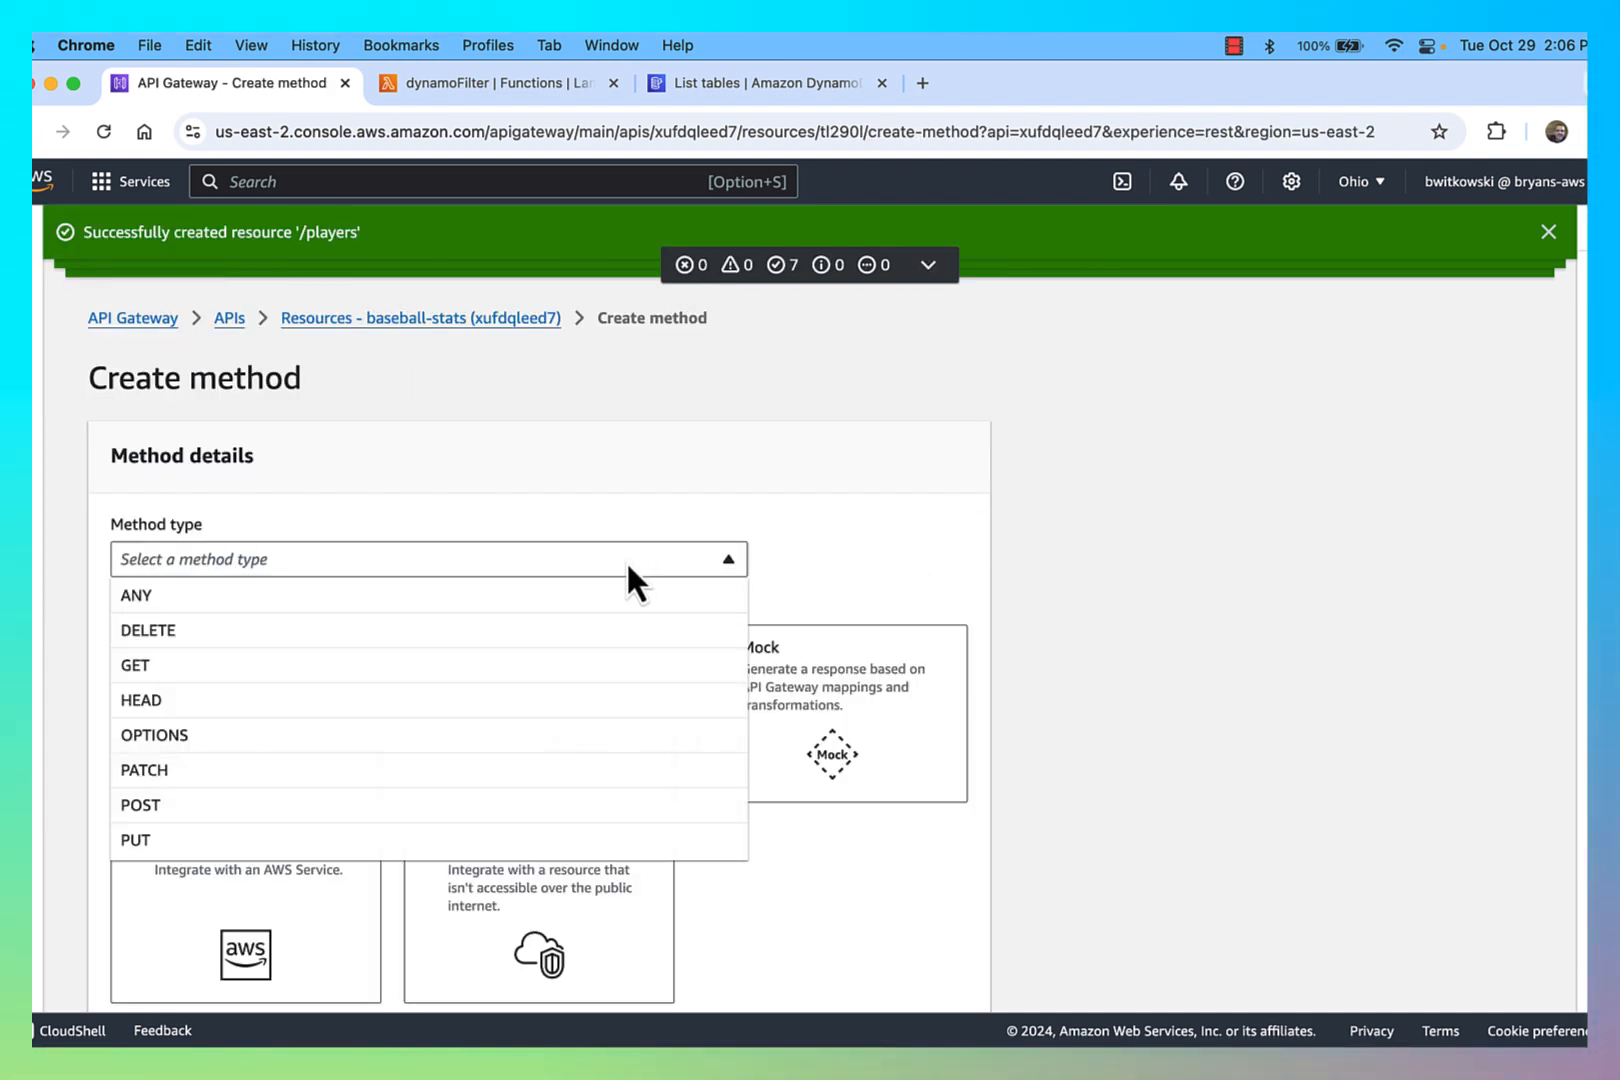
{"action": "left_click", "coordinate": [552, 662]}
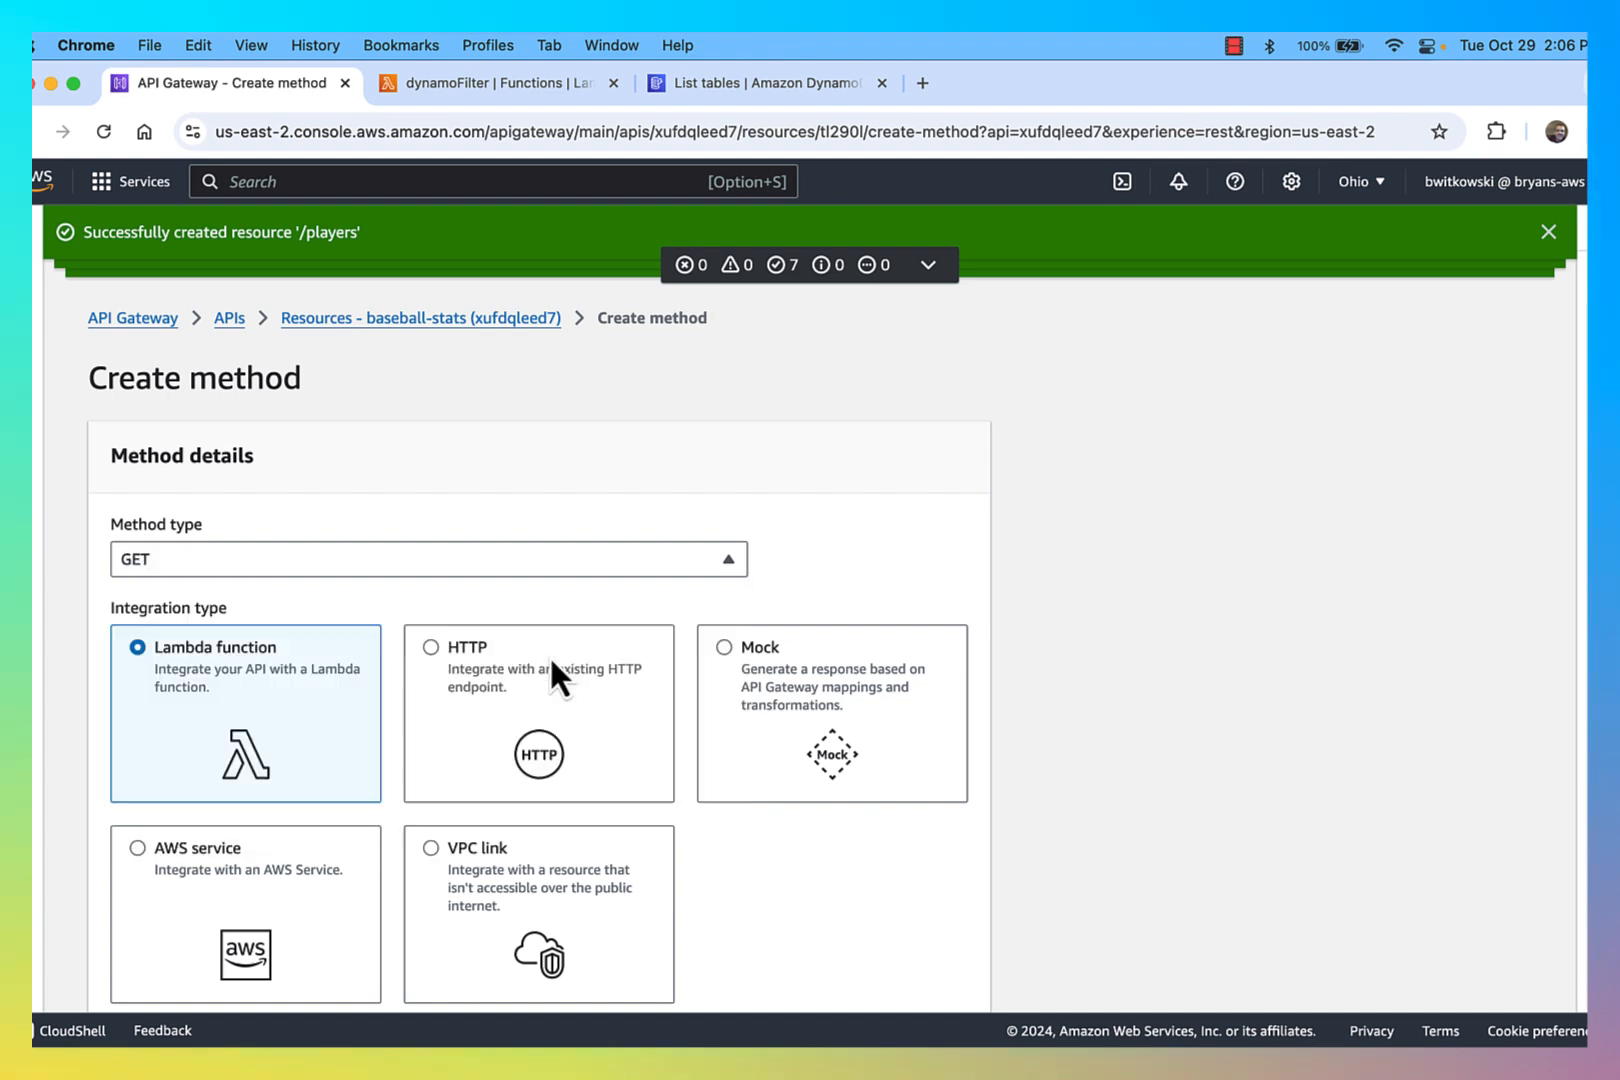
{"action": "scroll", "coordinate": [676, 640], "scroll_direction": "down", "scroll_amount": 3}
{"action": "scroll", "coordinate": [676, 640], "scroll_direction": "down", "scroll_amount": 1}
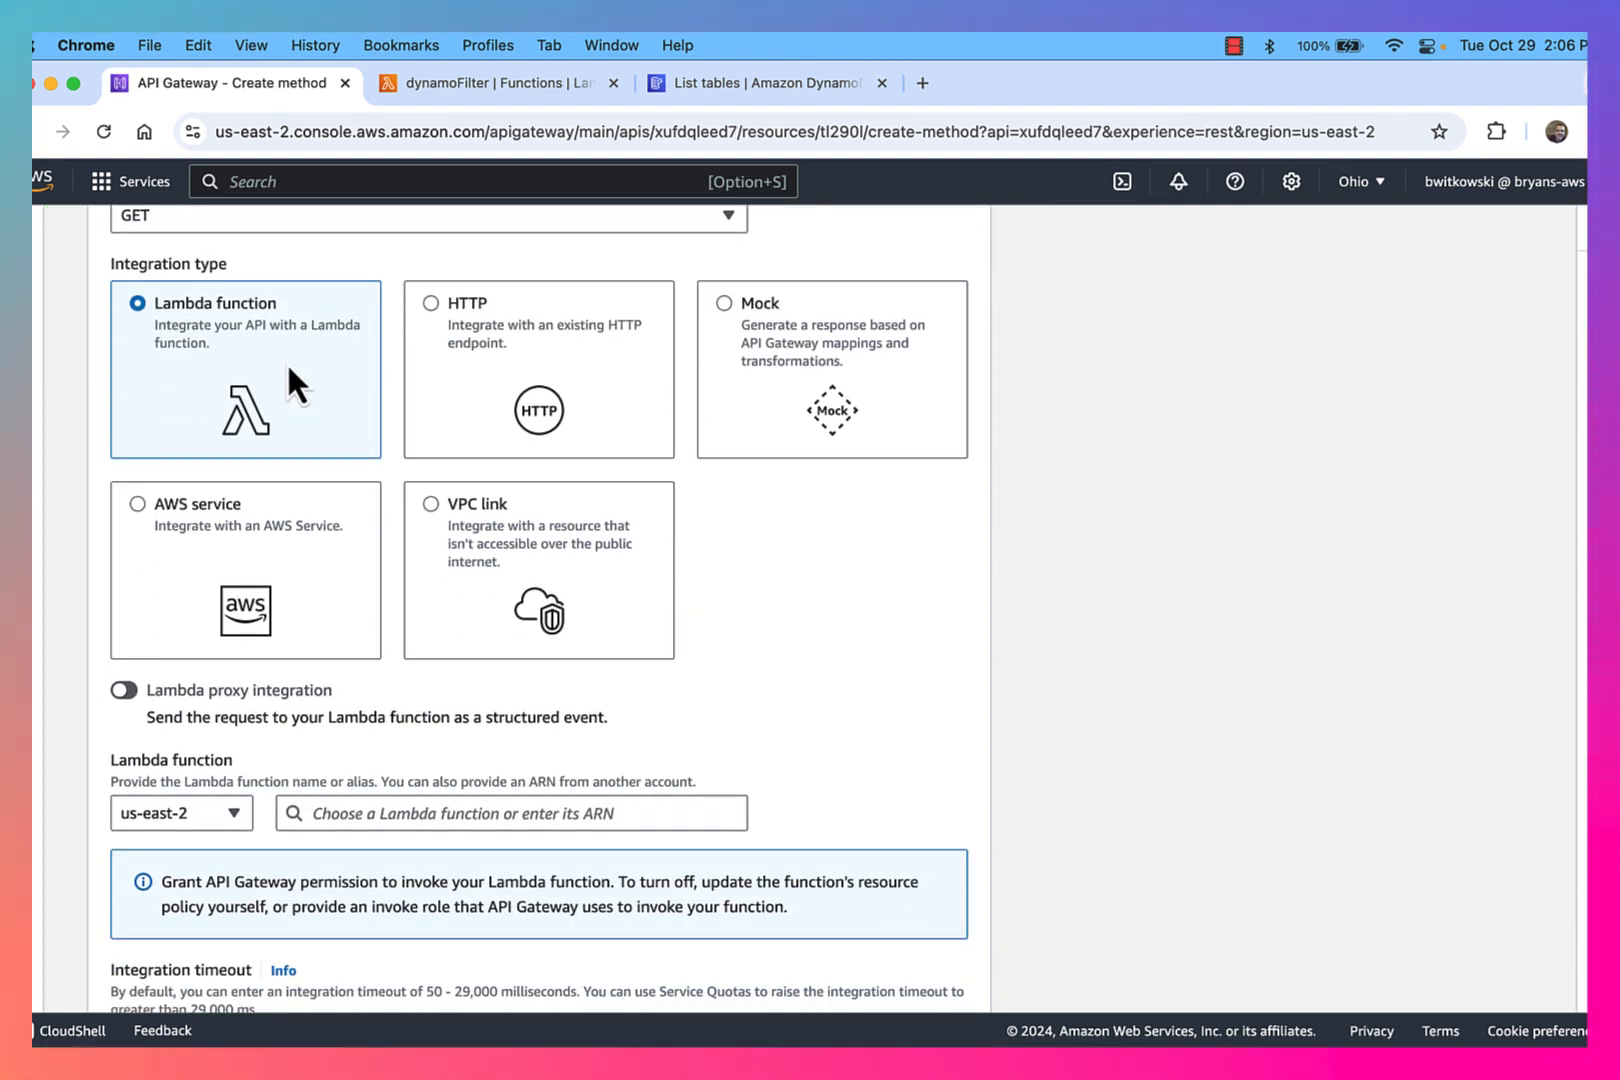
{"action": "left_click", "coordinate": [418, 813]}
{"action": "type", "text": "filter"}
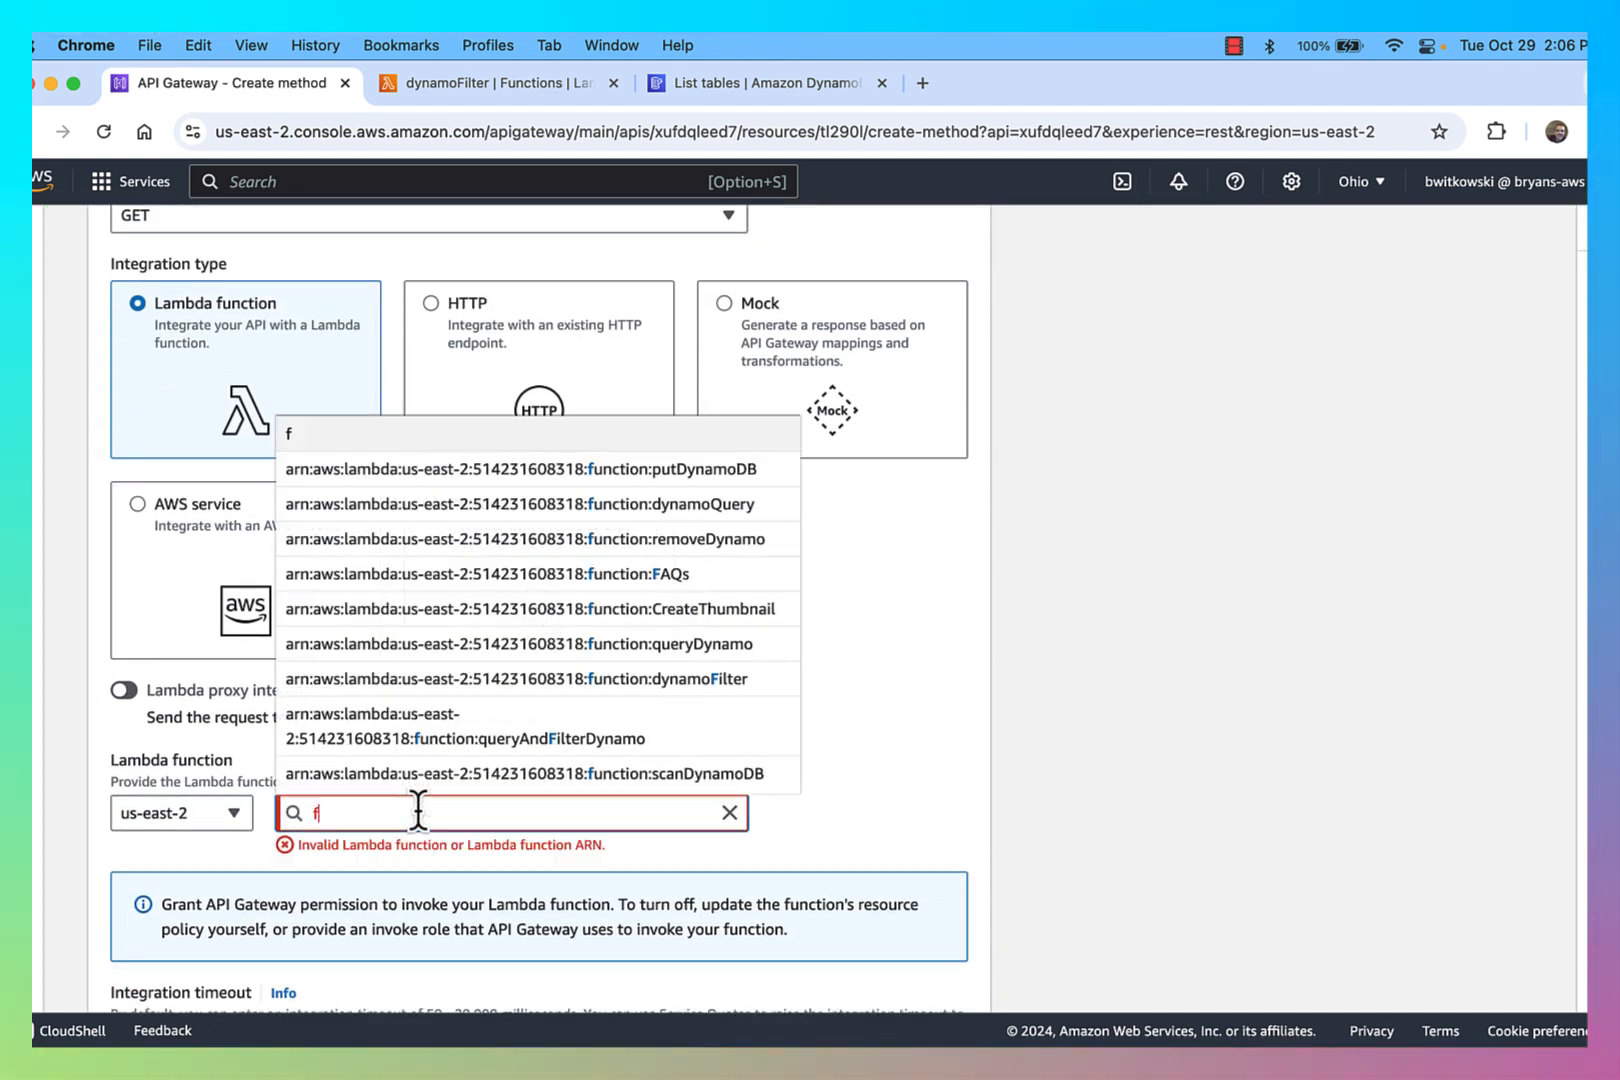
{"action": "left_click", "coordinate": [581, 714]}
{"action": "scroll", "coordinate": [915, 787], "scroll_direction": "down", "scroll_amount": 5}
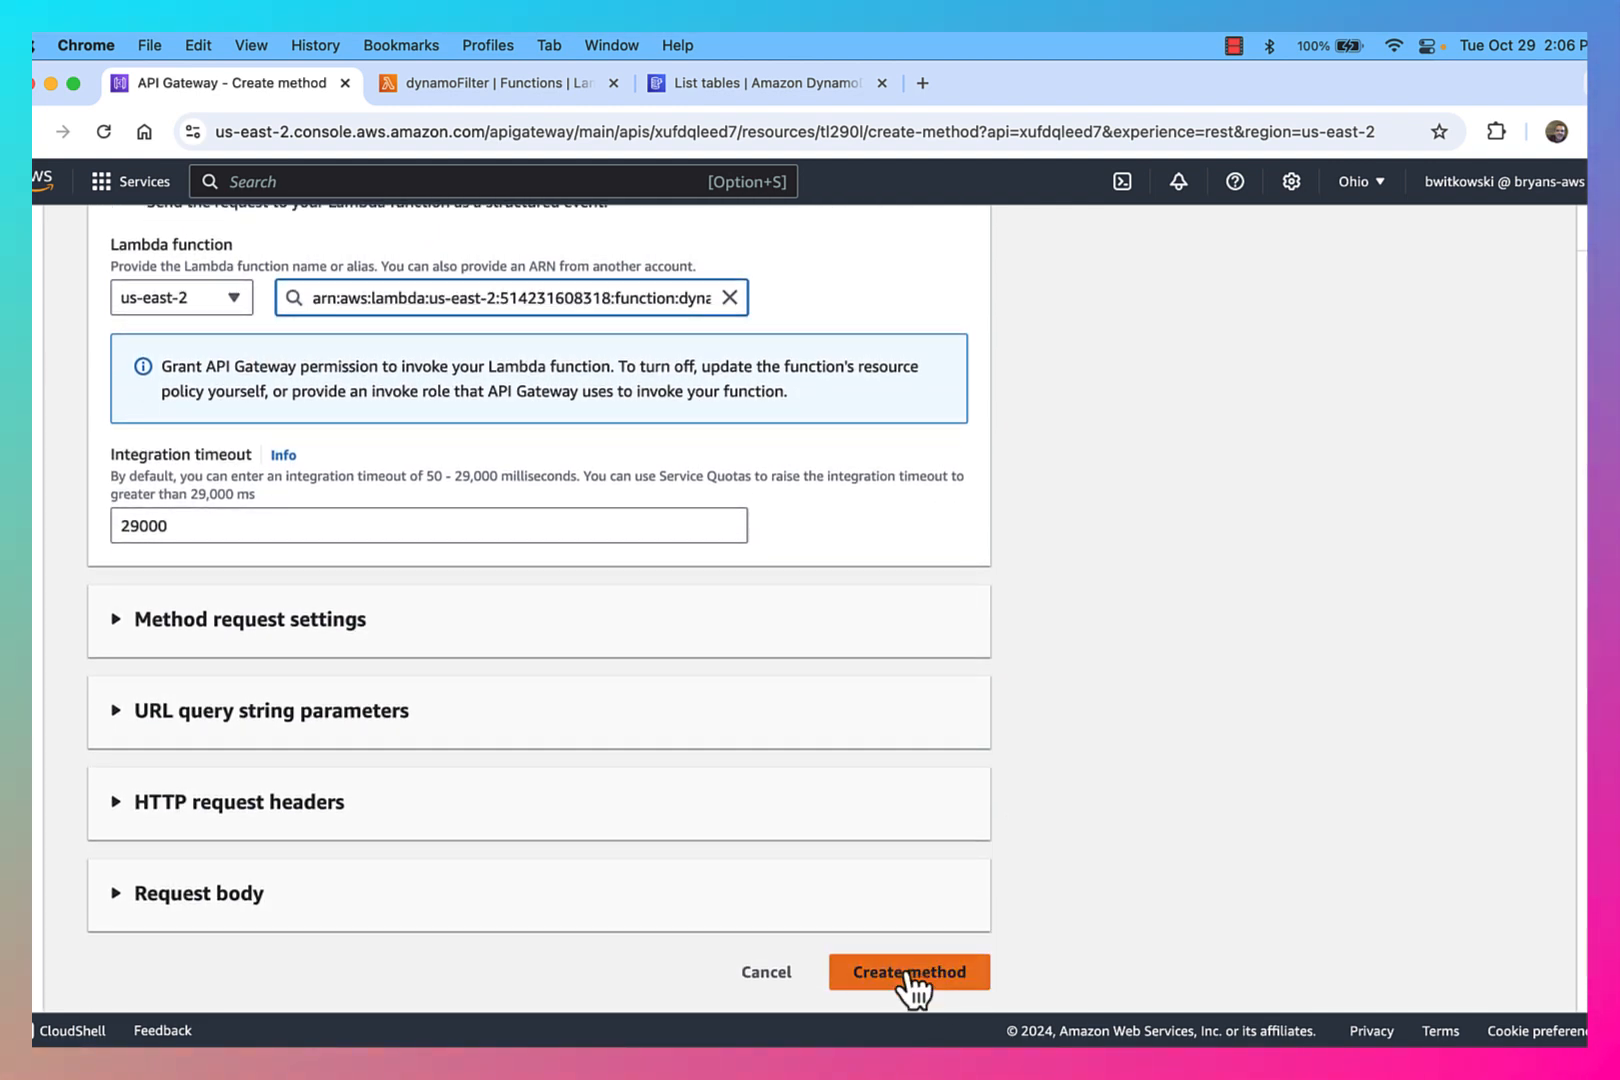
{"action": "left_click", "coordinate": [910, 974]}
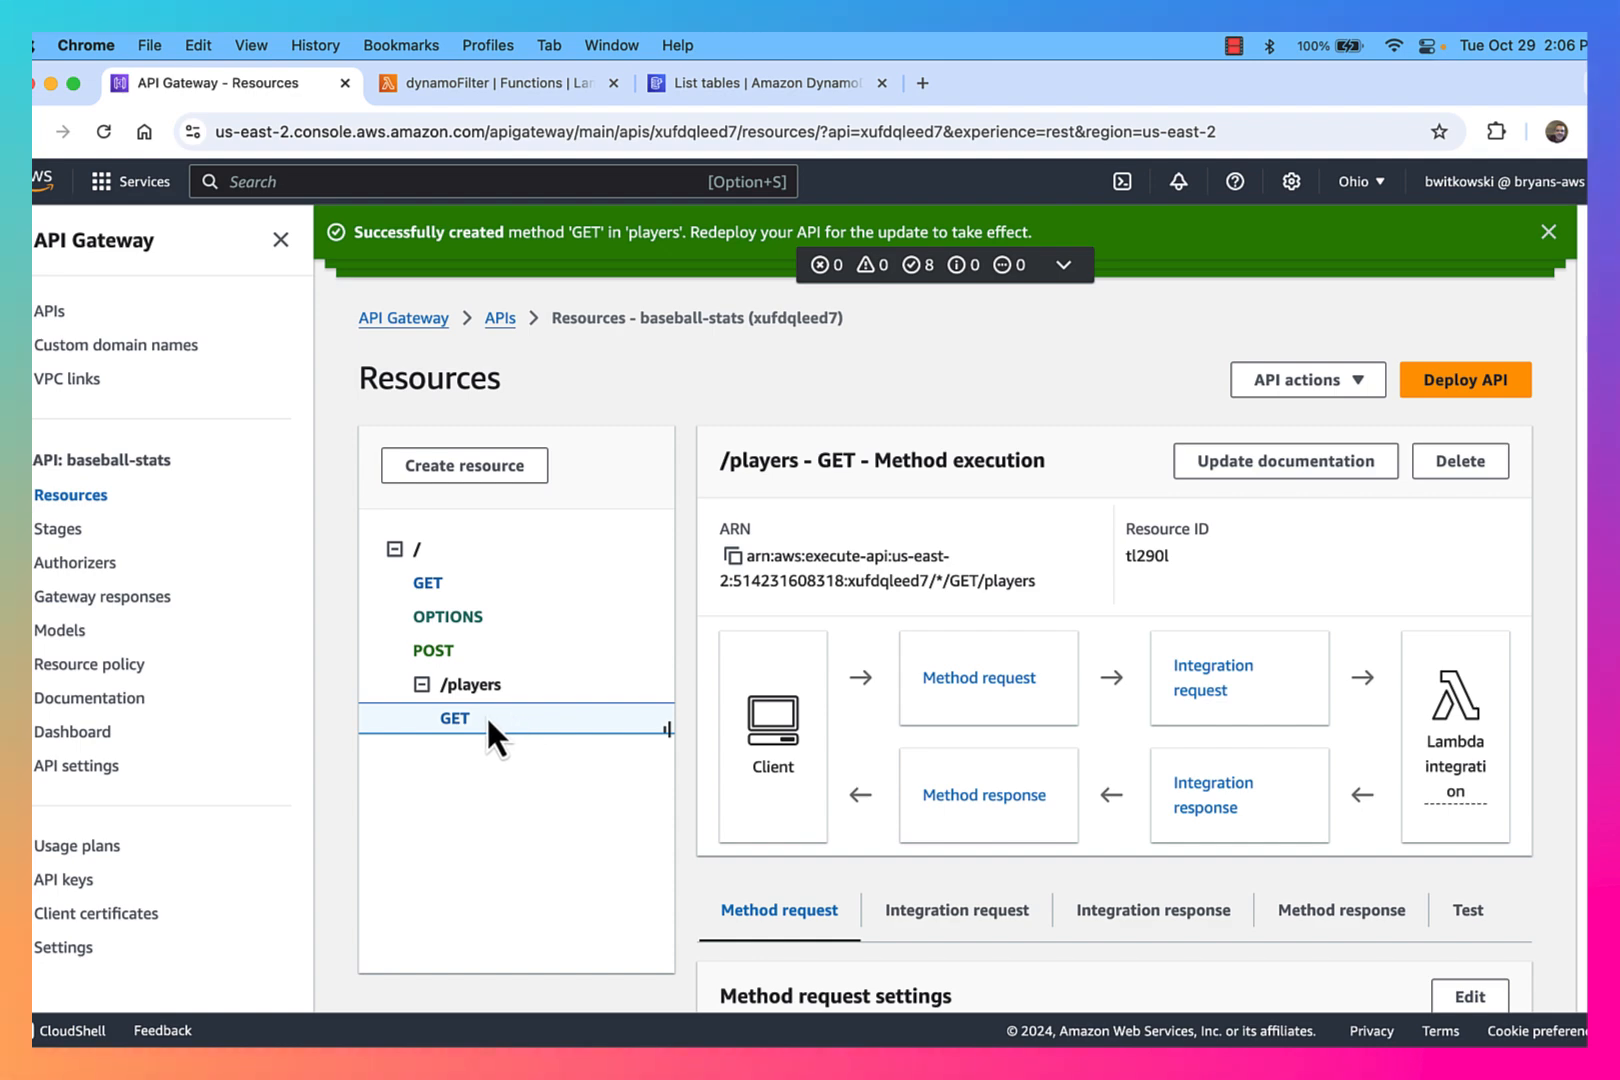
Deploy the API to the existing baseball-stats stage.
{"action": "left_click", "coordinate": [1478, 390]}
{"action": "left_click", "coordinate": [1045, 596]}
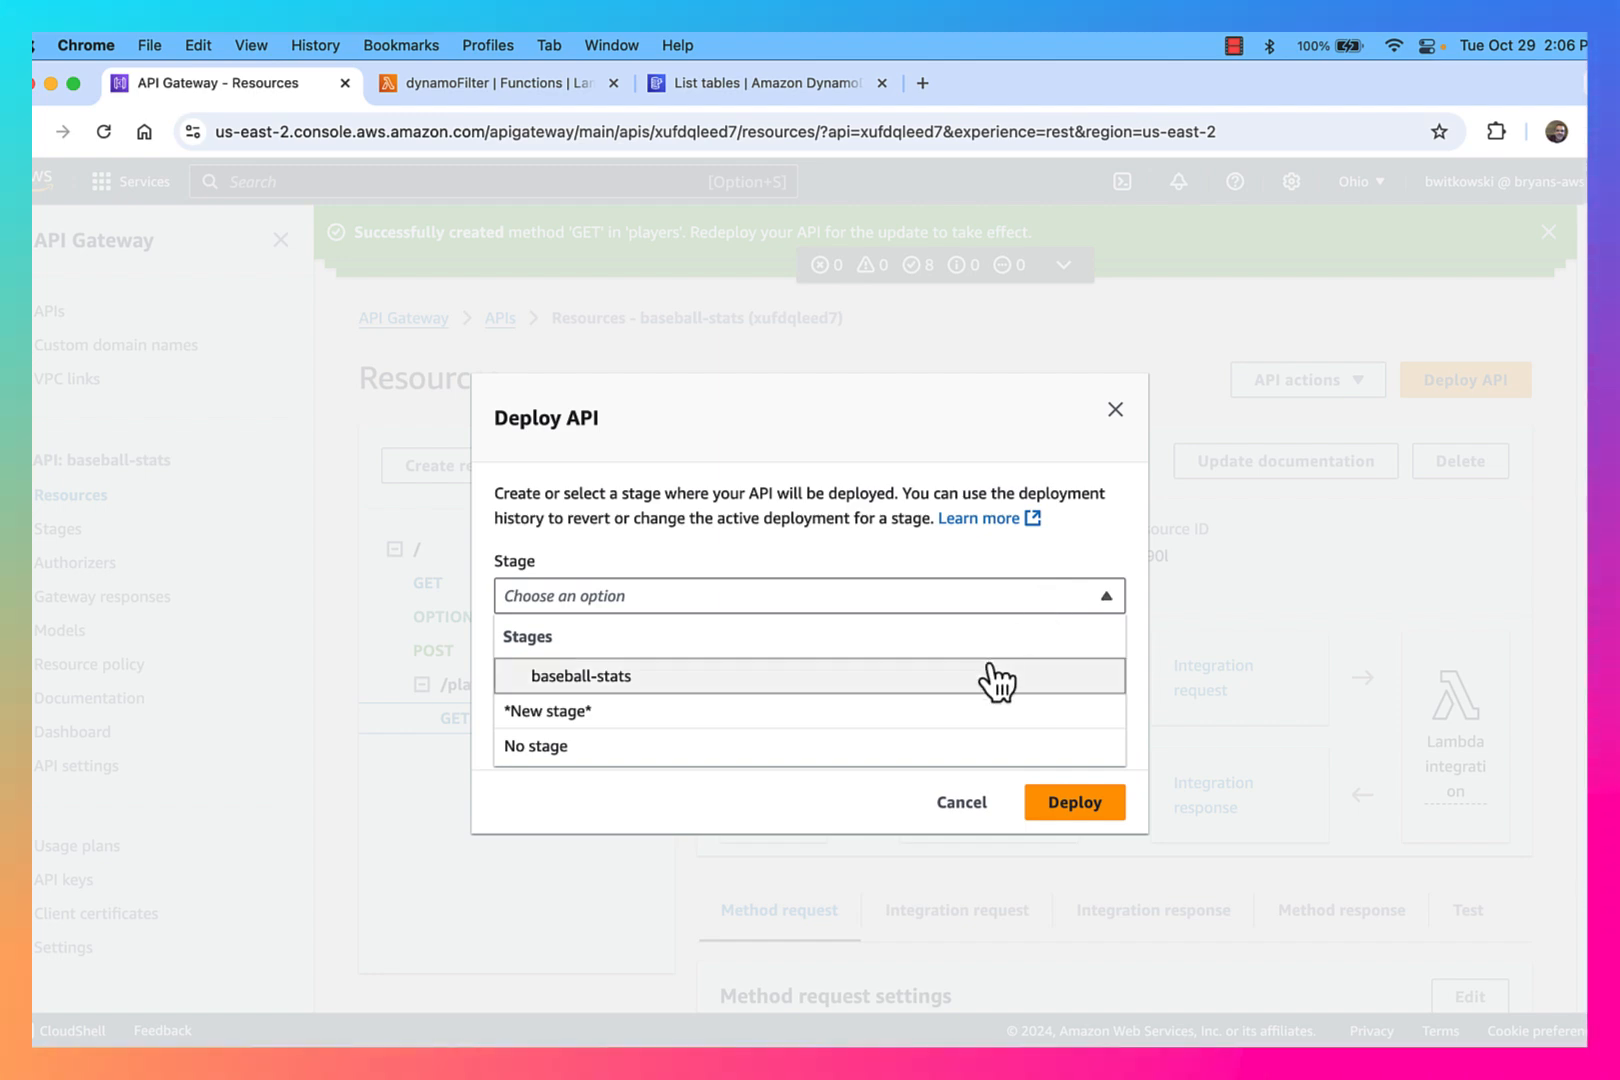
{"action": "left_click", "coordinate": [994, 677]}
{"action": "left_click", "coordinate": [1084, 850]}
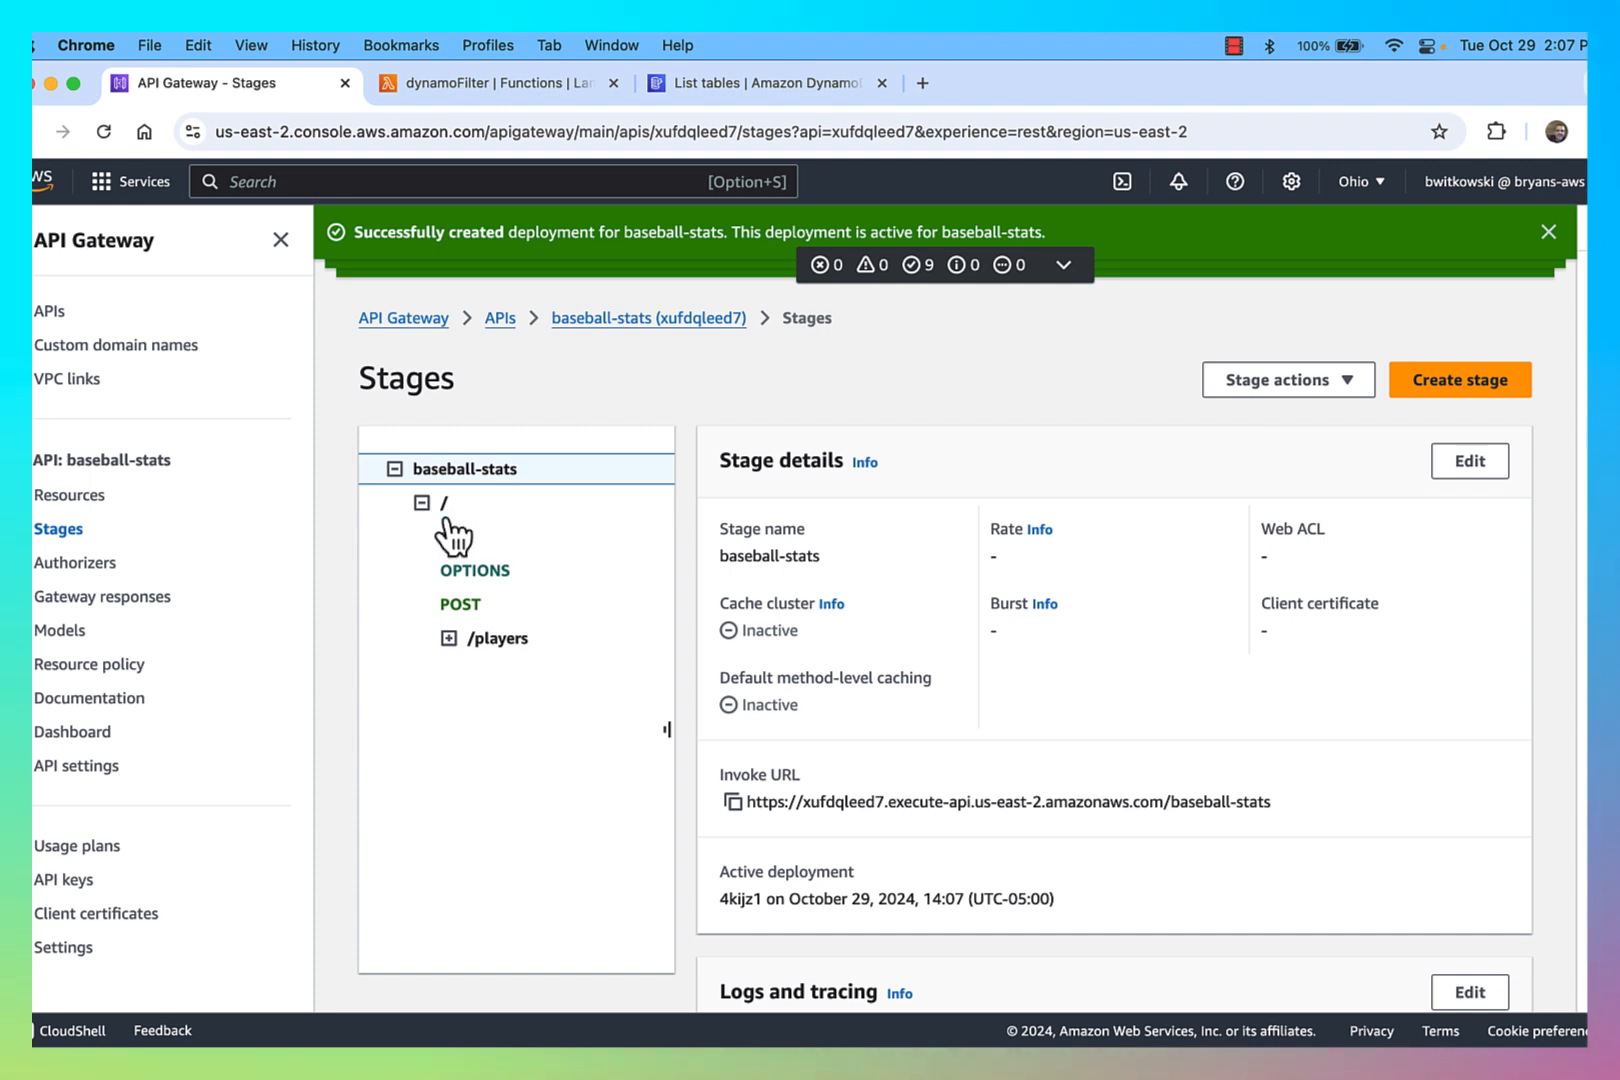
Compare the invoke URLs of the root and /players GET methods in the baseball-stats stage and copy the /players one.
{"action": "left_click", "coordinate": [455, 538]}
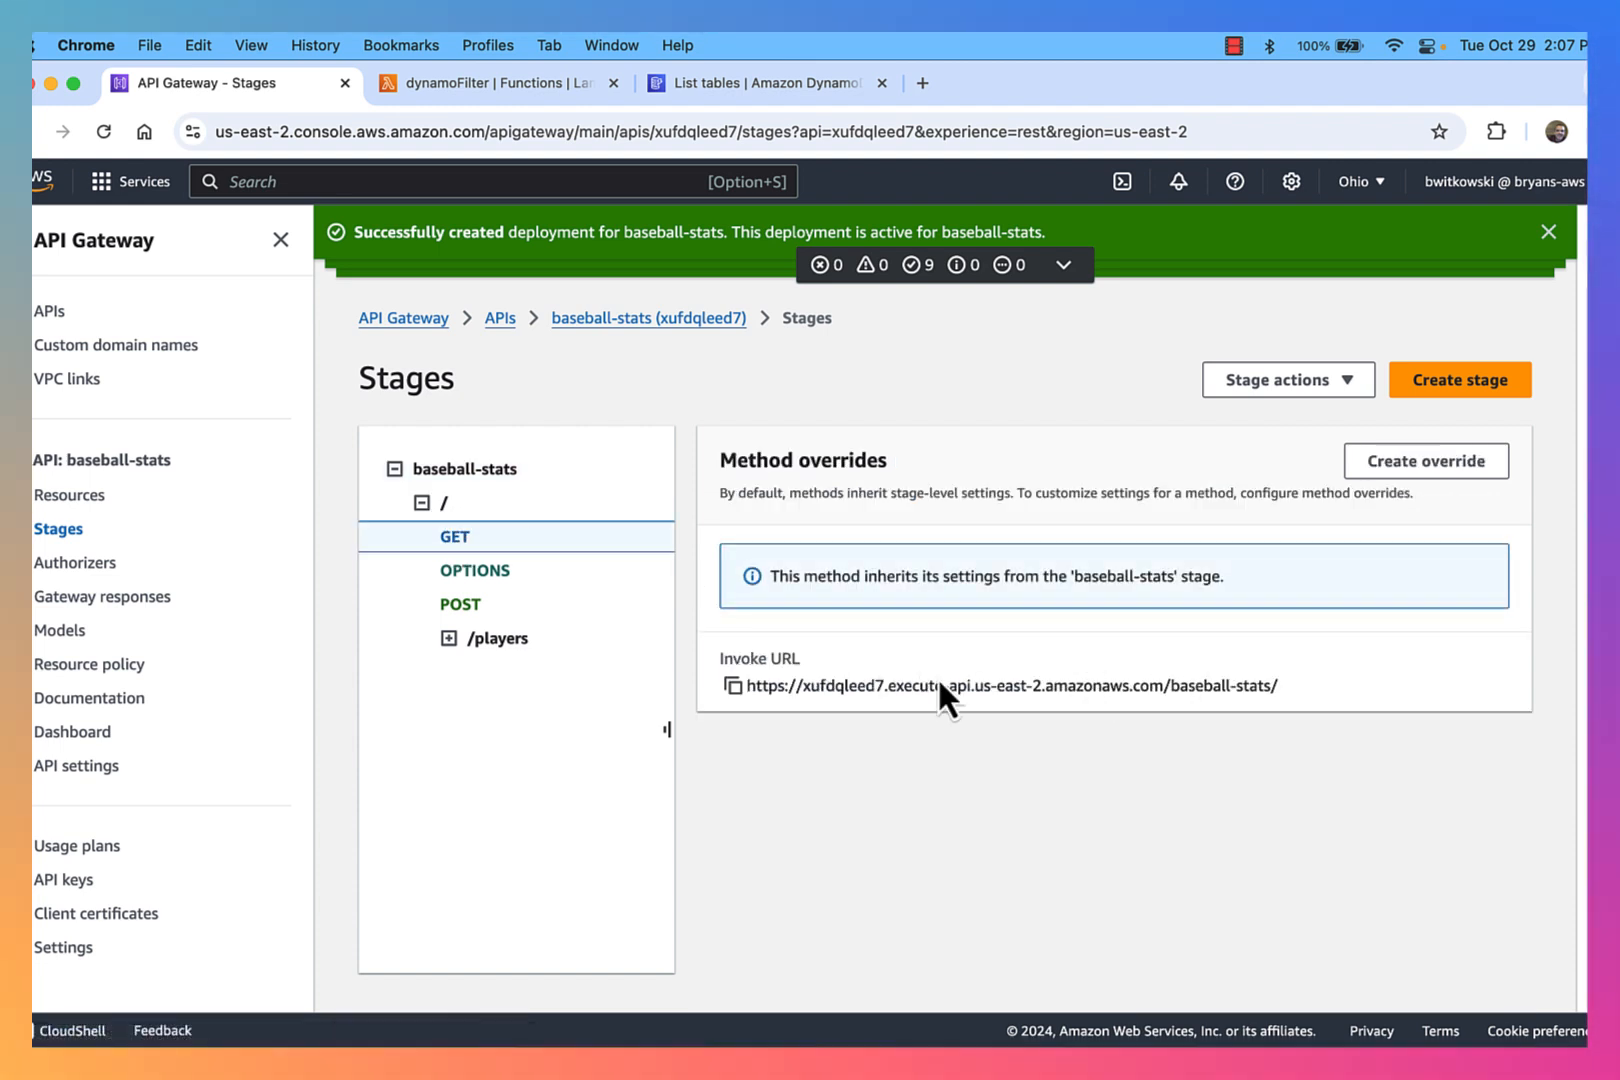
{"action": "triple_click", "coordinate": [1250, 685]}
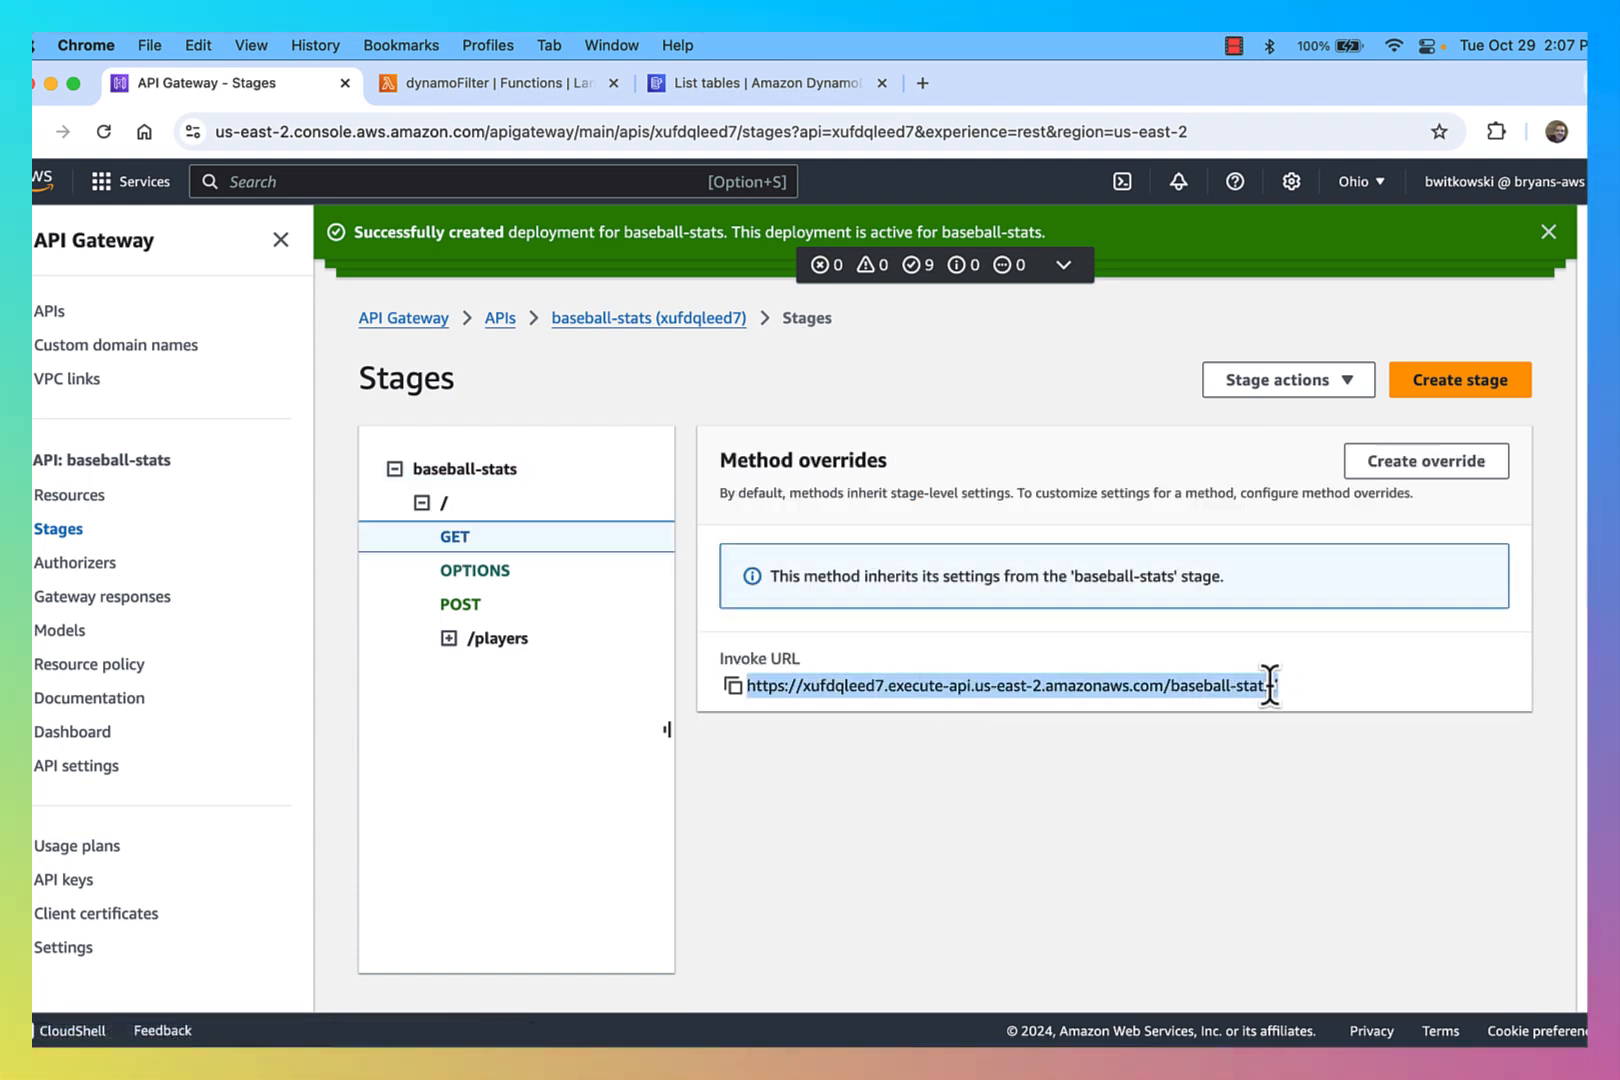
{"action": "left_click", "coordinate": [486, 672]}
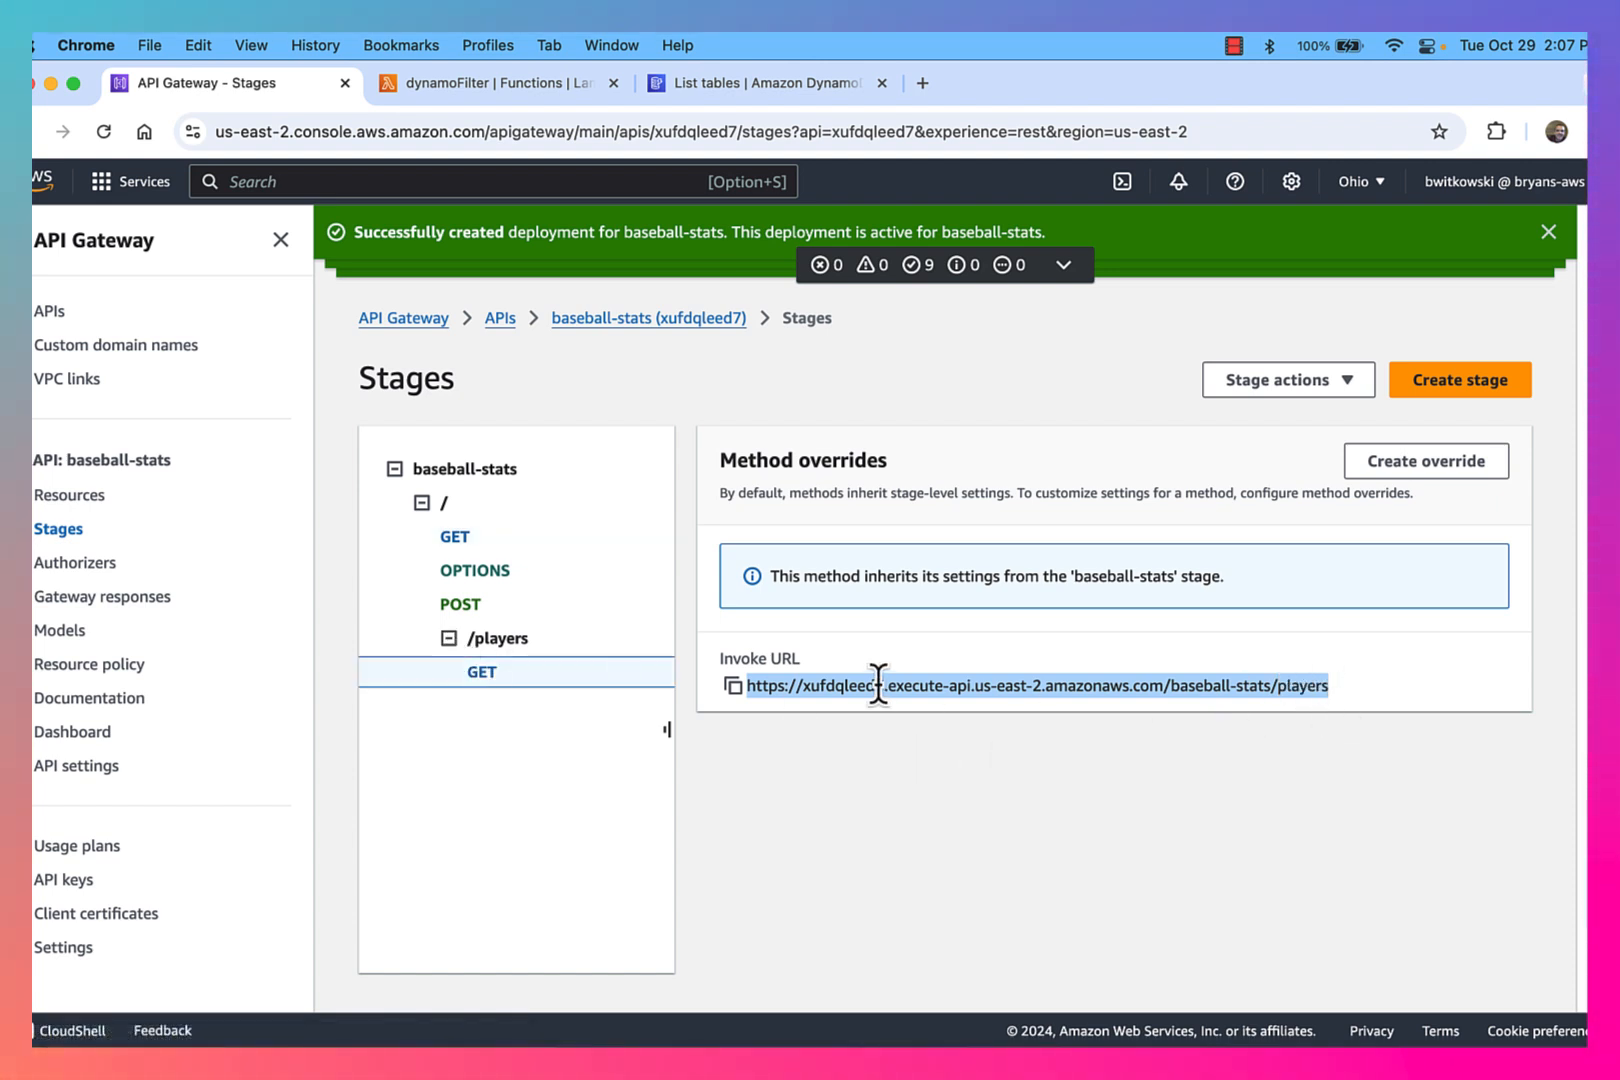
{"action": "left_click", "coordinate": [733, 686]}
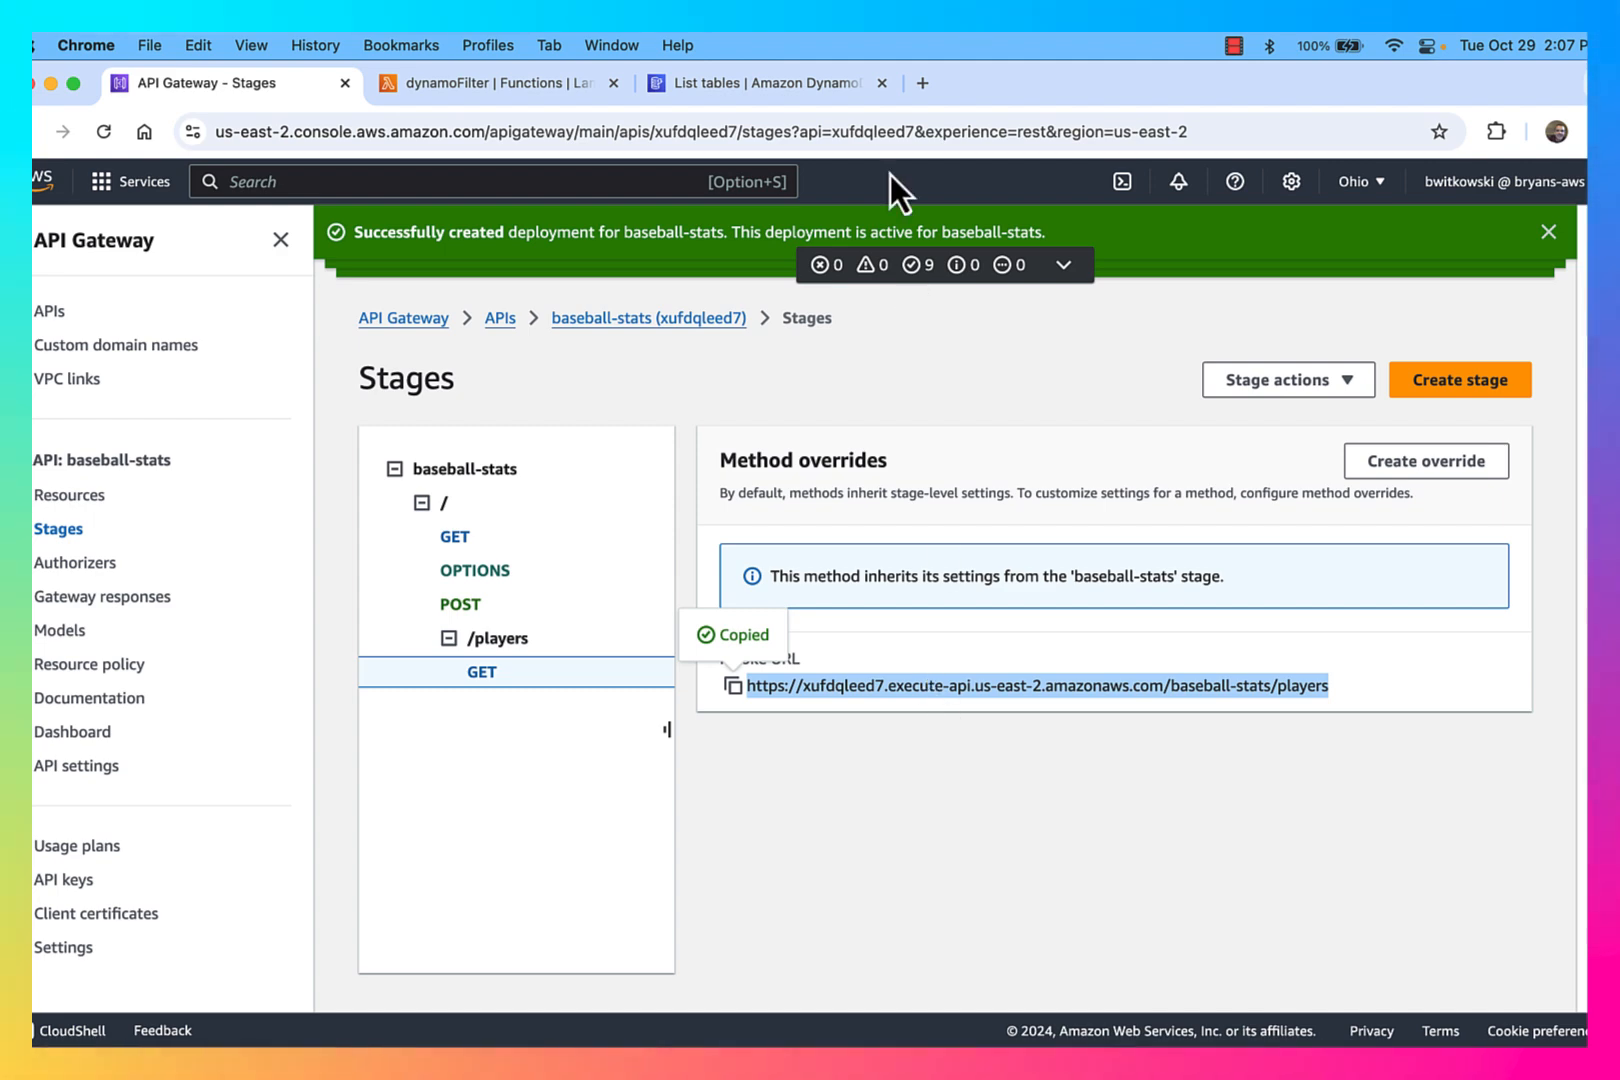
Open the copied invoke URL in a new browser tab and examine the JSON response in pretty-print format.
{"action": "left_click", "coordinate": [922, 83]}
{"action": "key", "text": "super+v"}
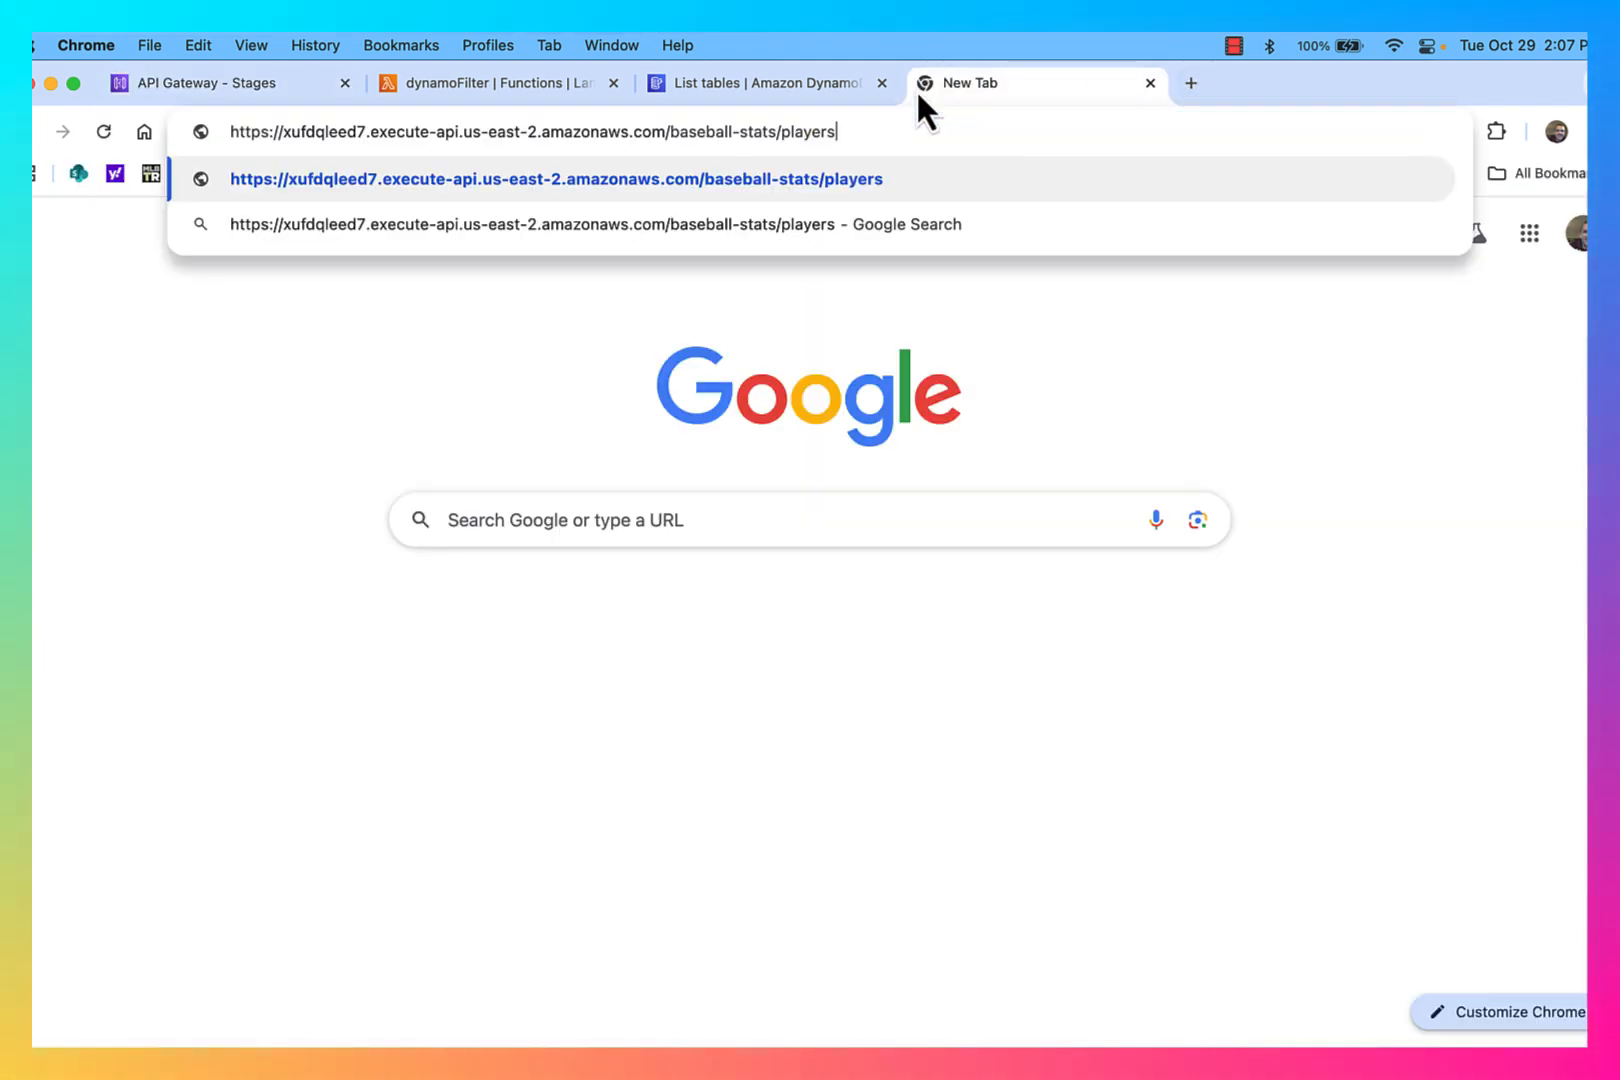
{"action": "key", "text": "Return"}
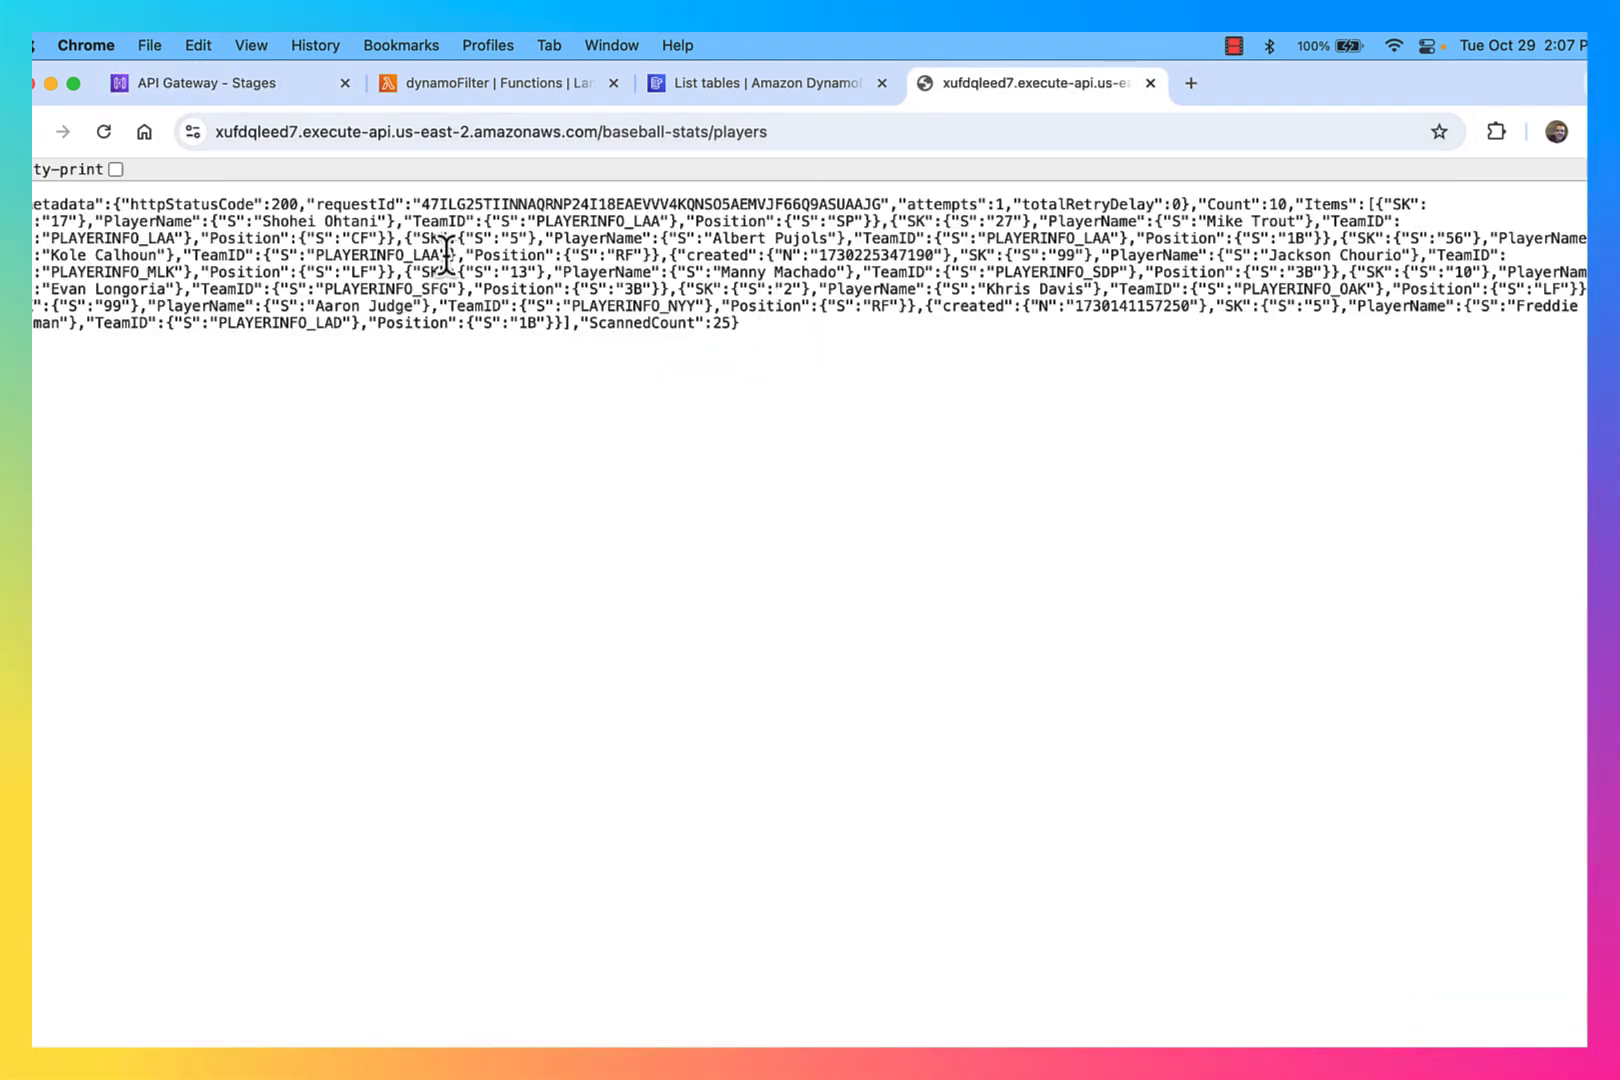
{"action": "left_click", "coordinate": [116, 169]}
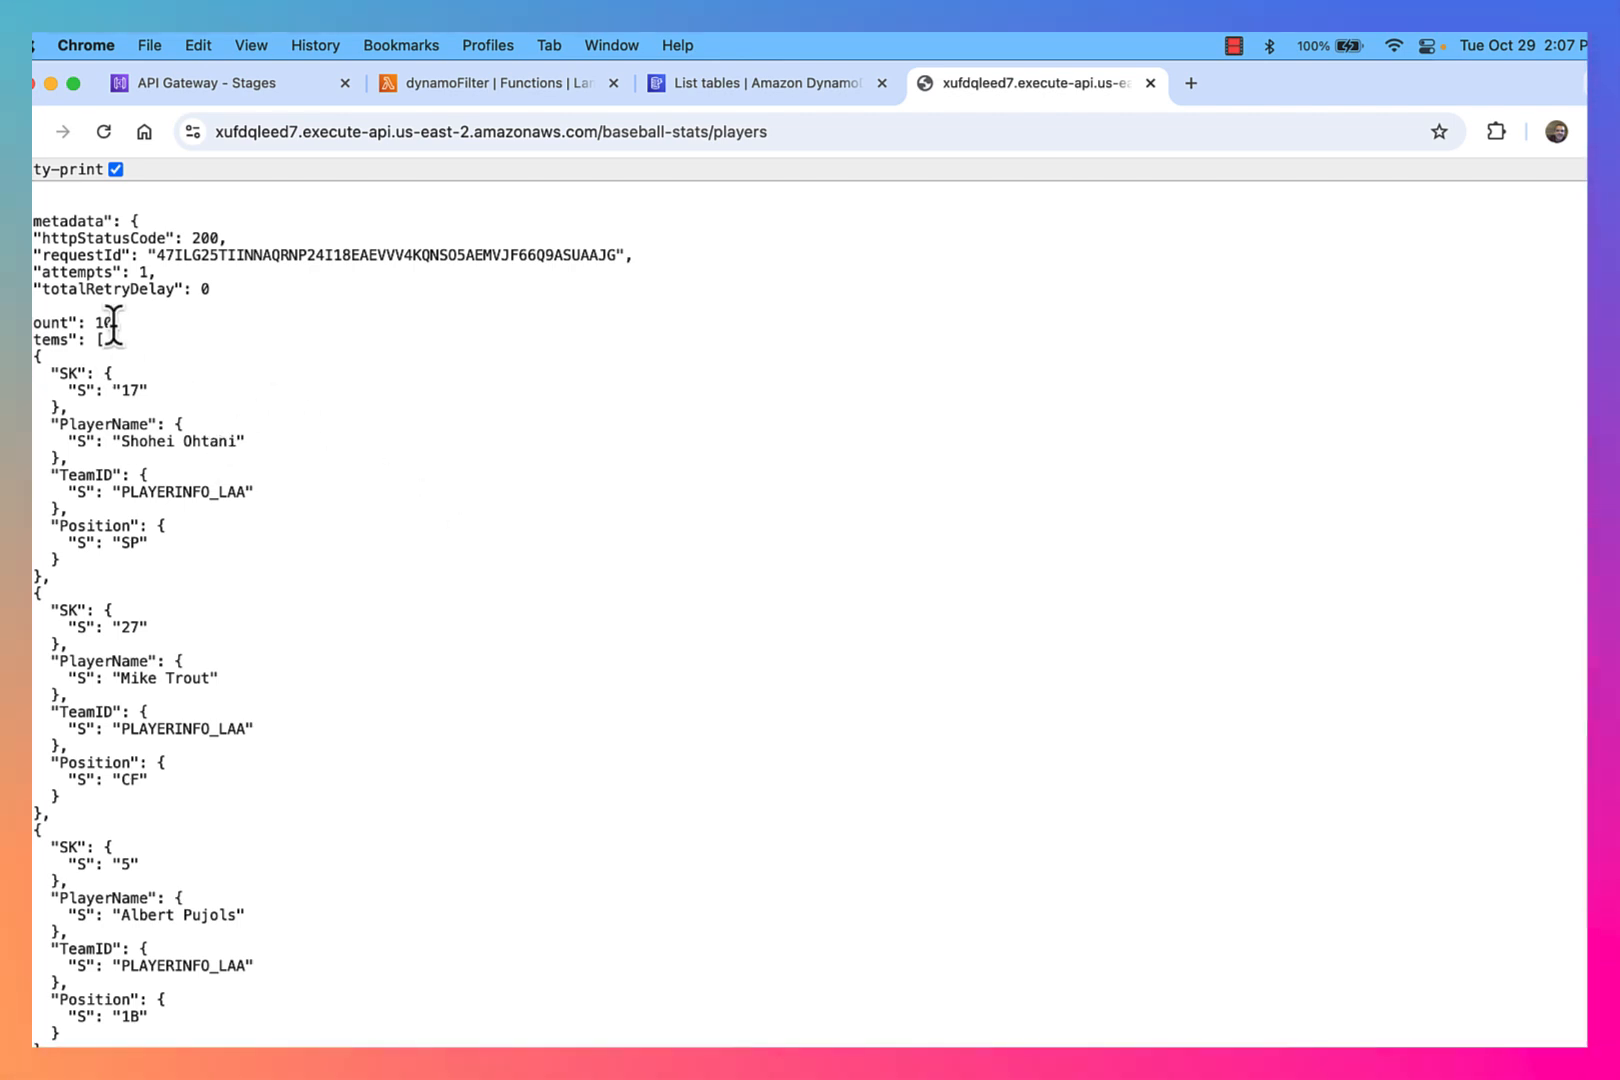
{"action": "double_click", "coordinate": [46, 322]}
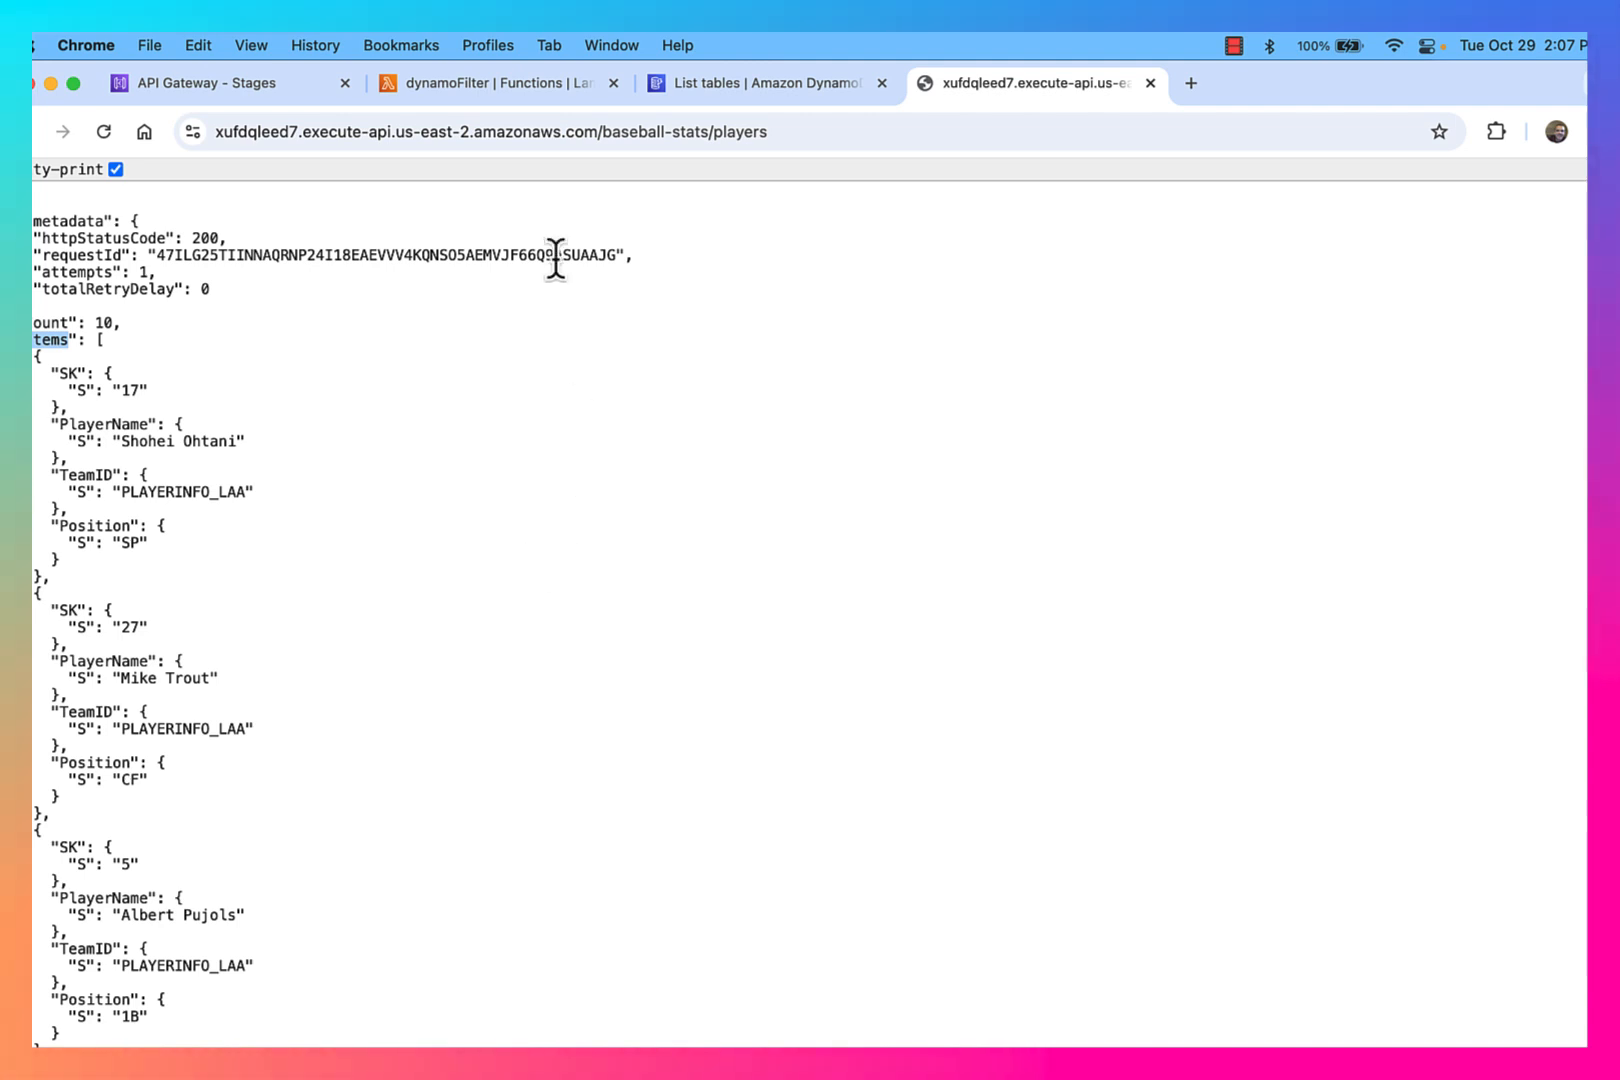
In the dynamoFilter function's index.mjs, hide the execution output and uncomment the line declaring unmarshalledItems with data.Items.map.
{"action": "left_click", "coordinate": [502, 84]}
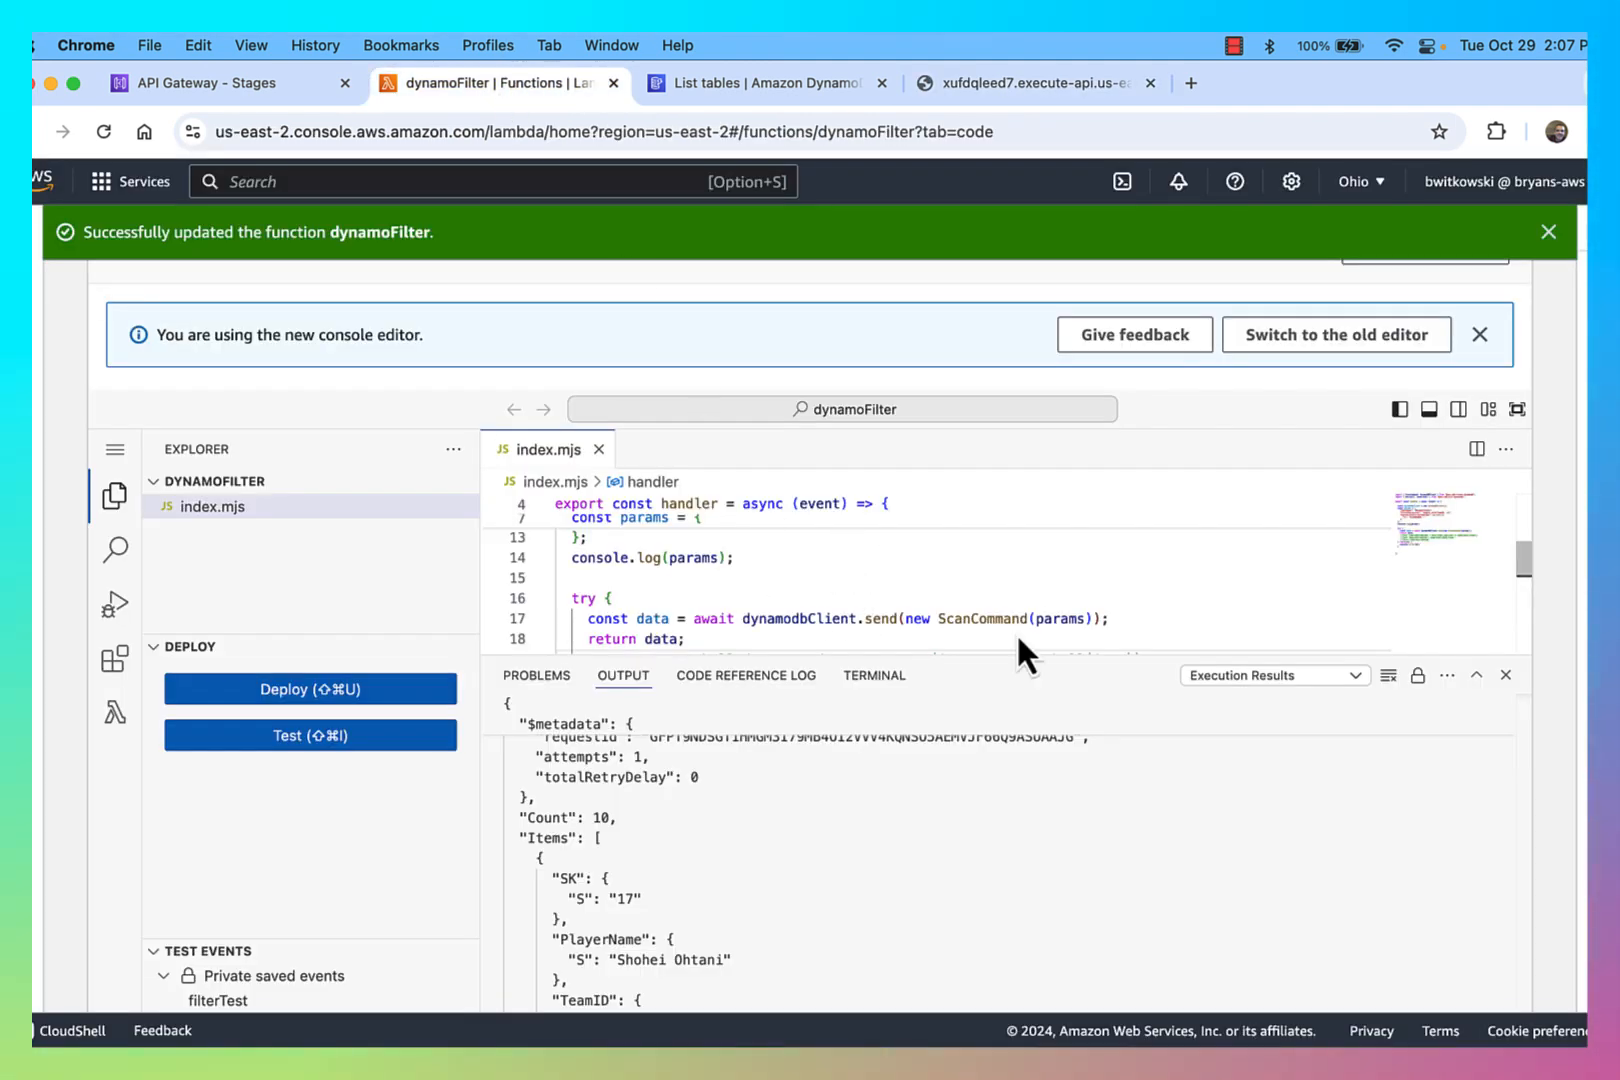
{"action": "left_click", "coordinate": [1505, 675]}
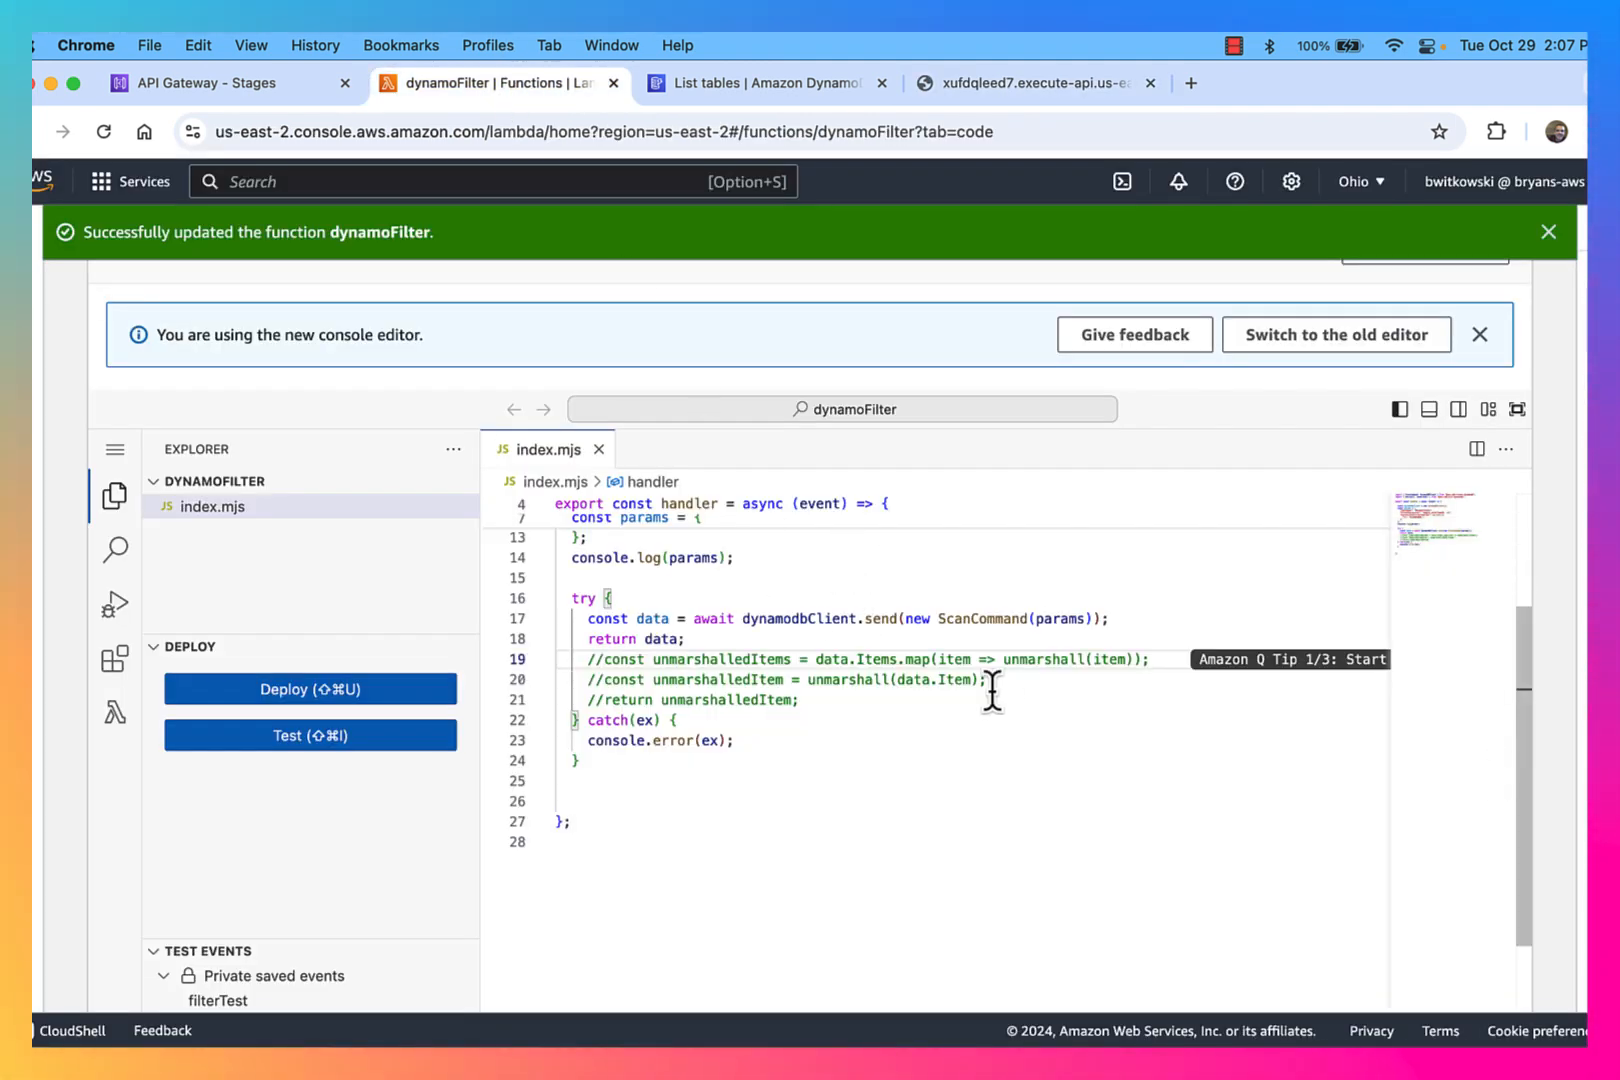
{"action": "scroll", "coordinate": [893, 706], "scroll_direction": "up", "scroll_amount": 3}
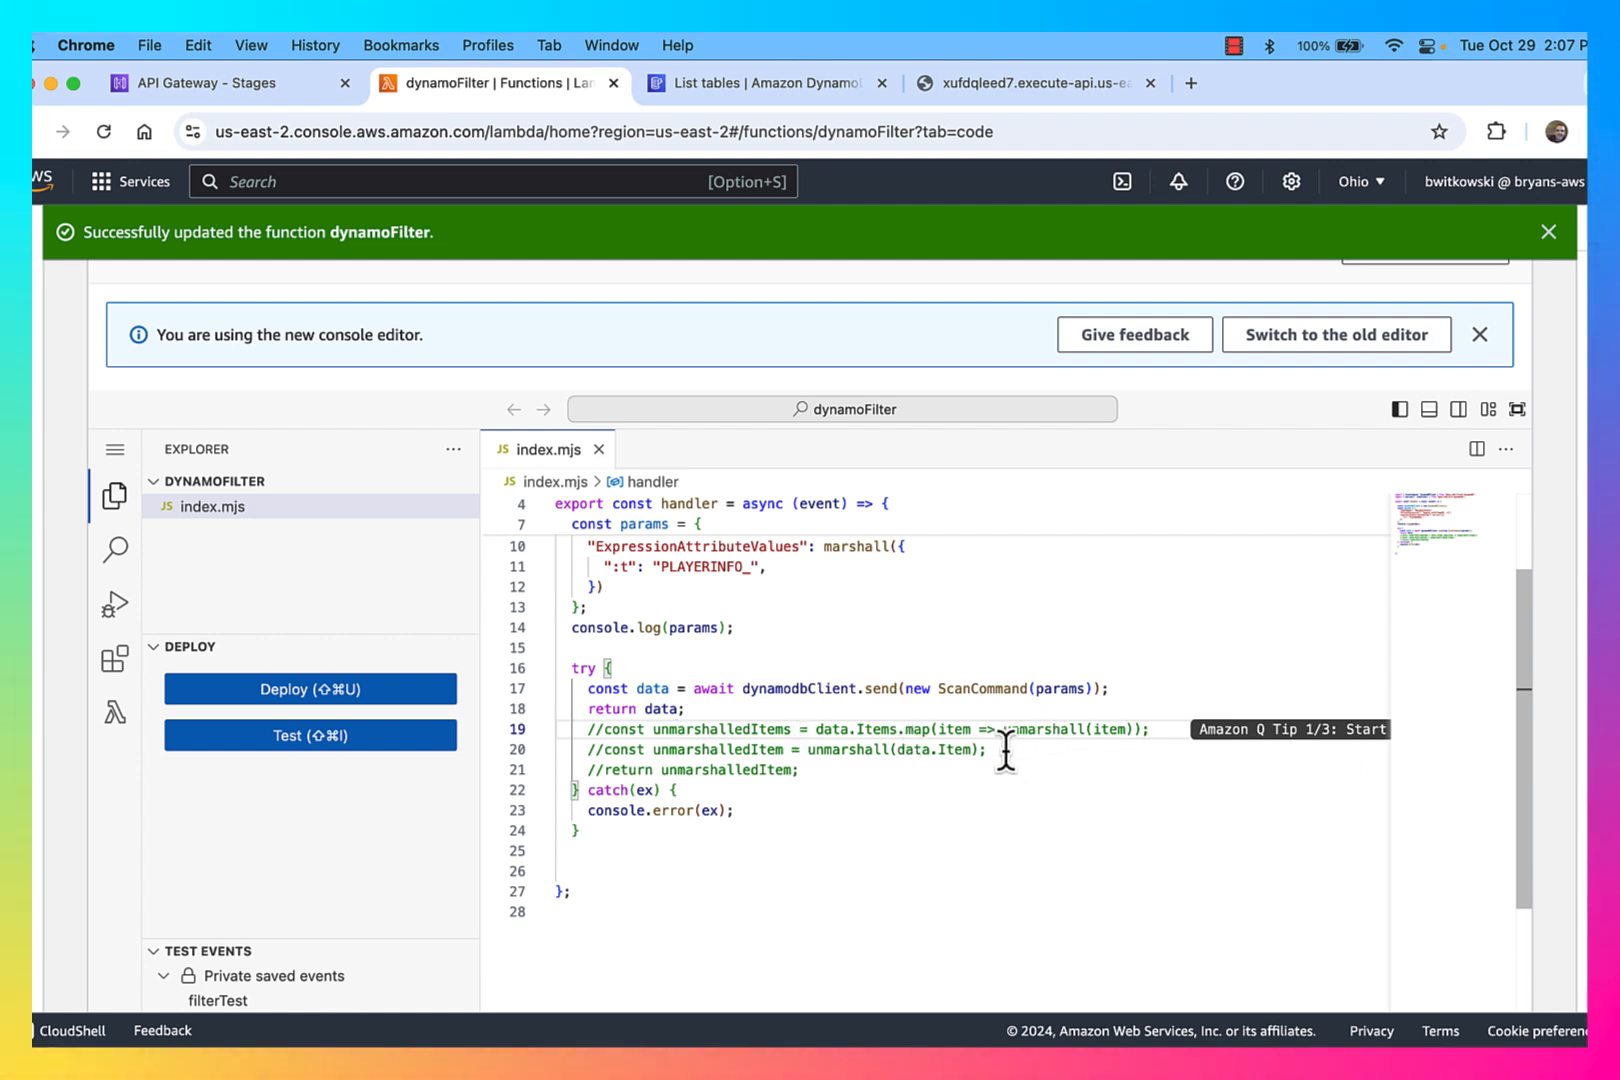
{"action": "key", "text": "shift+Right"}
{"action": "key", "text": "shift+Right"}
{"action": "key", "text": "BackSpace"}
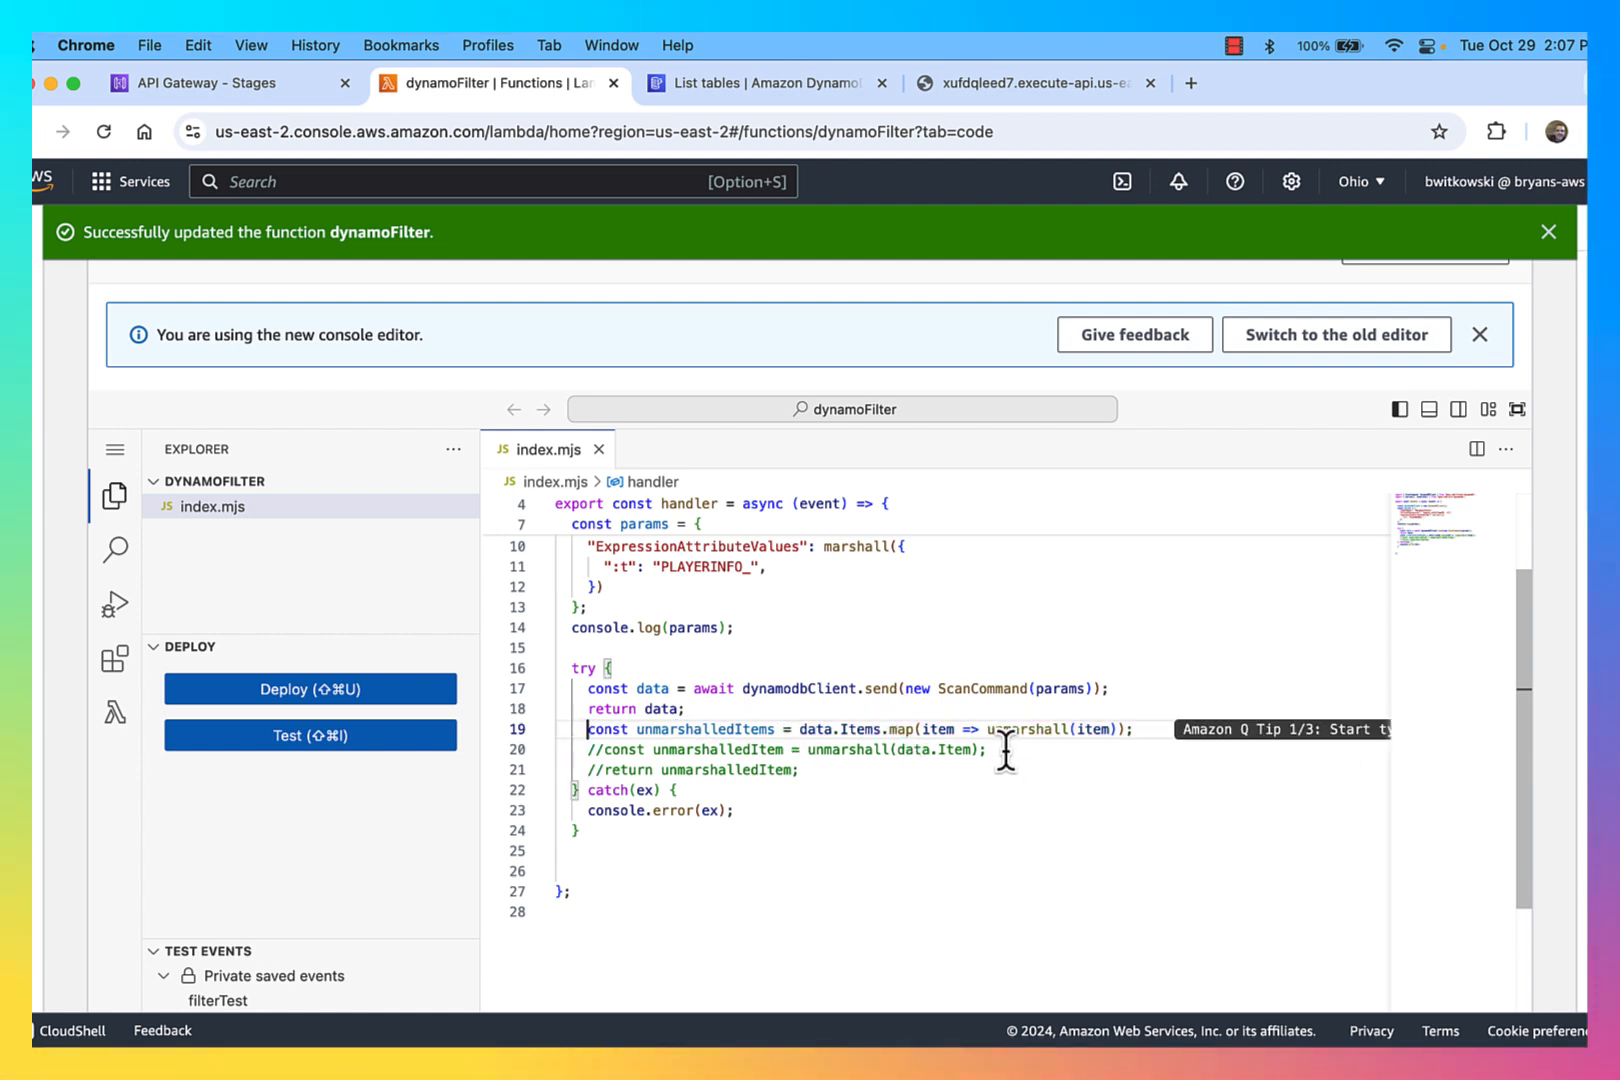
{"action": "key", "text": "Down"}
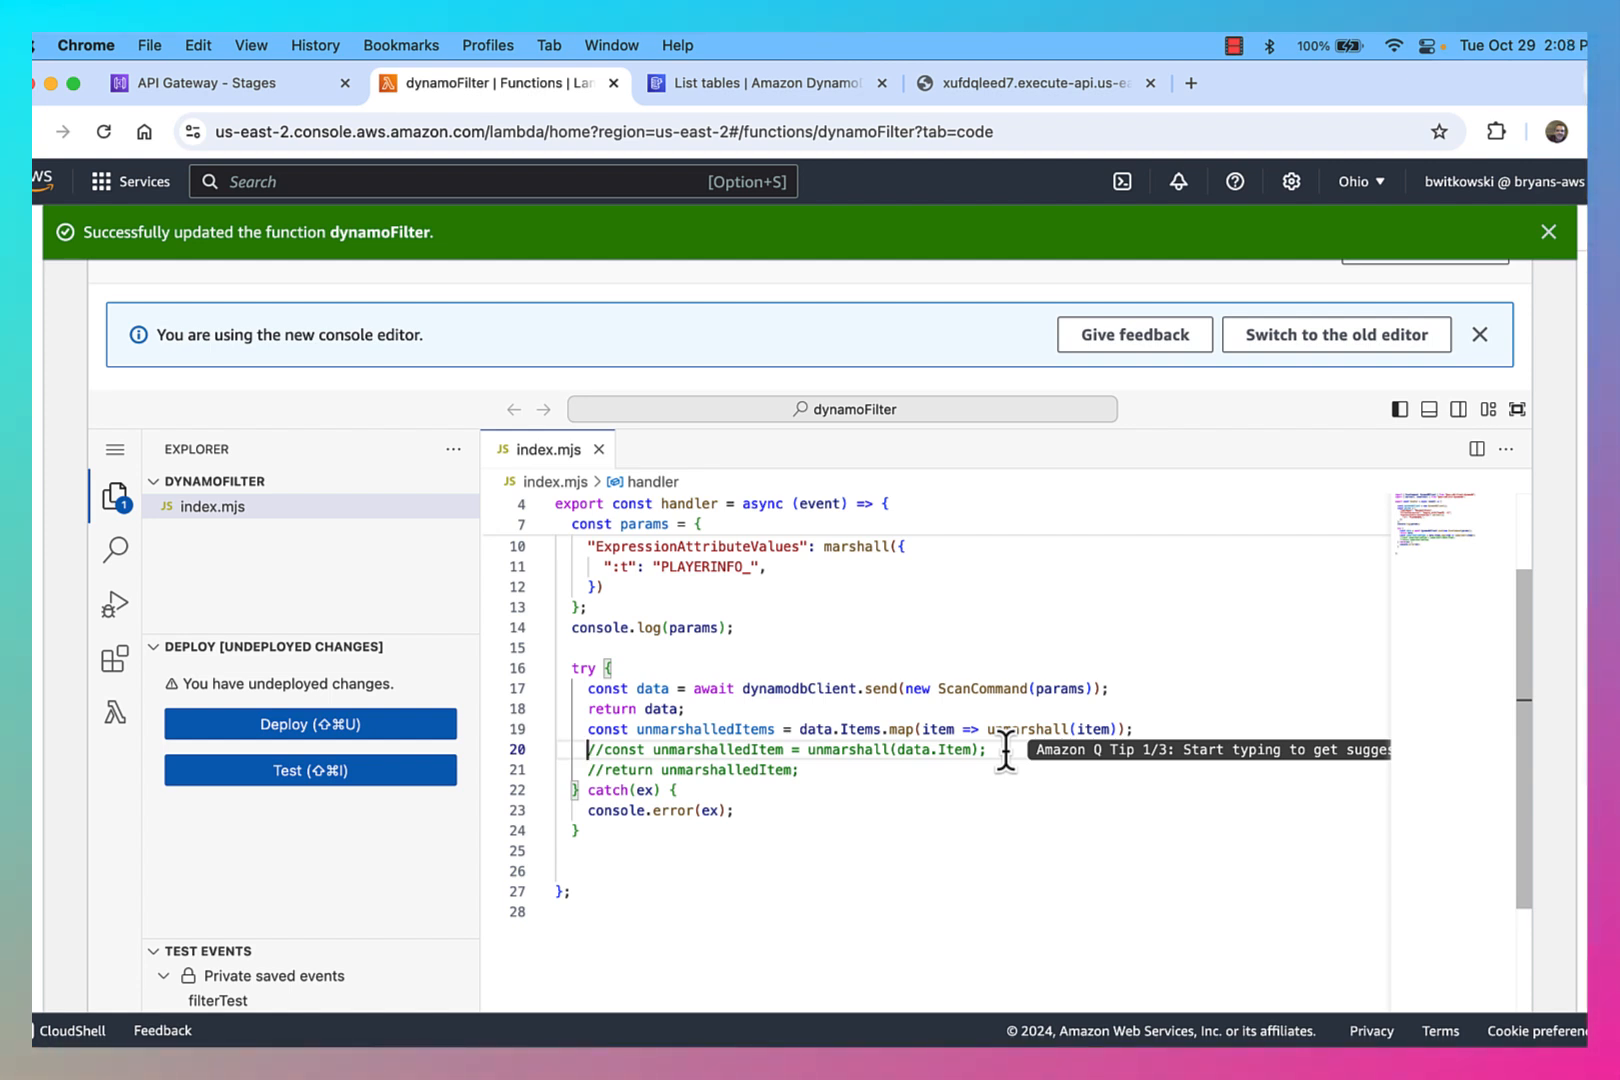
Copy the line declaring unmarshalledItems with data.Items.map and insert it directly above the return data statement in the try block.
{"action": "key", "text": "Up"}
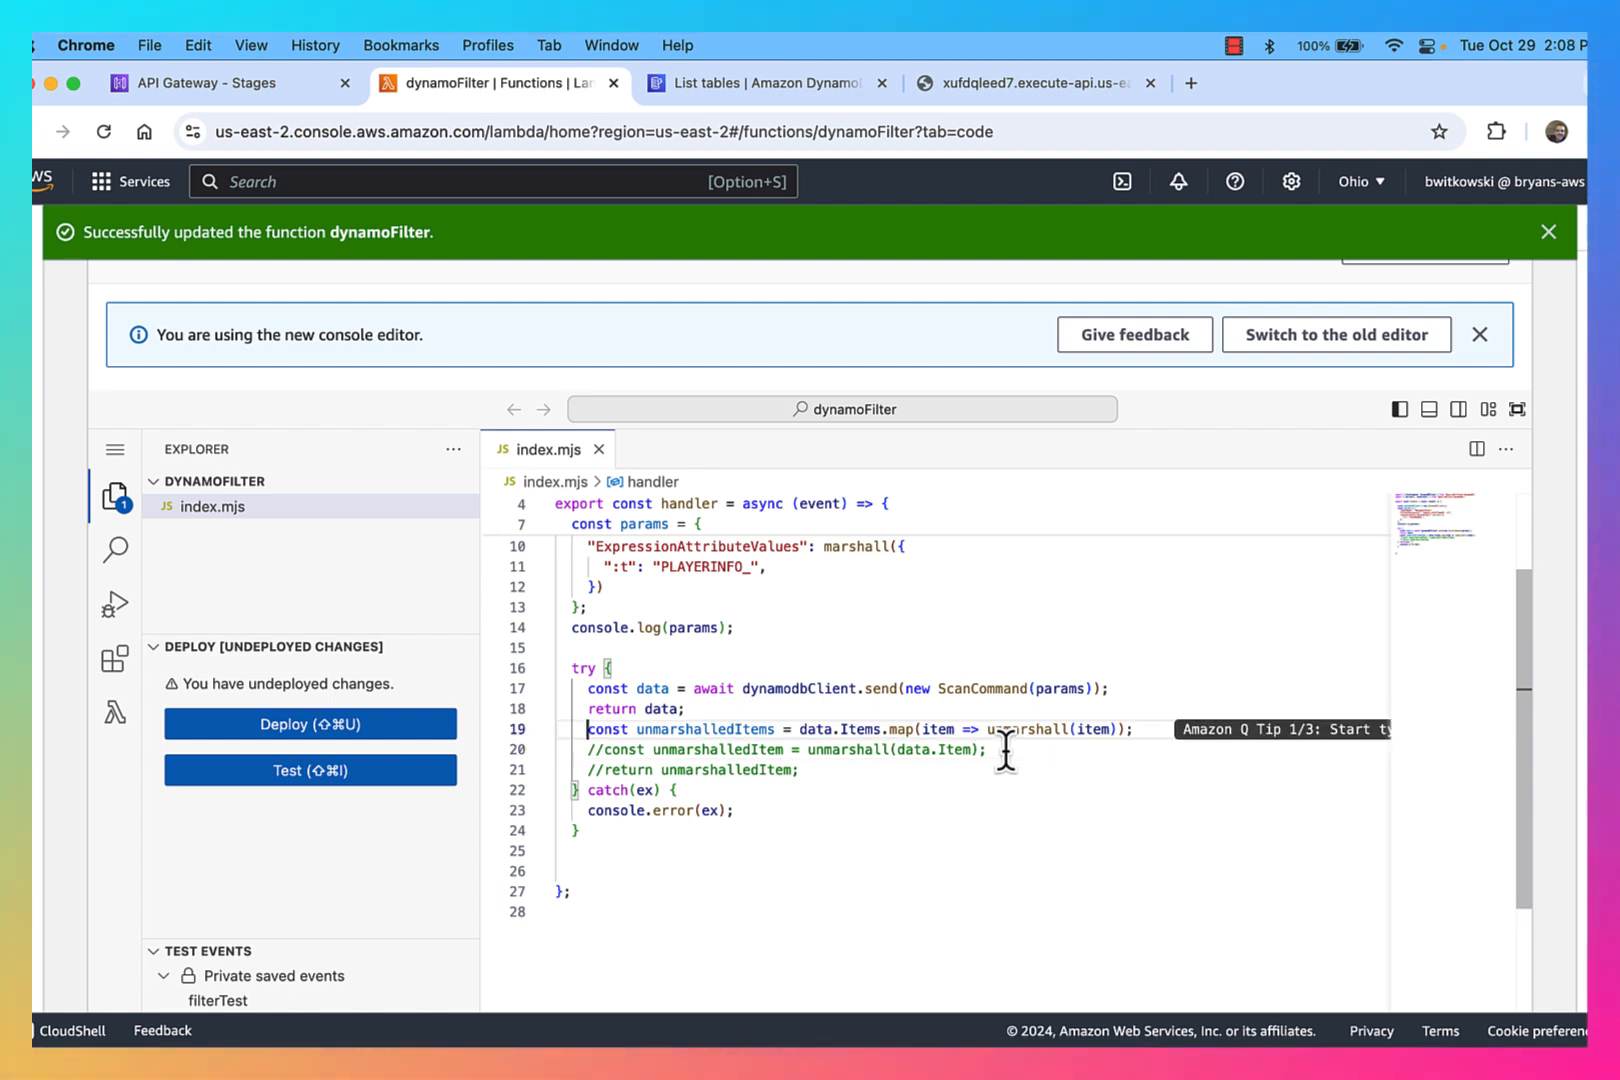
{"action": "key", "text": "shift+End"}
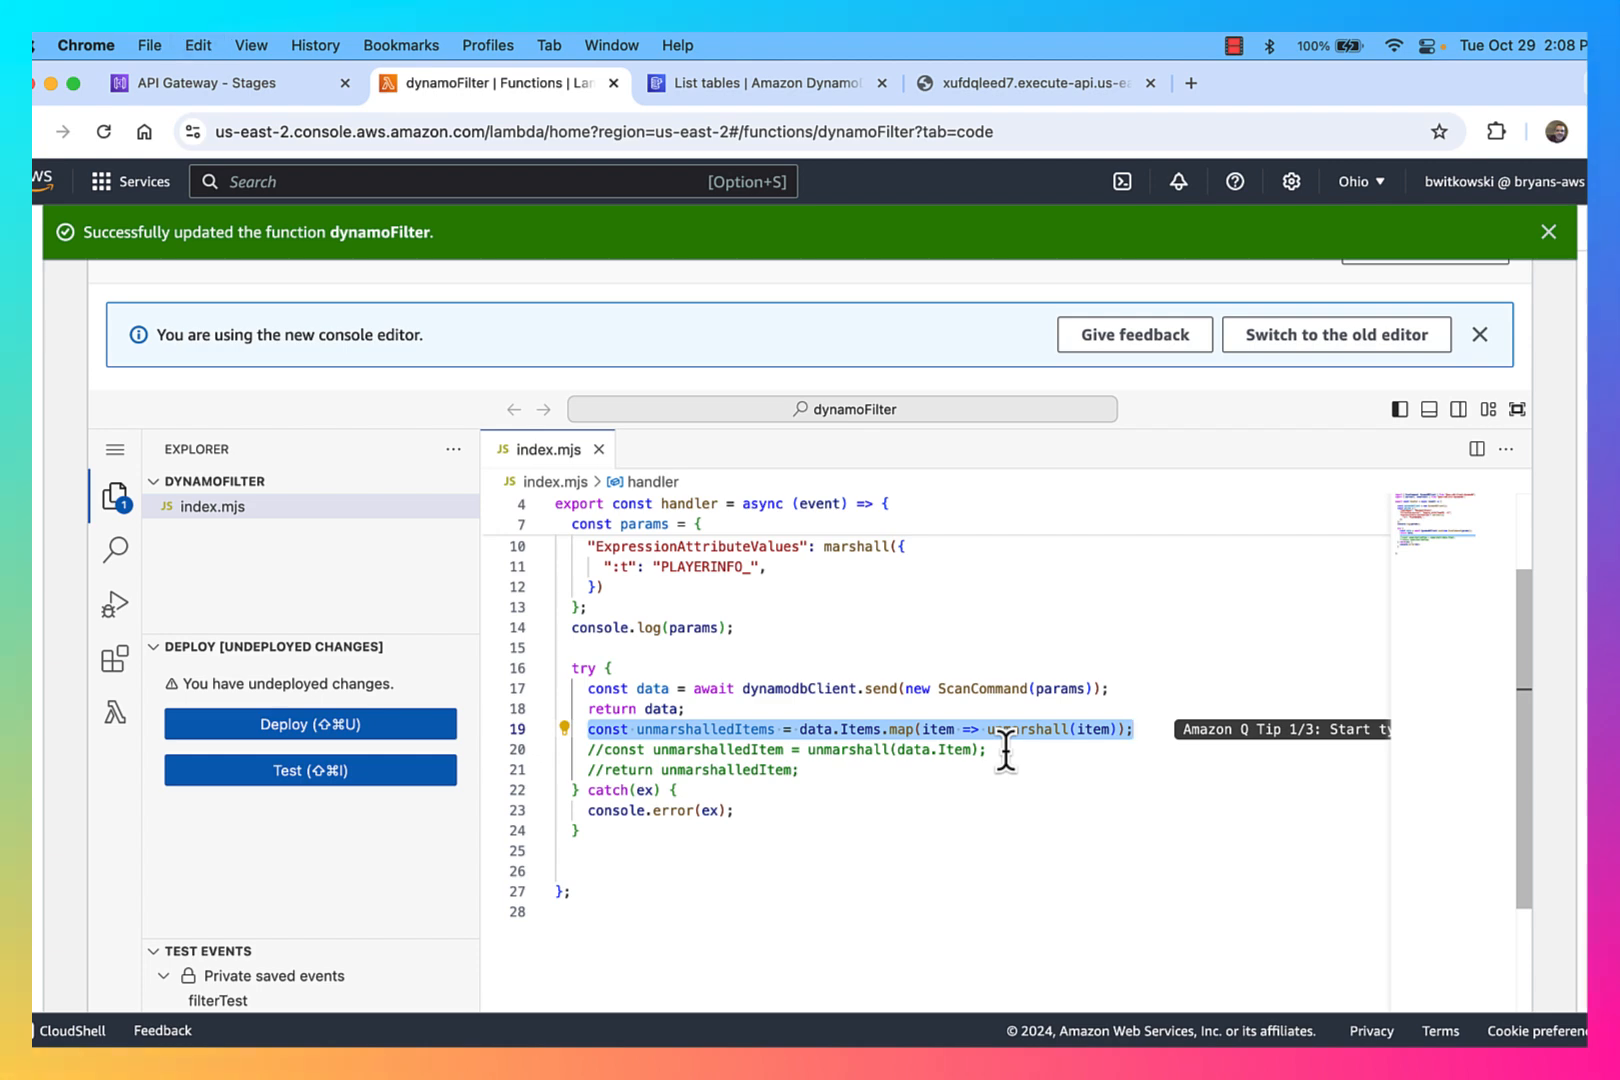
{"action": "key", "text": "Up"}
{"action": "key", "text": "Up"}
{"action": "key", "text": "Return"}
{"action": "key", "text": "super+v"}
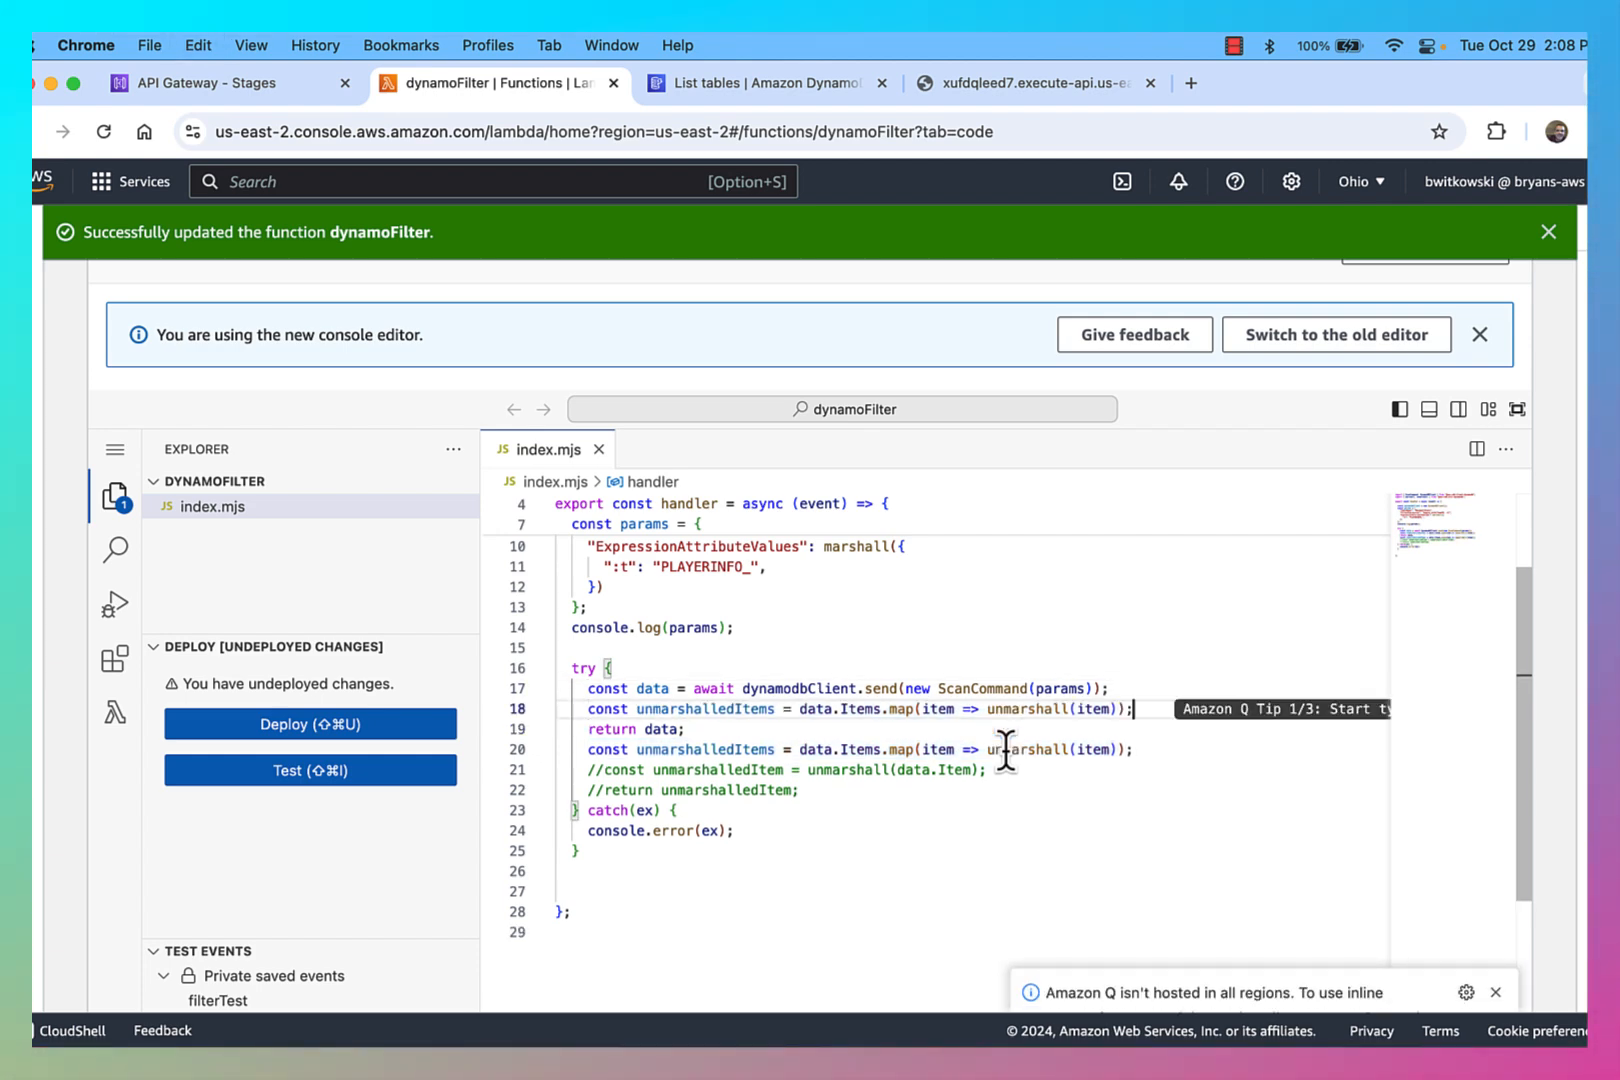
Change the return statement below the new declaration to return unmarshalledItems instead of data.
{"action": "key", "text": "Down"}
{"action": "key", "text": "Left"}
{"action": "key", "text": "alt+shift+Left"}
{"action": "key", "text": "BackSpace"}
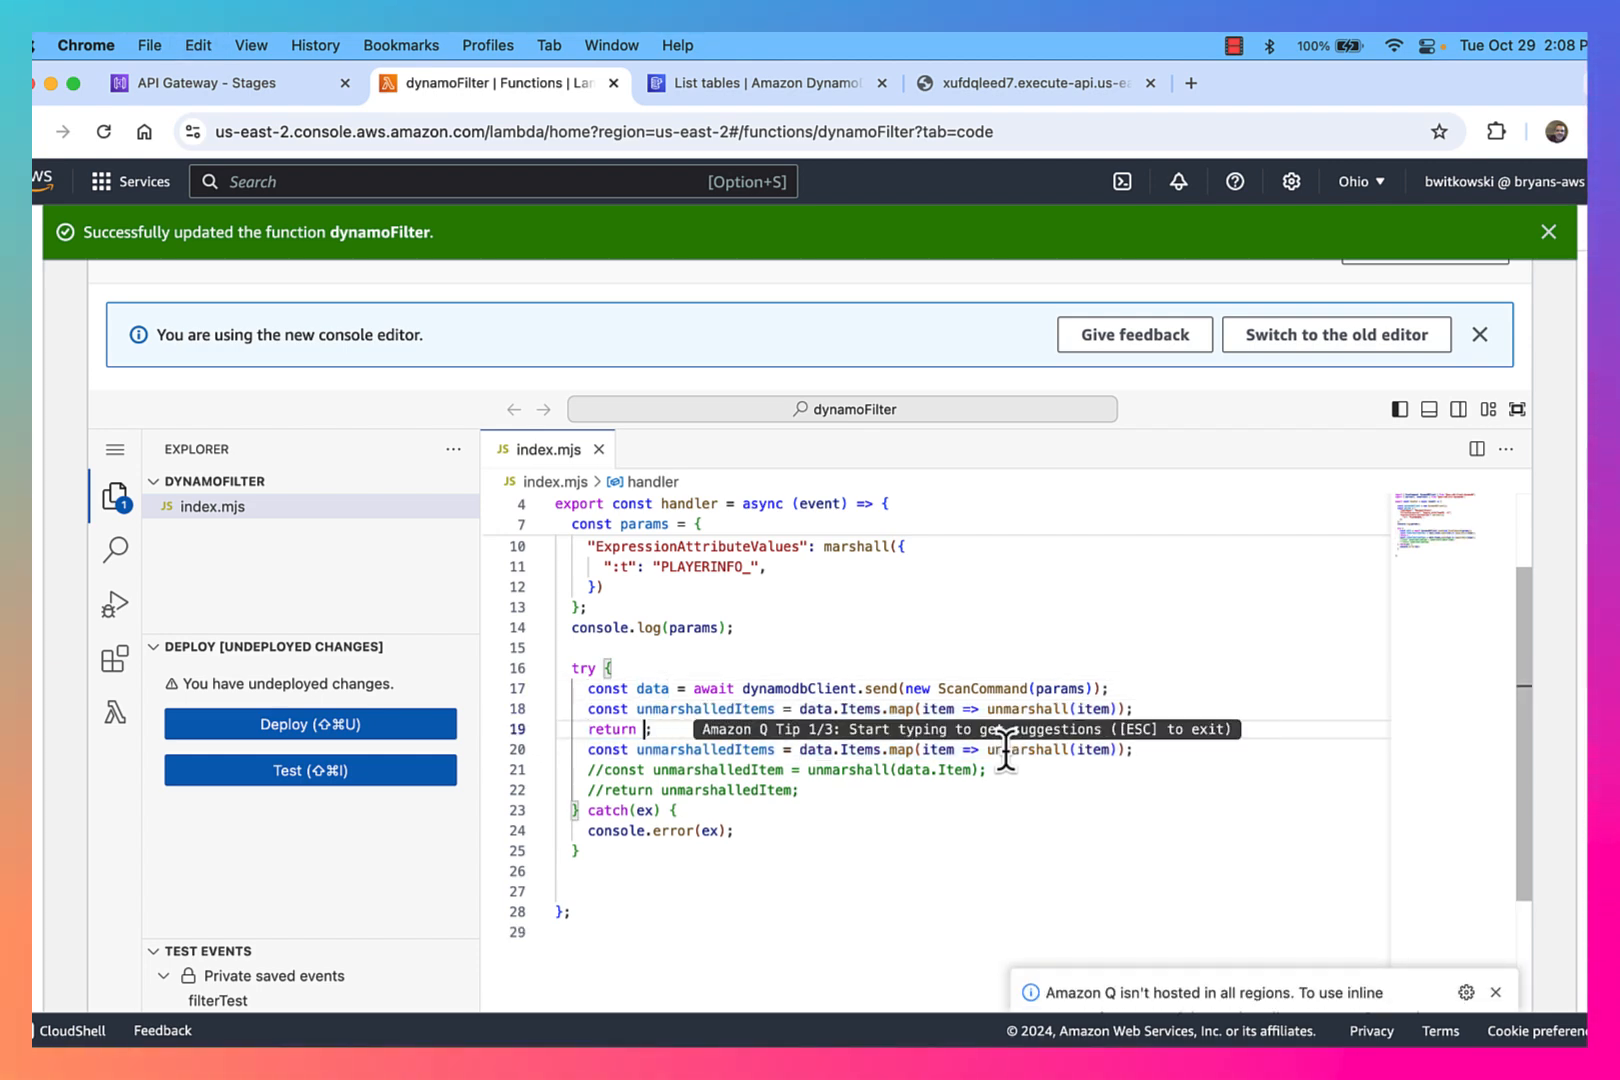
{"action": "type", "text": "unm"}
{"action": "key", "text": "Down"}
{"action": "key", "text": "Return"}
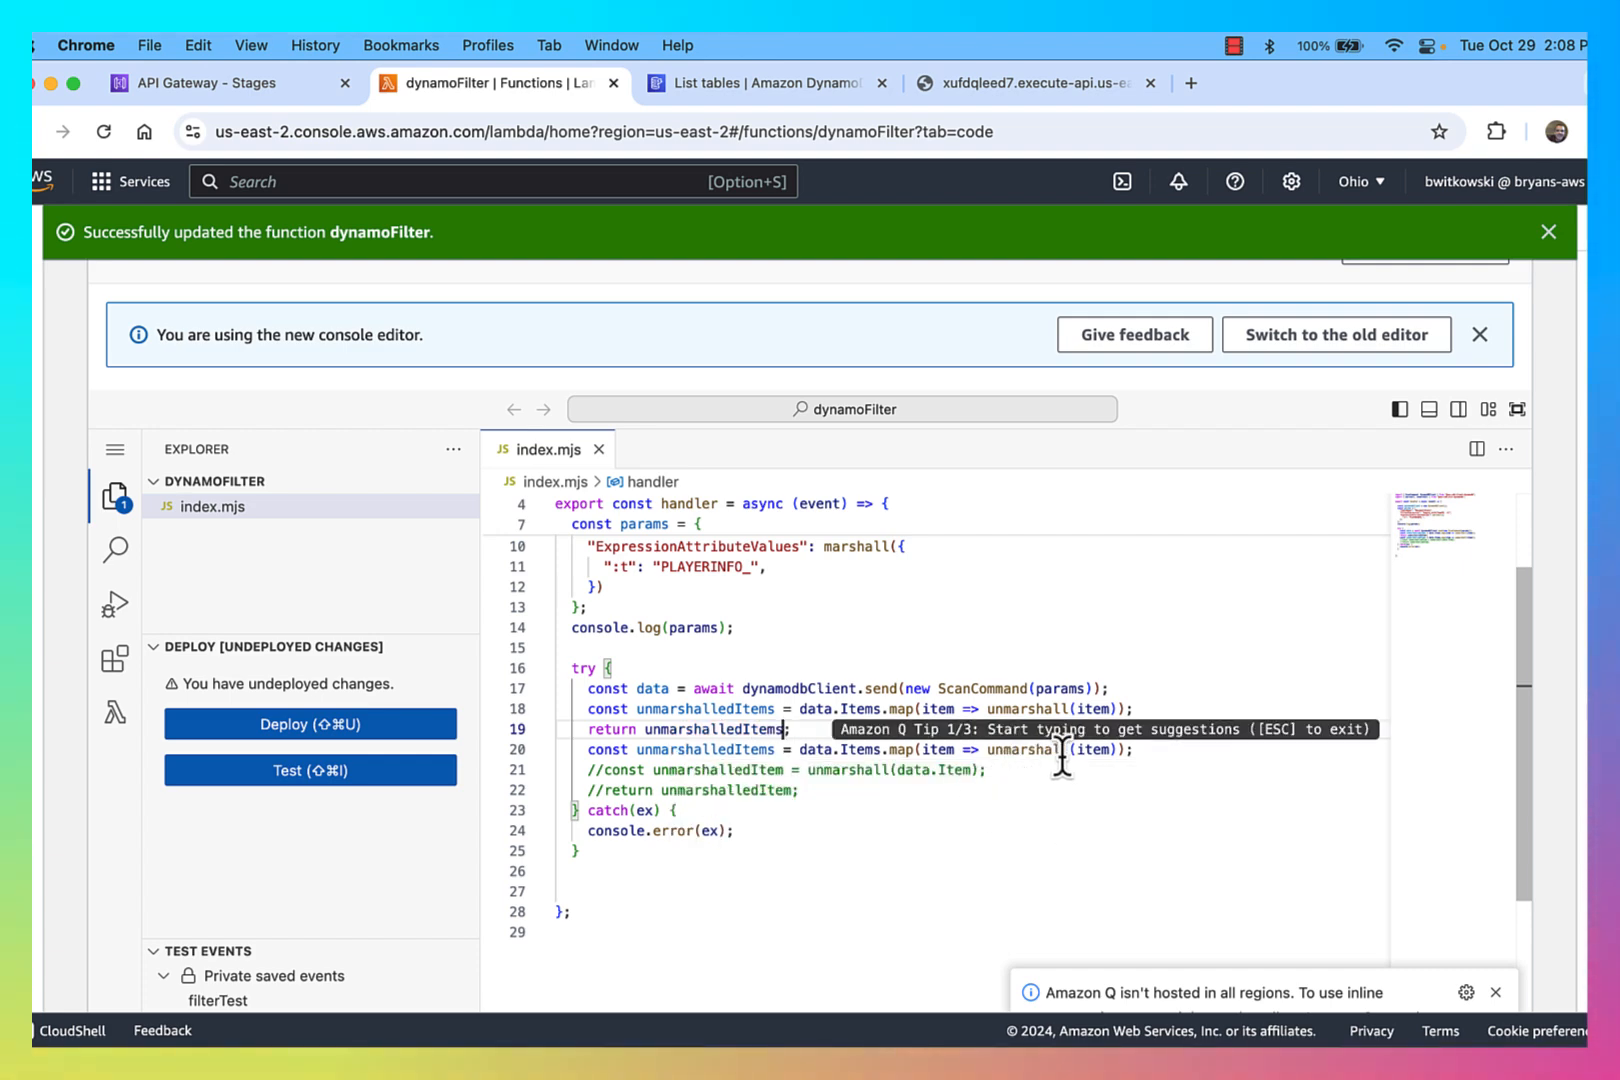
Delete the duplicate unmarshalledItems declaration and the commented-out unmarshalledItem lines below the return, and deploy the function.
{"action": "left_click", "coordinate": [1140, 751]}
{"action": "key", "text": "super+shift+Left"}
{"action": "key", "text": "BackSpace"}
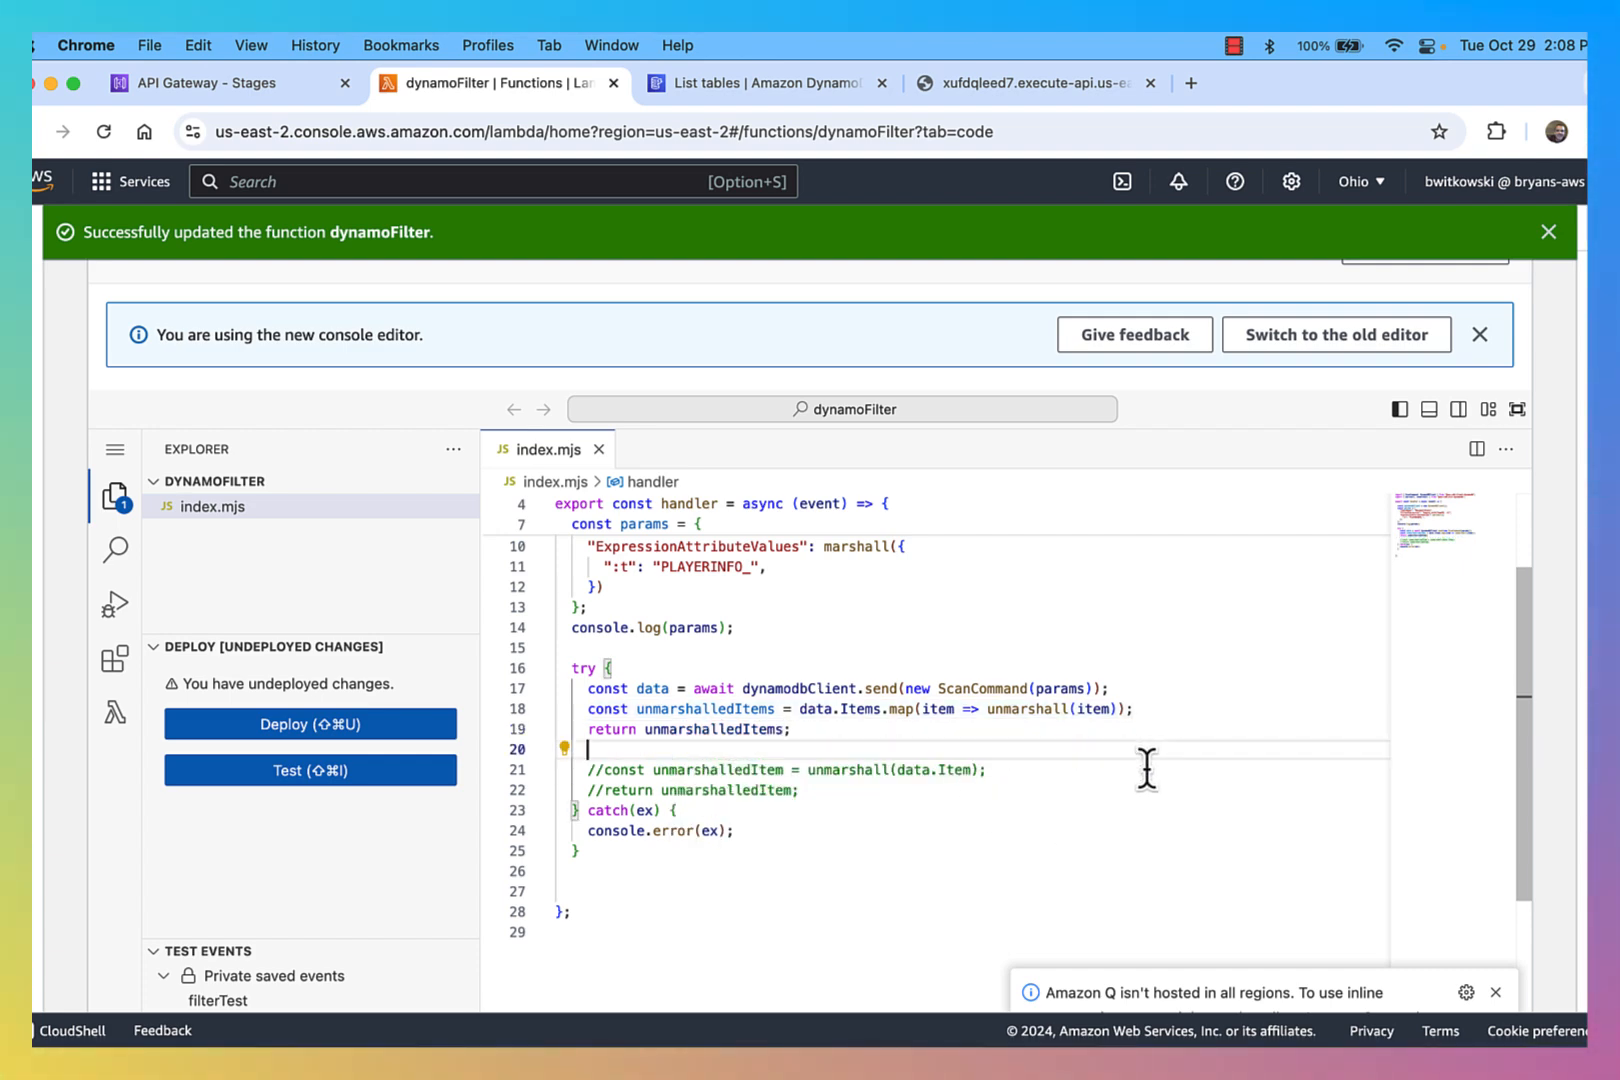
{"action": "left_click", "coordinate": [1038, 795]}
{"action": "key", "text": "shift+Up"}
{"action": "key", "text": "shift+Up"}
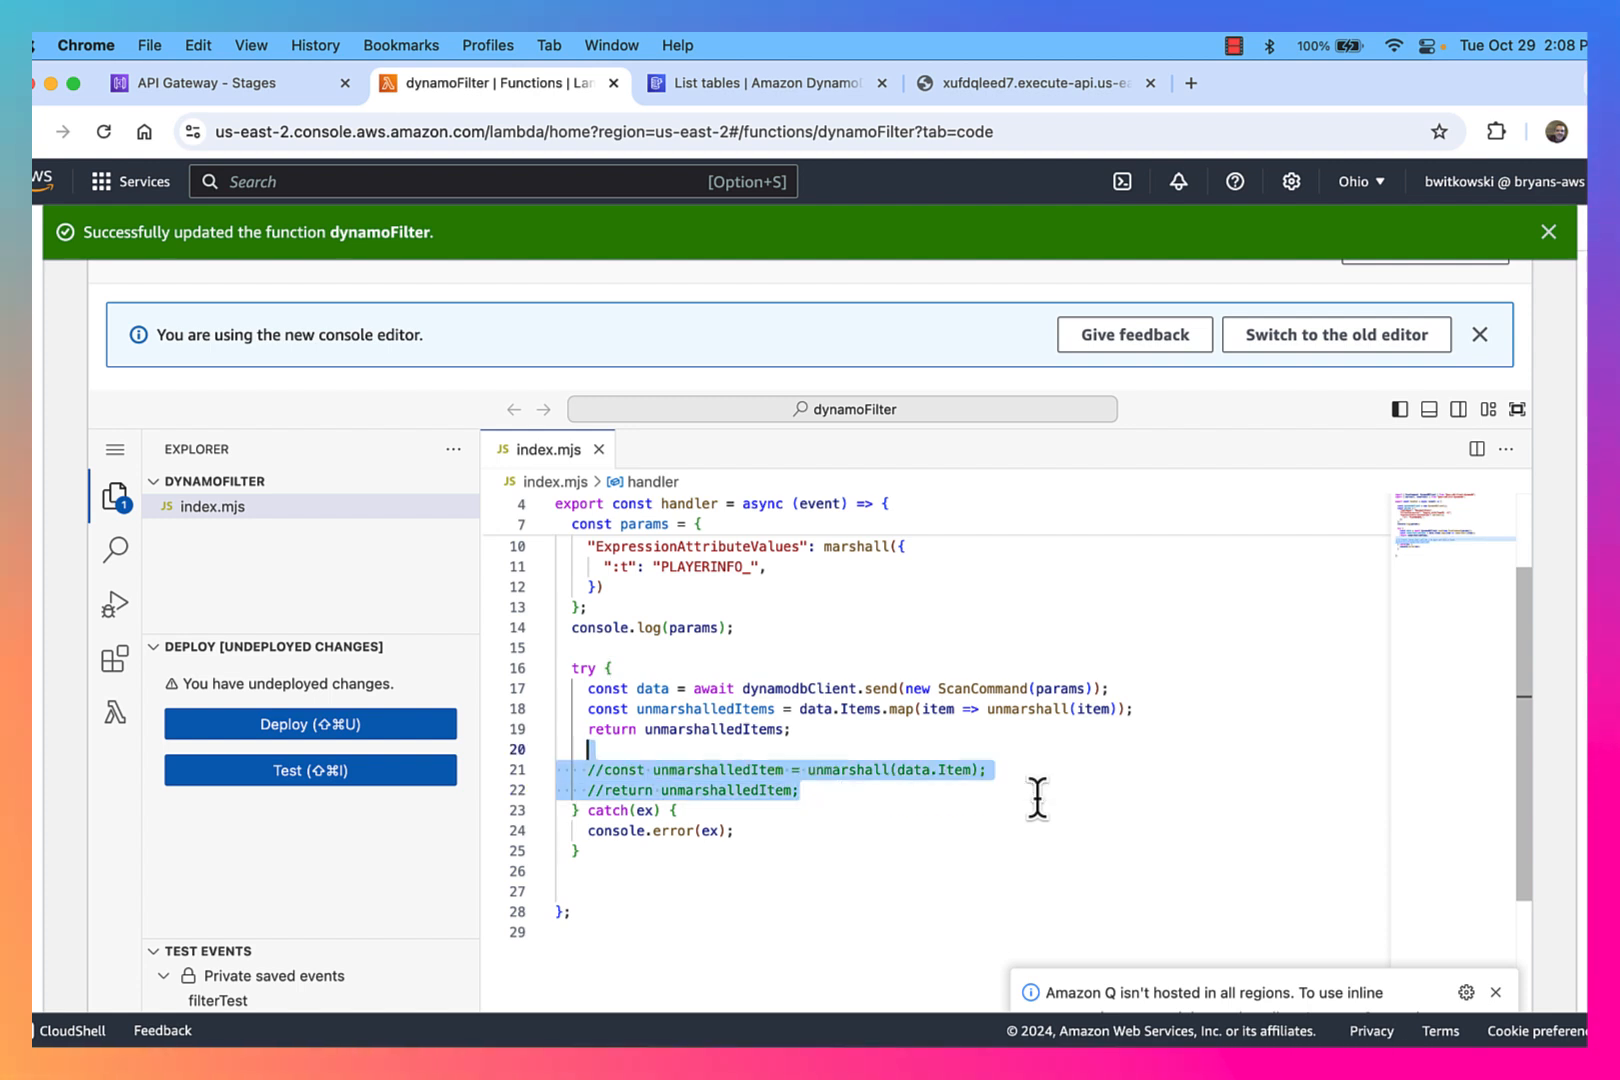
{"action": "key", "text": "BackSpace"}
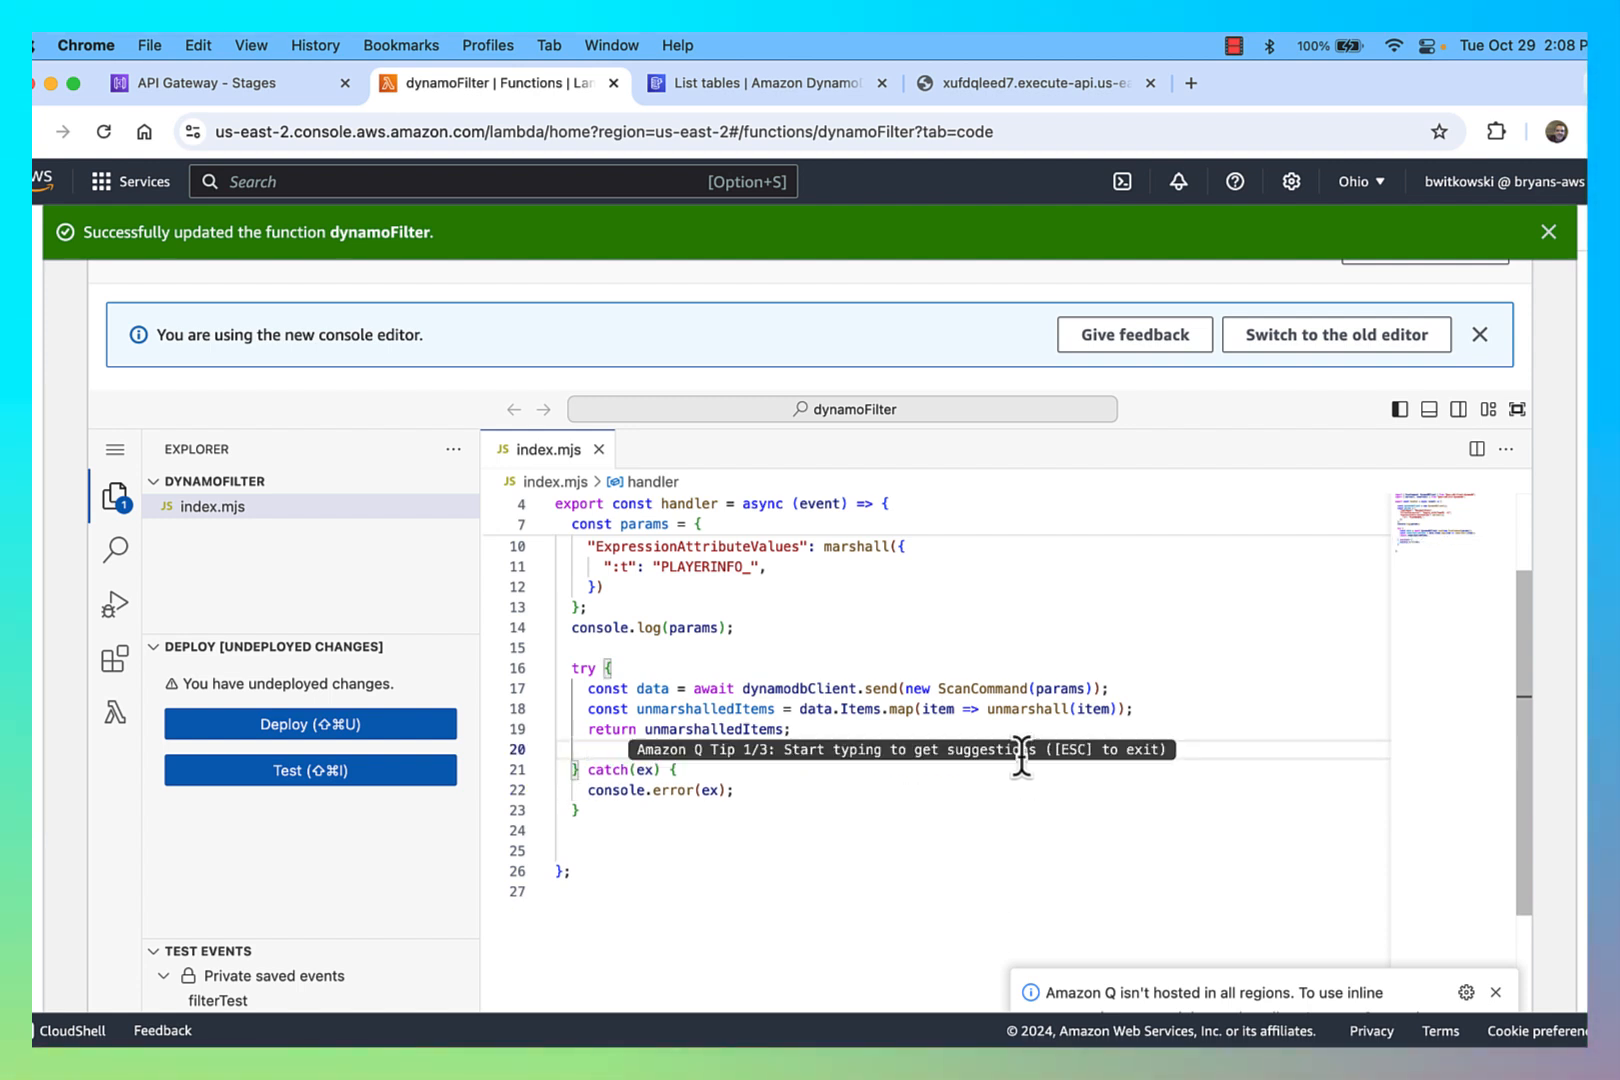
{"action": "left_click", "coordinate": [352, 728]}
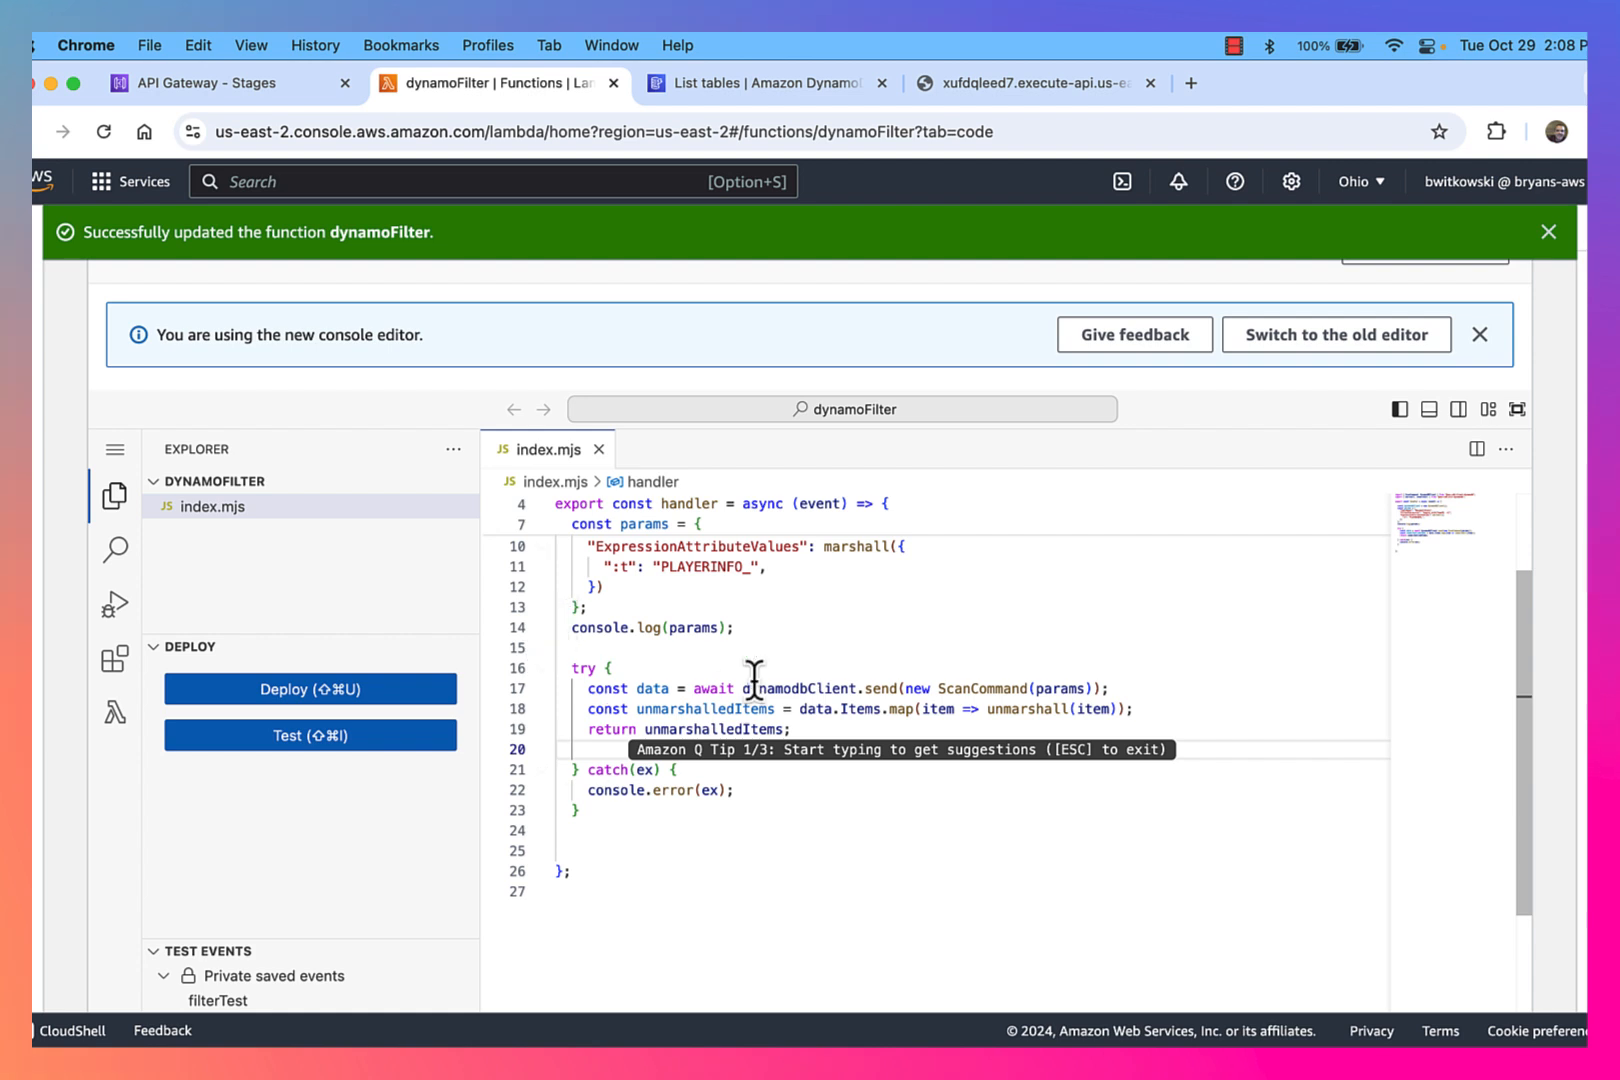
Reload the baseball-stats/players response in the browser and examine the returned items in pretty-print format.
{"action": "left_click", "coordinate": [1012, 68]}
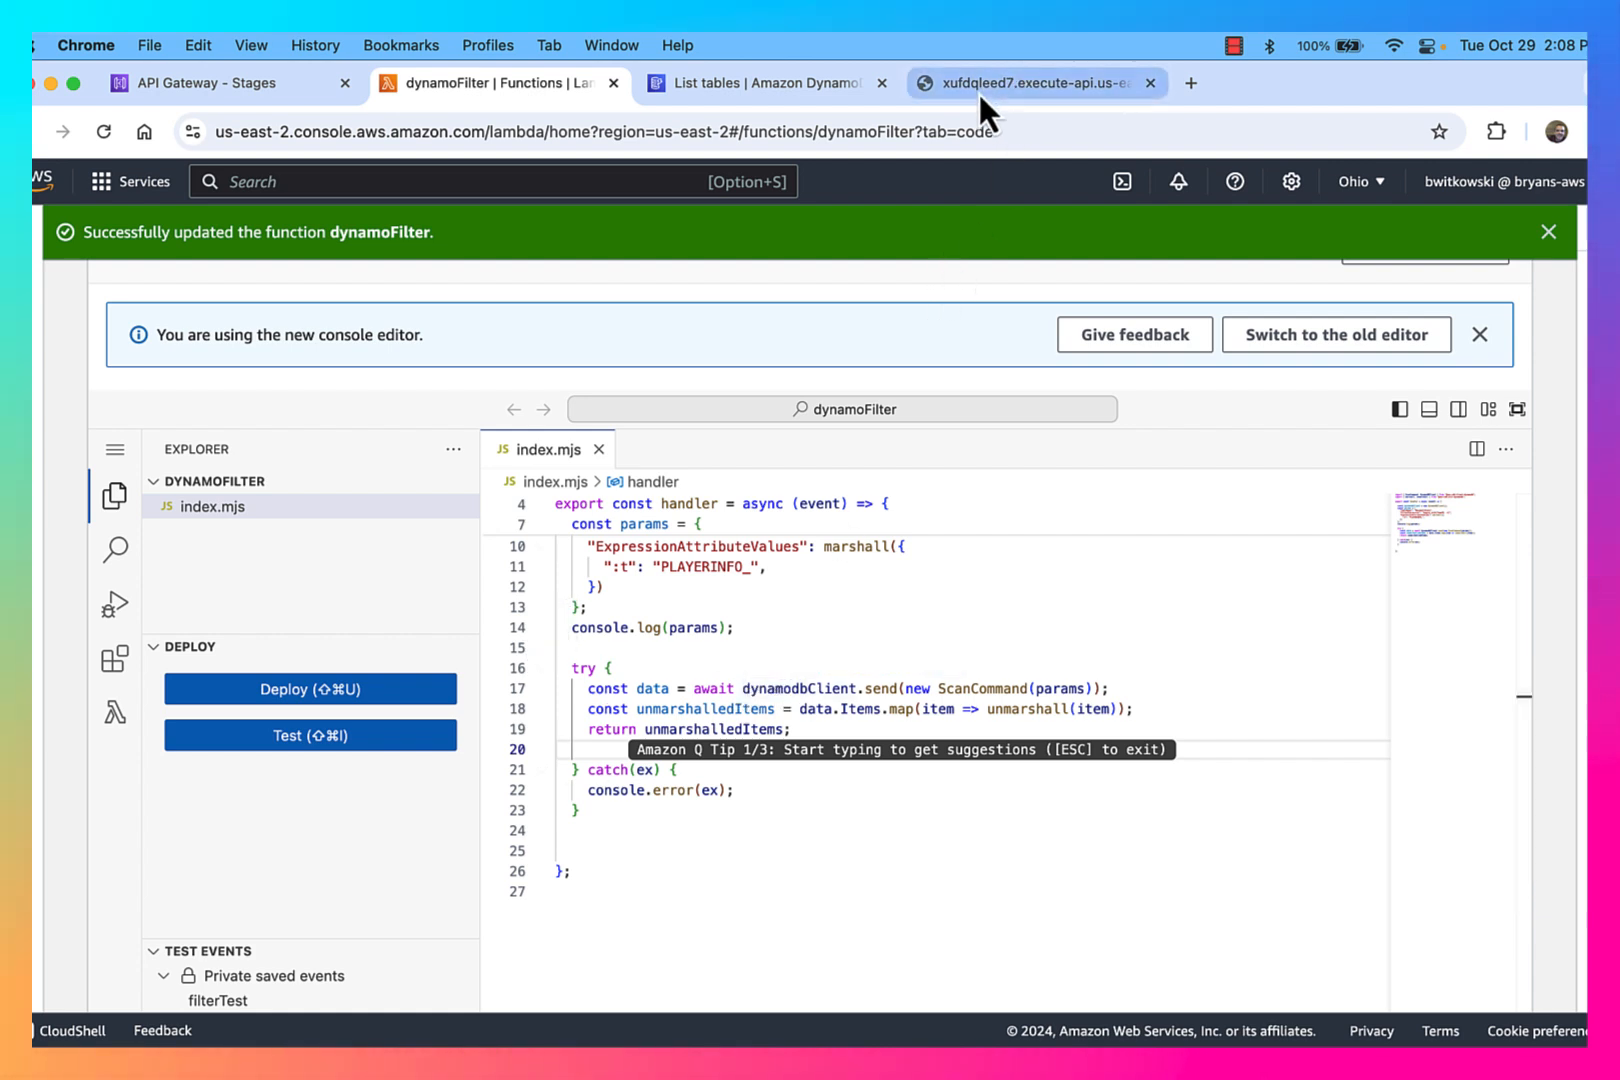
{"action": "left_click", "coordinate": [103, 133]}
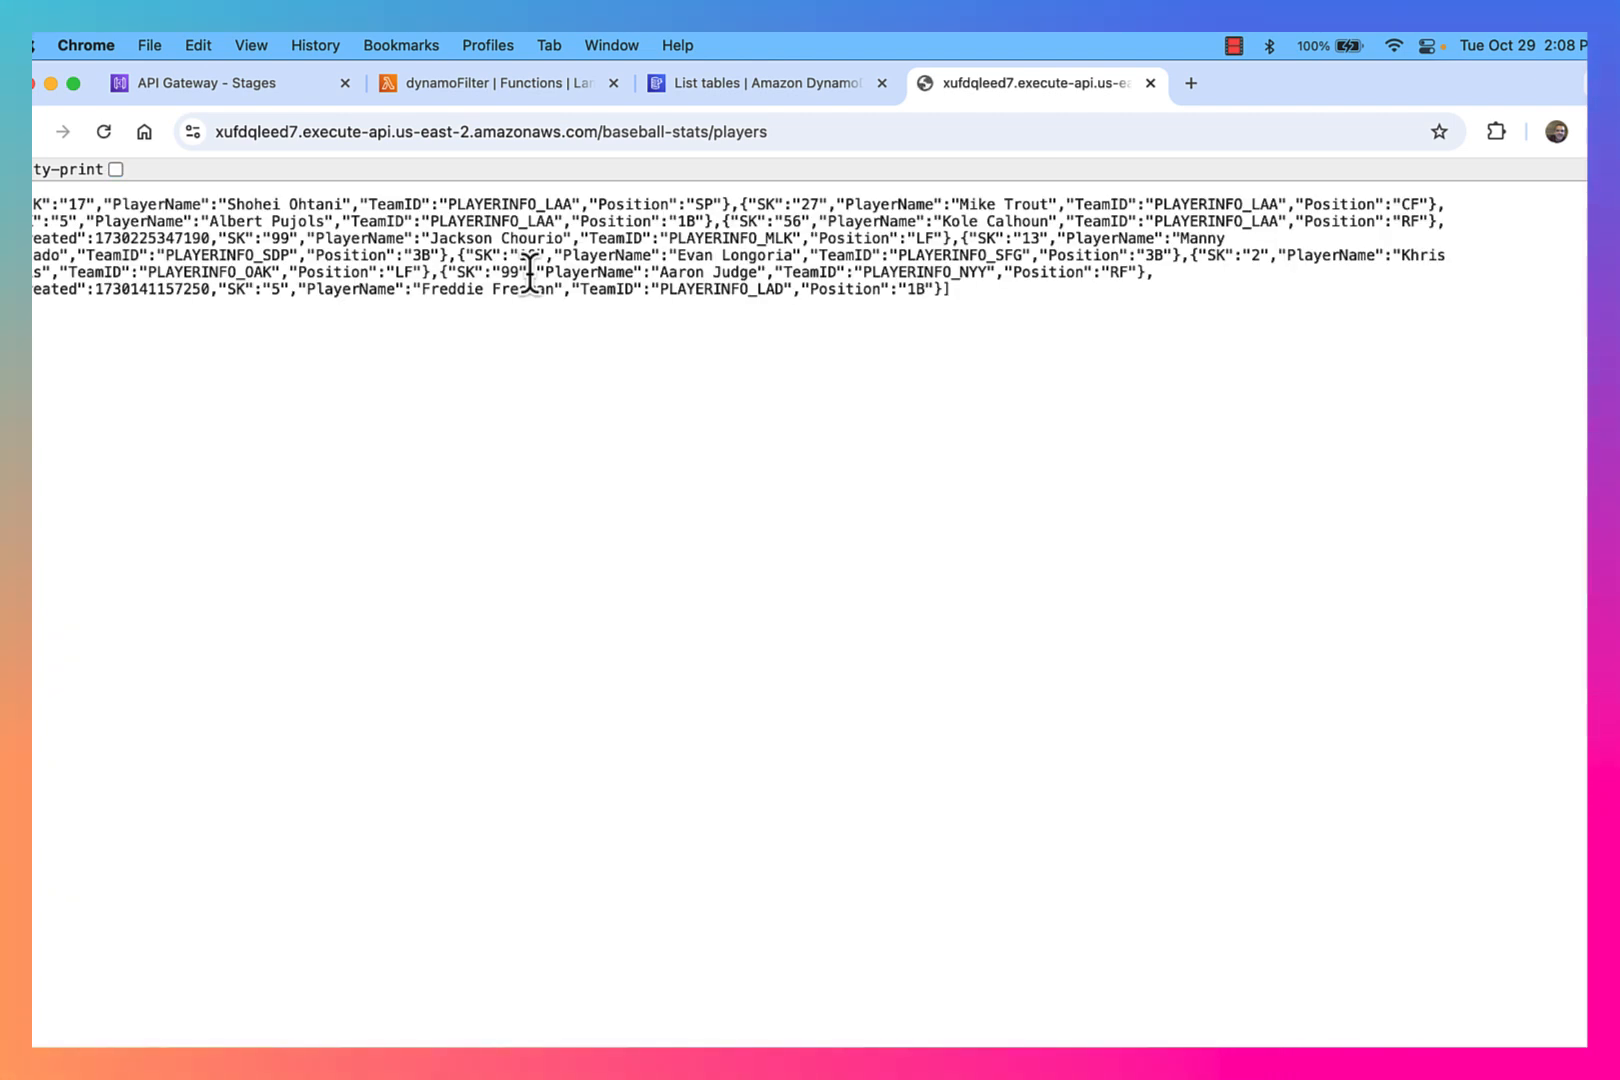
{"action": "left_click", "coordinate": [116, 170]}
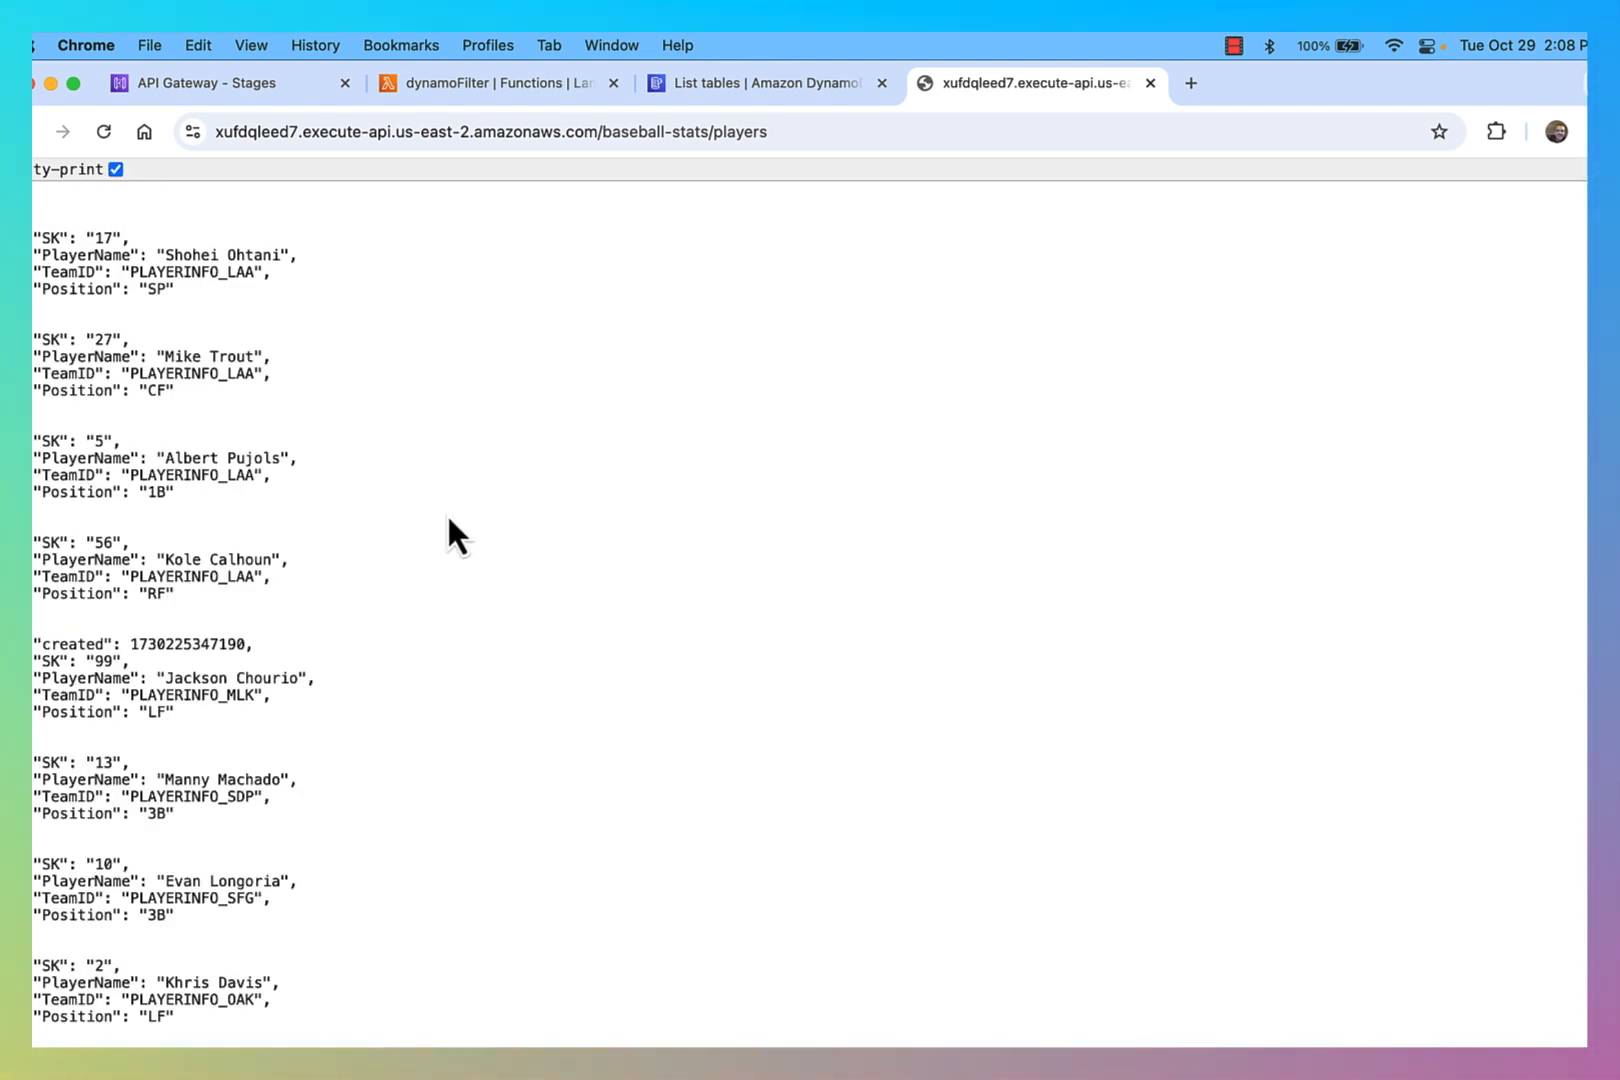
{"action": "scroll", "coordinate": [446, 513], "scroll_direction": "down", "scroll_amount": 1}
{"action": "scroll", "coordinate": [446, 513], "scroll_direction": "up", "scroll_amount": 1}
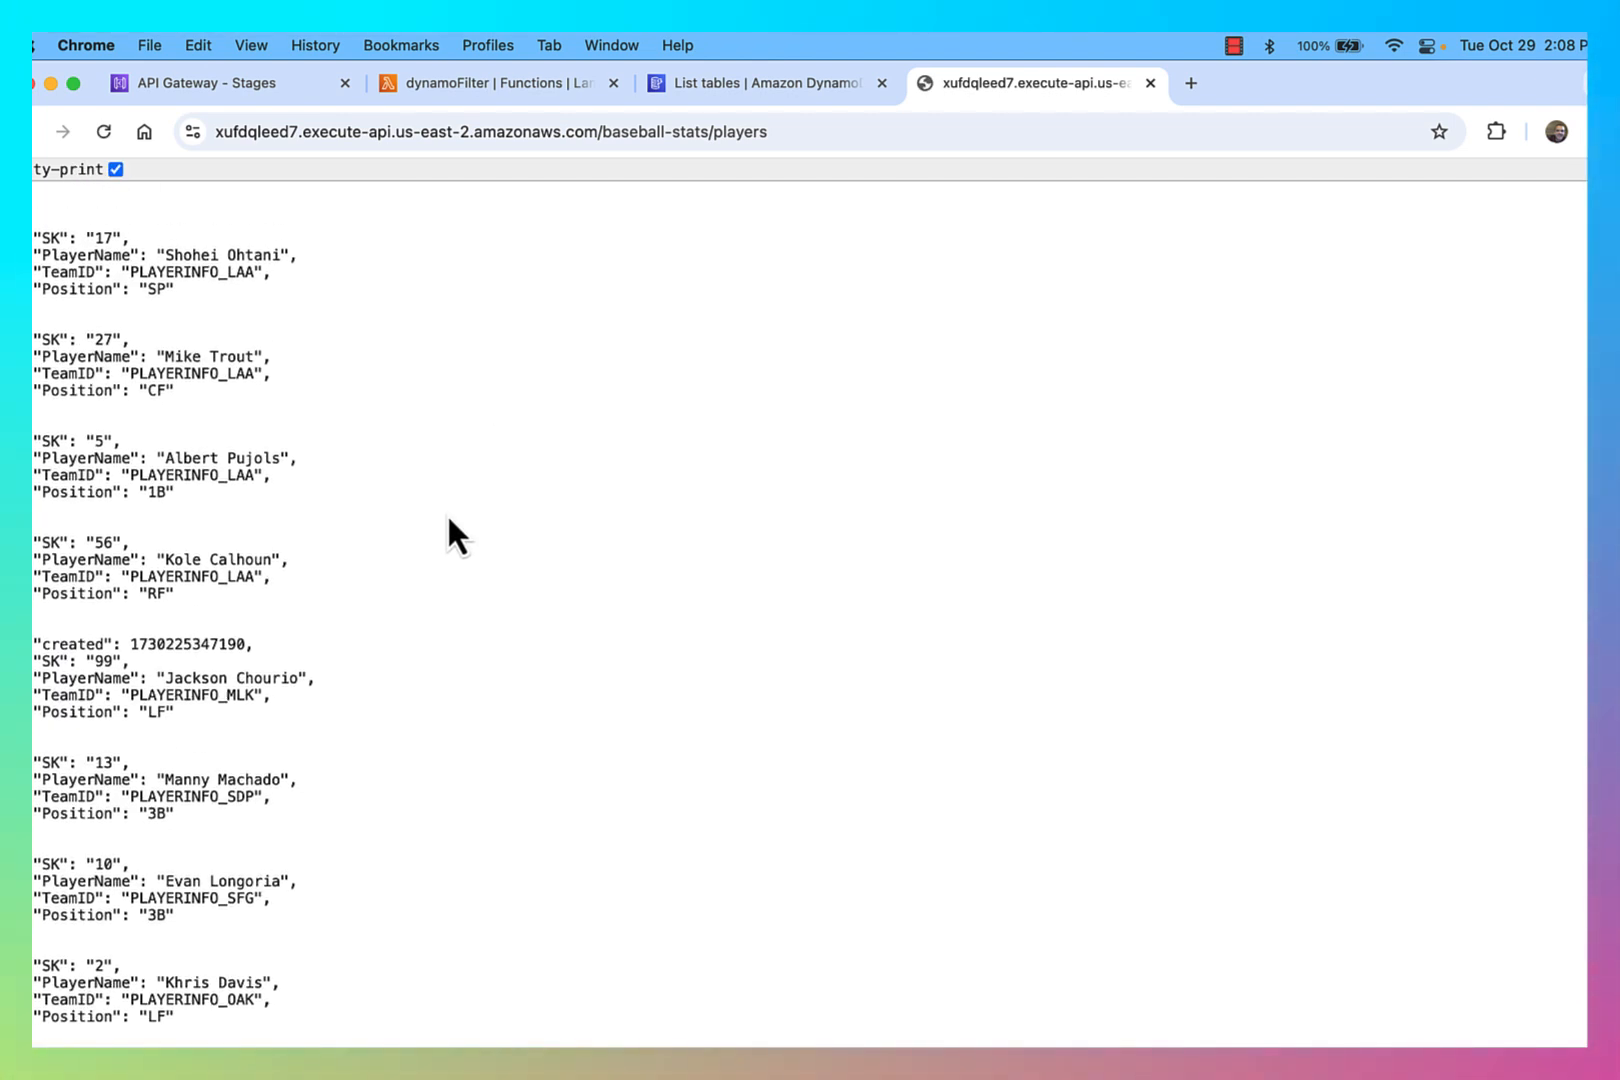
{"action": "scroll", "coordinate": [446, 513], "scroll_direction": "down", "scroll_amount": 5}
{"action": "scroll", "coordinate": [597, 715], "scroll_direction": "up", "scroll_amount": 5}
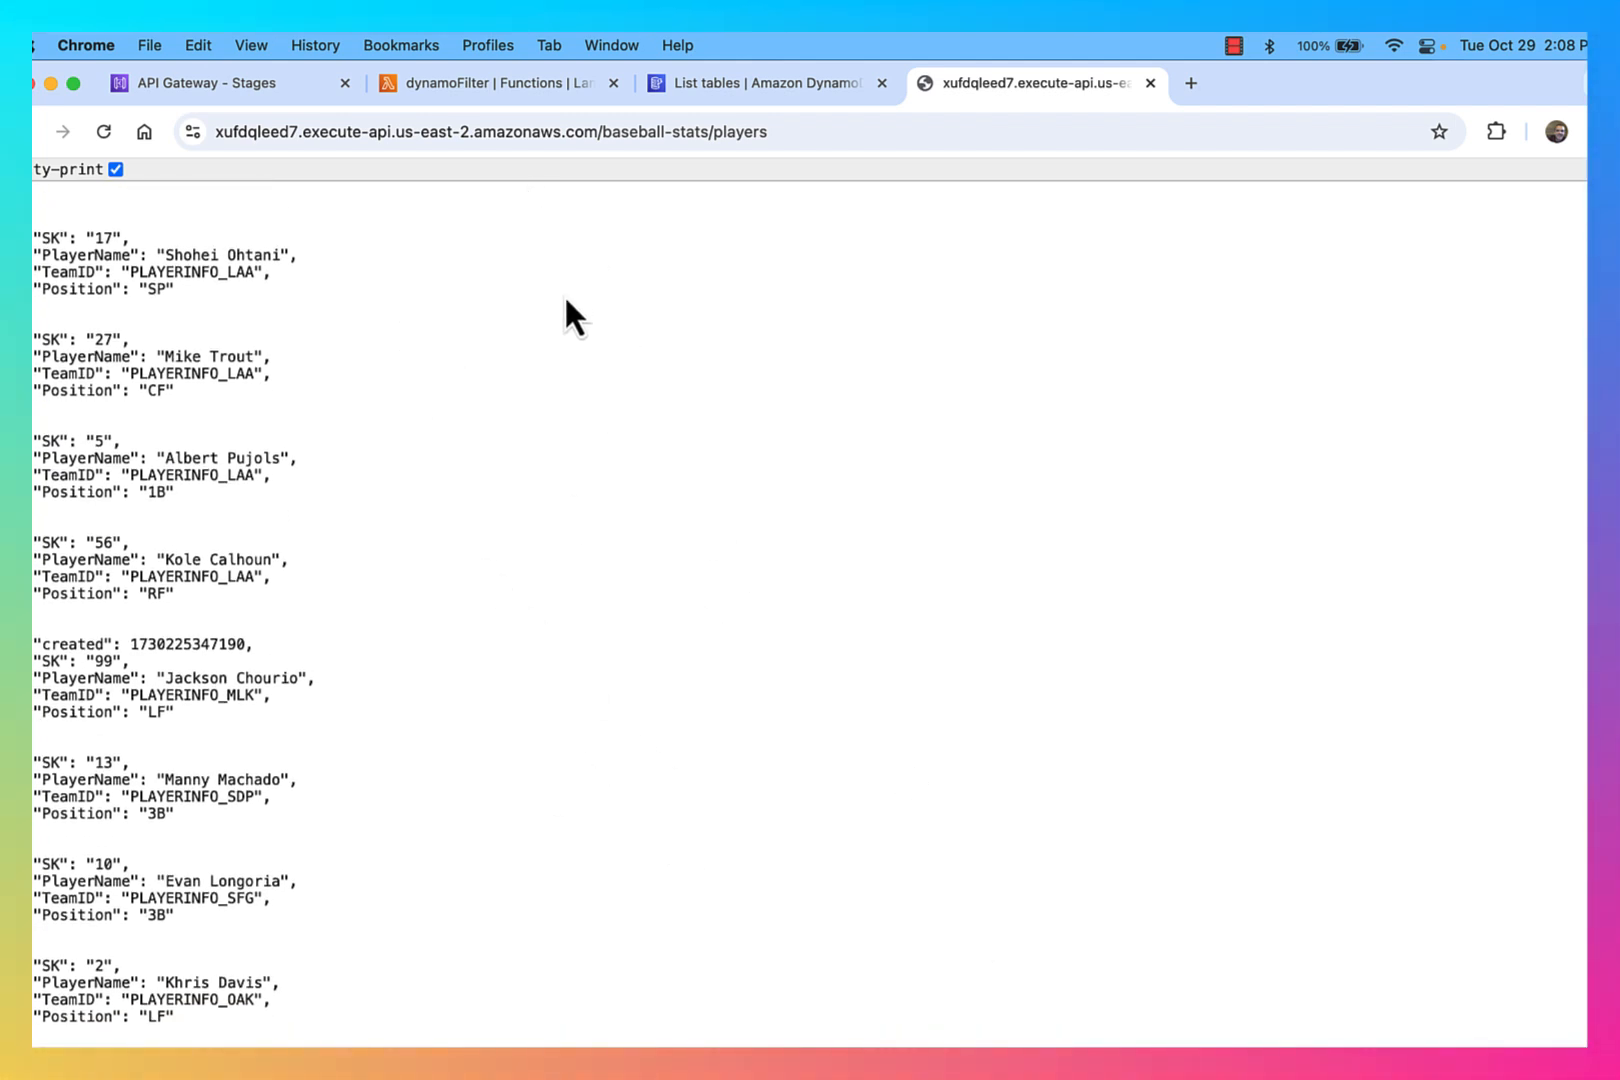
Go back to API Gateway and view the resource tree of the baseball-stats API, including the /players GET method.
{"action": "left_click", "coordinate": [191, 82]}
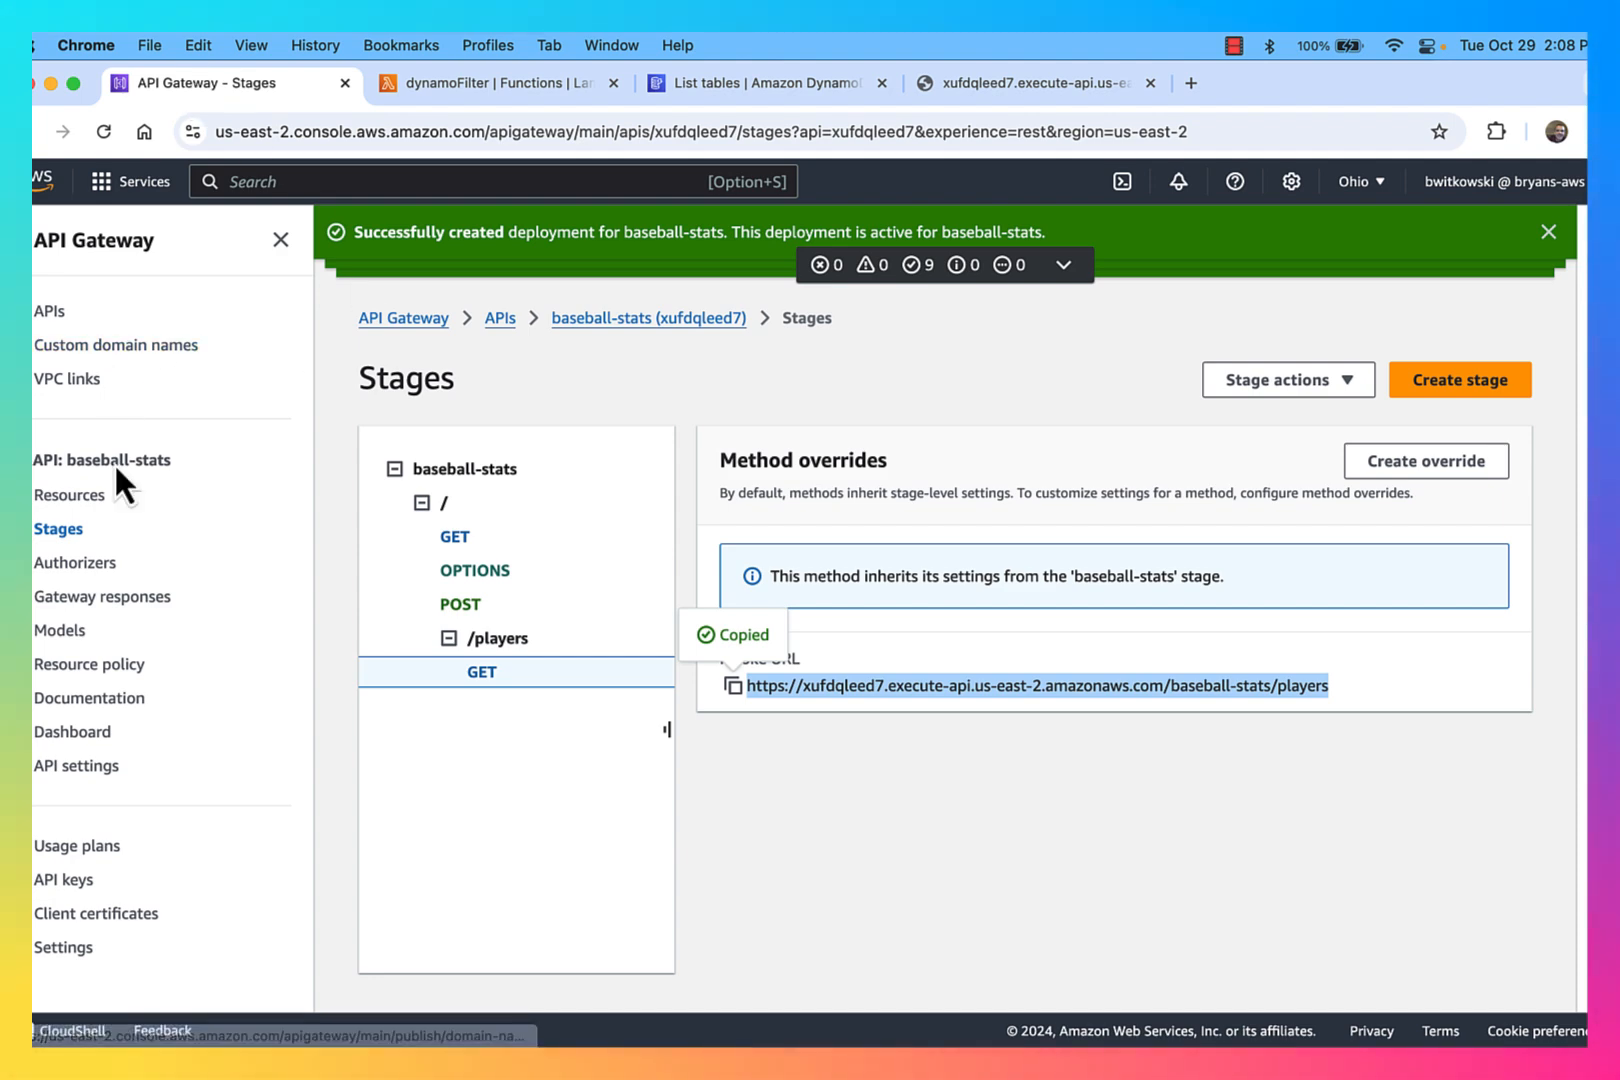
{"action": "left_click", "coordinate": [85, 498]}
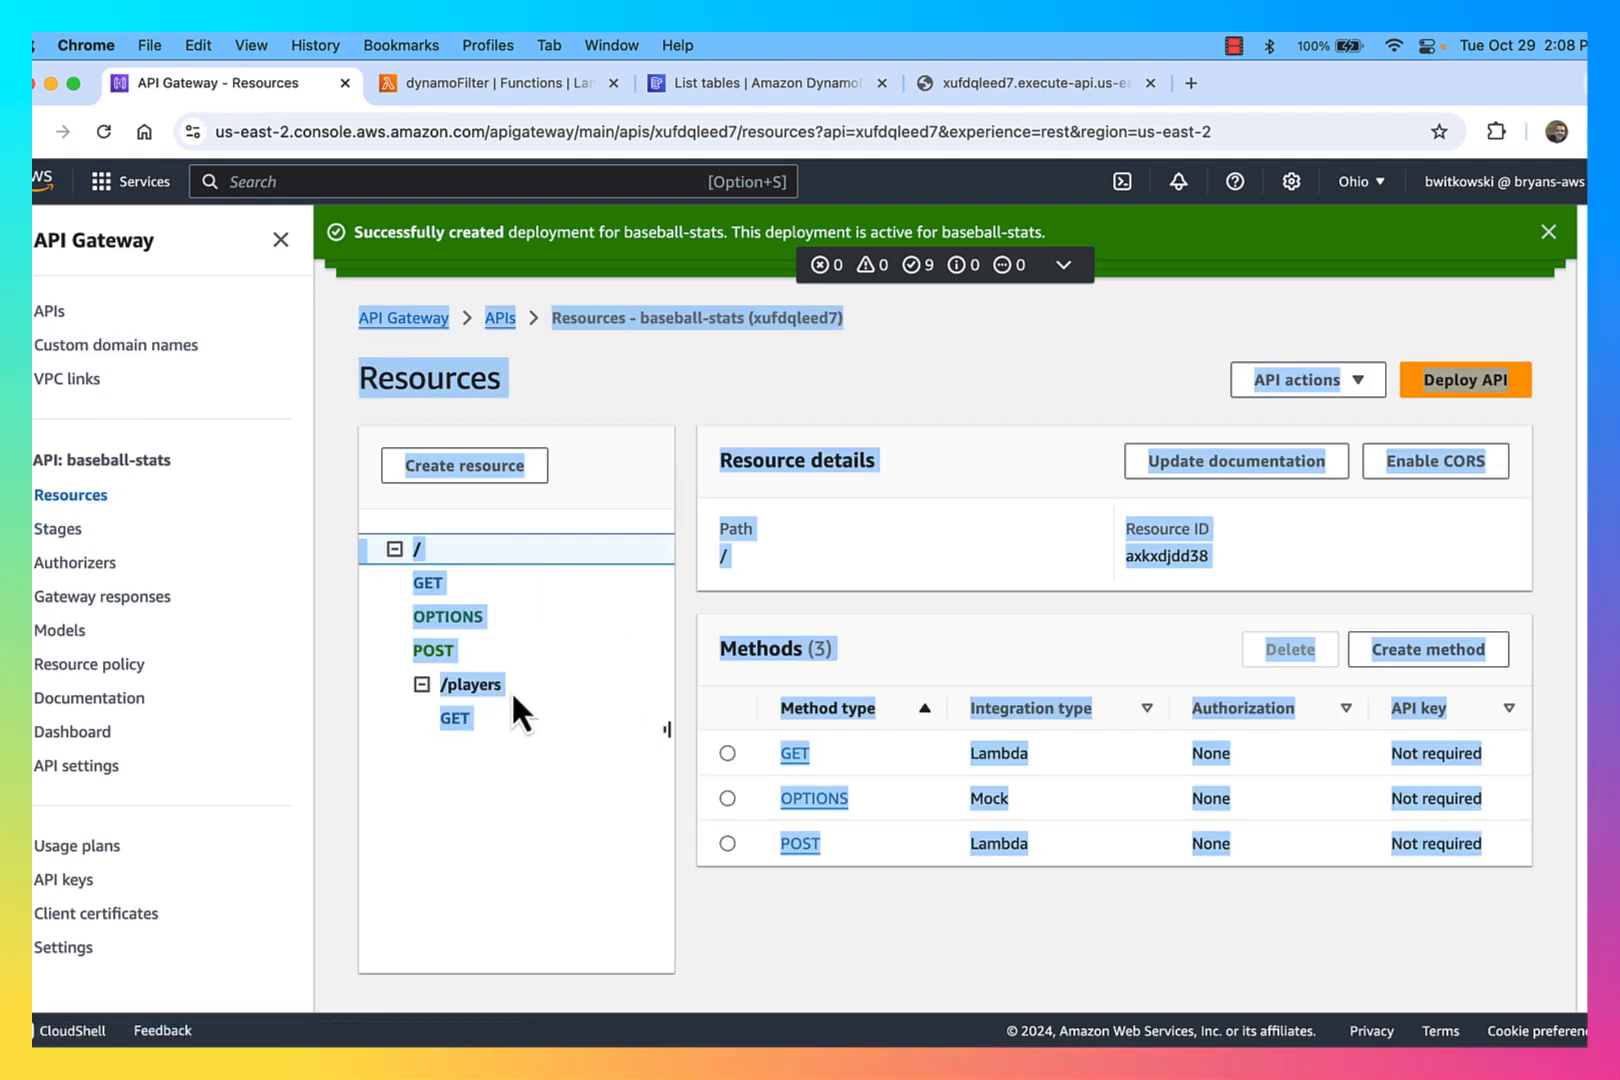
{"action": "left_click", "coordinate": [515, 712]}
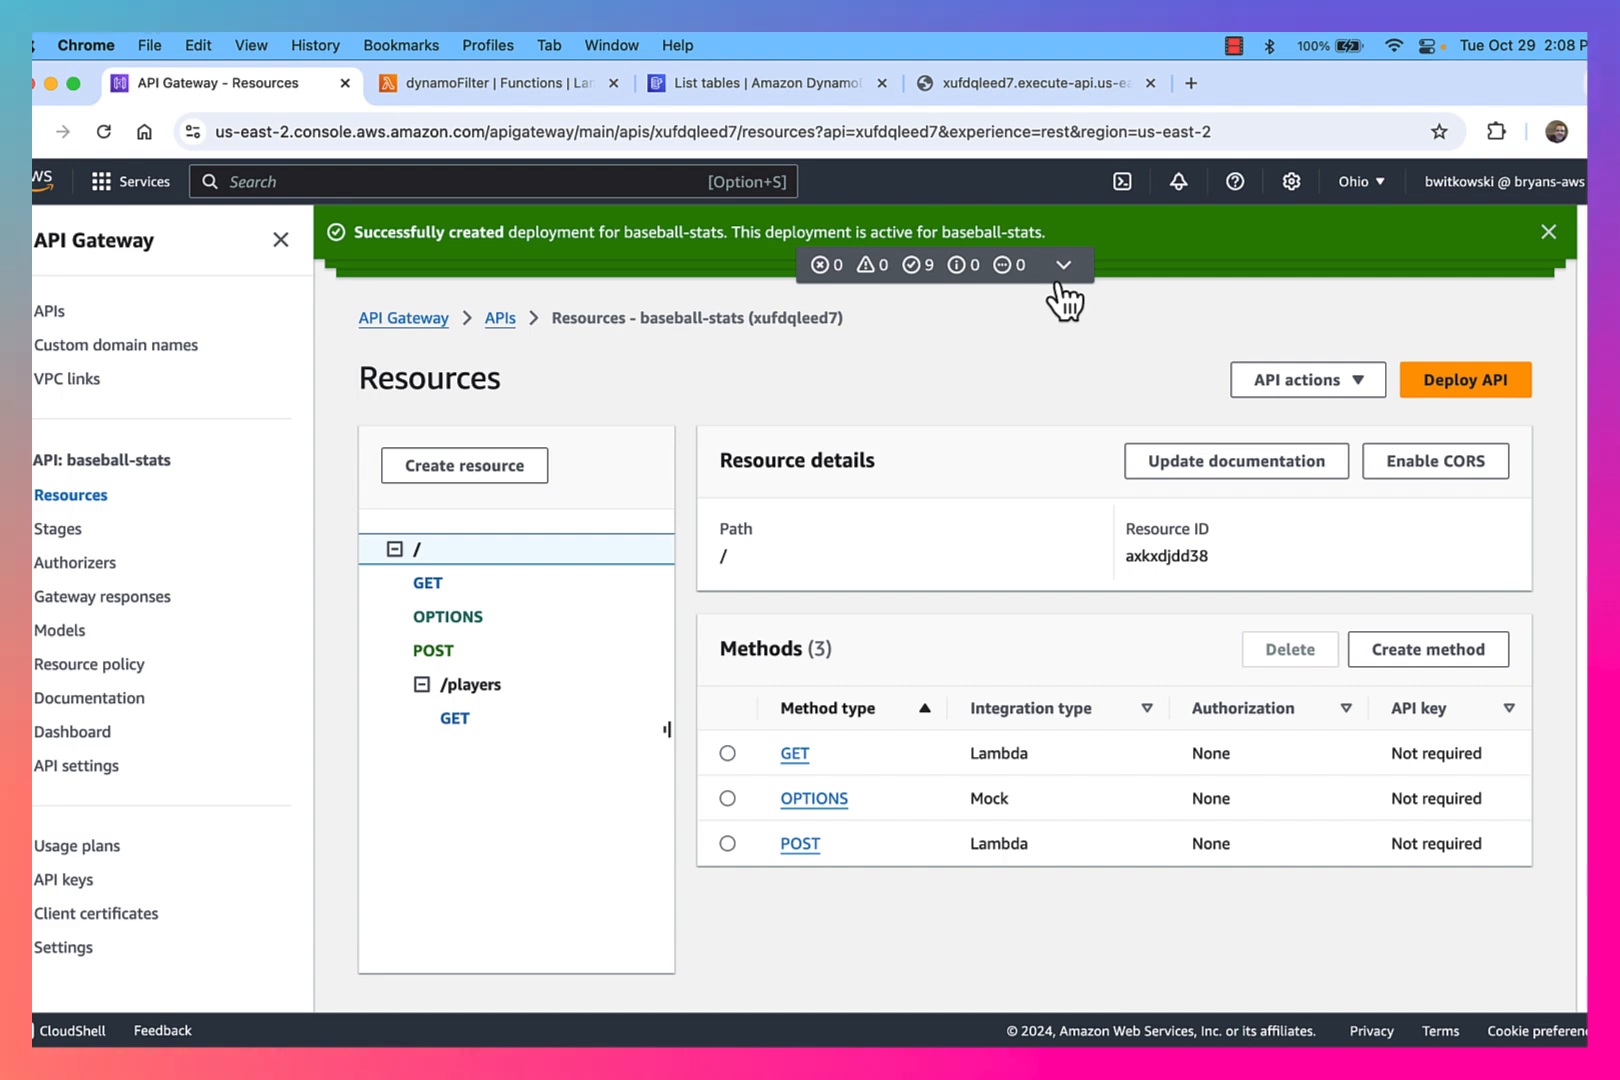
Switch to VS Code, append players to the baseball-stats URL constant in the client application's index.js, and save the file.
{"action": "key", "text": "super+Tab"}
{"action": "key", "text": "super+Tab"}
{"action": "key", "text": "super+Tab"}
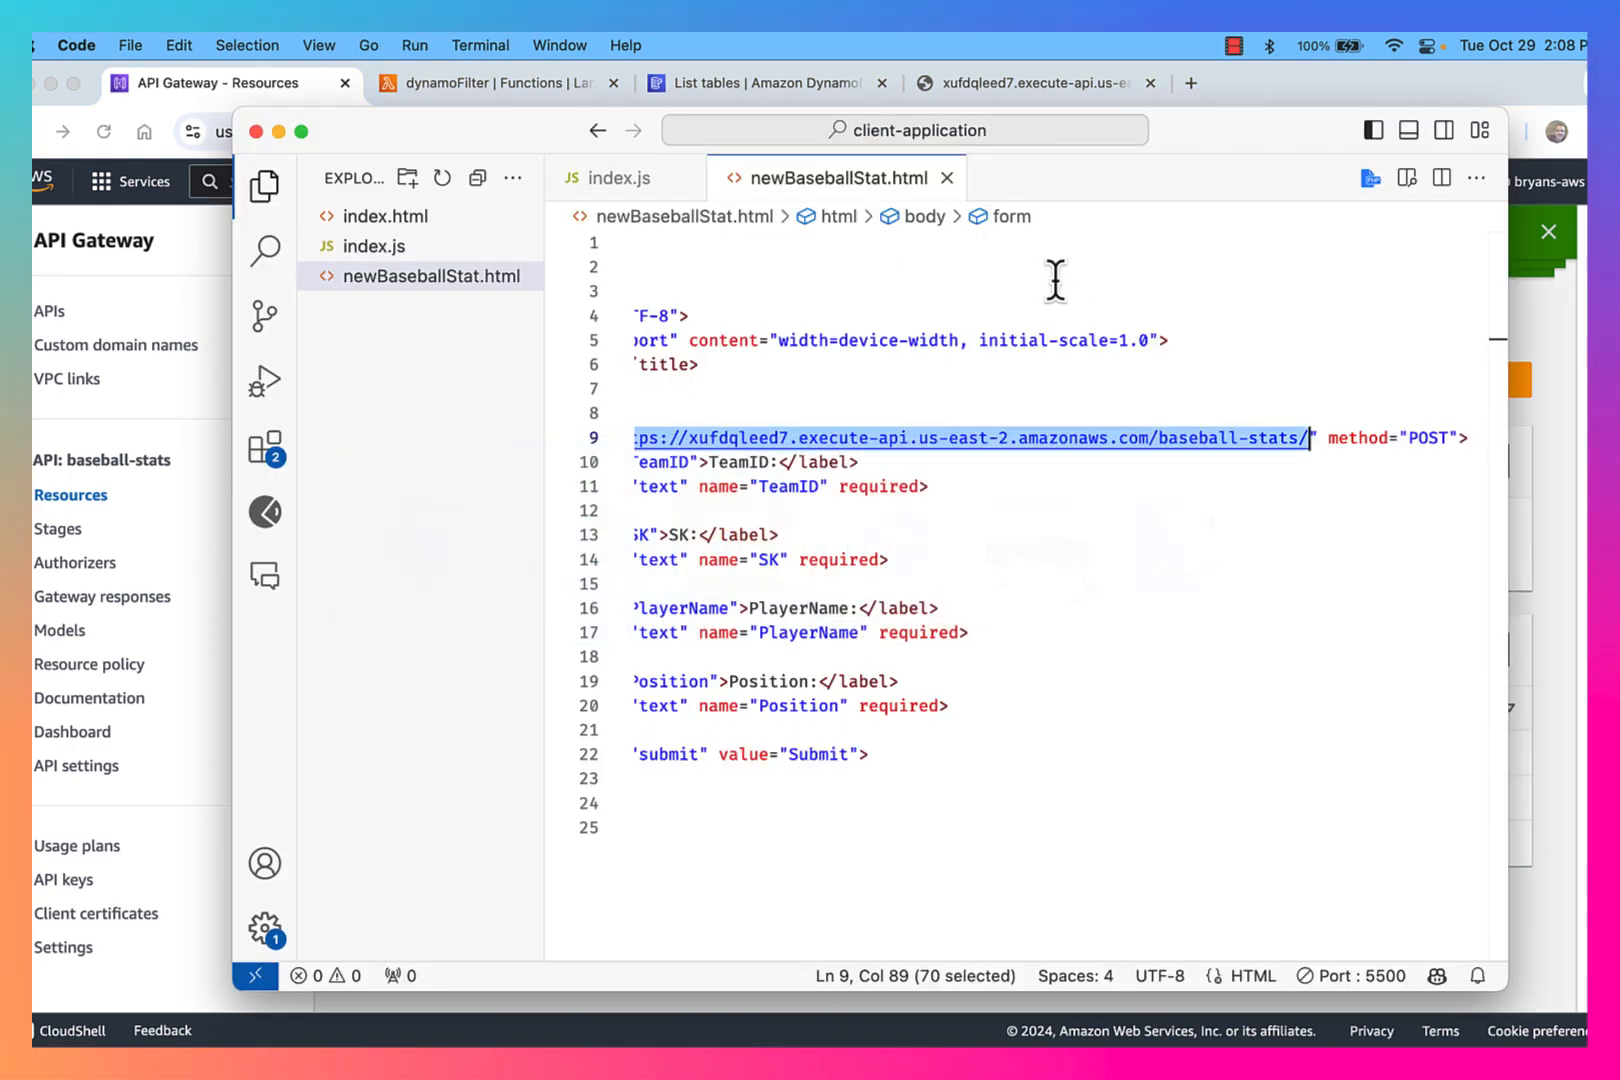
{"action": "left_click", "coordinate": [1186, 683]}
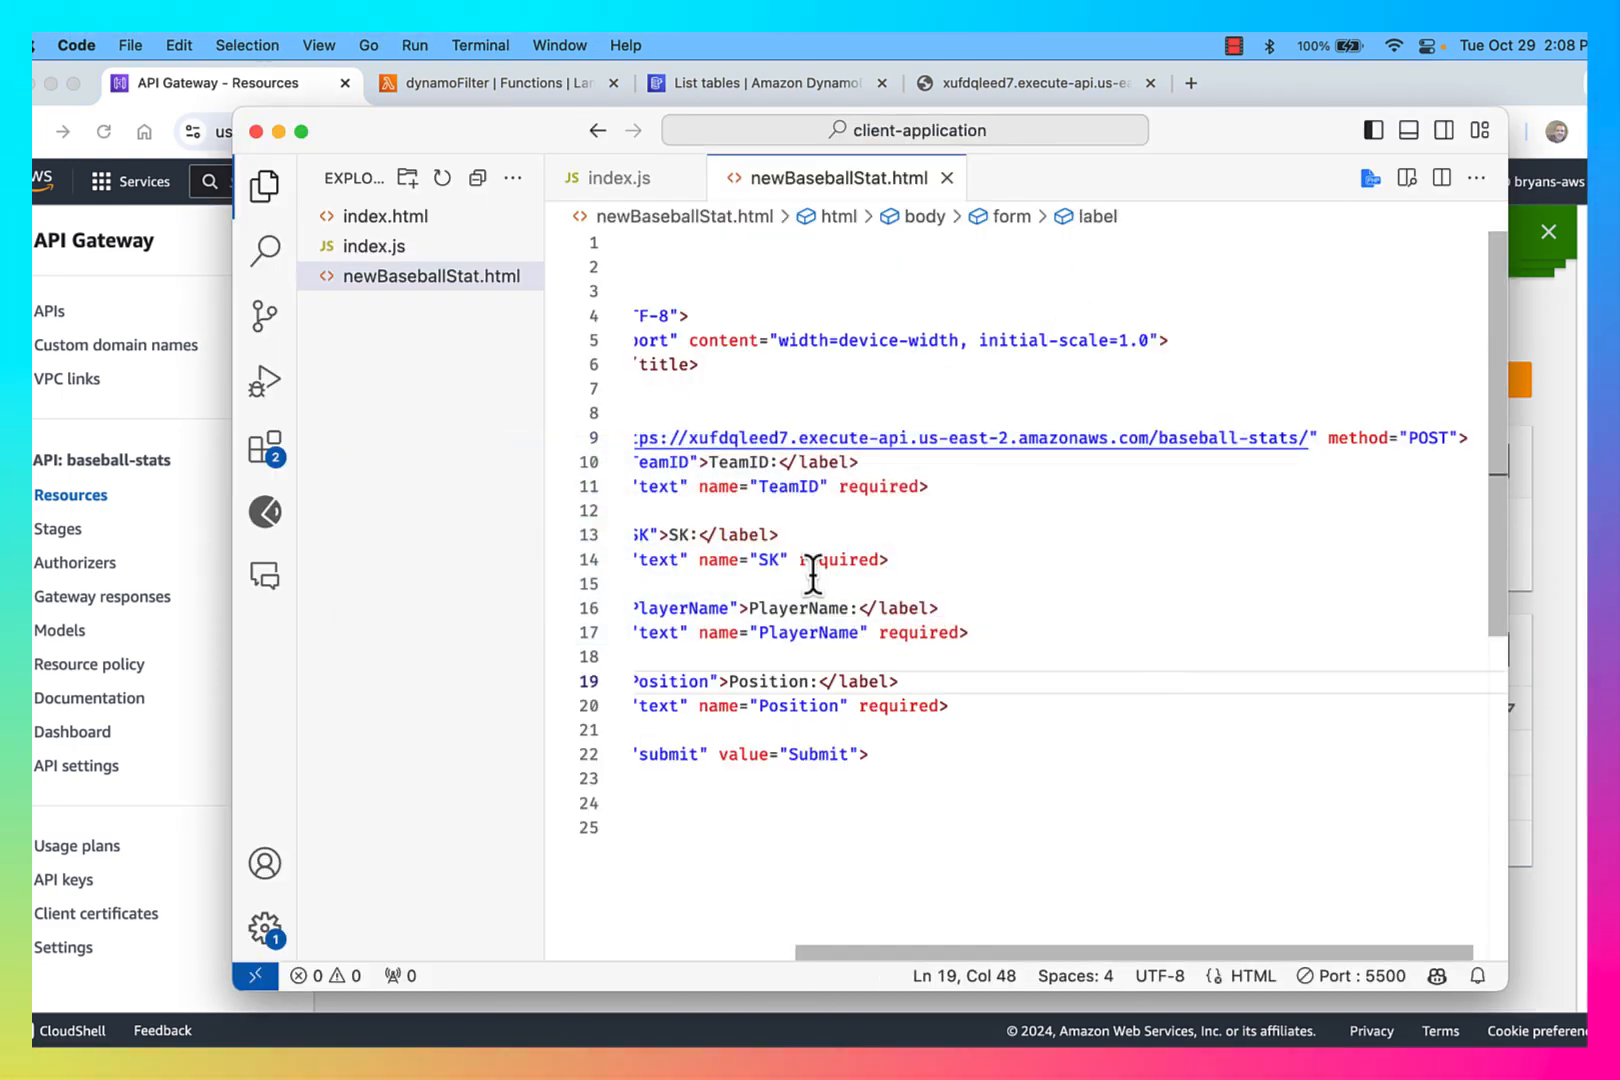
{"action": "scroll", "coordinate": [810, 586], "scroll_direction": "left", "scroll_amount": 4}
{"action": "left_click", "coordinate": [395, 247]}
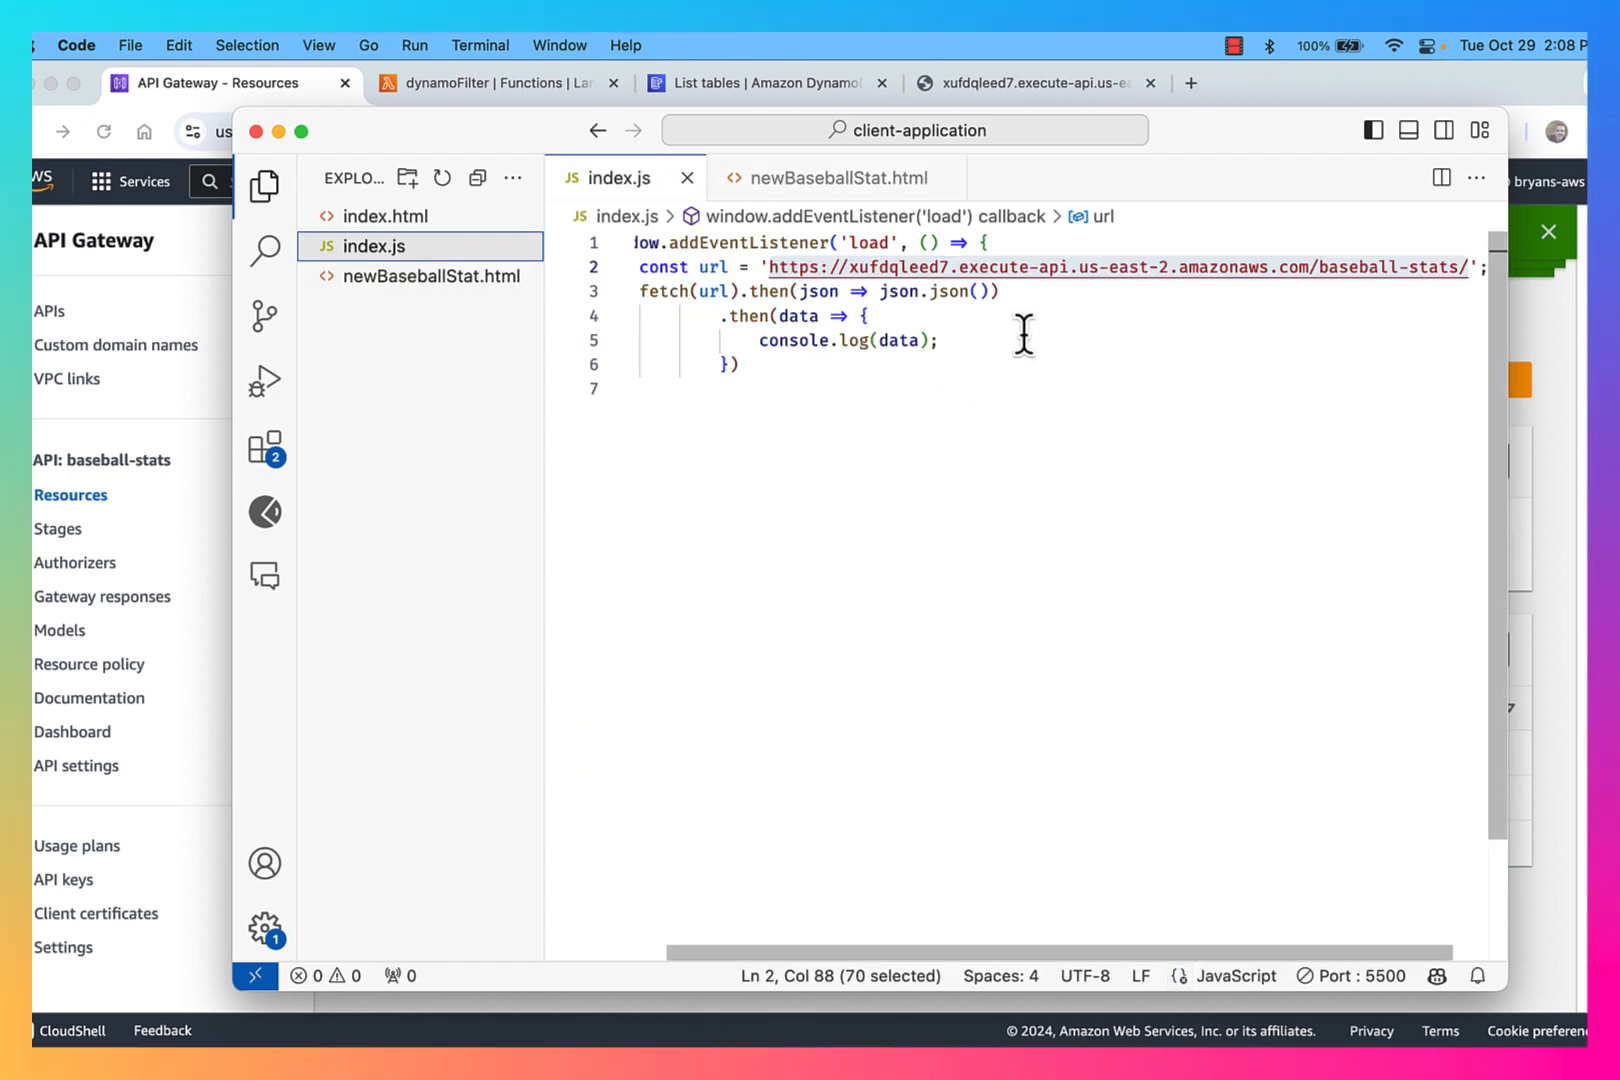
{"action": "left_click_drag", "start_coordinate": [771, 267], "coordinate": [1477, 262]}
{"action": "left_click", "coordinate": [1470, 263]}
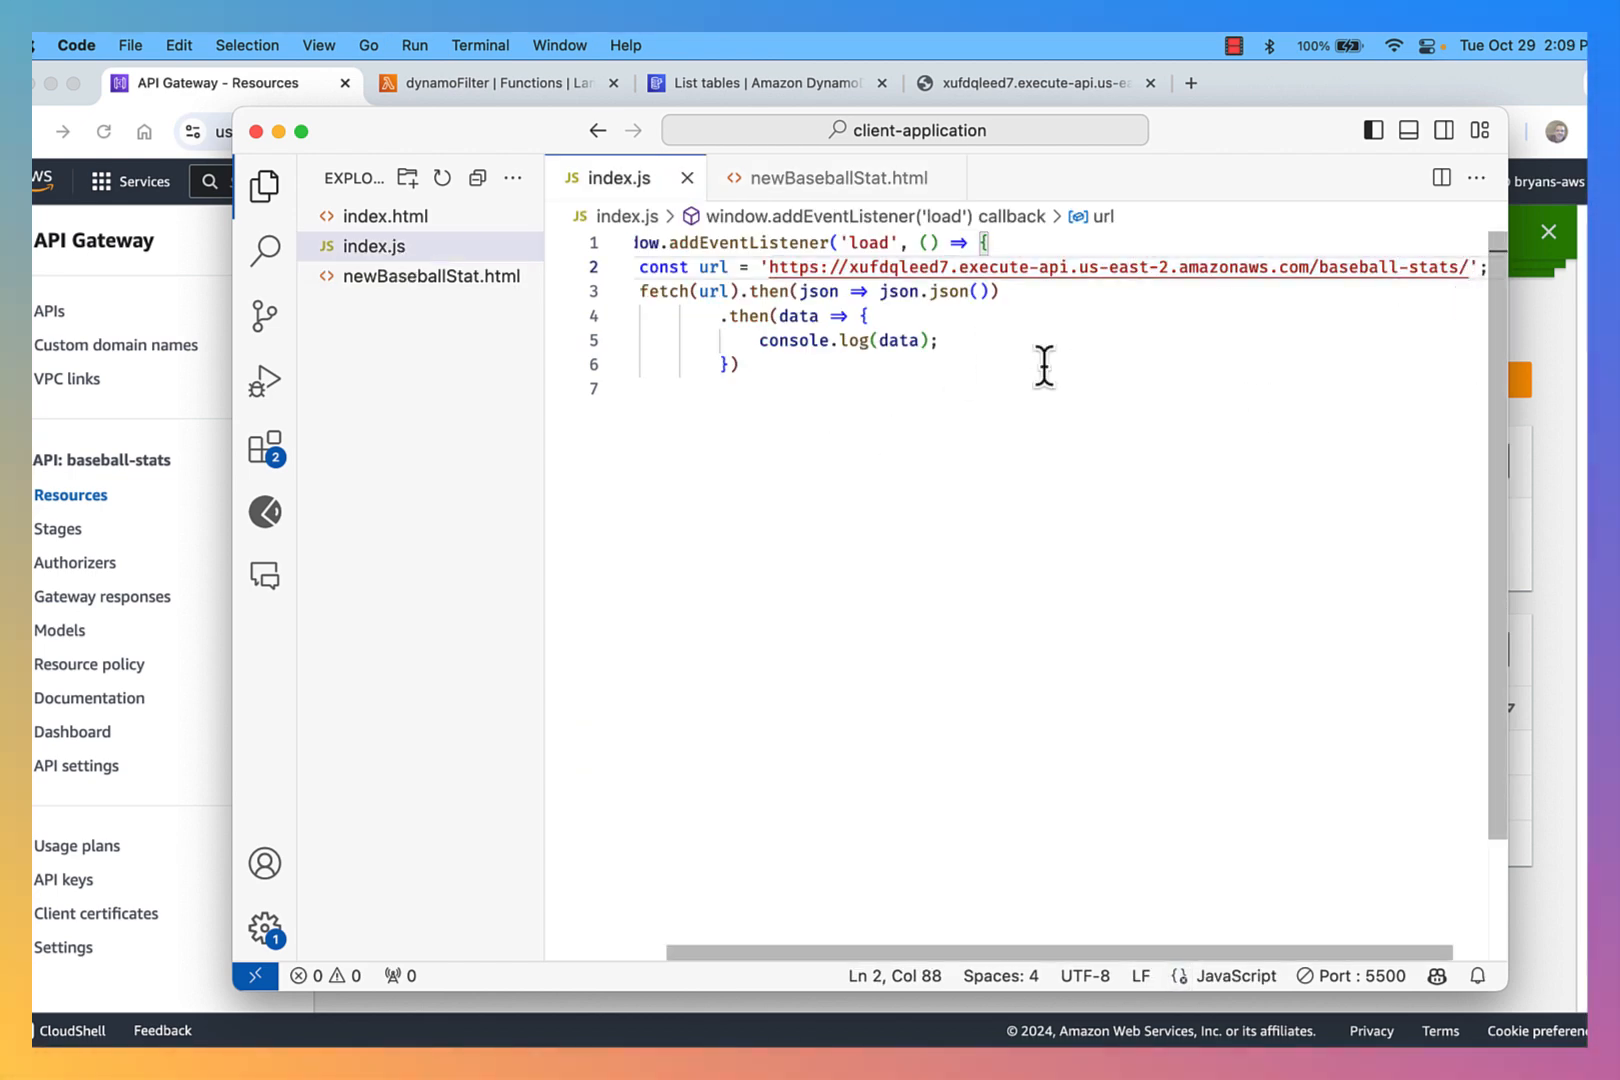
{"action": "type", "text": "b"}
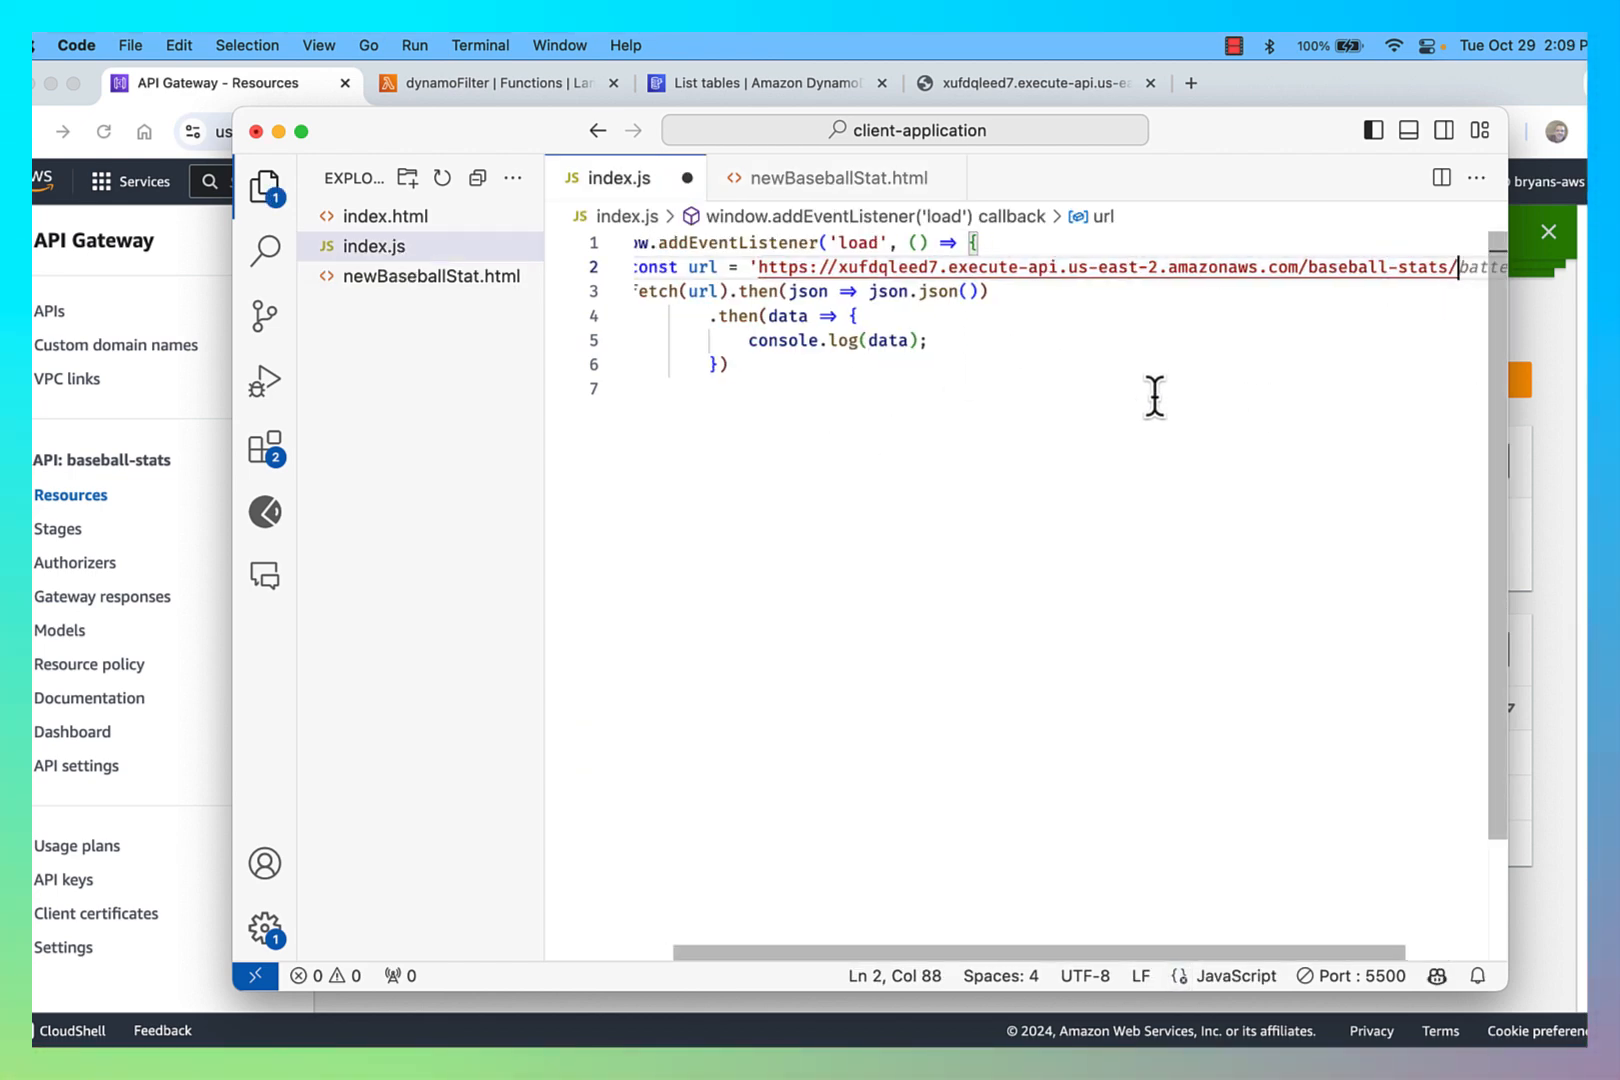
{"action": "type", "text": "players';"}
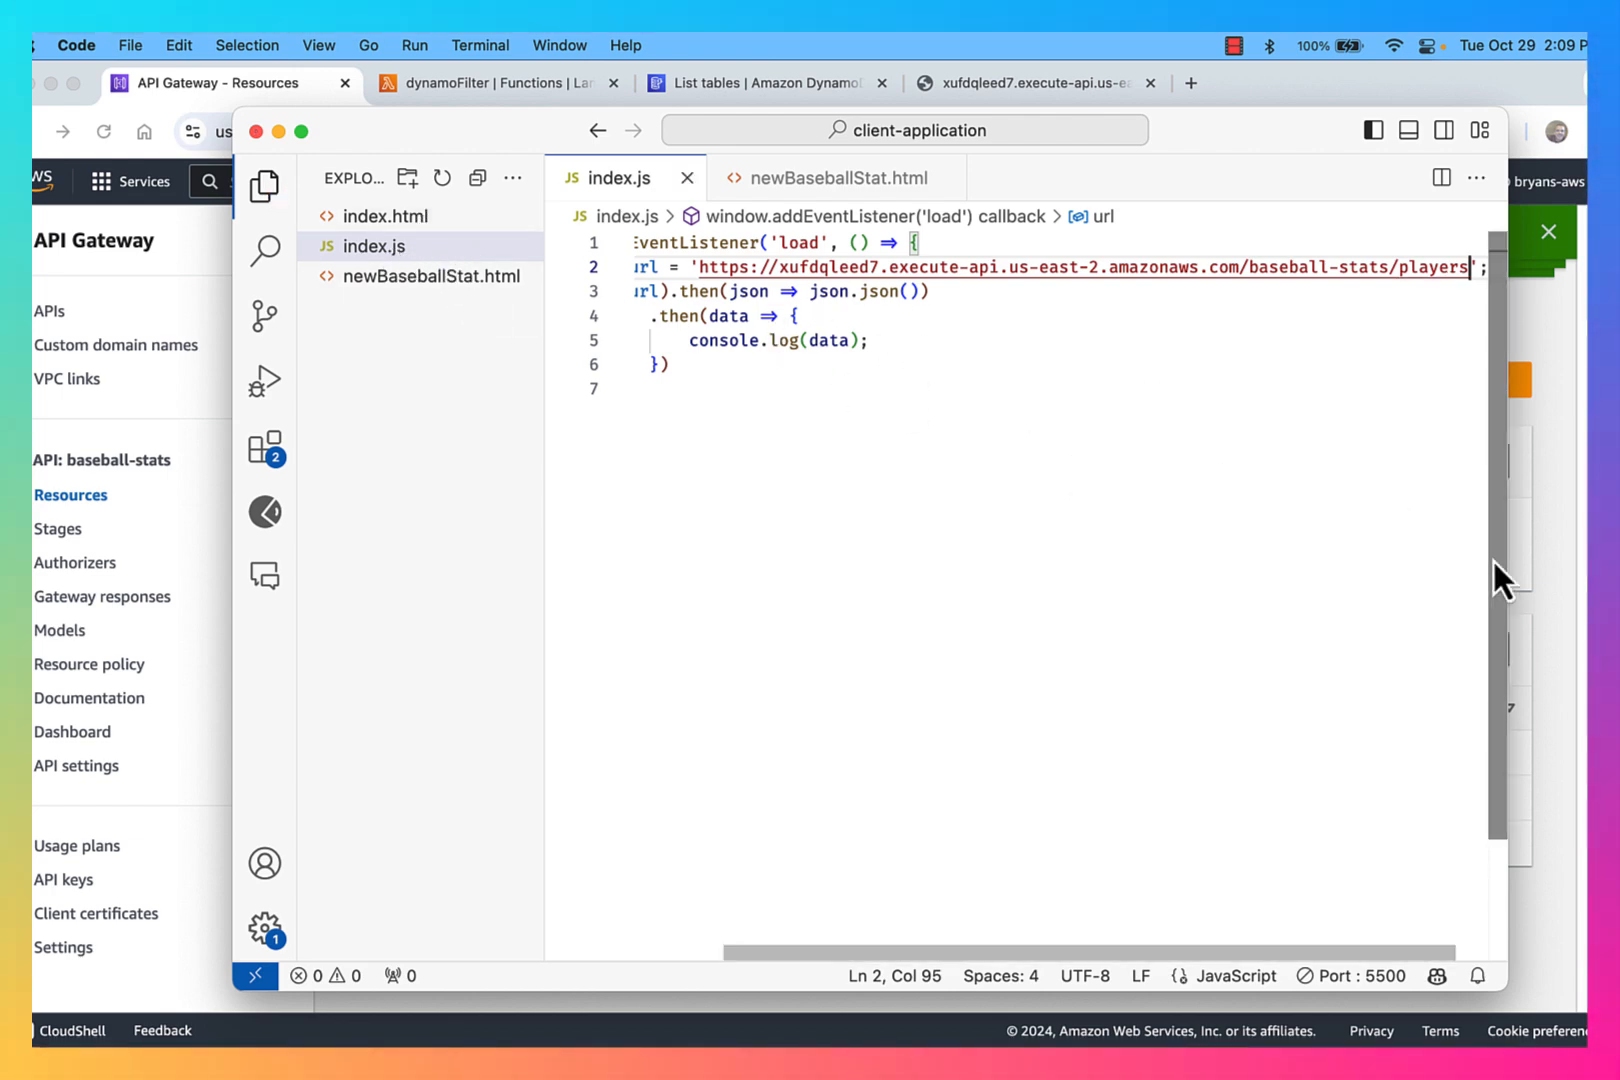
Return to Chrome and load localhost:5500/index.html in the tab holding the /players response.
{"action": "left_click", "coordinate": [1578, 570]}
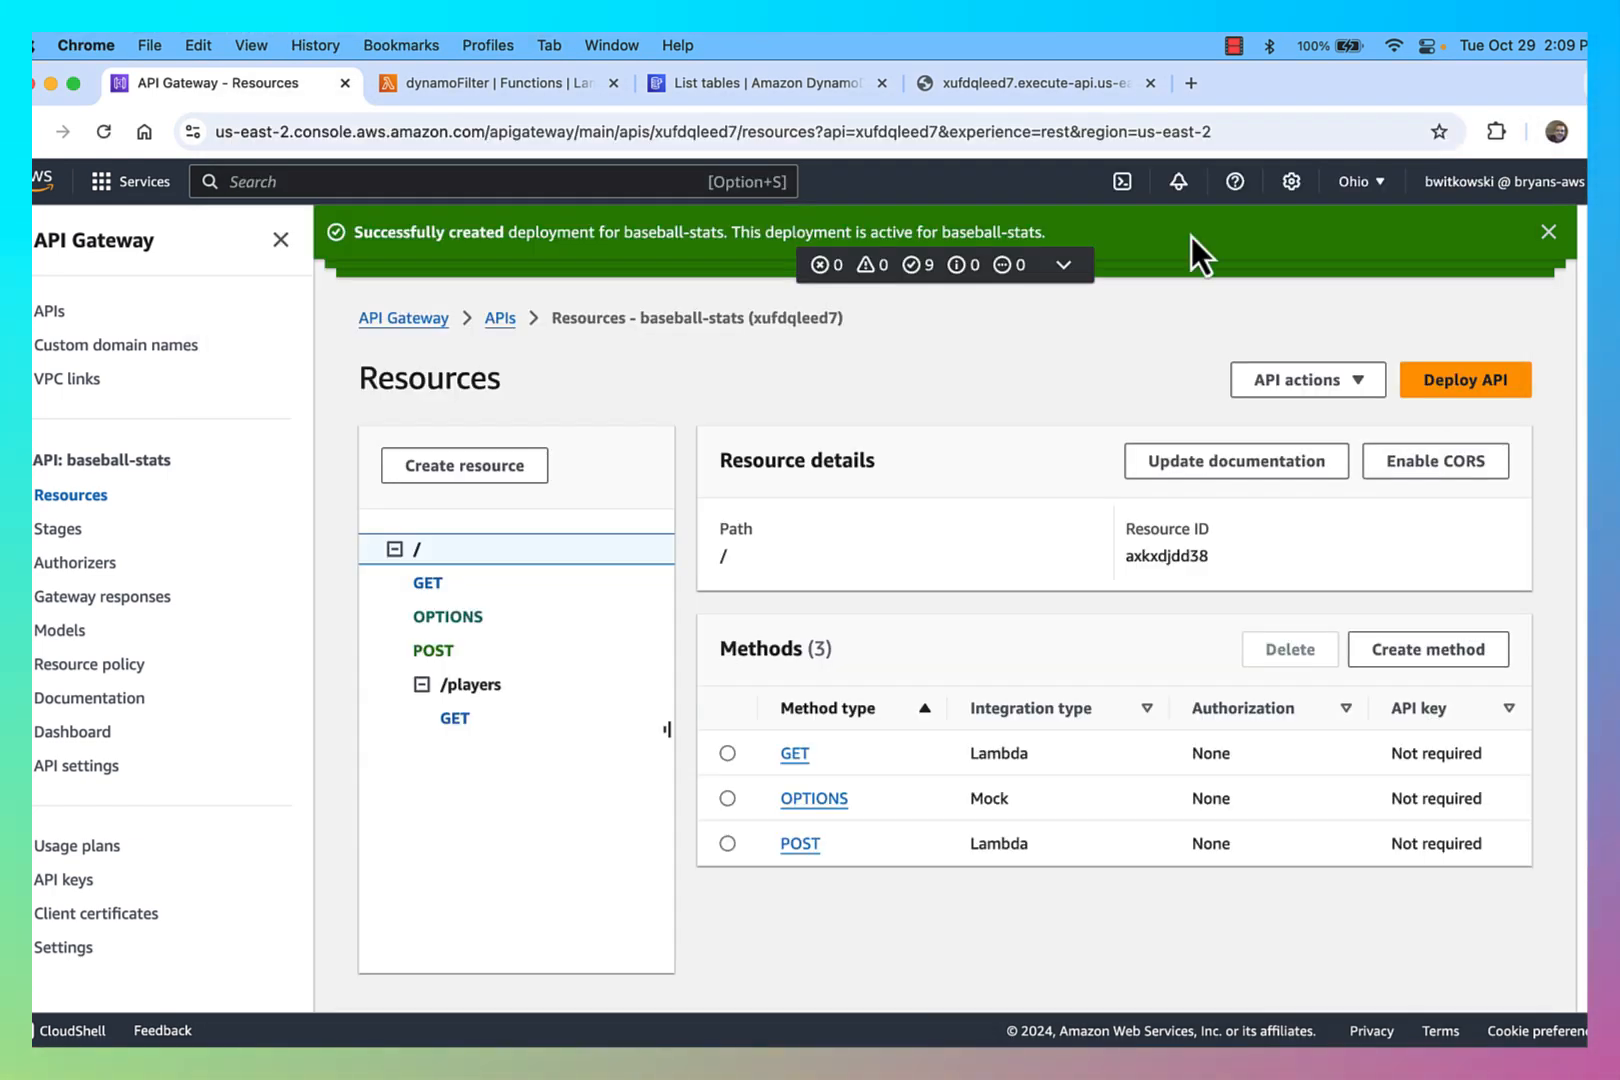
{"action": "left_click", "coordinate": [1095, 89]}
{"action": "left_click", "coordinate": [466, 127]}
{"action": "type", "text": "locl"}
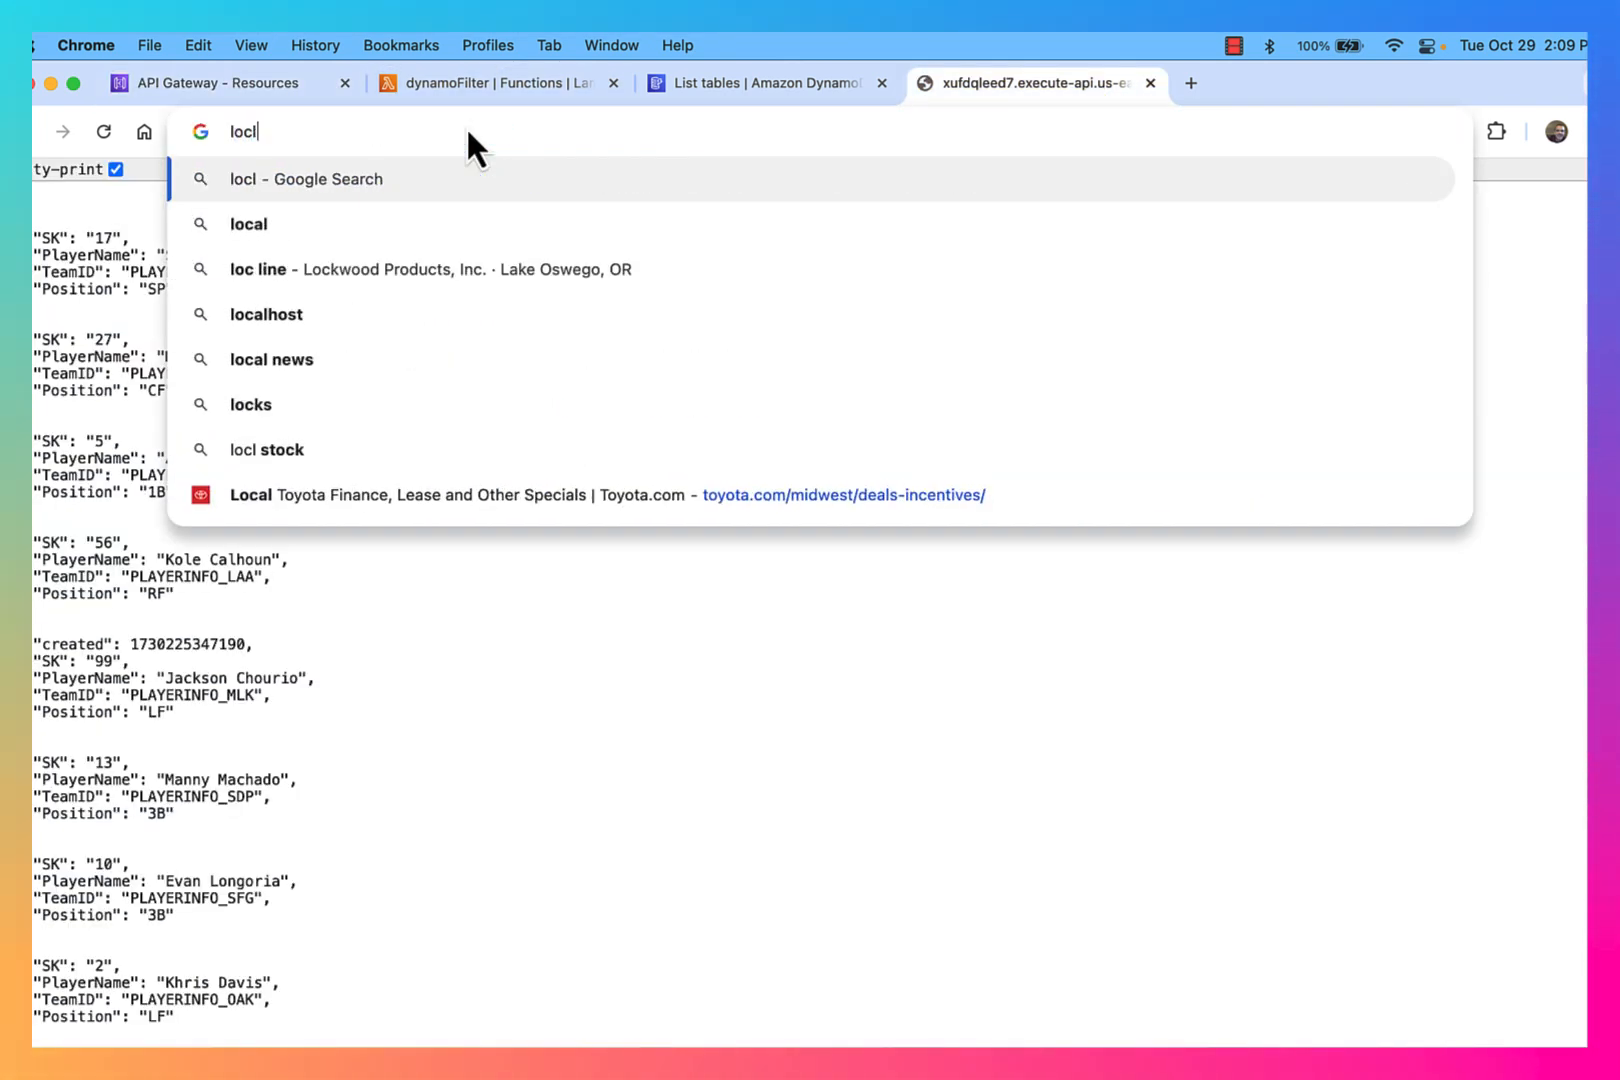
{"action": "key", "text": "BackSpace"}
{"action": "type", "text": "alhost:5500/newBaseballStat.html"}
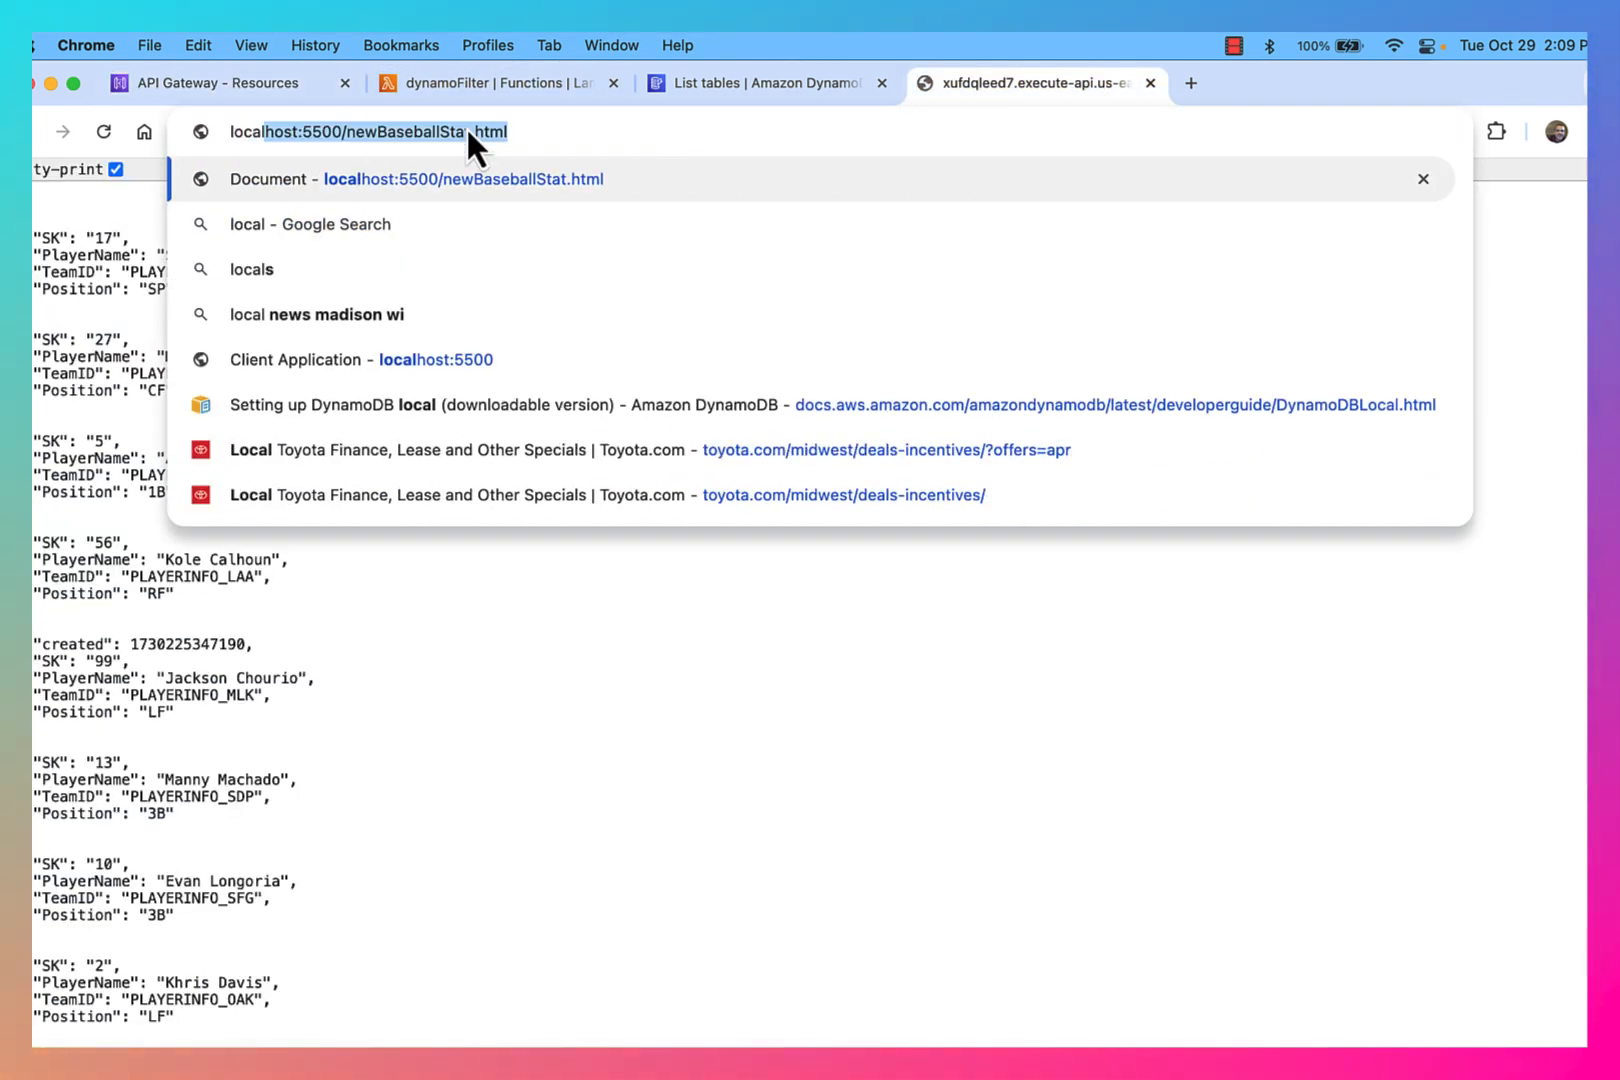
{"action": "key", "text": "Right"}
{"action": "key", "text": "alt+shift+Left"}
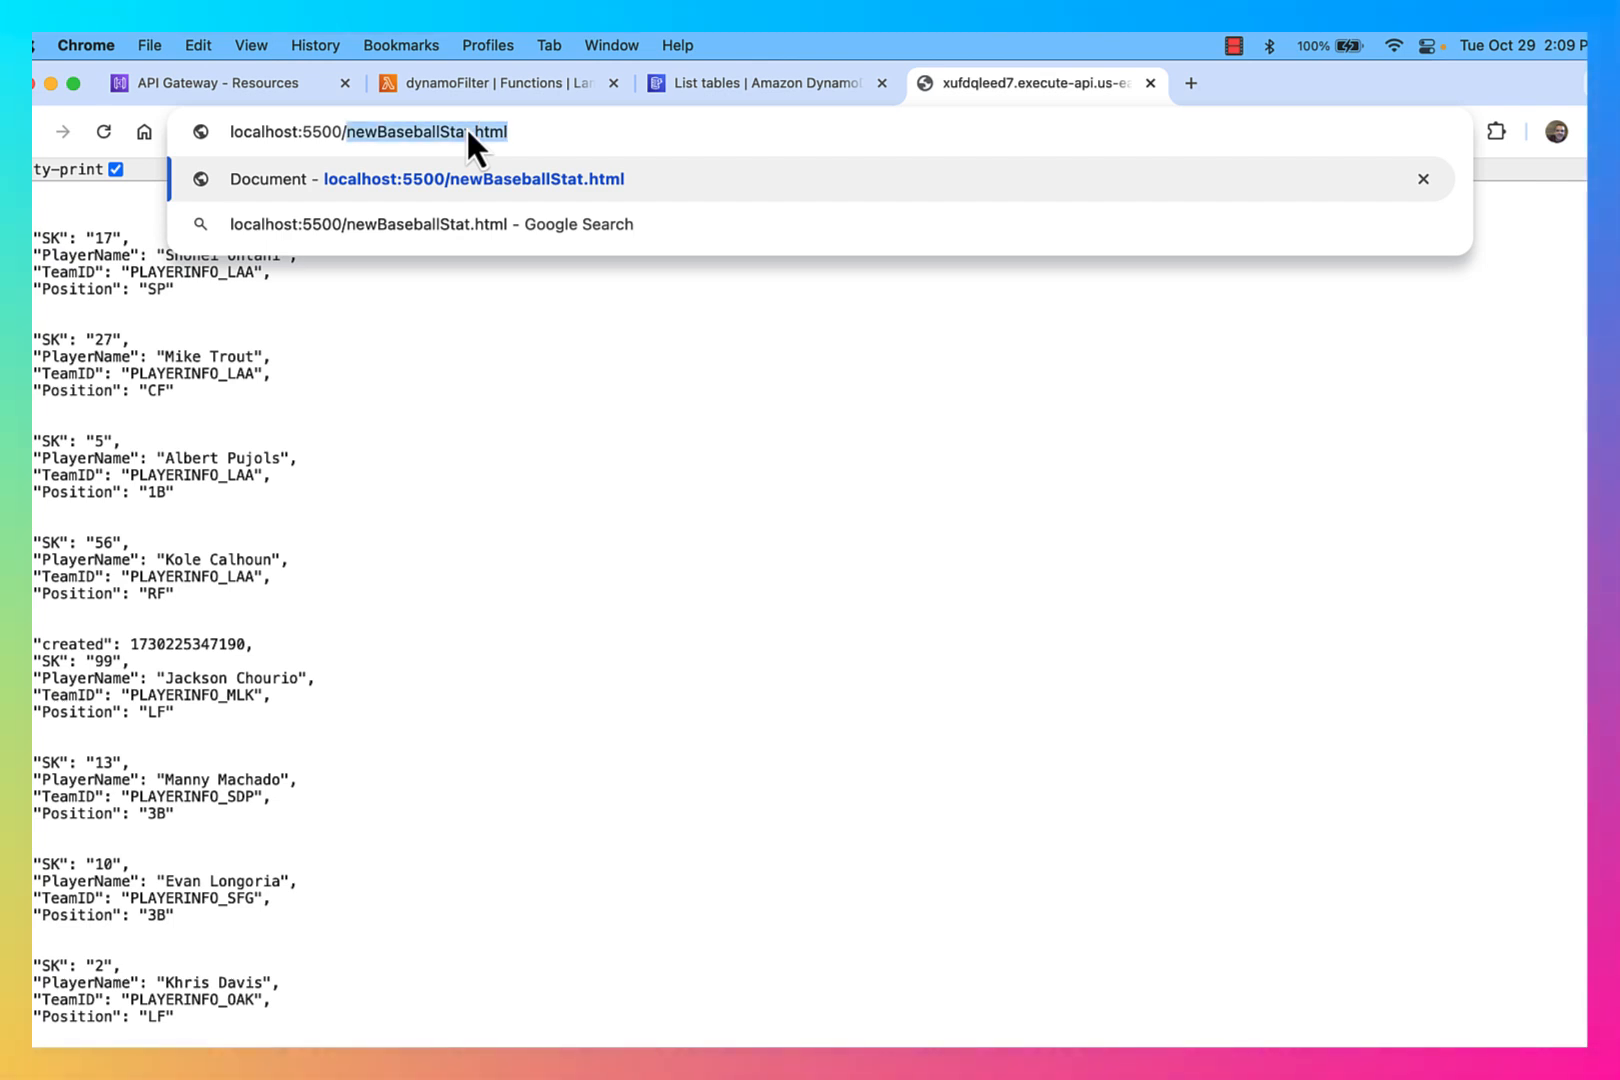
{"action": "key", "text": "alt+shift+Left"}
{"action": "key", "text": "shift+Right"}
{"action": "key", "text": "shift+Right"}
{"action": "key", "text": "shift+Right"}
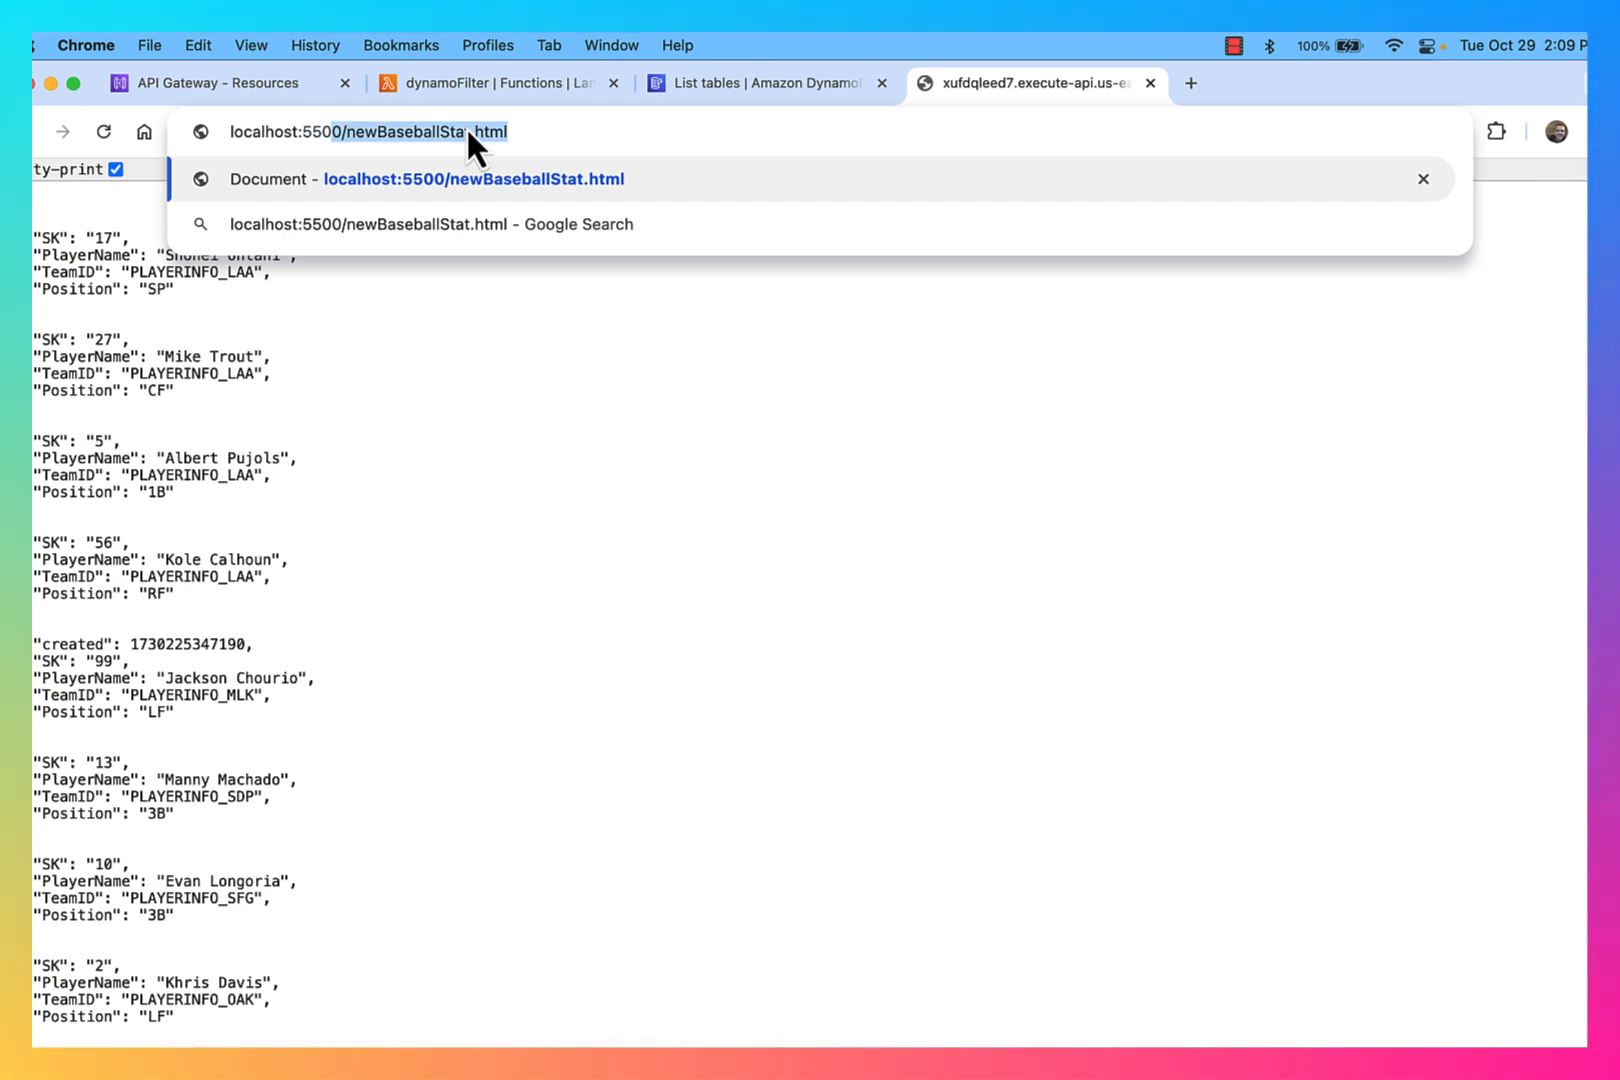
{"action": "key", "text": "shift+Right"}
{"action": "type", "text": "/index.html"}
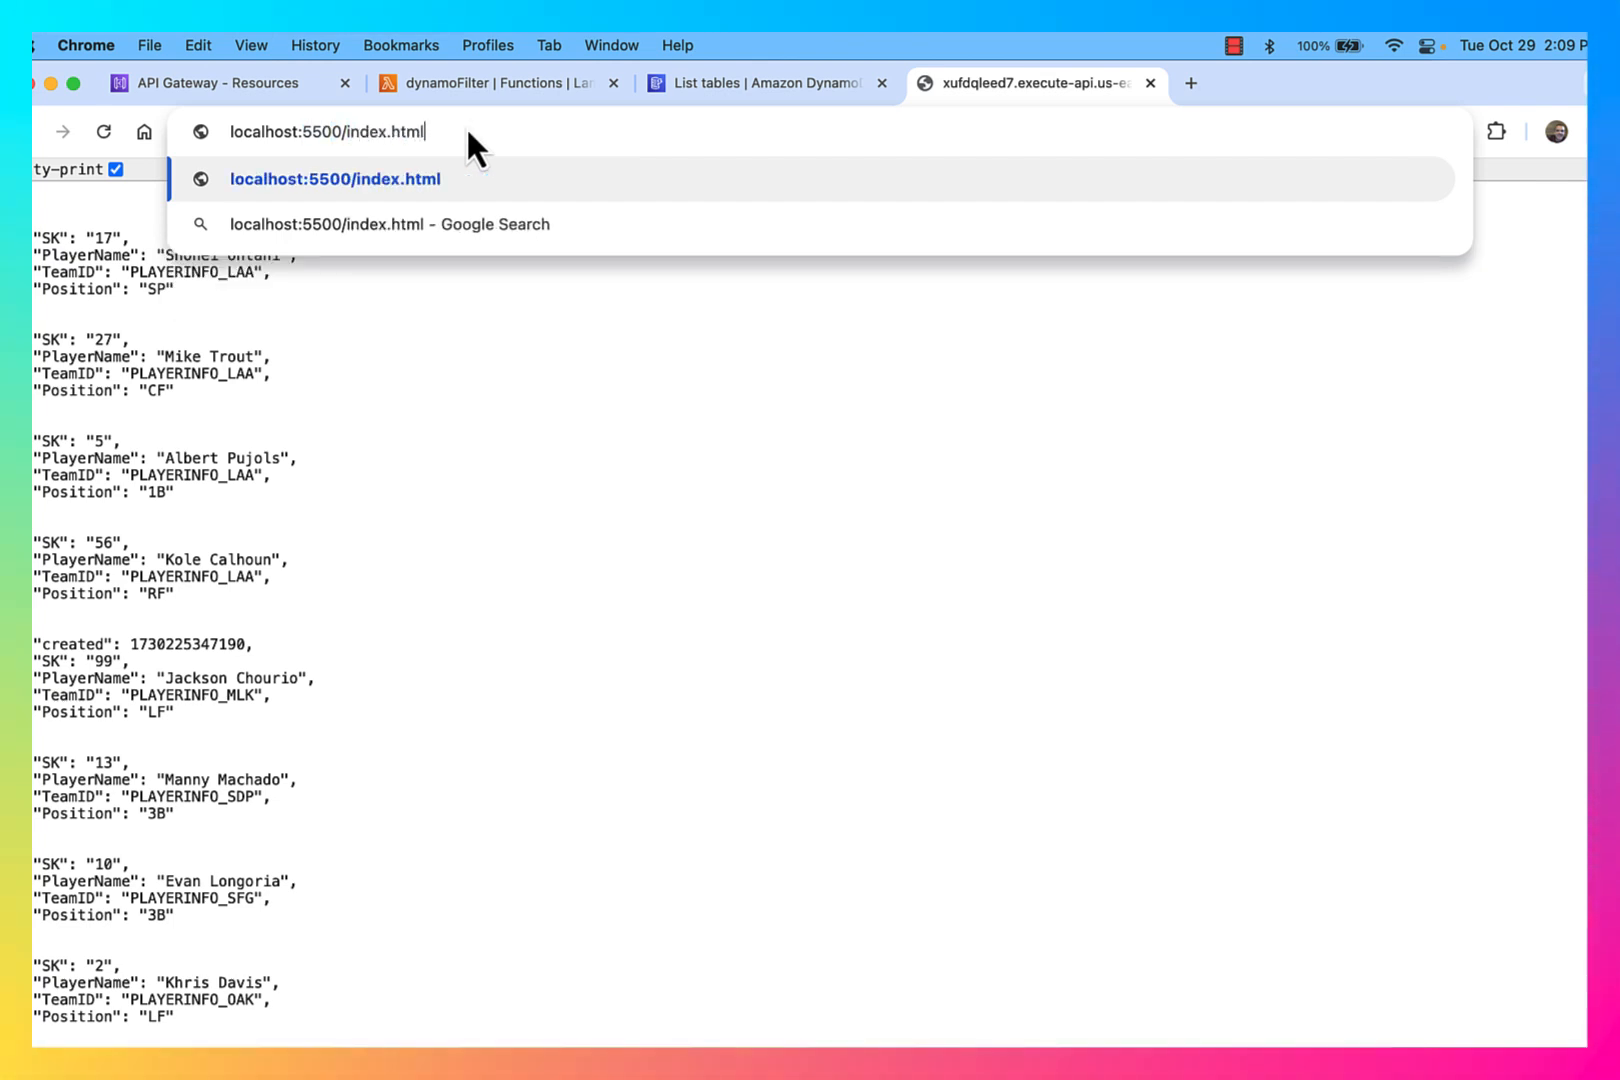
{"action": "key", "text": "Return"}
Inspect the client page and examine the browser console messages for the /players fetch.
{"action": "right_click", "coordinate": [614, 472]}
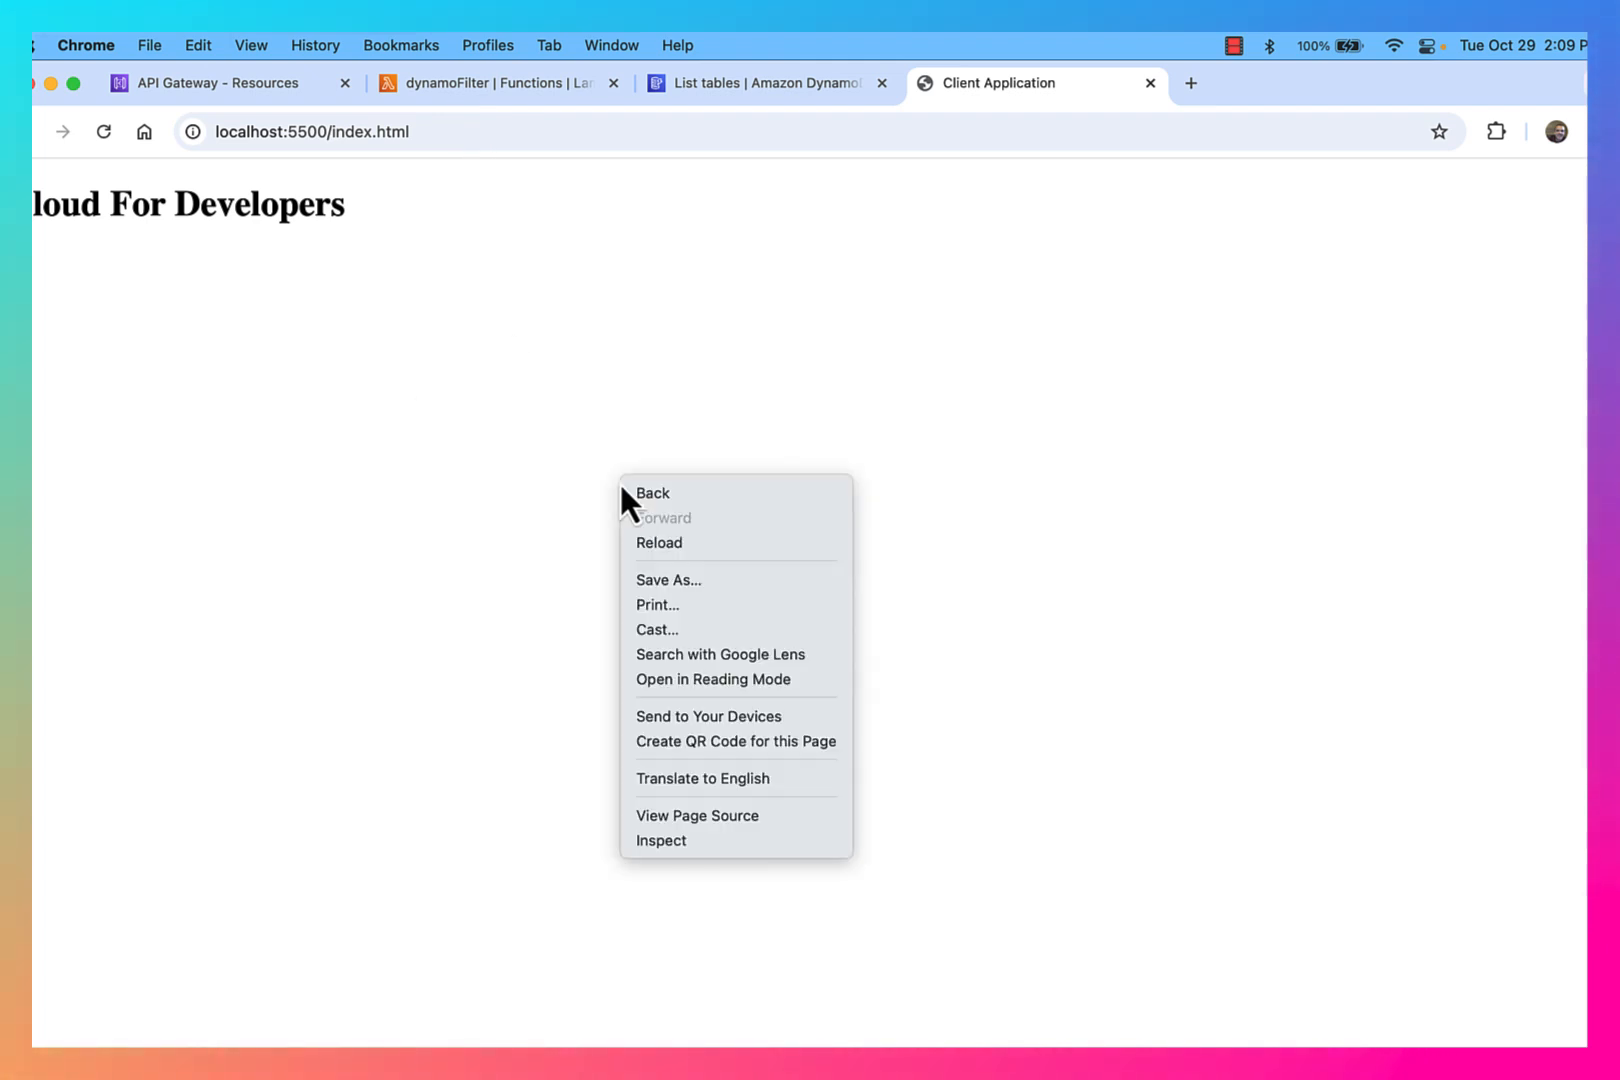
{"action": "left_click", "coordinate": [688, 845]}
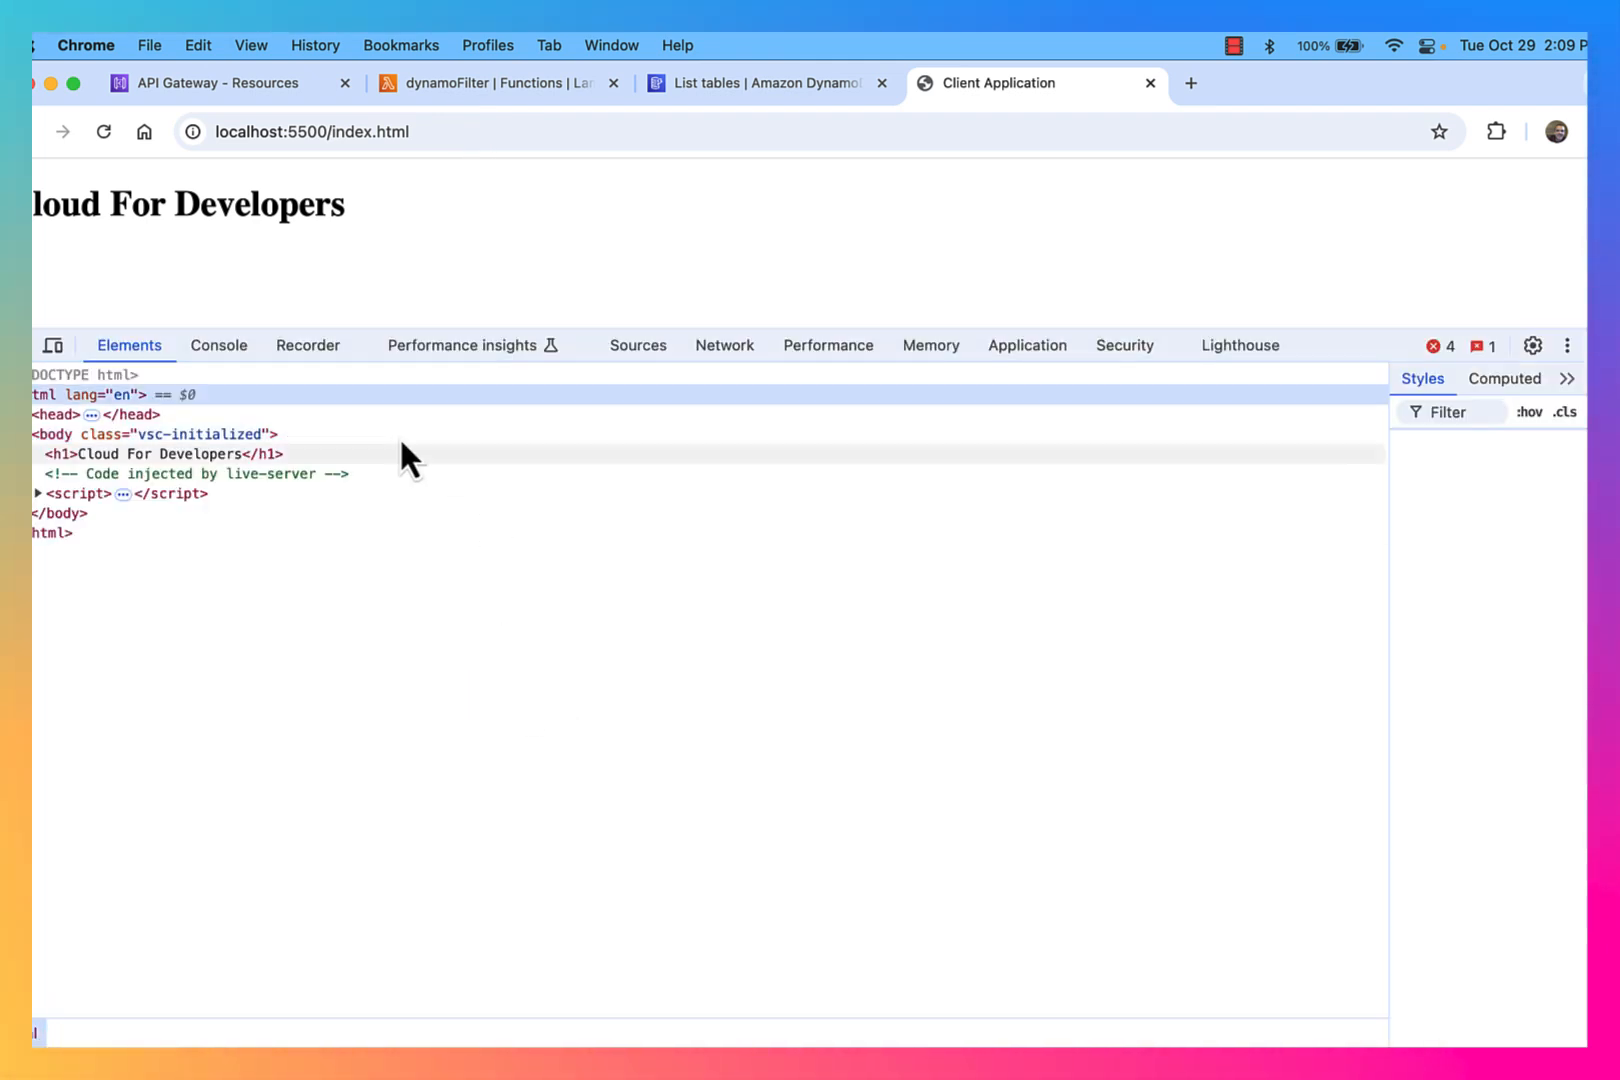
{"action": "left_click", "coordinate": [205, 350]}
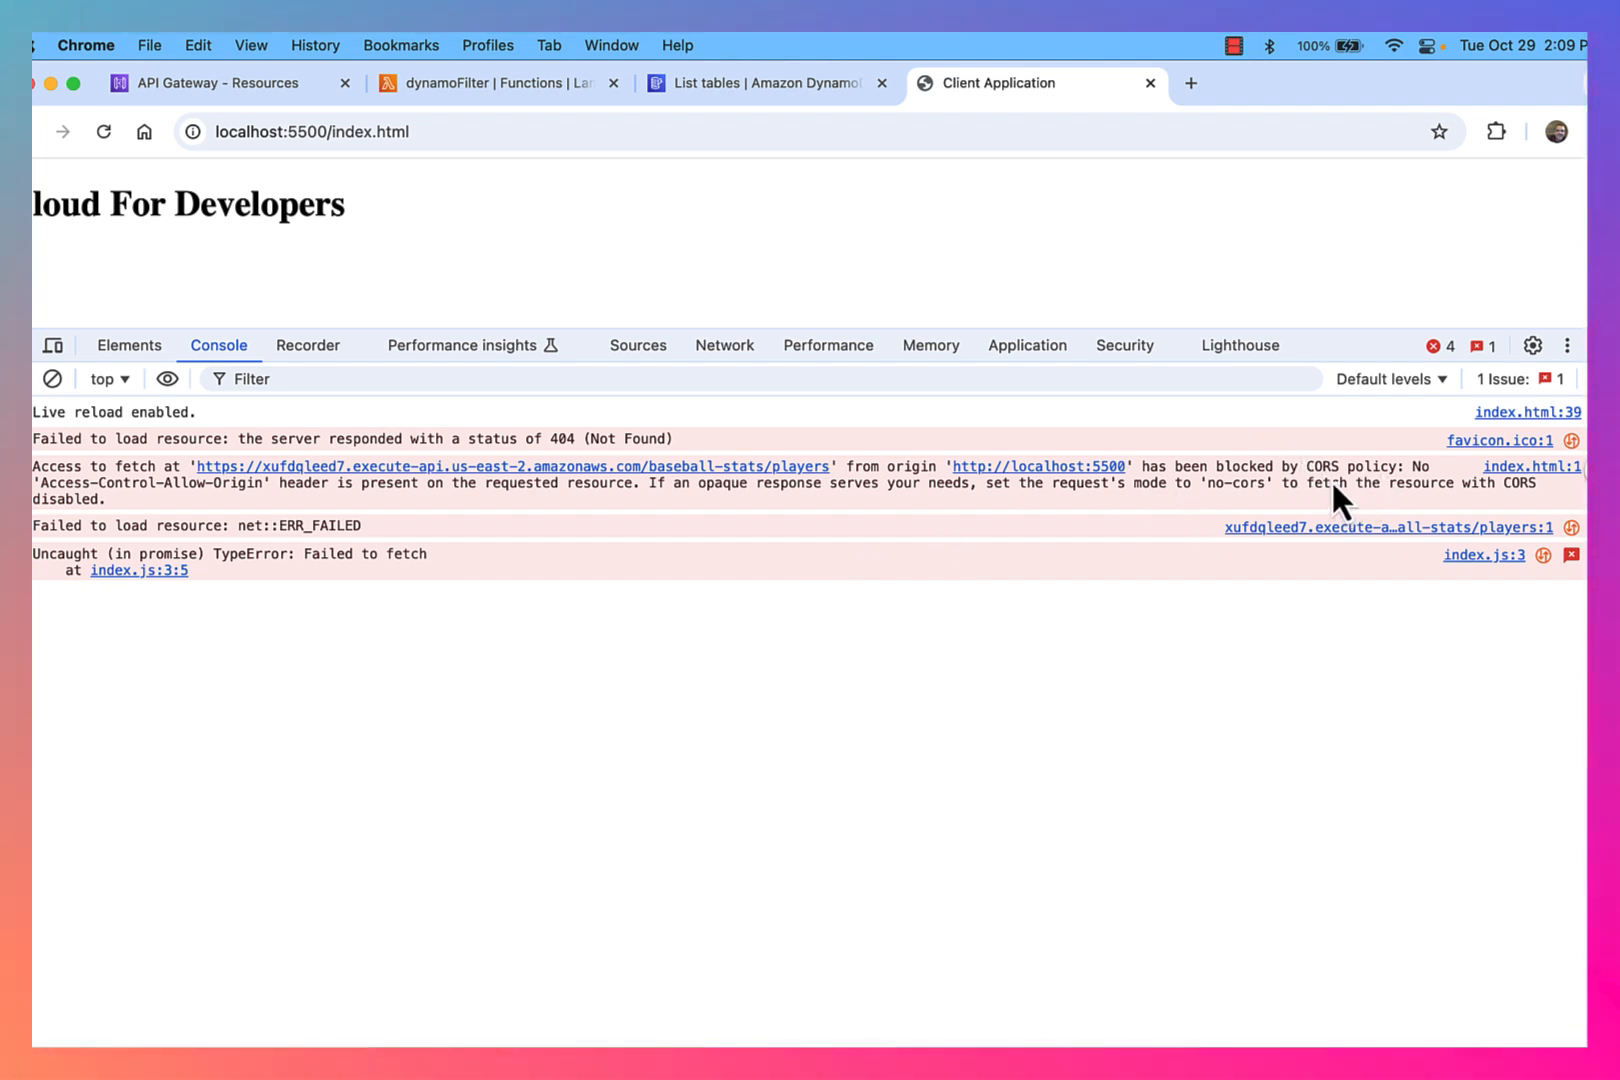
Return to API Gateway and enable CORS on the /players resource, allowing the GET method.
{"action": "left_click", "coordinate": [212, 86]}
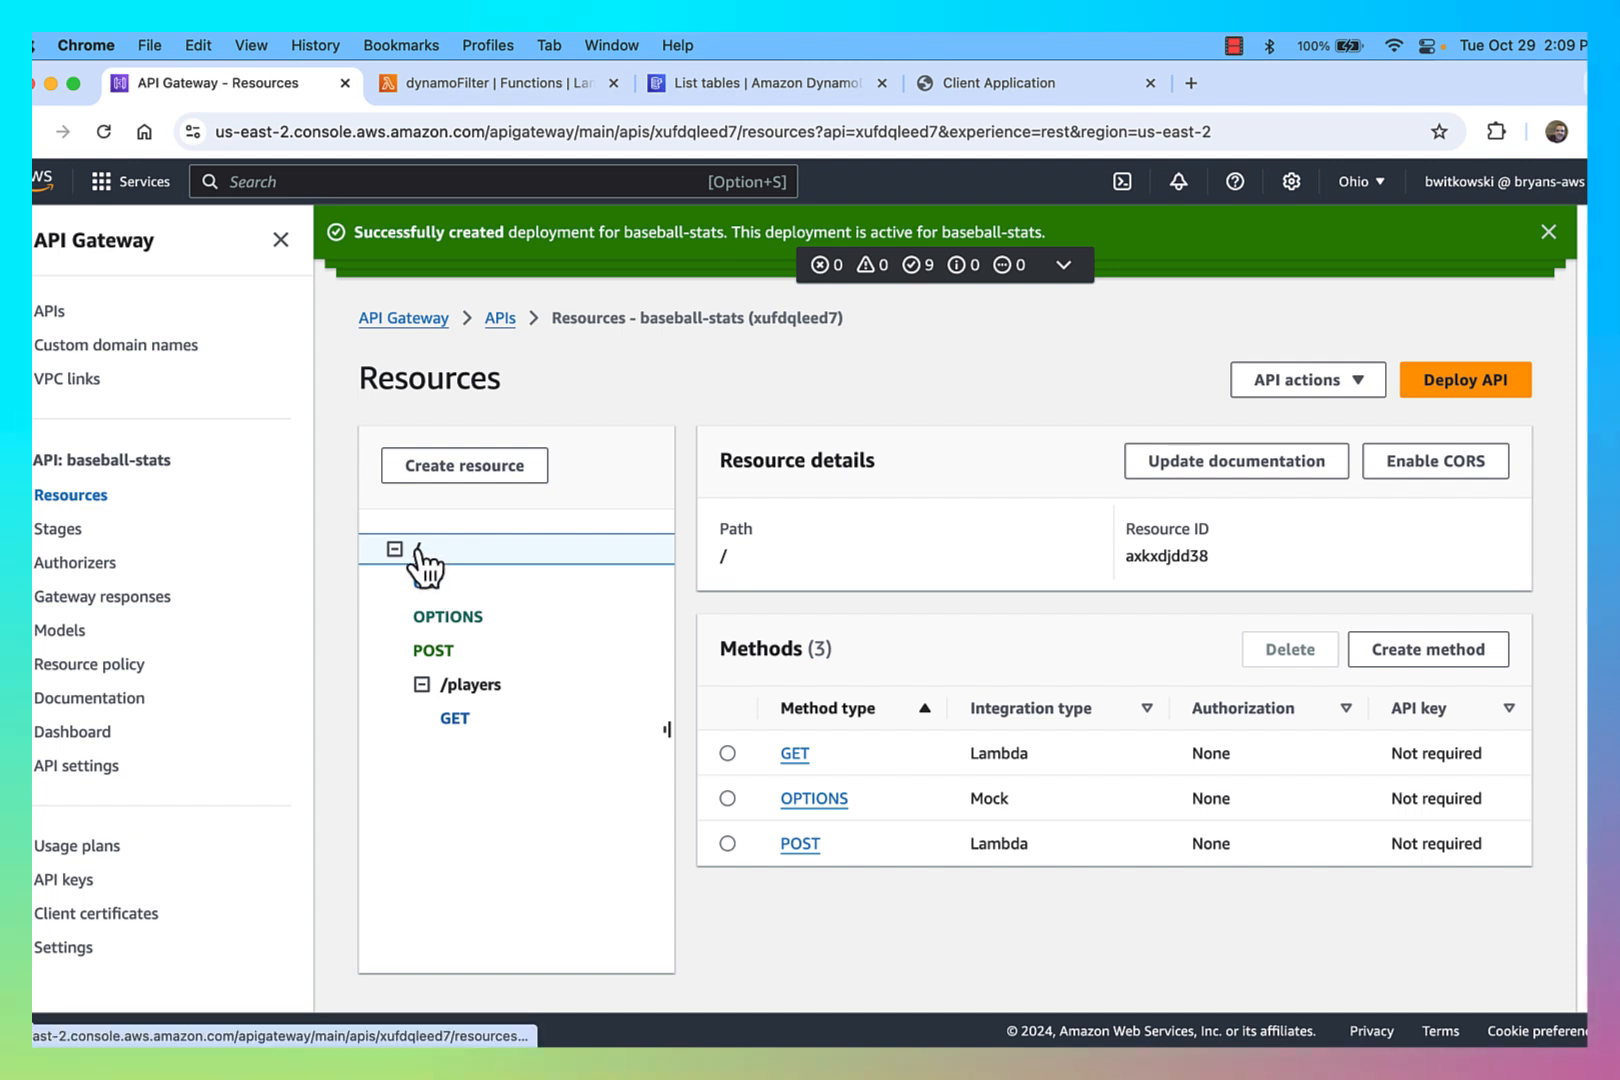
{"action": "left_click_drag", "start_coordinate": [400, 581], "coordinate": [483, 656]}
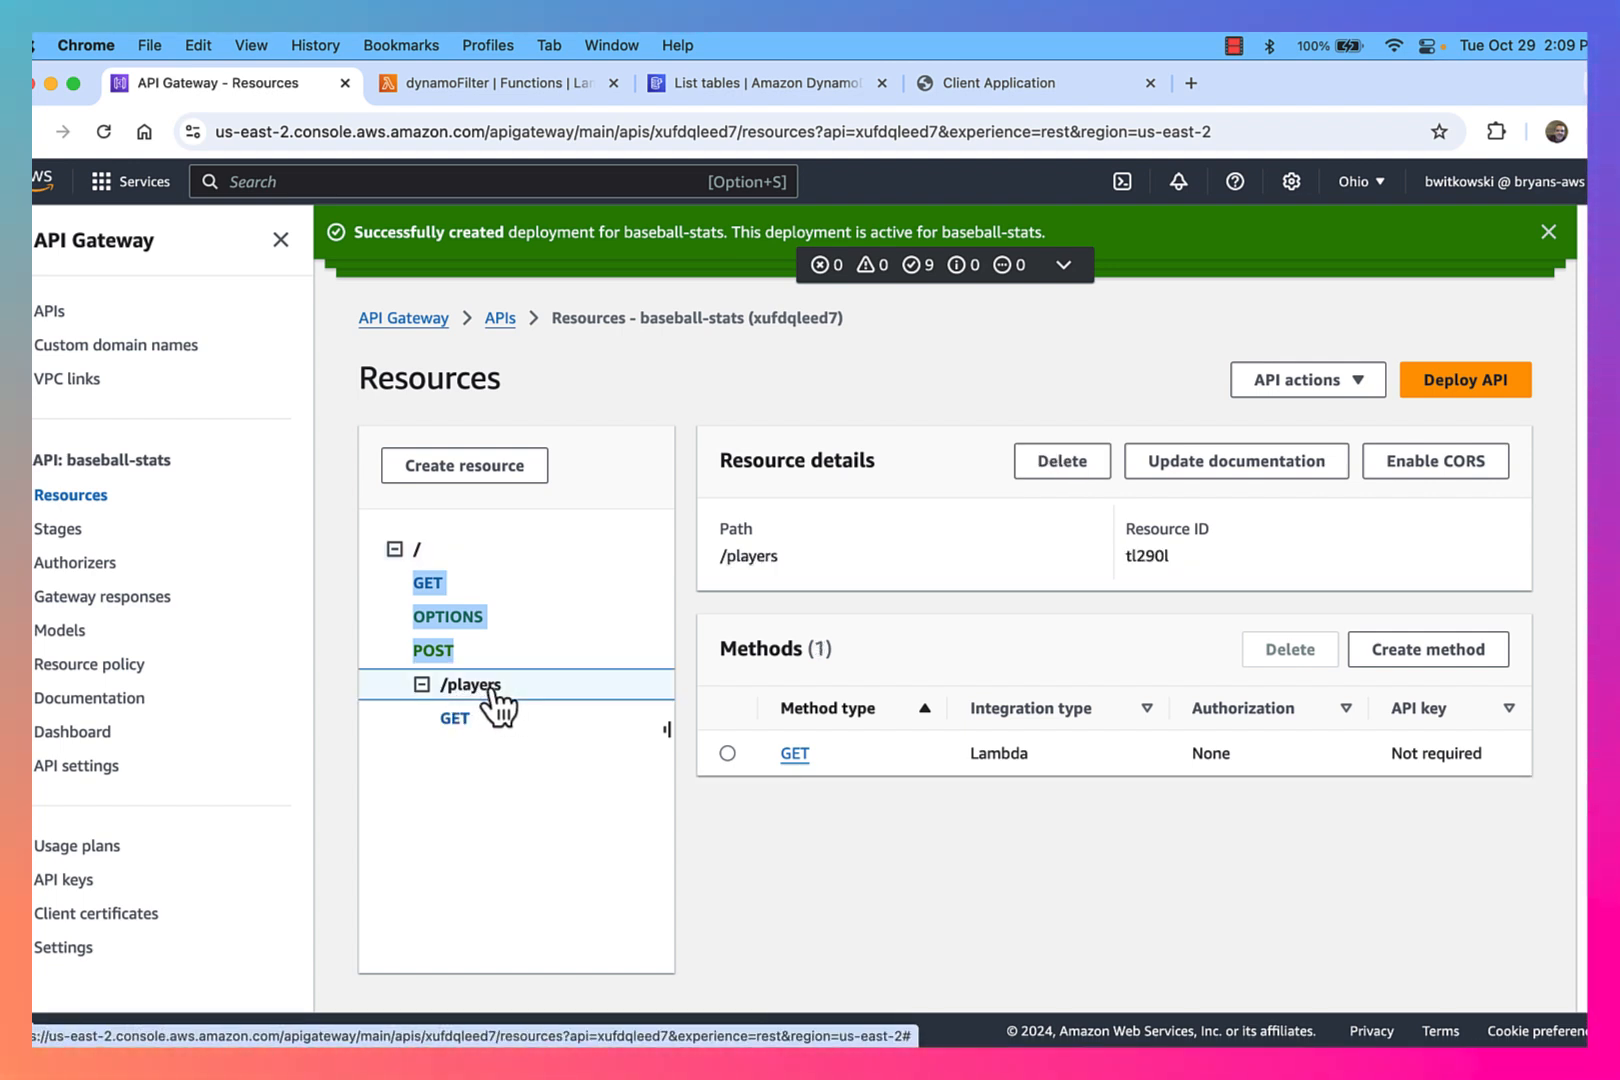
{"action": "left_click", "coordinate": [1458, 479]}
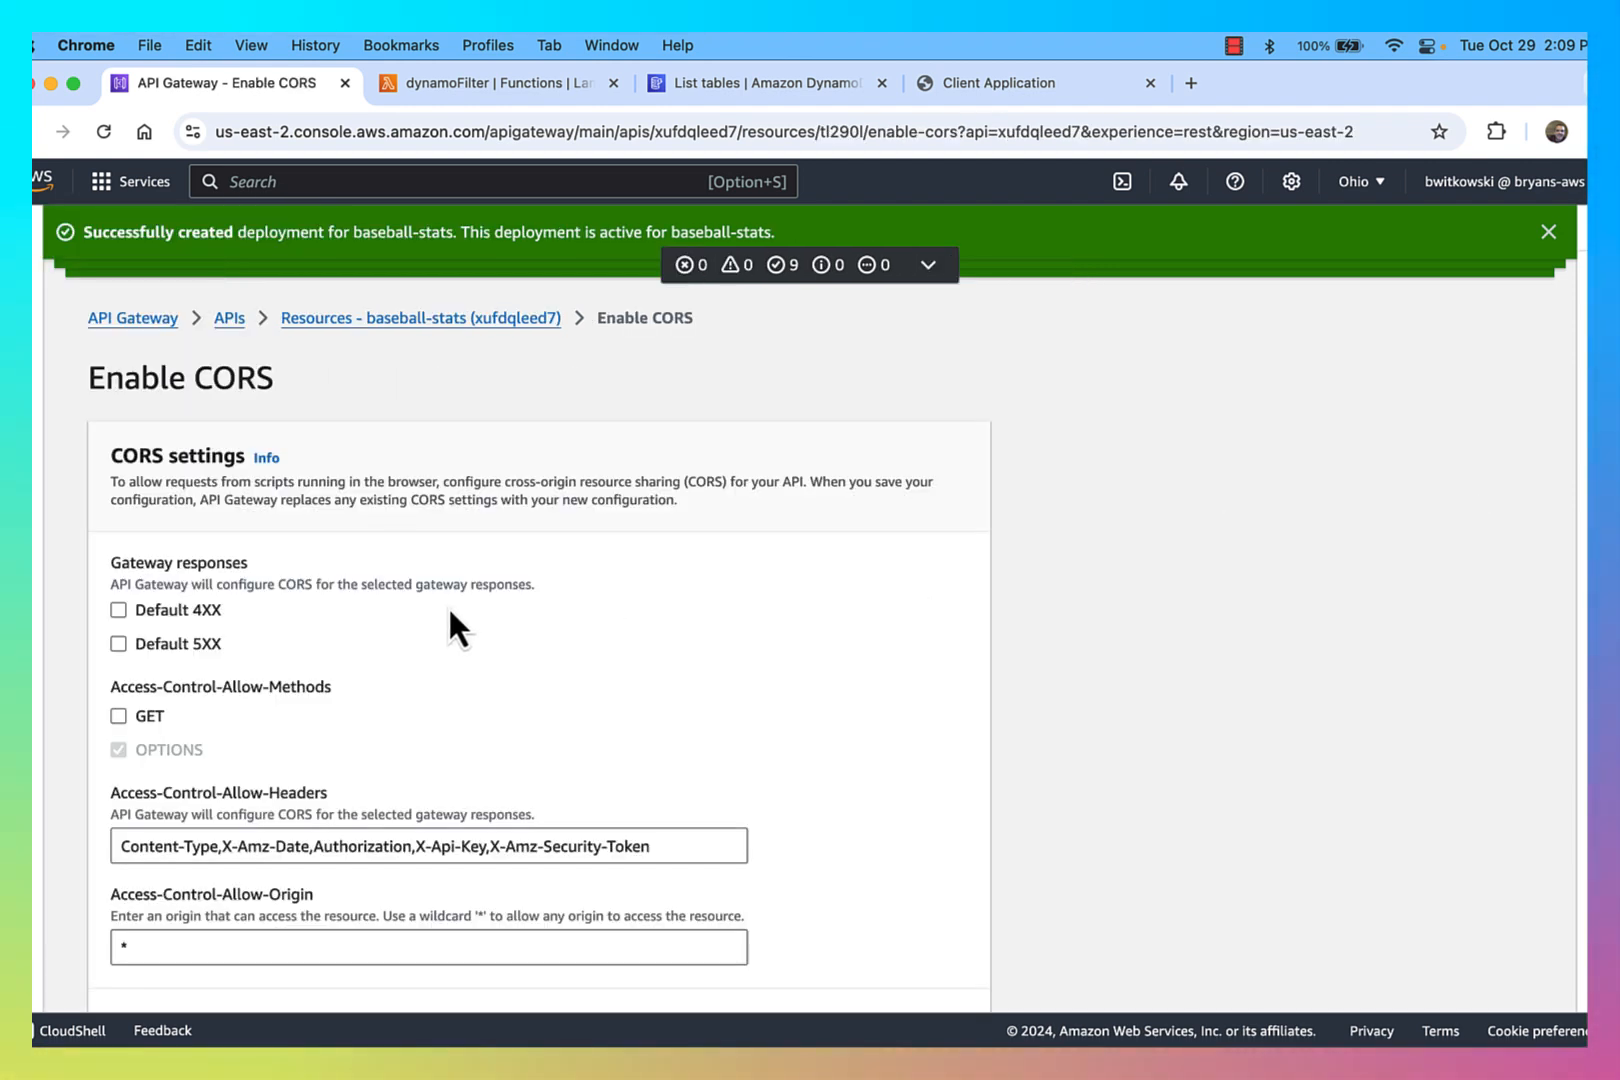
{"action": "left_click", "coordinate": [148, 716]}
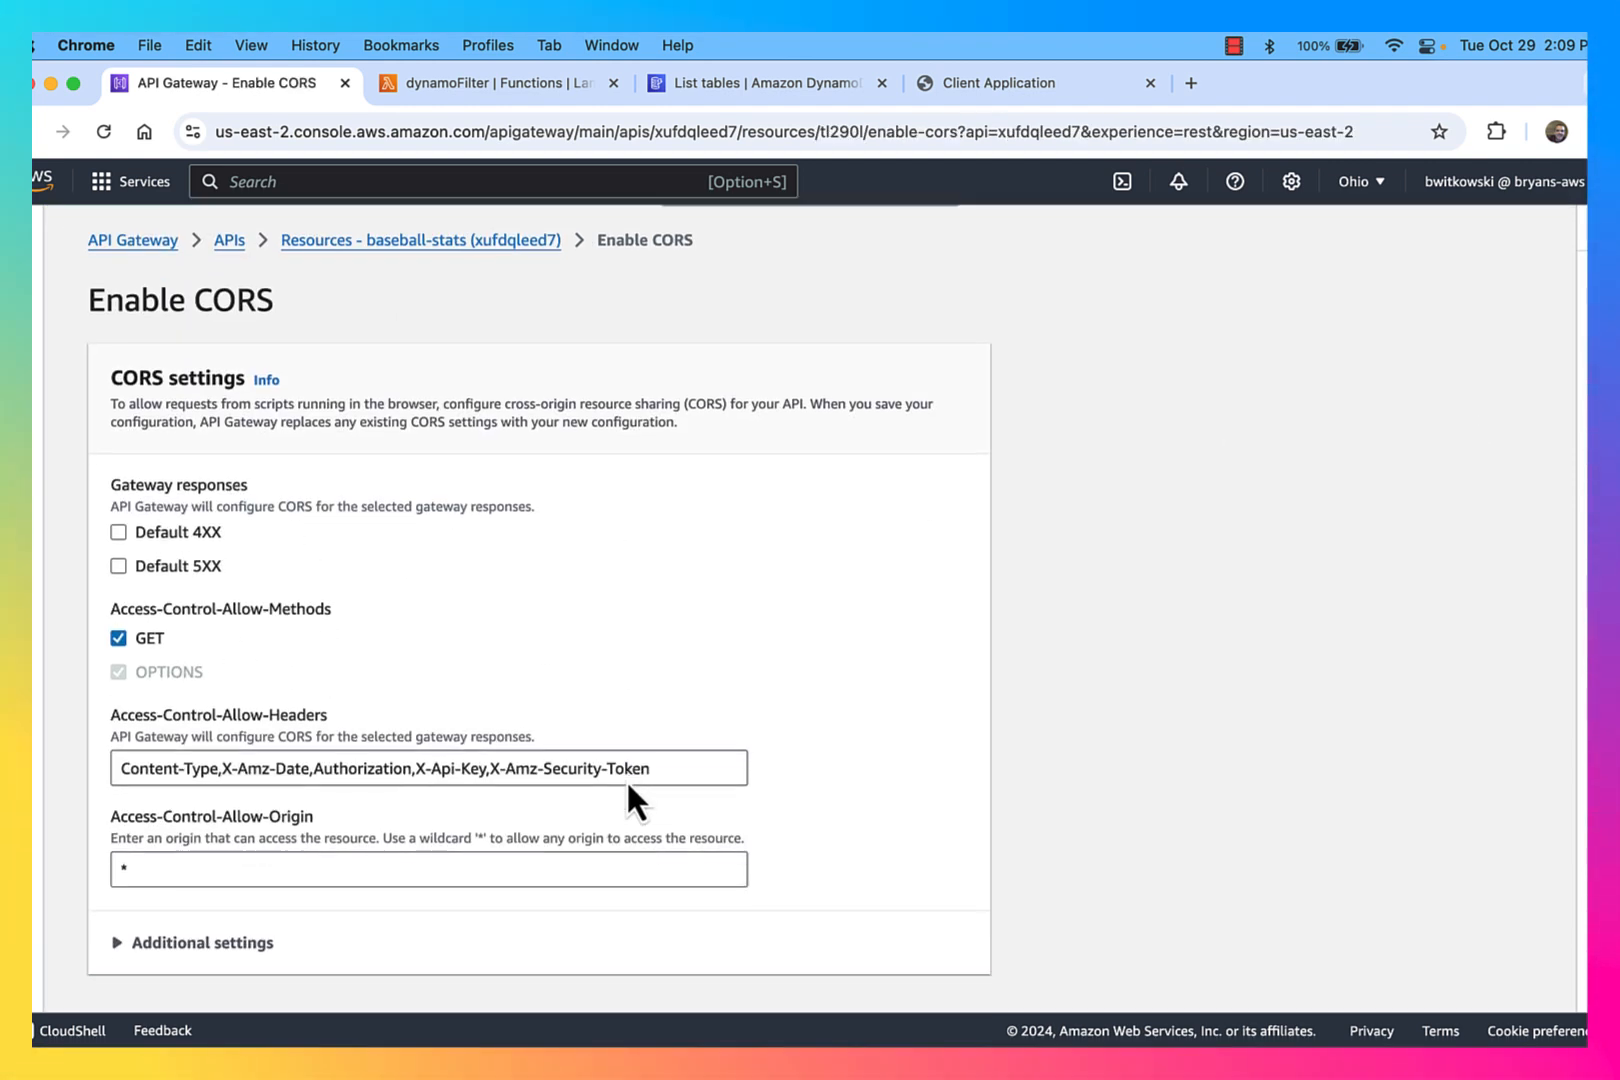
{"action": "scroll", "coordinate": [700, 840], "scroll_direction": "down", "scroll_amount": 2}
{"action": "left_click", "coordinate": [945, 990]}
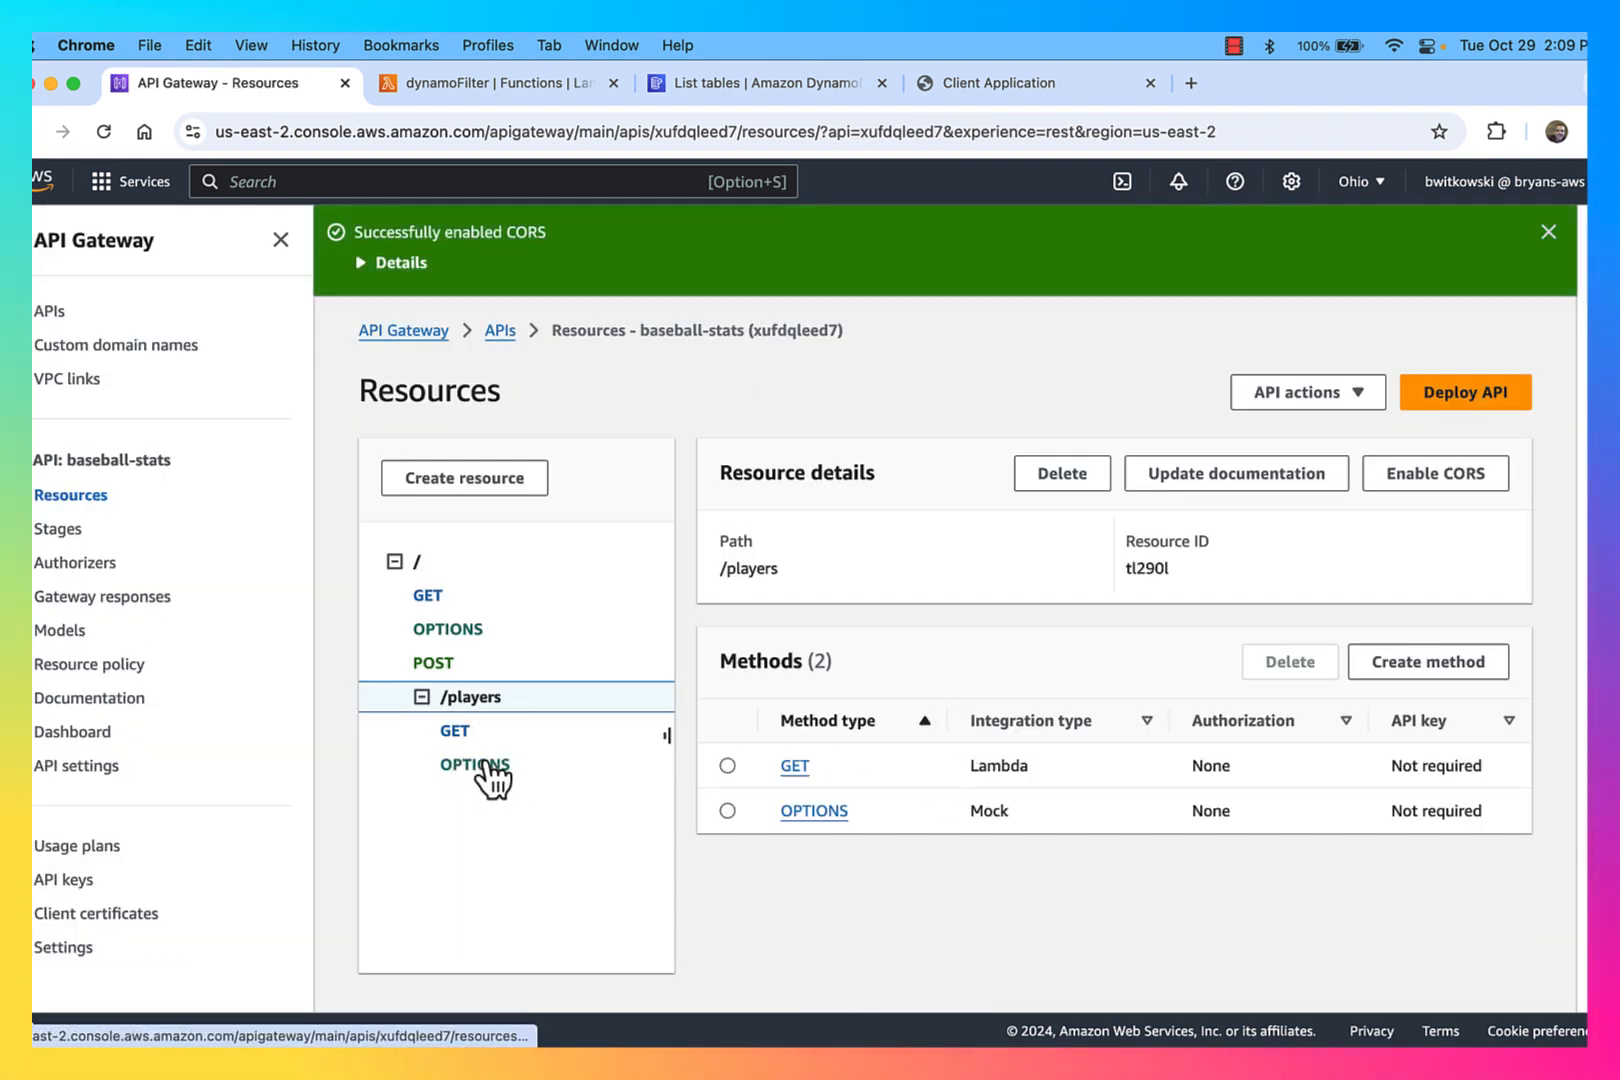
Deploy the API to the existing baseball-stats stage and return to its resource tree.
{"action": "left_click", "coordinate": [1498, 402]}
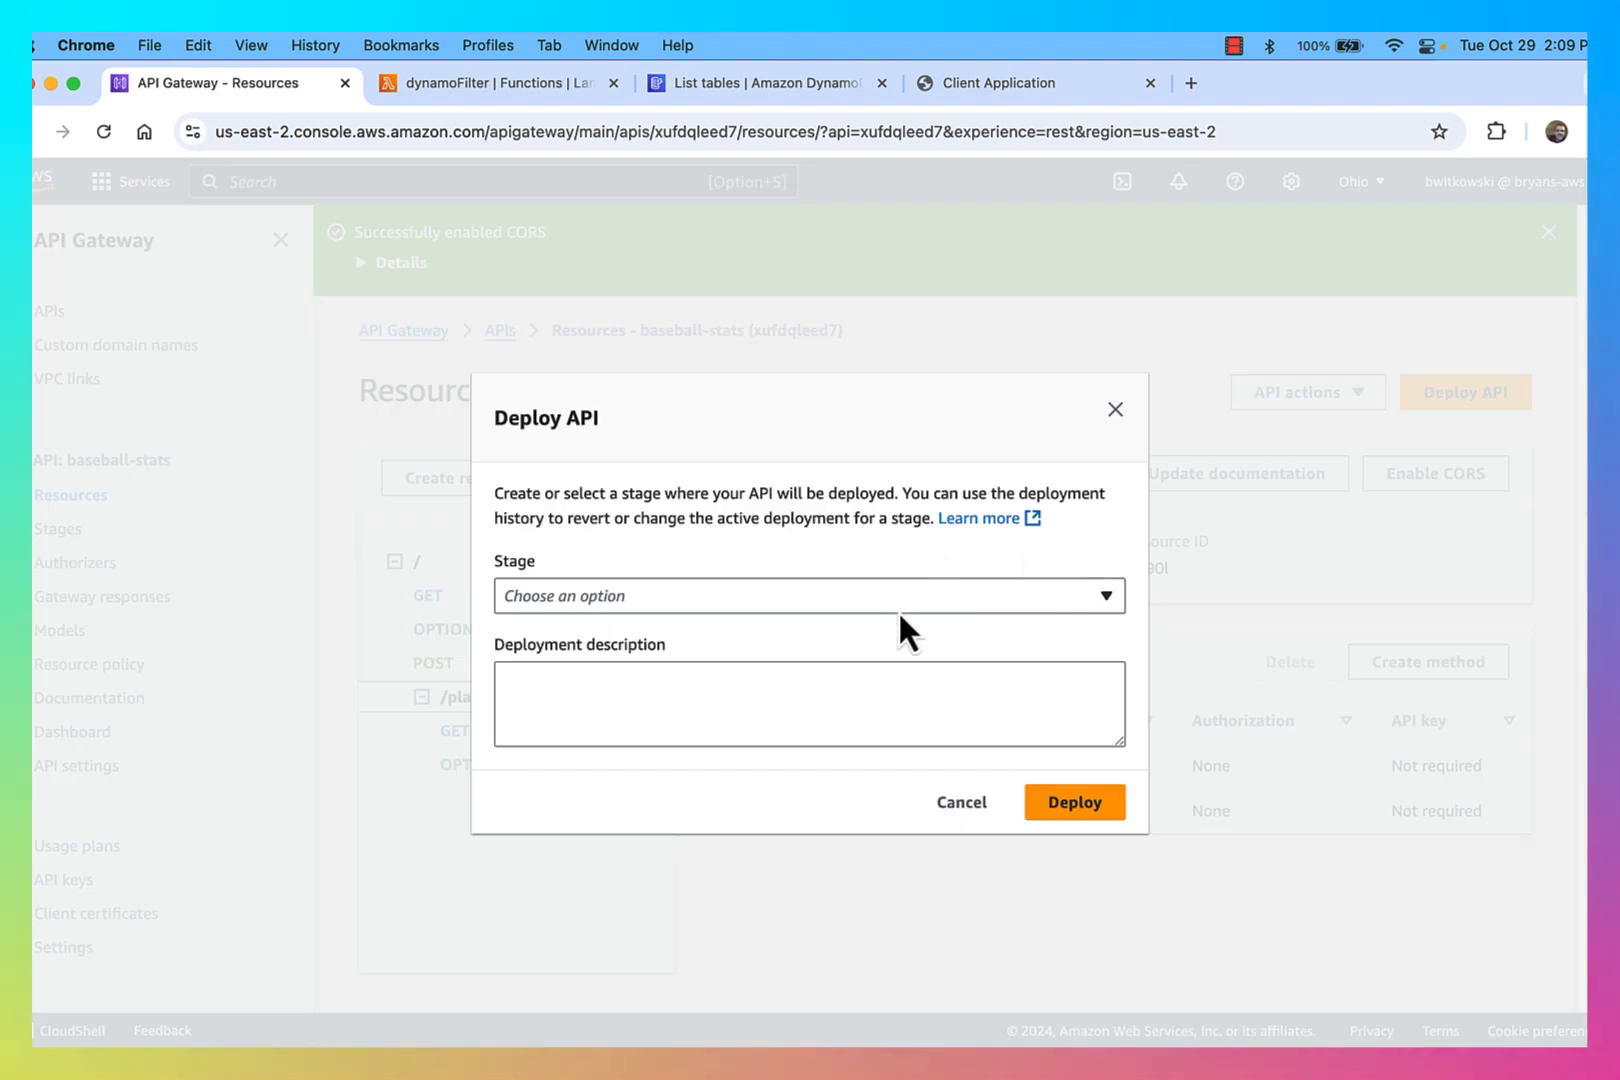
{"action": "left_click", "coordinate": [894, 597]}
{"action": "left_click", "coordinate": [880, 676]}
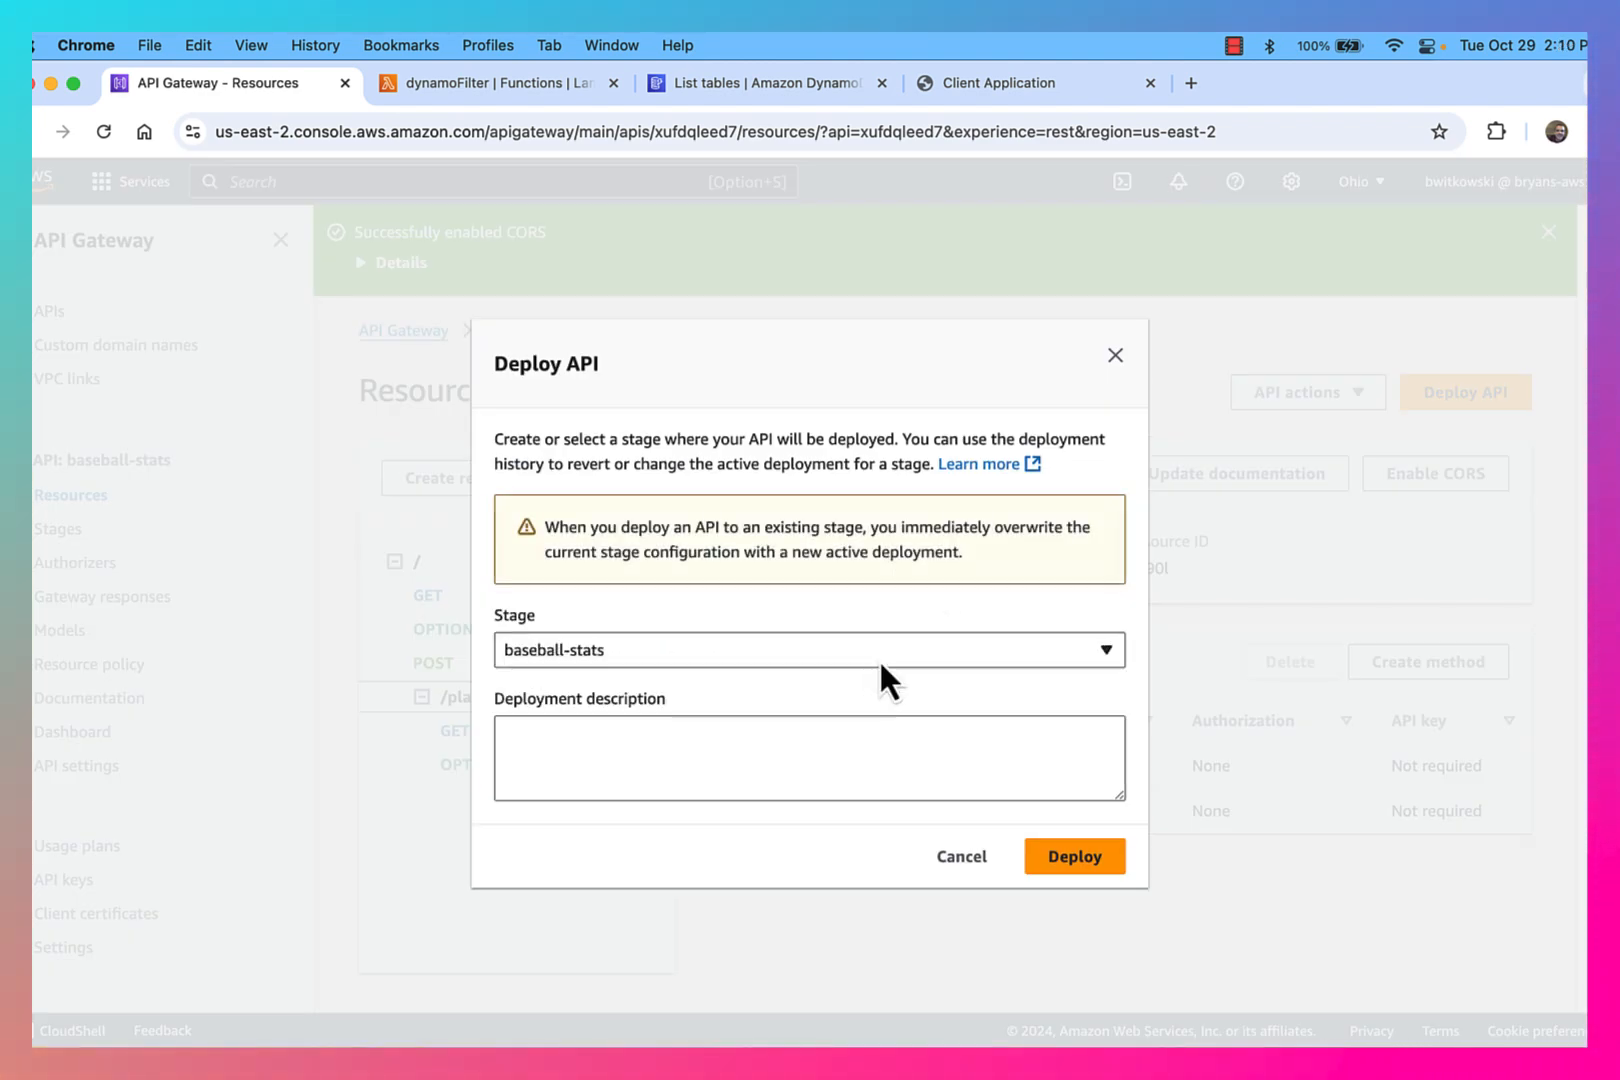
{"action": "left_click", "coordinate": [1080, 857]}
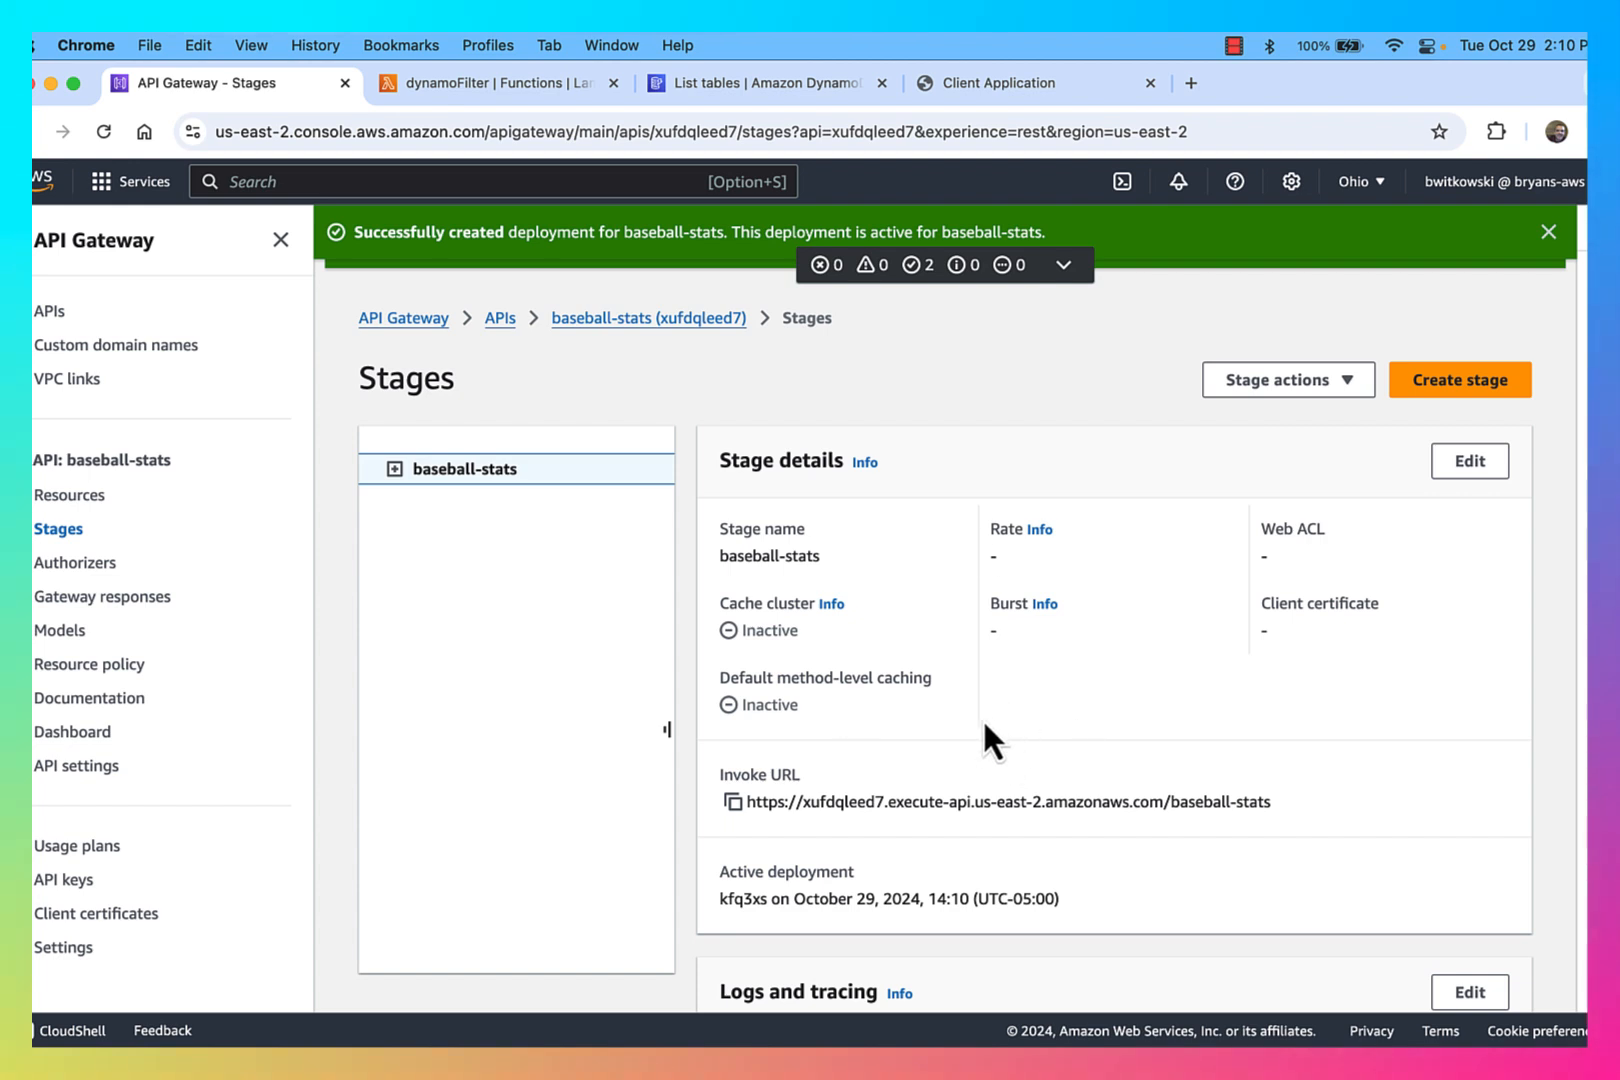
{"action": "left_click", "coordinate": [70, 497]}
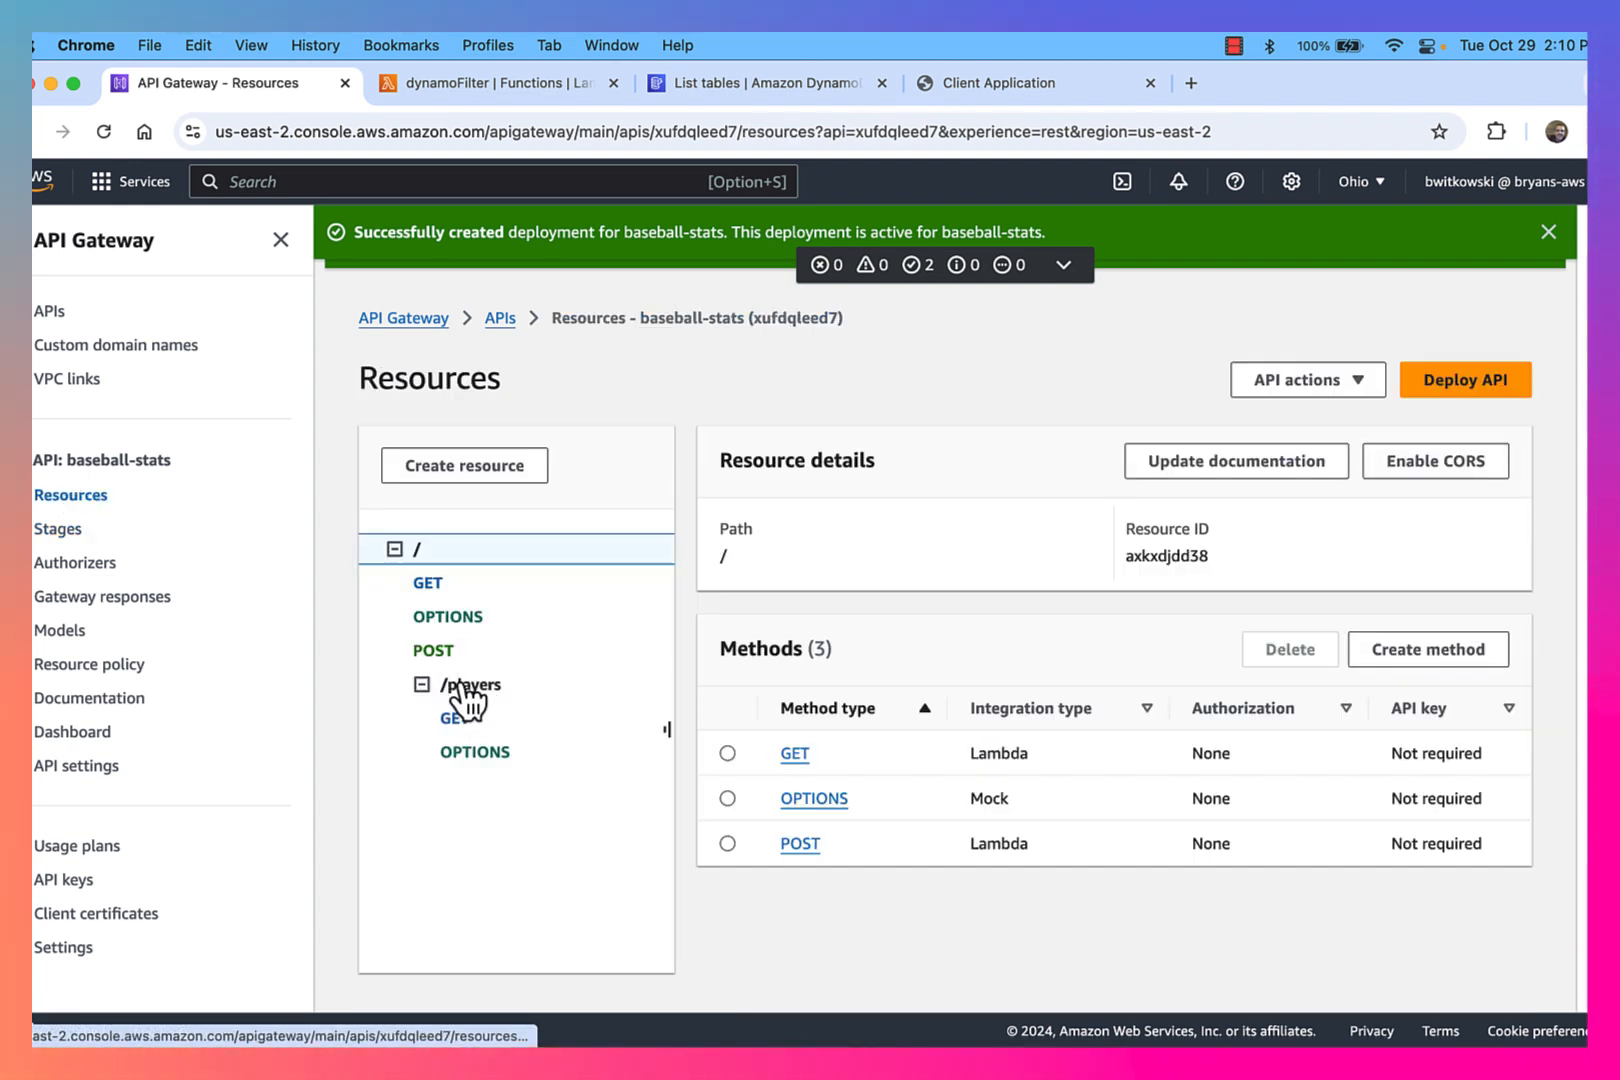
Reload the Client Application page and expand the players array logged in the console.
{"action": "key", "text": "super+Tab"}
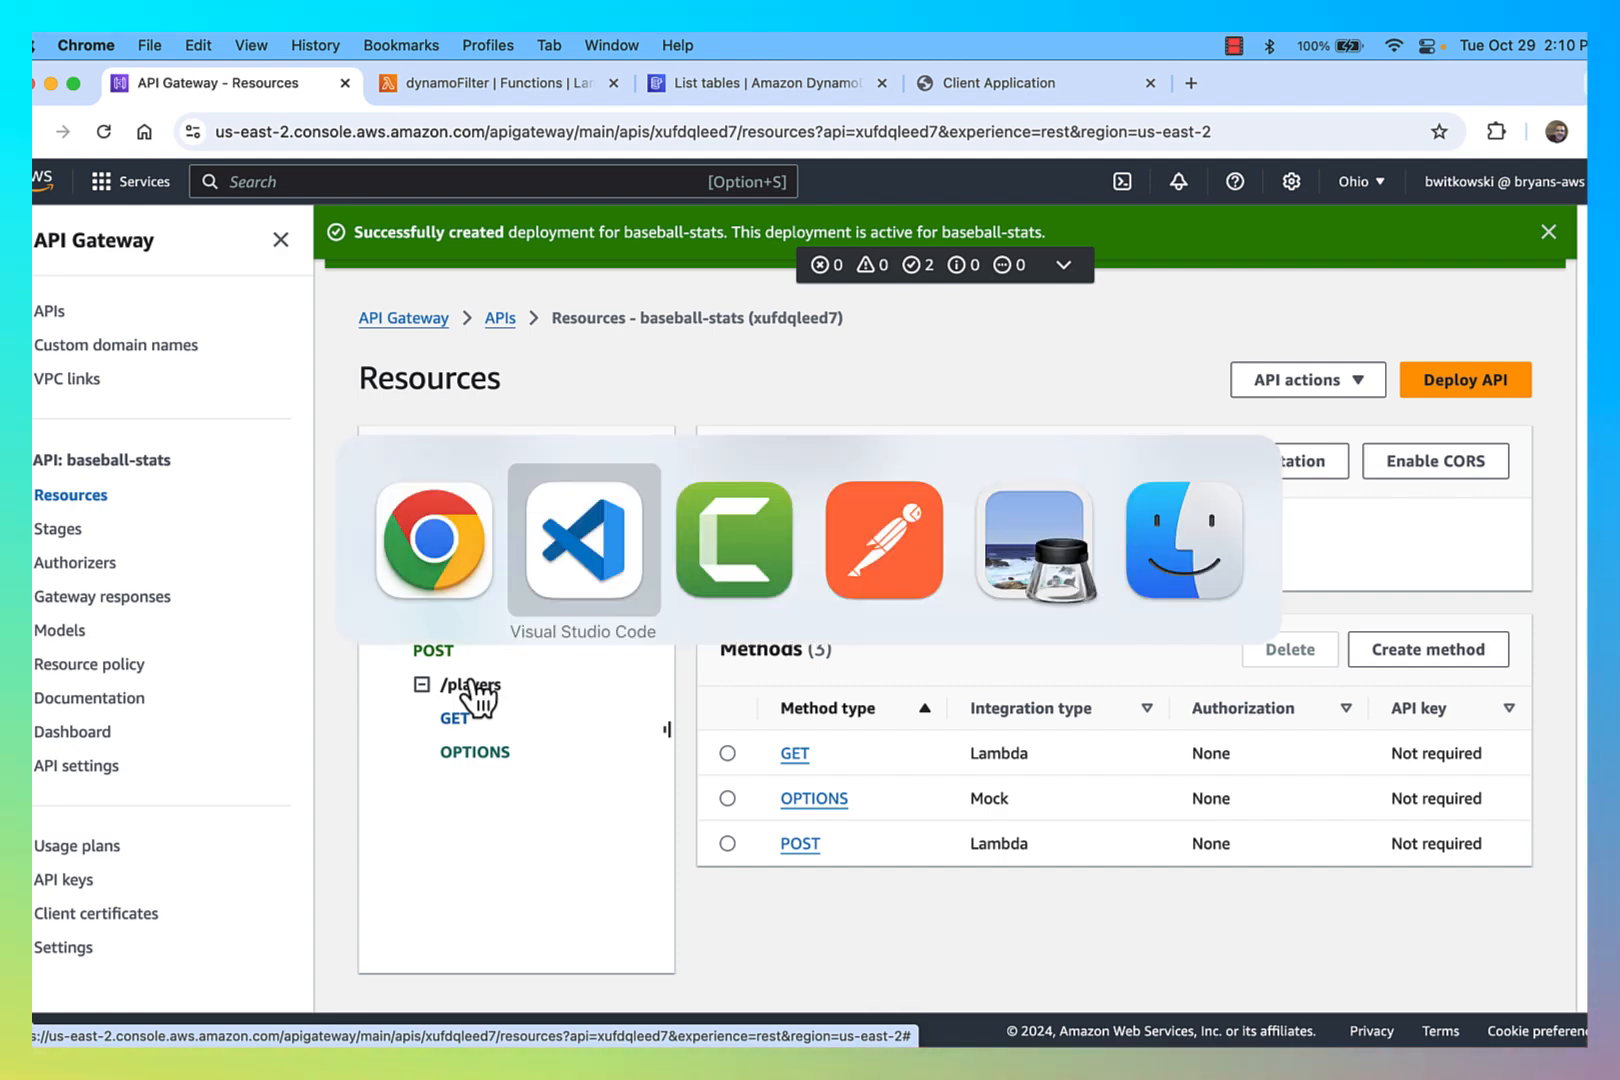
{"action": "key", "text": "super+shift+Tab"}
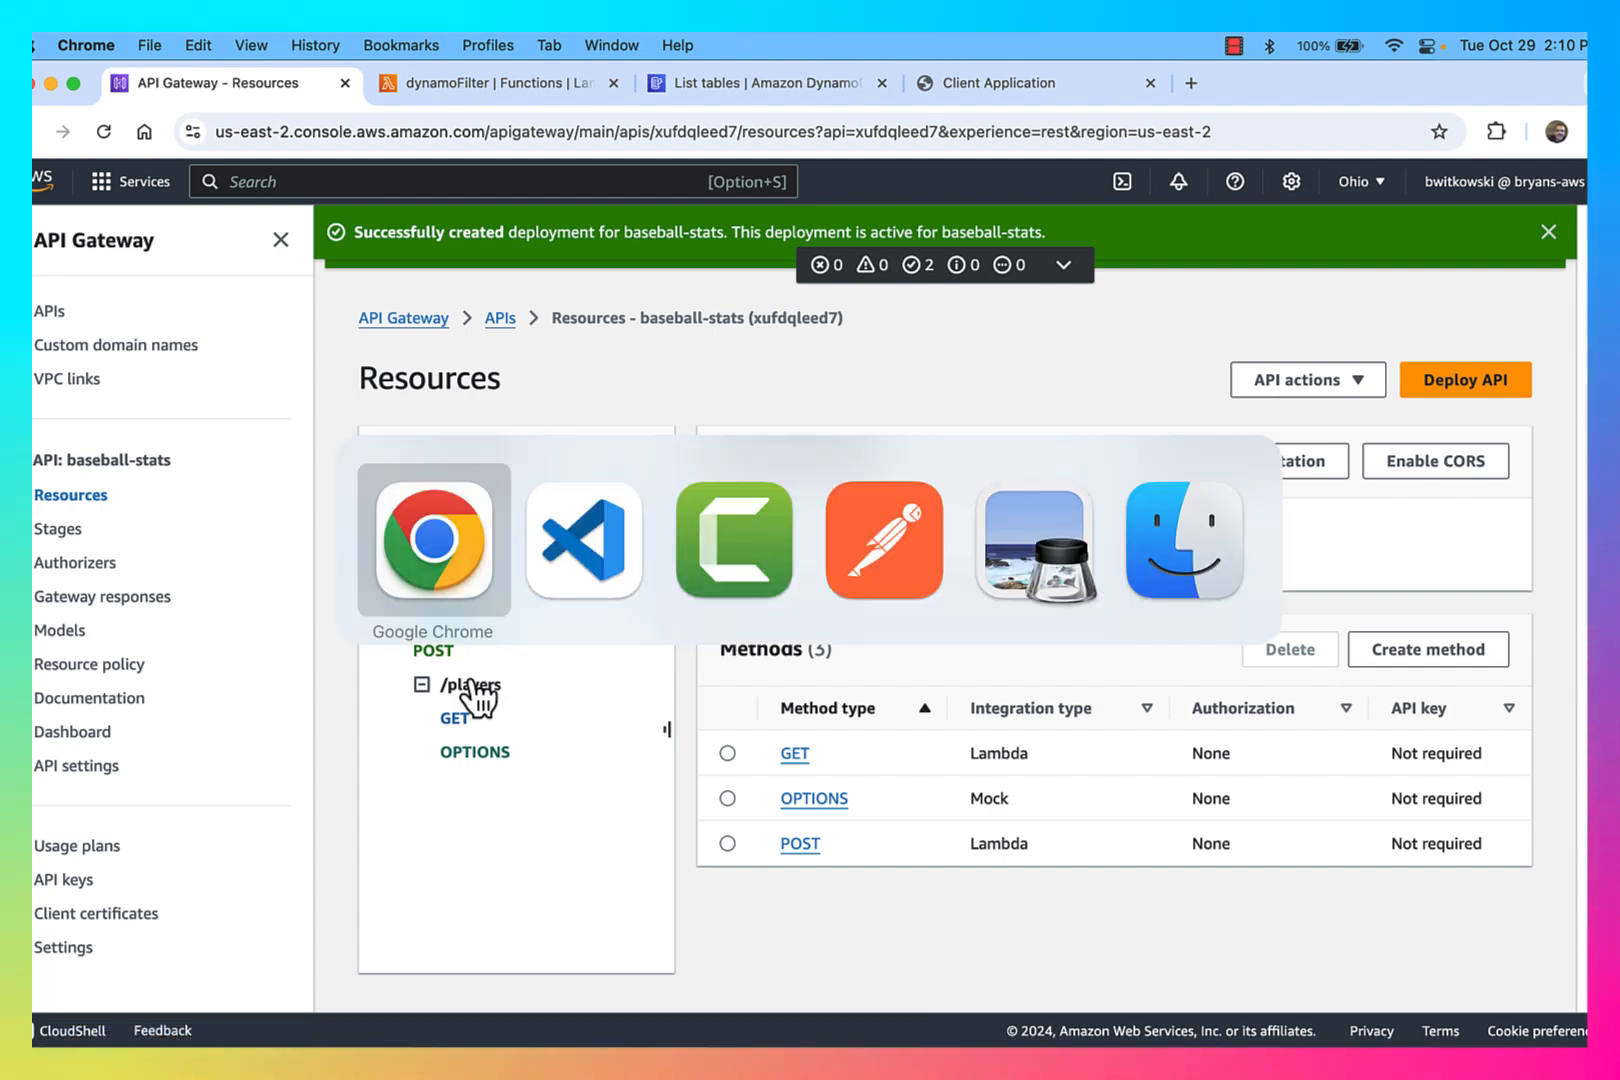
{"action": "left_click", "coordinate": [974, 95]}
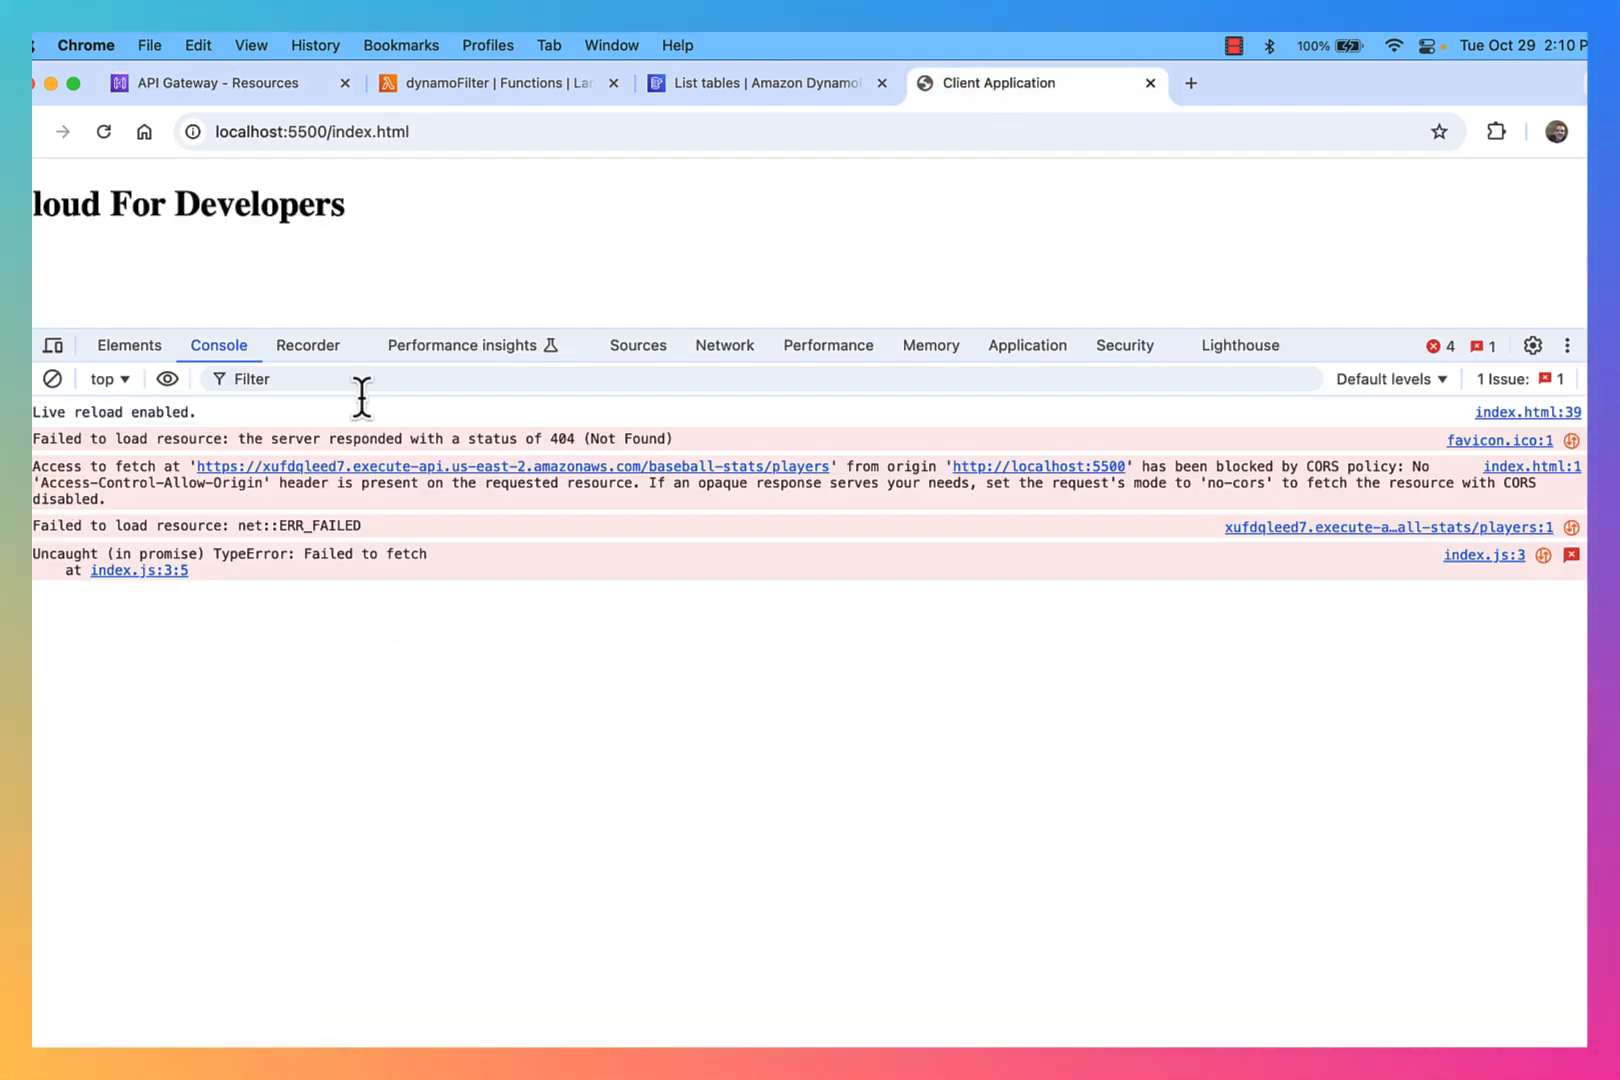
{"action": "left_click", "coordinate": [103, 131]}
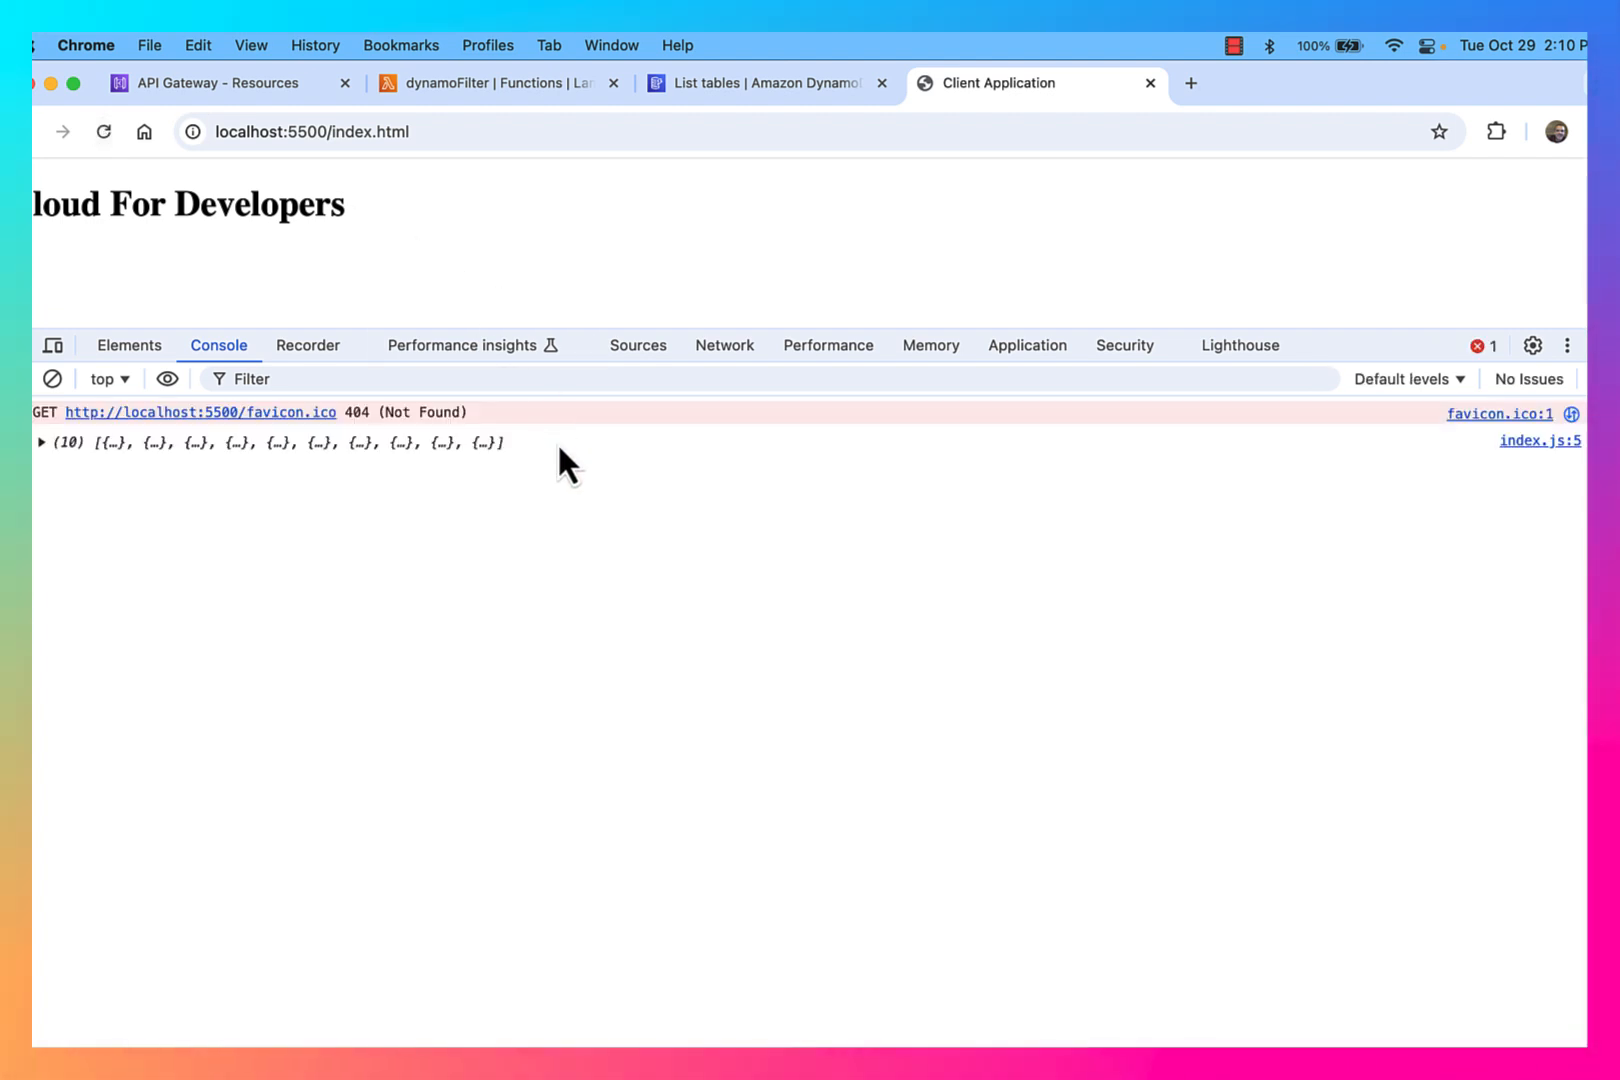
{"action": "left_click", "coordinate": [41, 442]}
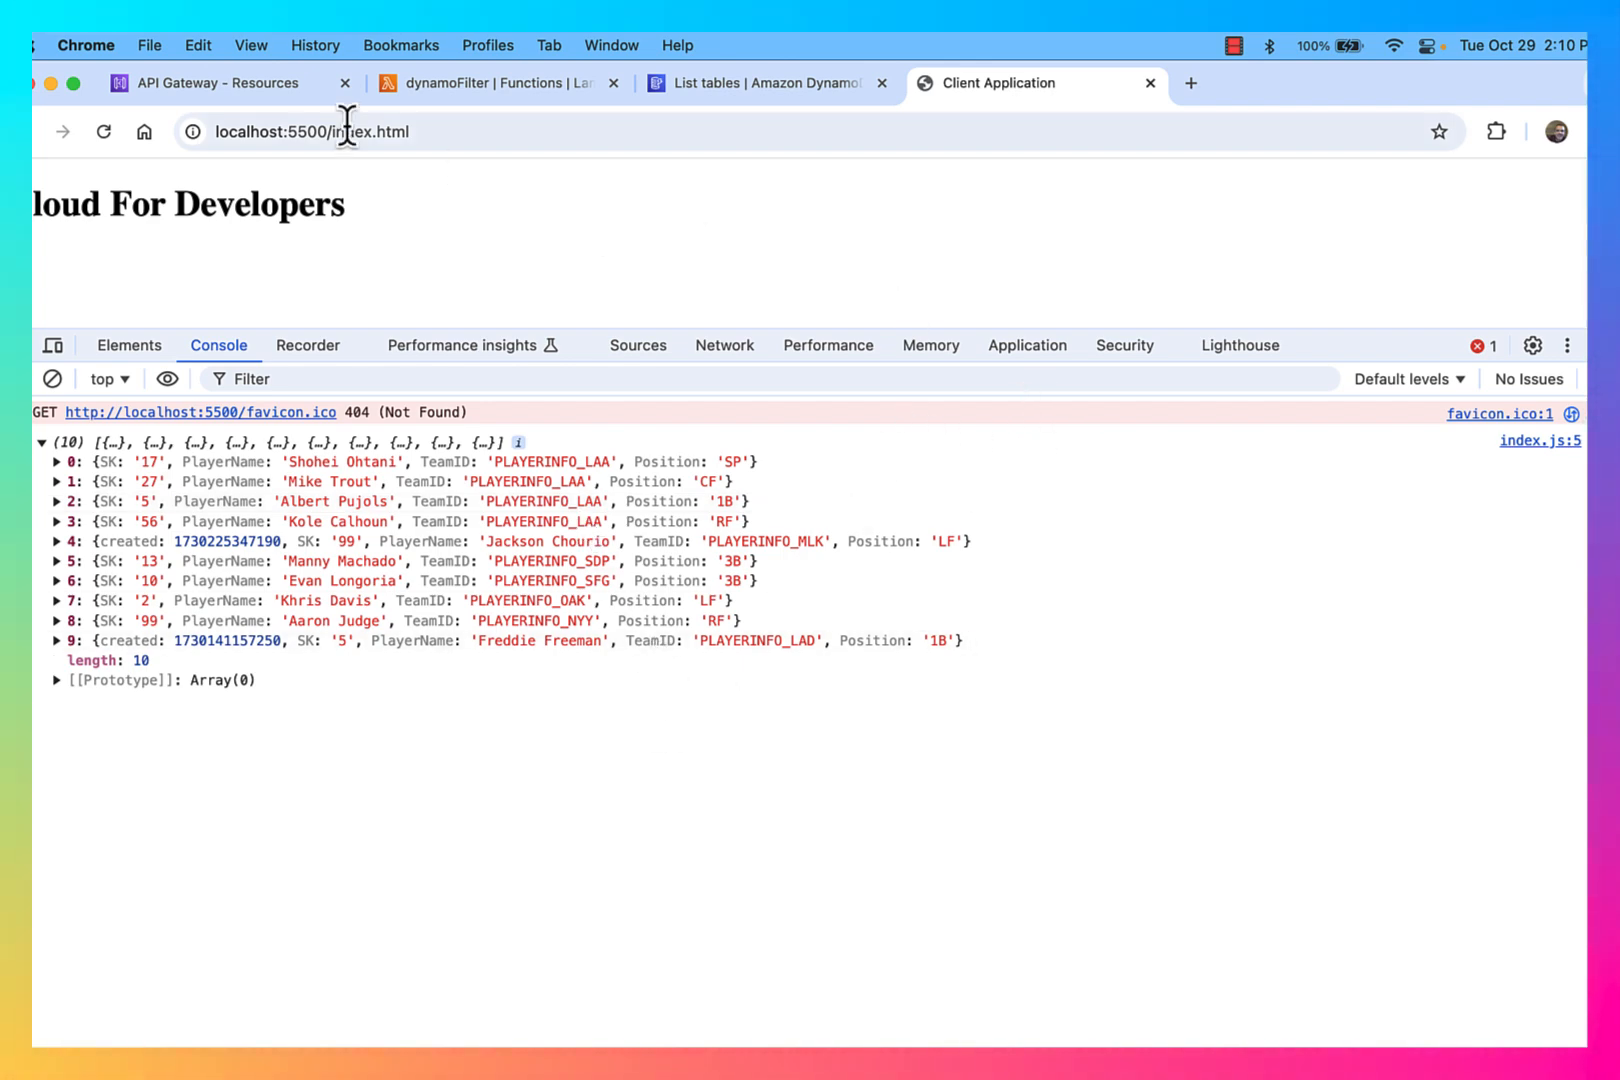
Go back to API Gateway and create a resource named games under the root path of baseball-stats.
{"action": "left_click", "coordinate": [242, 92]}
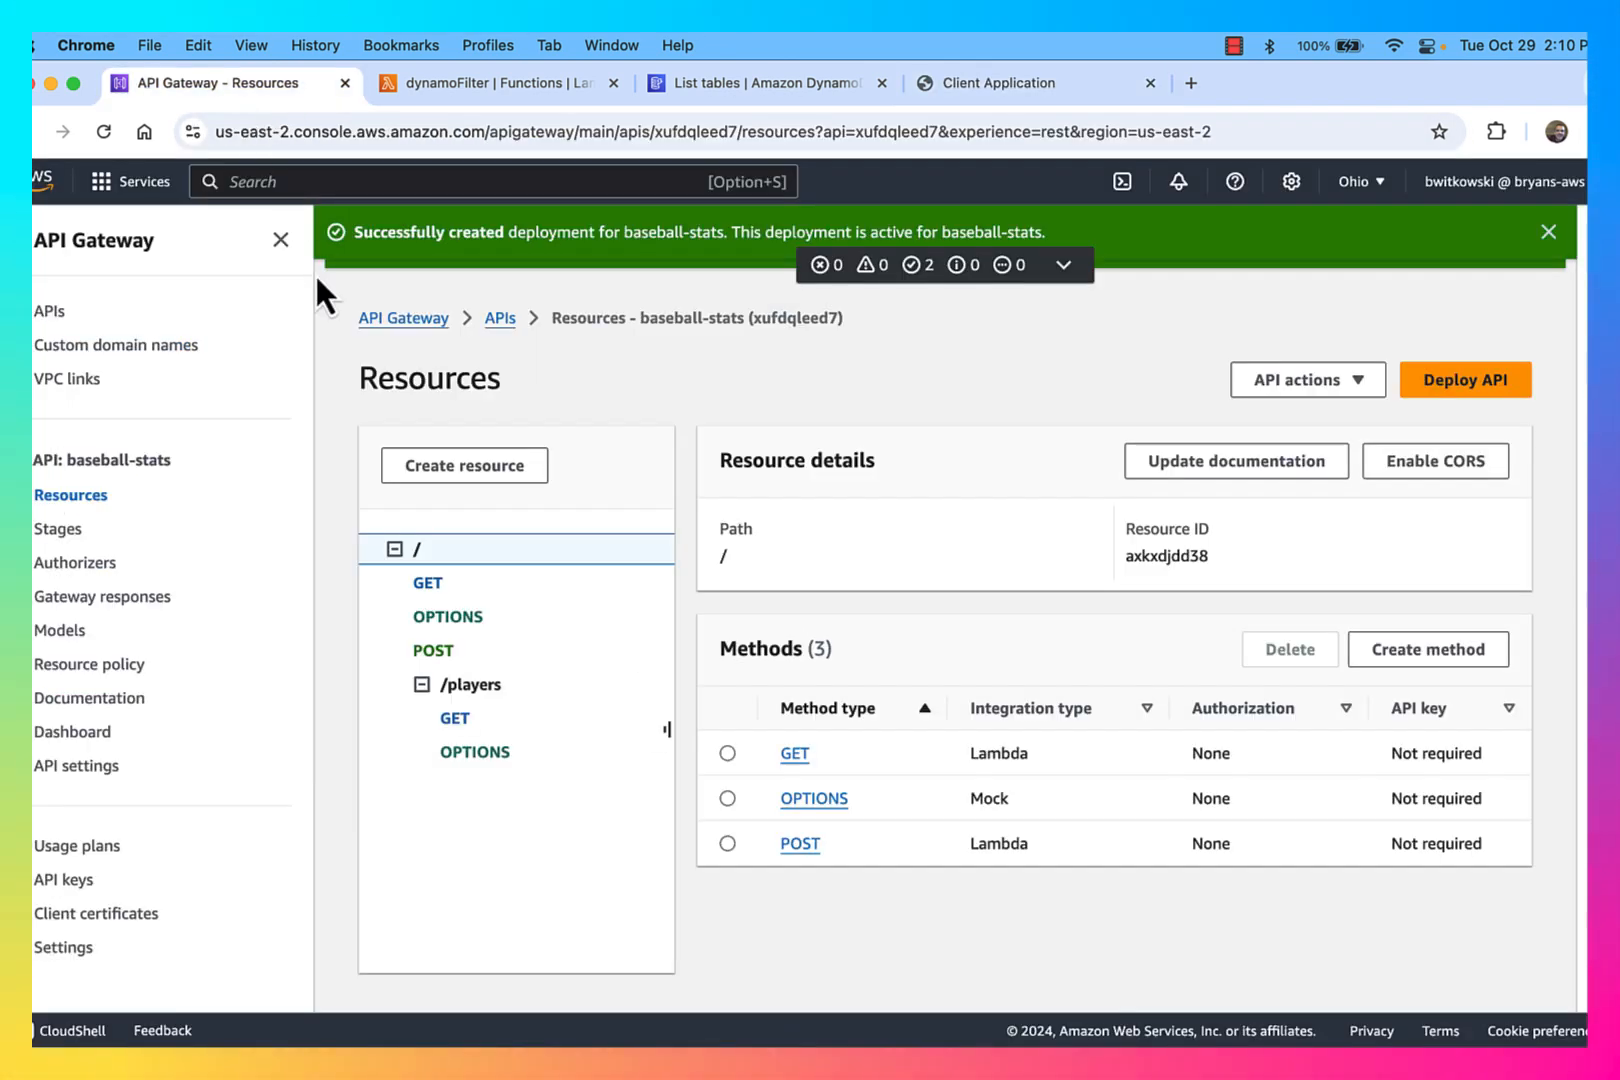
{"action": "left_click", "coordinate": [421, 684]}
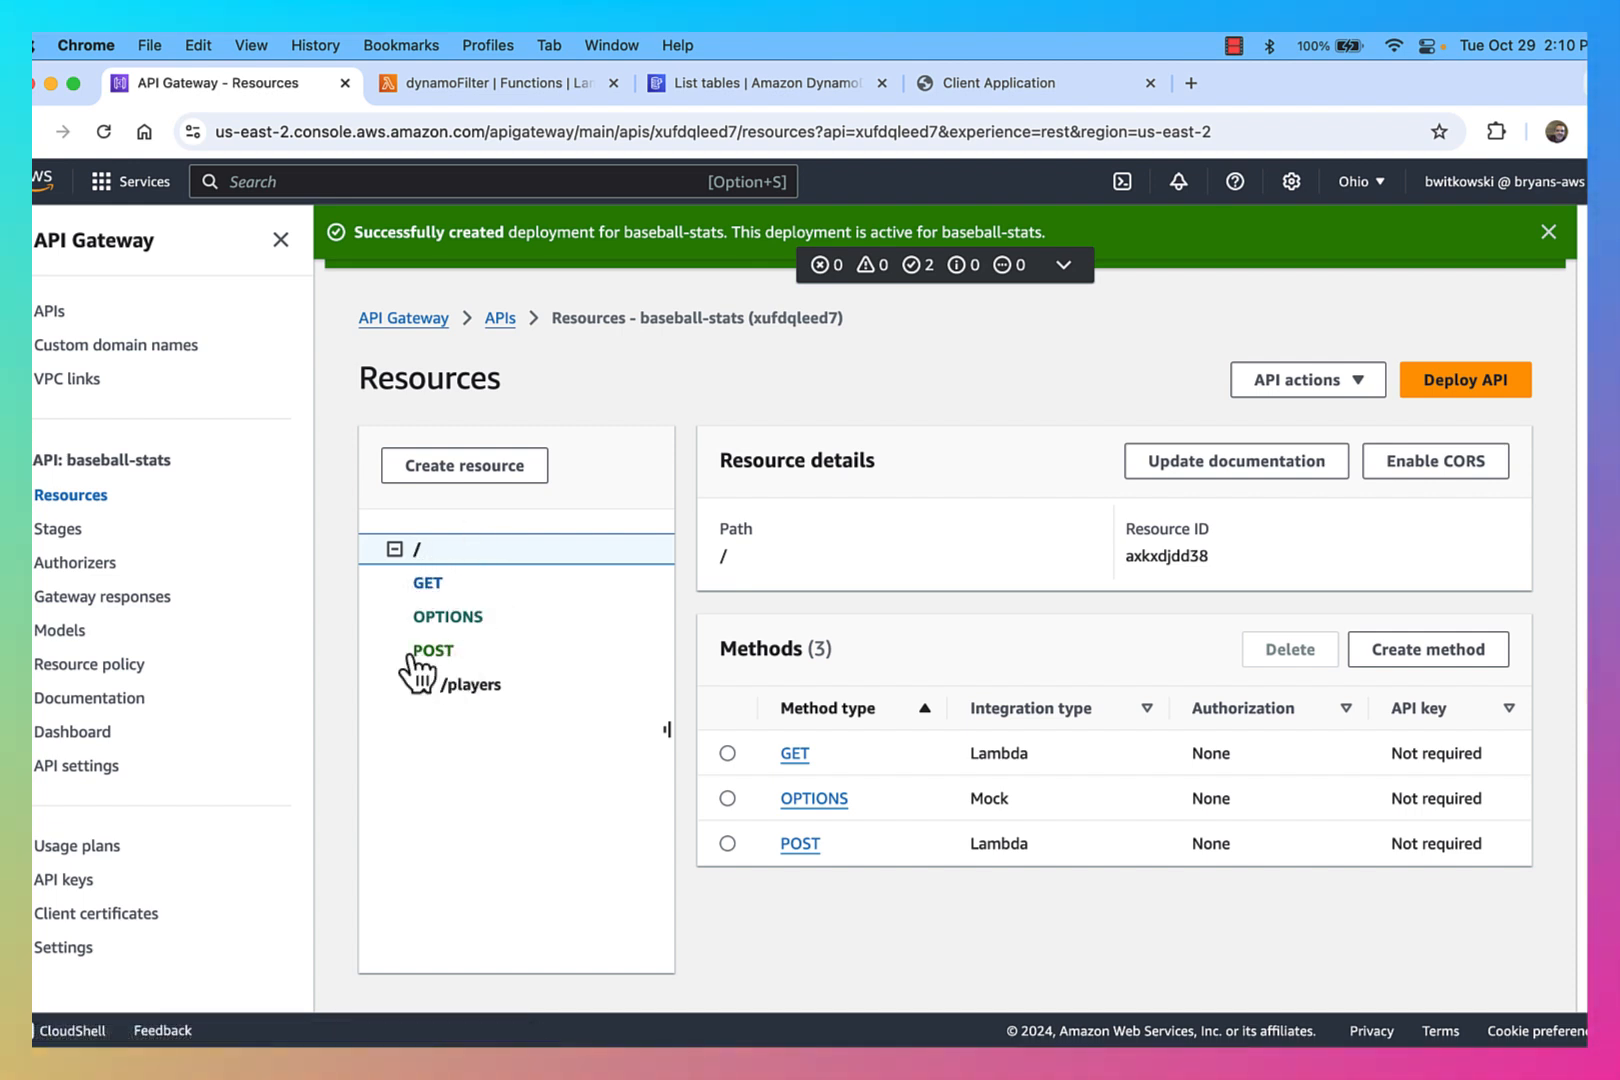
{"action": "left_click", "coordinate": [478, 472]}
{"action": "left_click", "coordinate": [621, 655]}
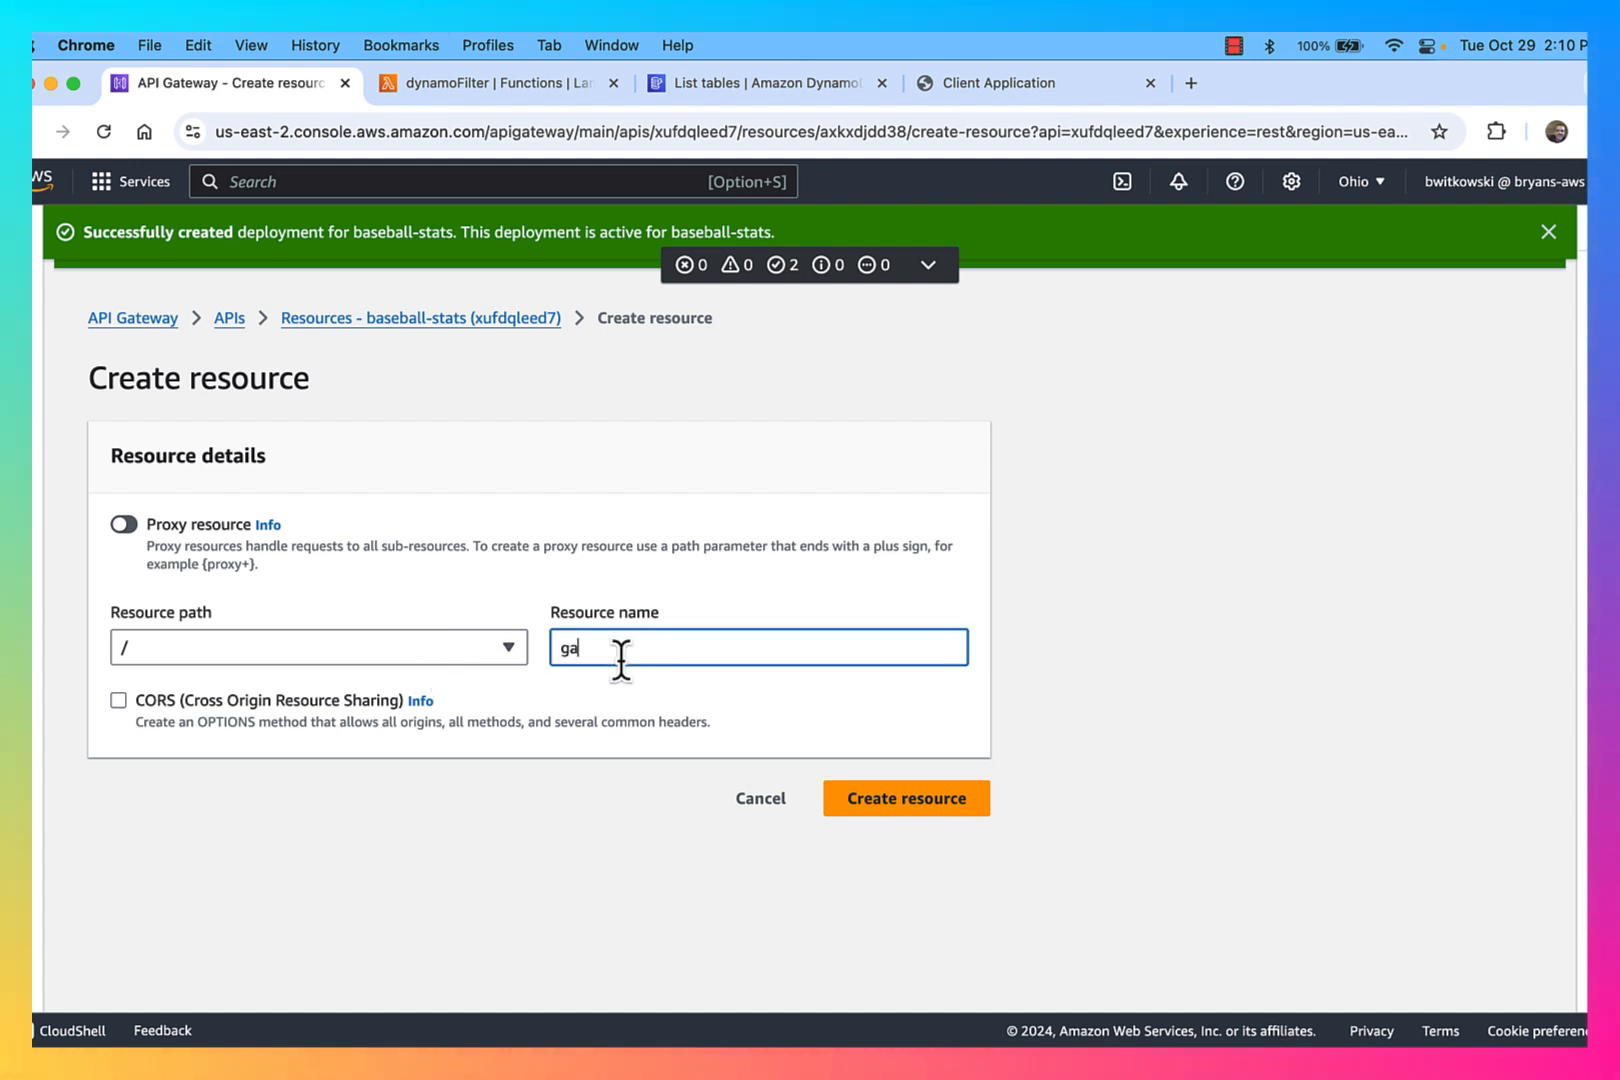
{"action": "left_click", "coordinate": [887, 800]}
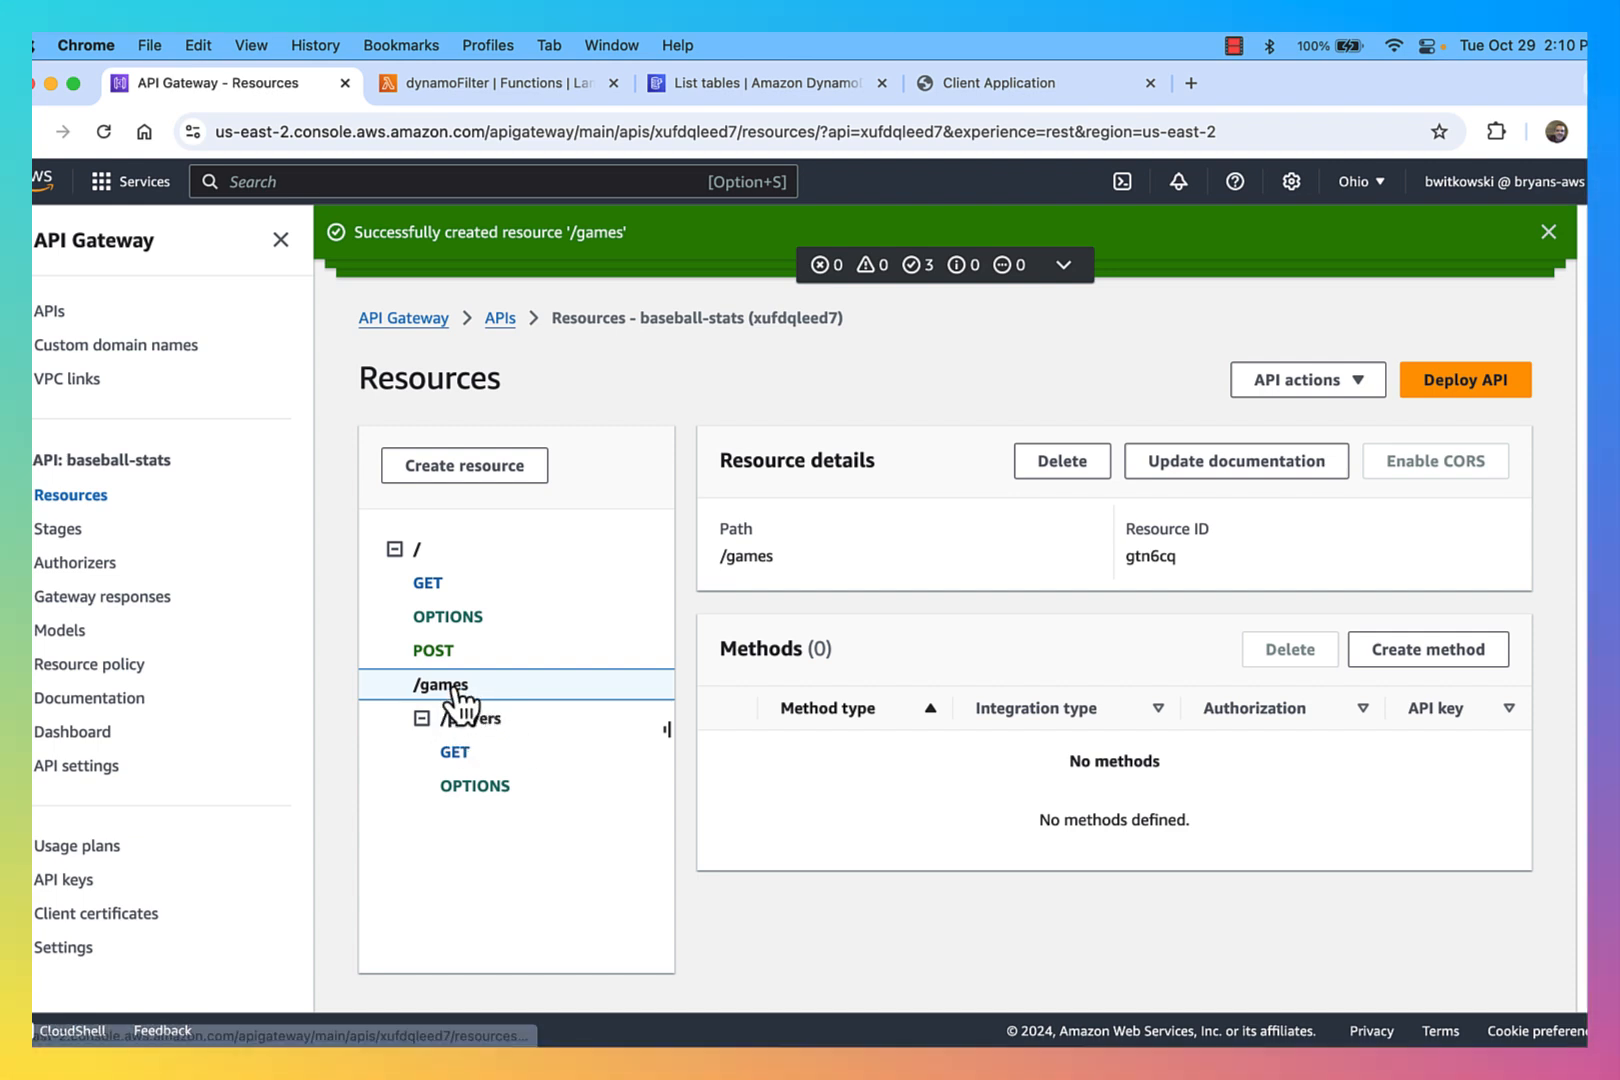
Create a resource named teams under the root path and collapse the /players branch.
{"action": "left_click", "coordinate": [420, 549]}
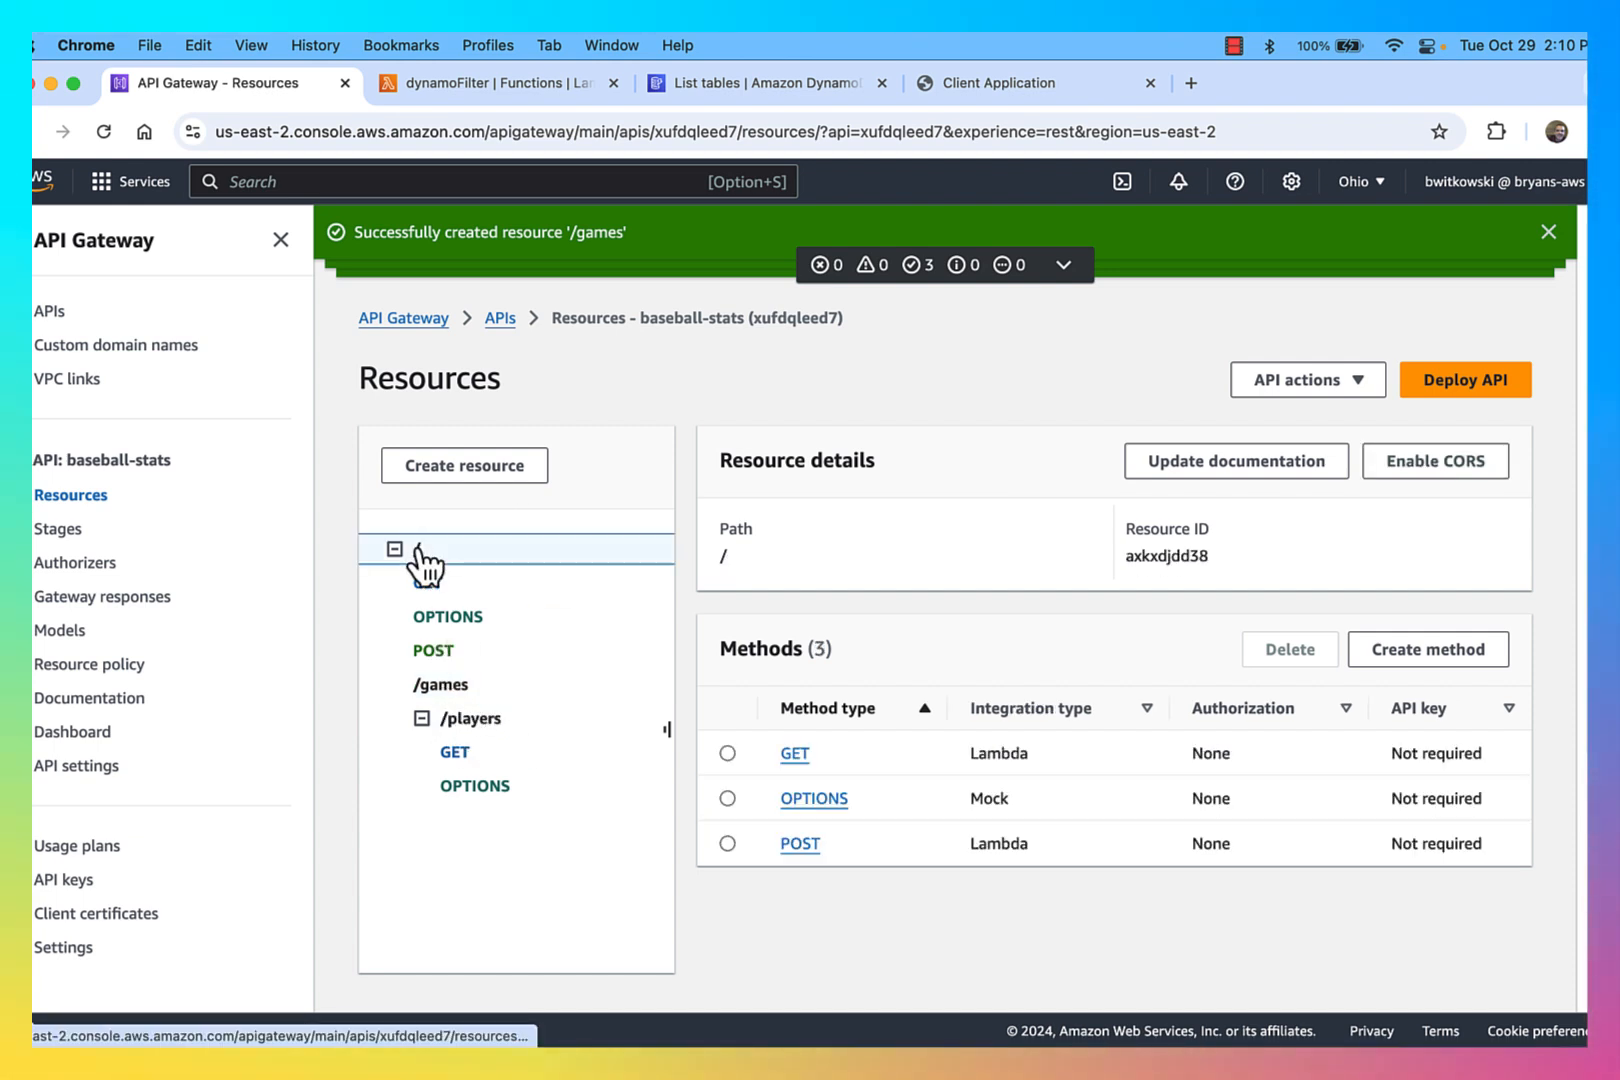
{"action": "left_click", "coordinate": [488, 475]}
{"action": "left_click", "coordinate": [623, 645]}
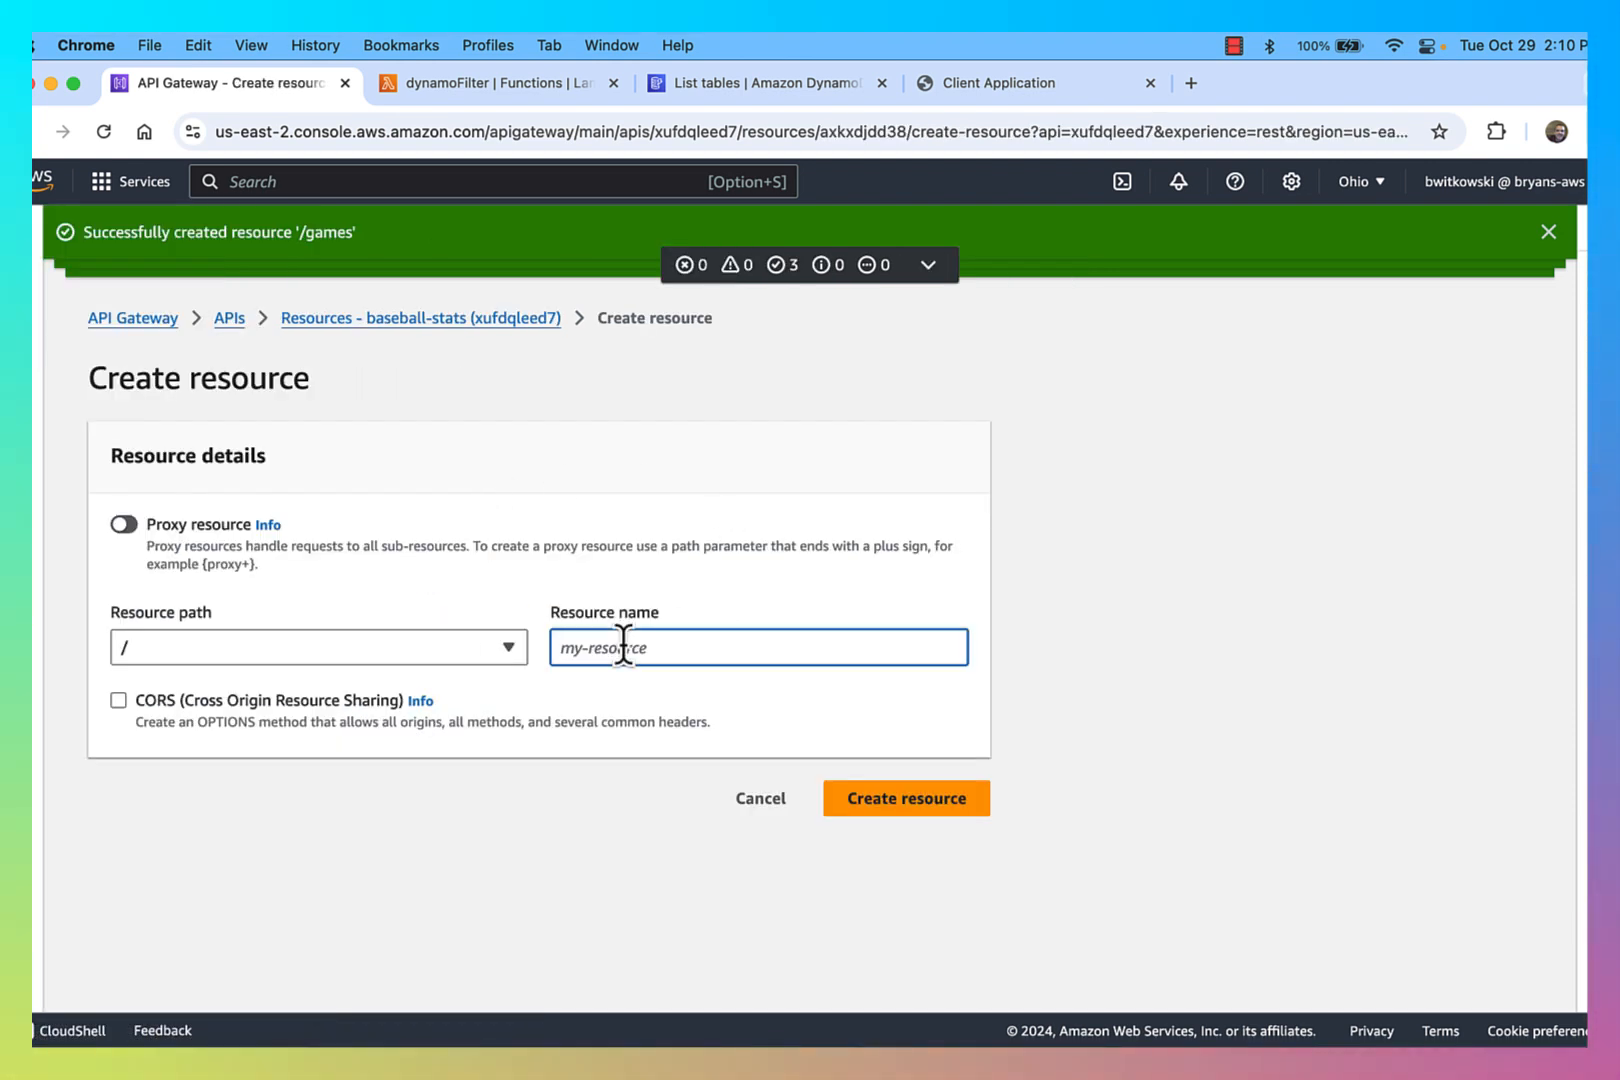
{"action": "left_click", "coordinate": [908, 800]}
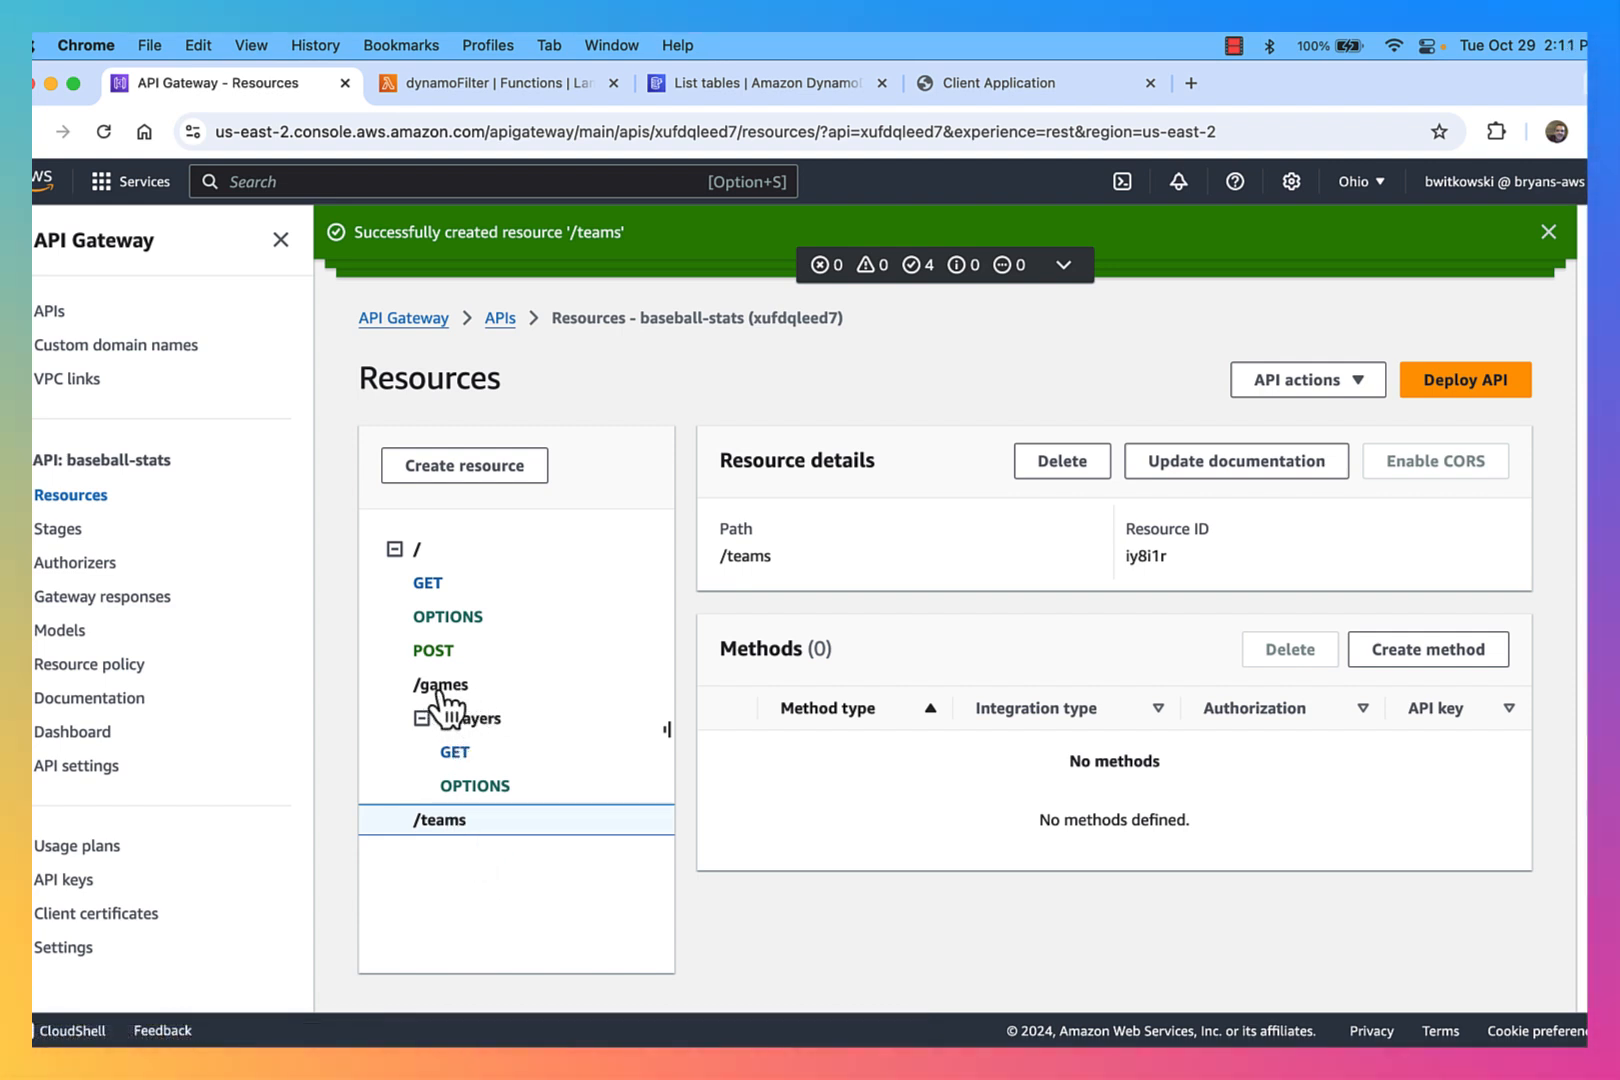
{"action": "left_click", "coordinate": [421, 718]}
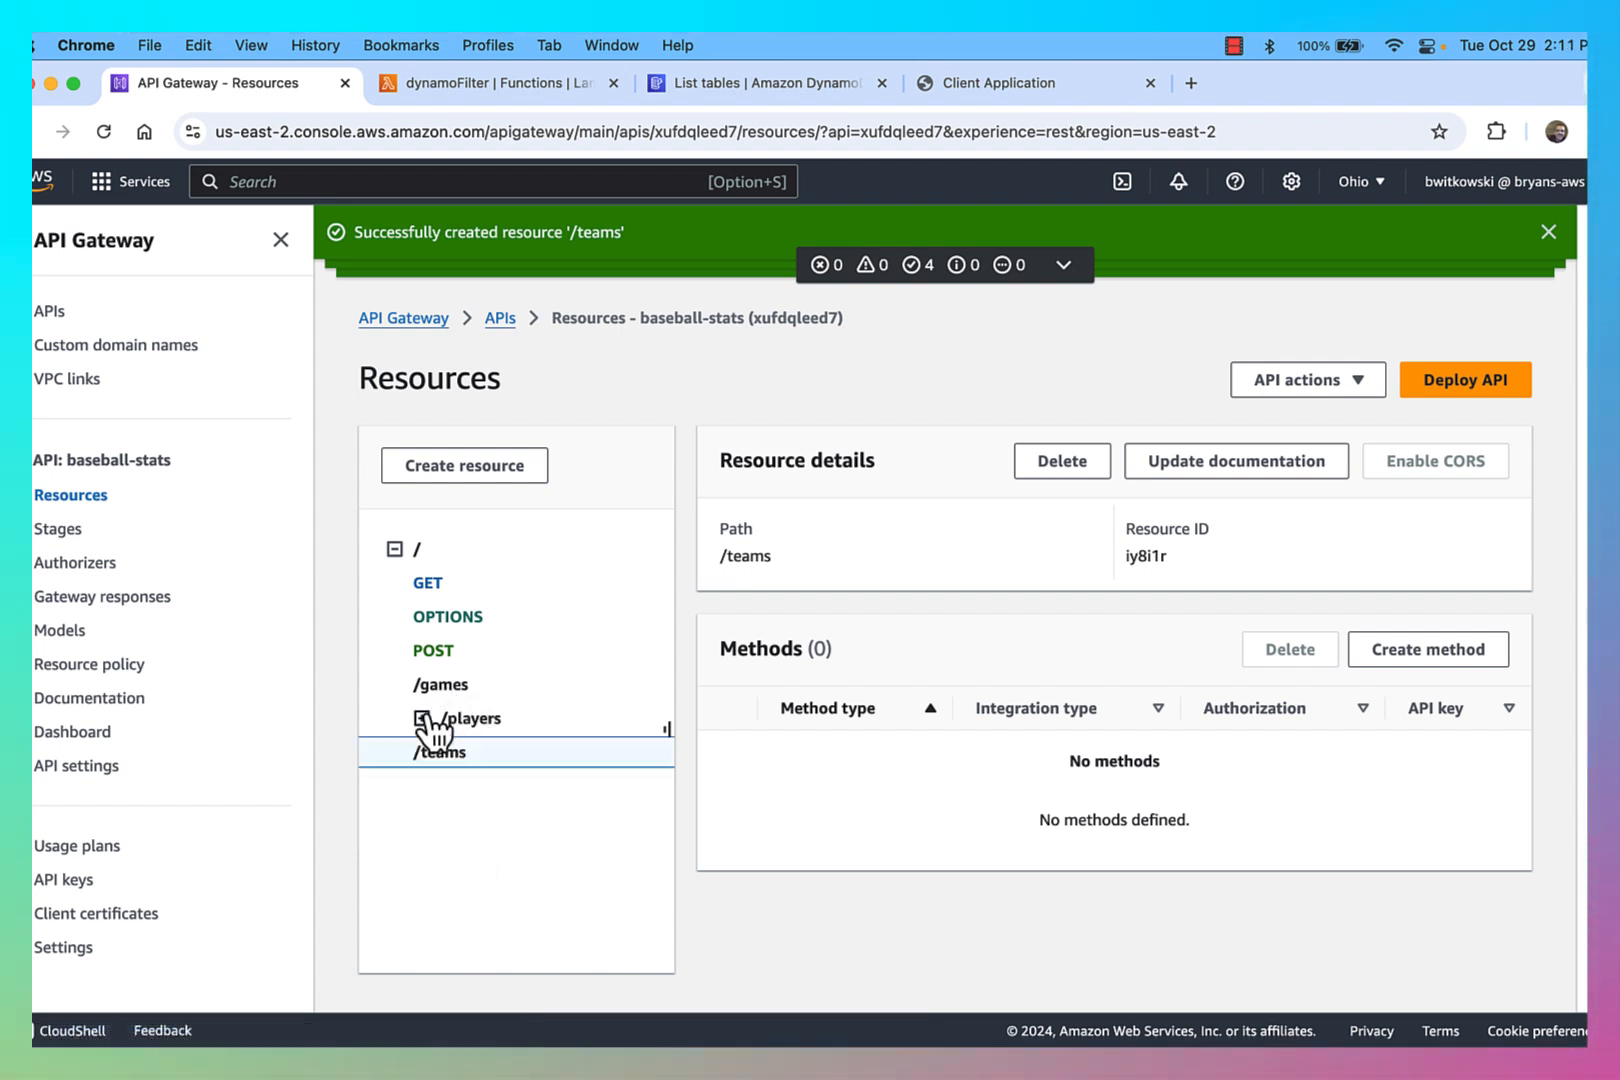